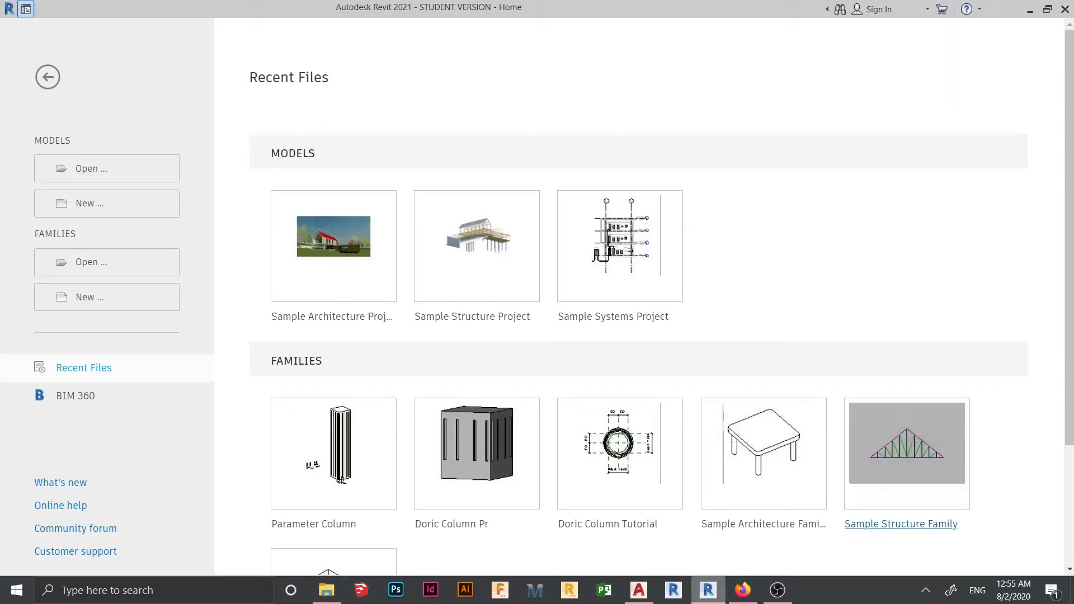
Switch to the AutoCAD drawing doric-order.dwg and draw a rectangle around the leftmost triglyph of the three-column portico's frieze.
{"action": "left_click", "coordinate": [638, 590]}
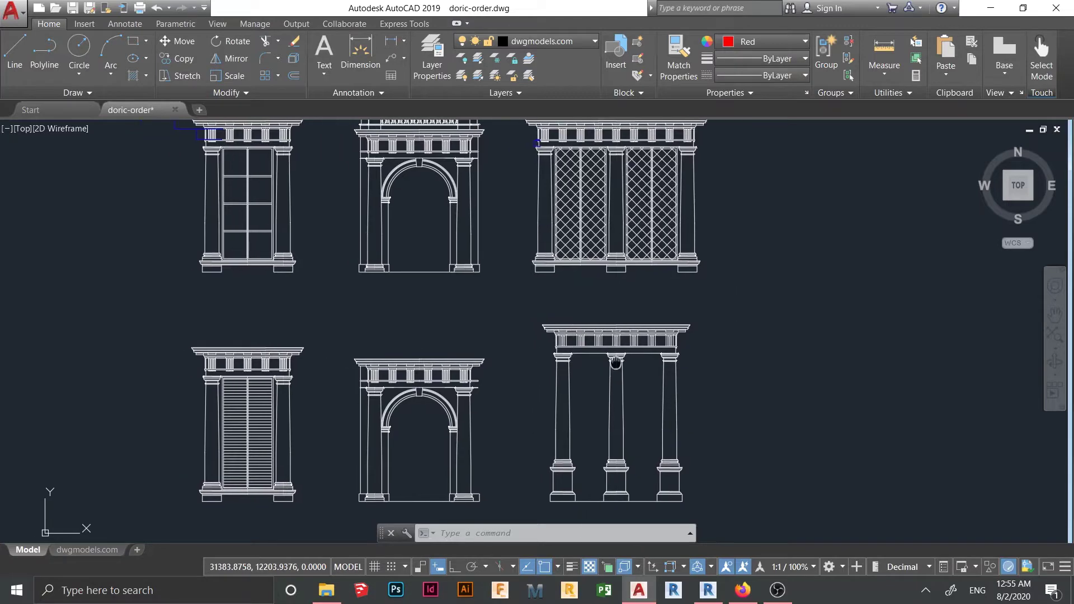
{"action": "scroll", "coordinate": [544, 292], "scroll_direction": "up", "scroll_amount": 5}
{"action": "scroll", "coordinate": [544, 292], "scroll_direction": "up", "scroll_amount": 4}
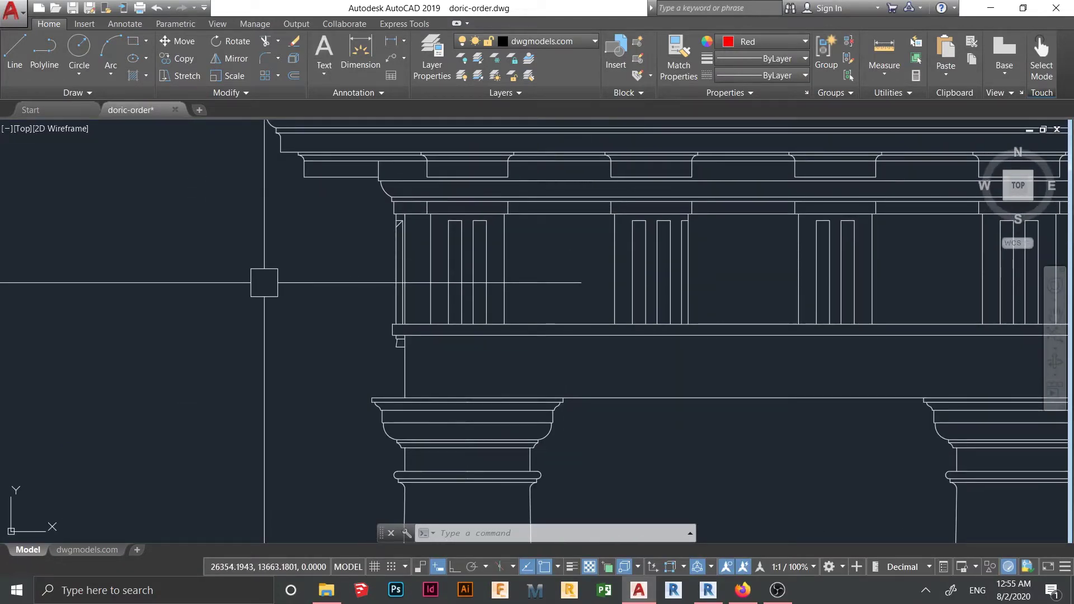
{"action": "type", "text": "rec"}
{"action": "key", "text": "Return"}
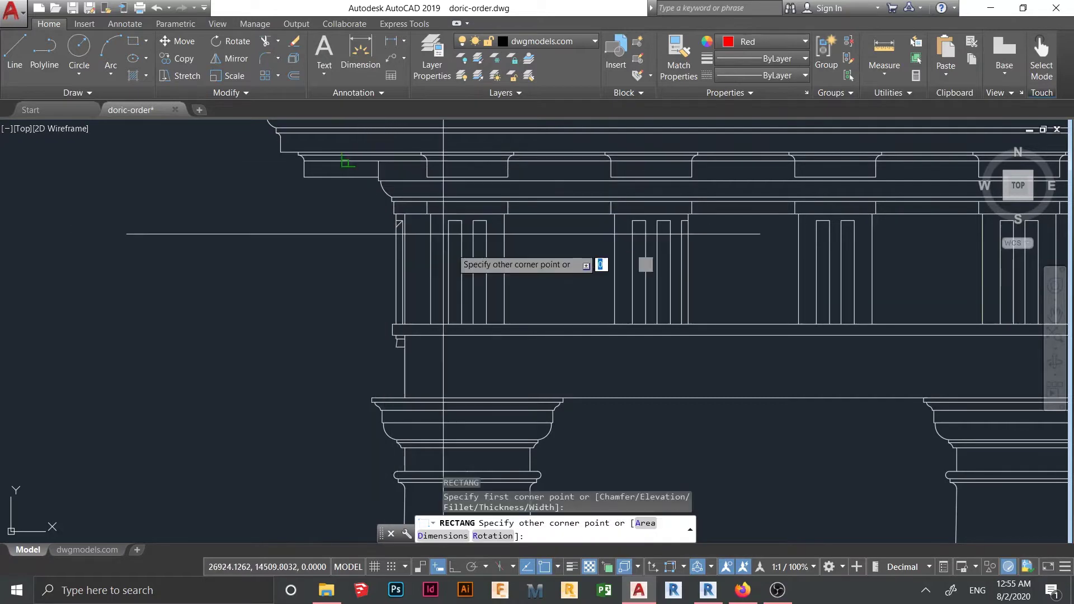
{"action": "left_click", "coordinate": [351, 164]}
{"action": "left_click", "coordinate": [552, 374]}
{"action": "scroll", "coordinate": [453, 246], "scroll_direction": "up", "scroll_amount": 6}
{"action": "scroll", "coordinate": [427, 209], "scroll_direction": "down", "scroll_amount": 6}
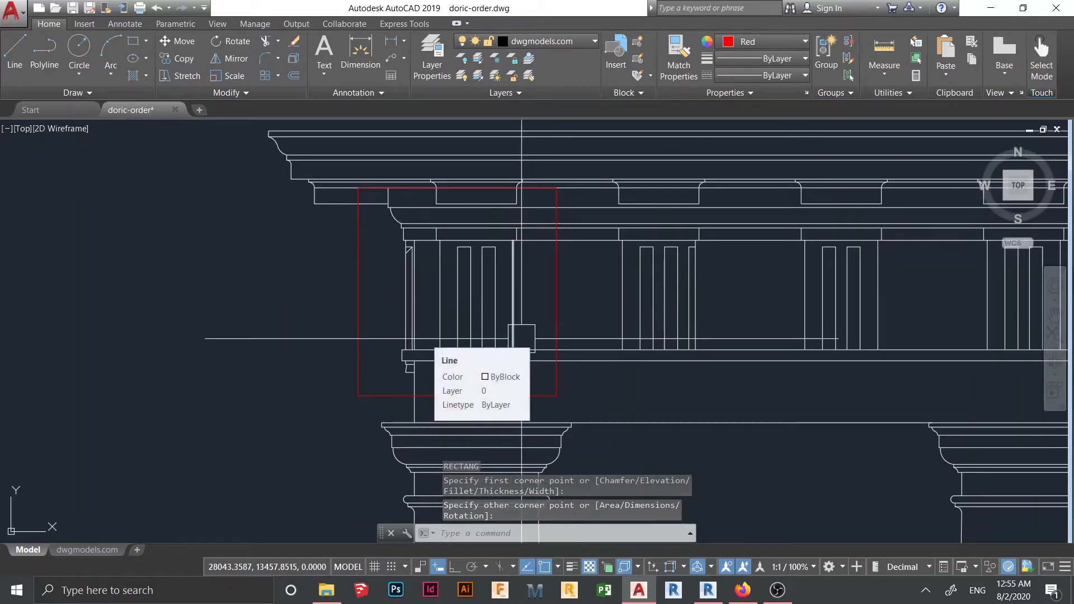
{"action": "scroll", "coordinate": [521, 341], "scroll_direction": "down", "scroll_amount": 2}
{"action": "scroll", "coordinate": [529, 370], "scroll_direction": "down", "scroll_amount": 5}
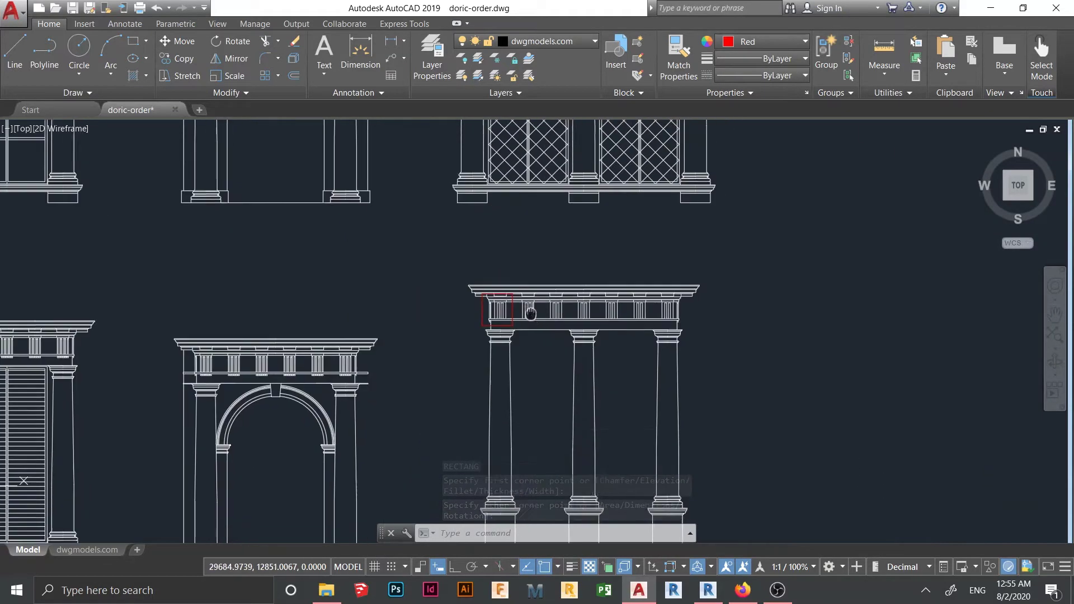
Switch back to Revit and create a new family from the English template Metric Generic Model.rft.
{"action": "key", "text": "alt+Tab"}
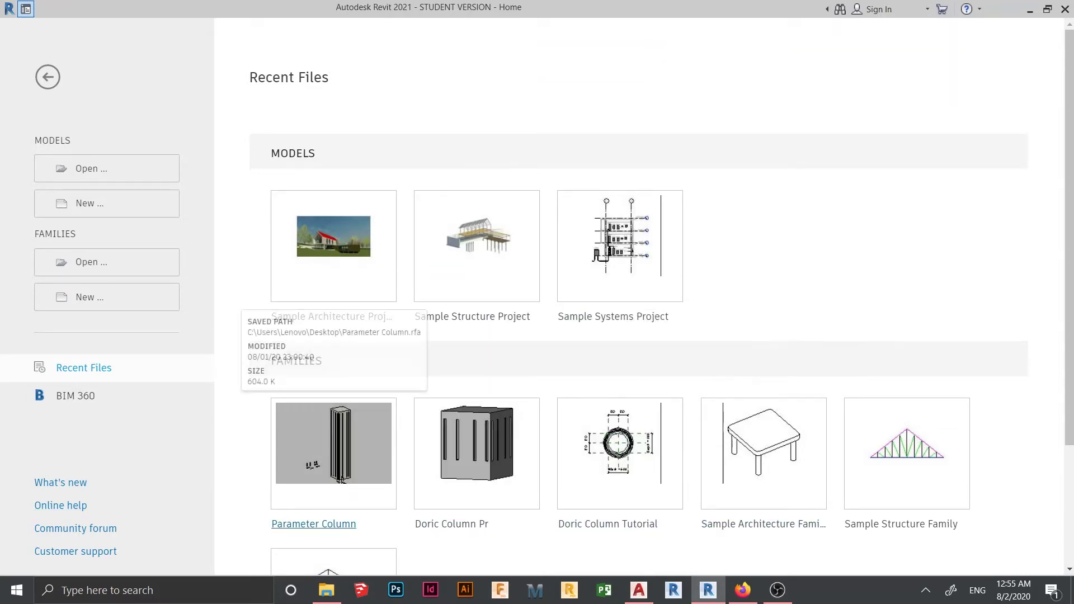
{"action": "left_click", "coordinate": [90, 297]}
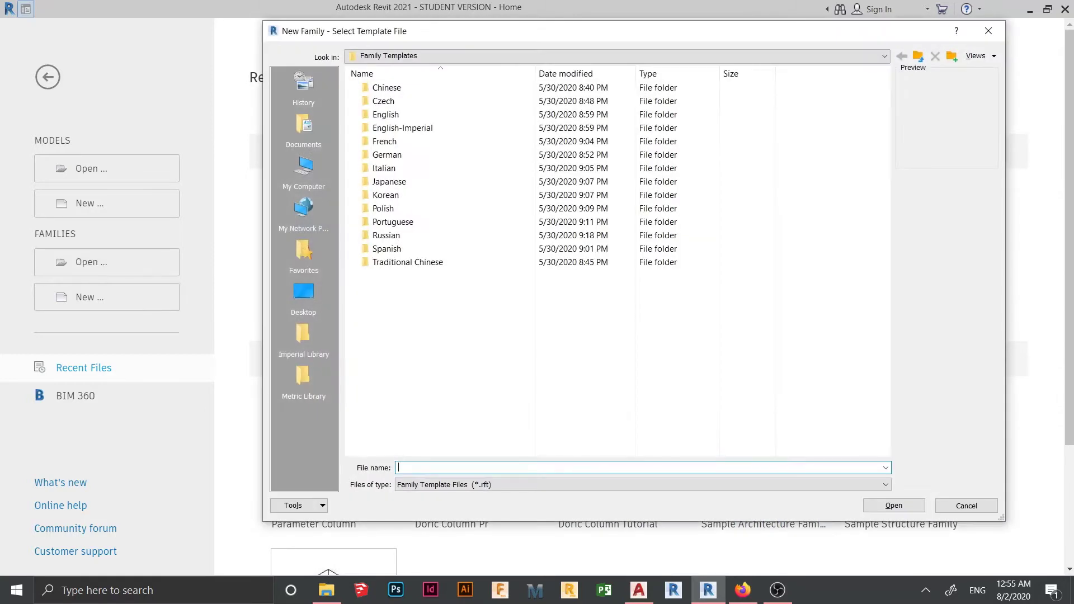
{"action": "double_click", "coordinate": [386, 114]}
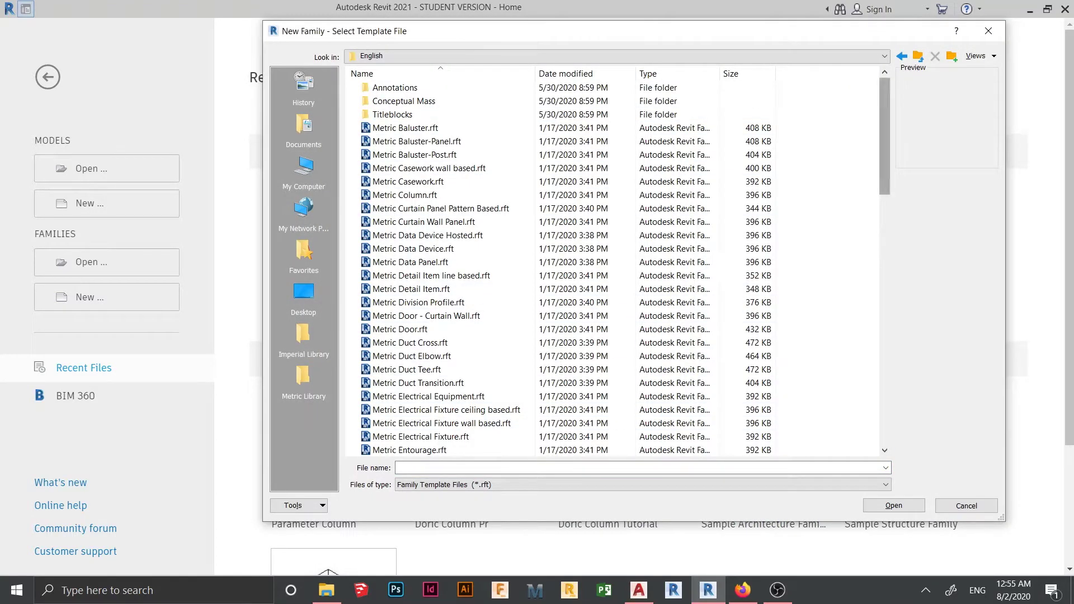
{"action": "left_click_drag", "start_coordinate": [884, 140], "coordinate": [885, 294]}
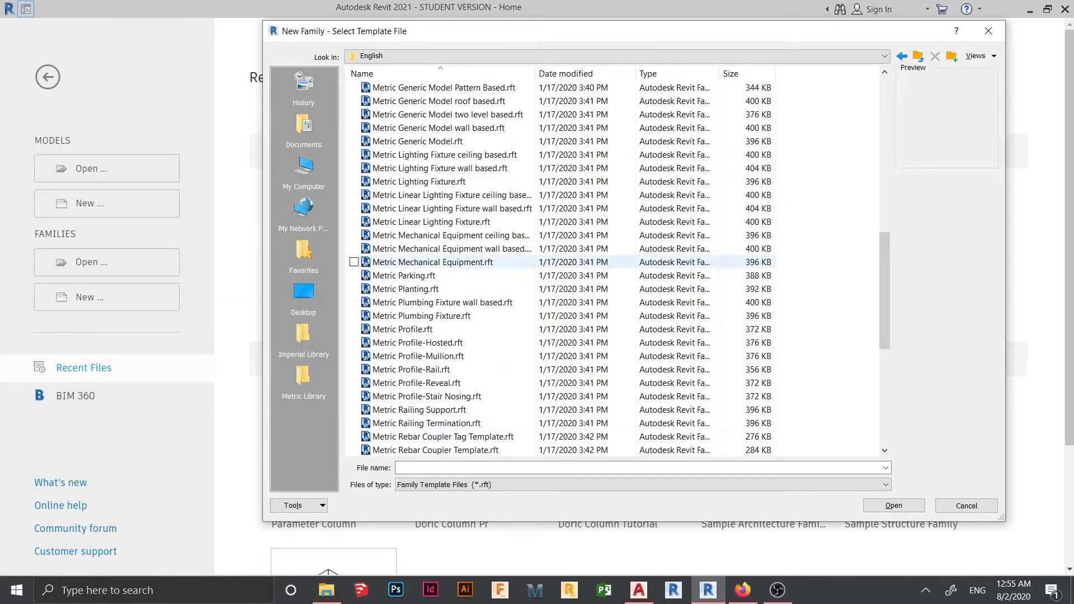
{"action": "scroll", "coordinate": [492, 407], "scroll_direction": "down", "scroll_amount": 2}
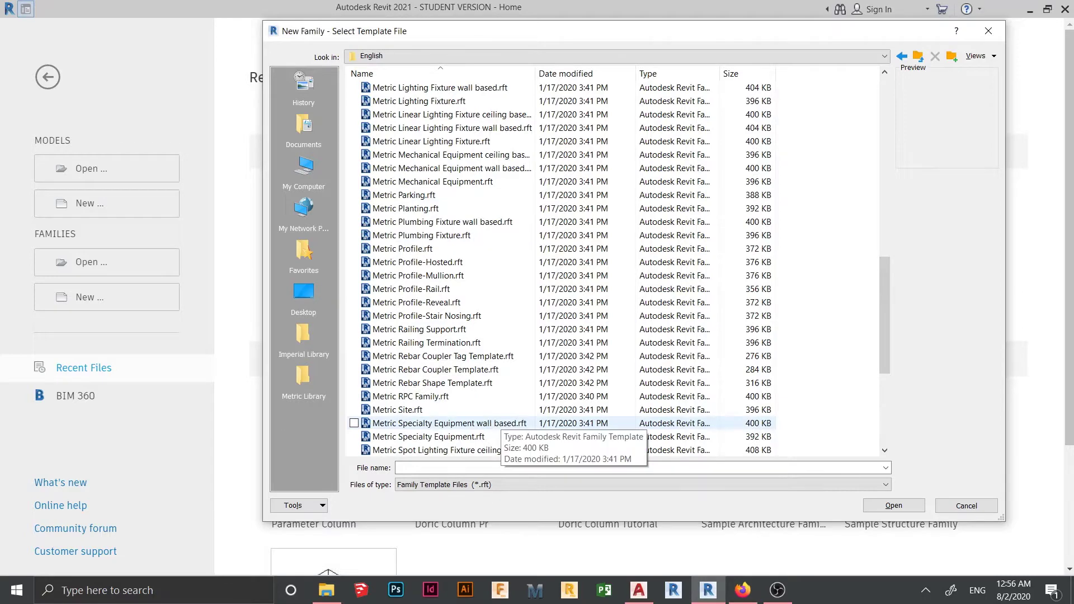
{"action": "scroll", "coordinate": [499, 421], "scroll_direction": "up", "scroll_amount": 2}
{"action": "double_click", "coordinate": [420, 141]}
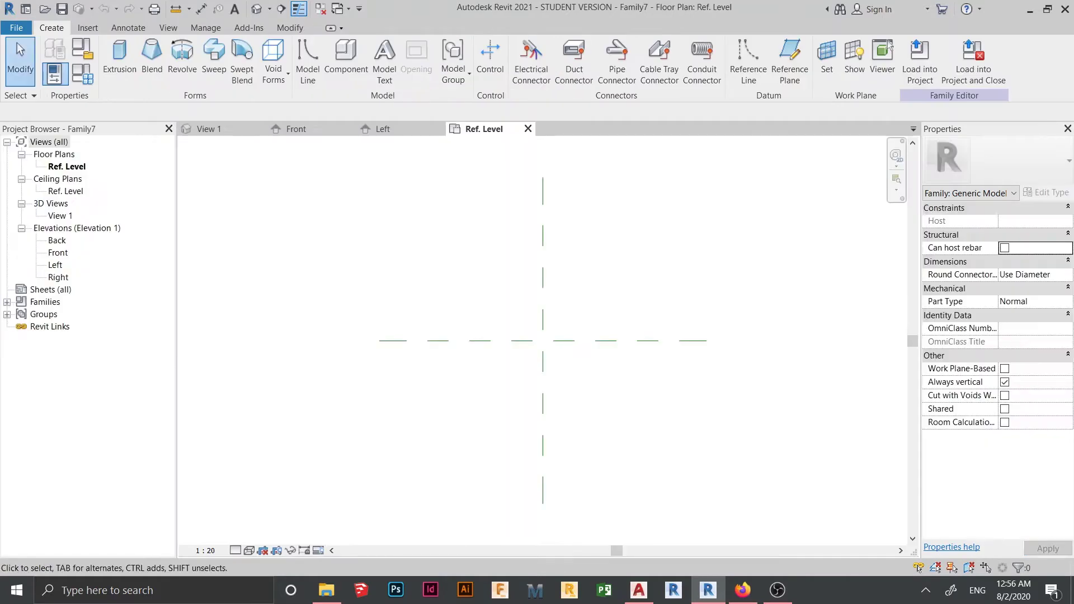
Draw two horizontal reference planes, about 1500 mm above and about 600 mm below the horizontal centre plane.
{"action": "middle_click_drag", "start_coordinate": [543, 340], "coordinate": [525, 318]}
{"action": "scroll", "coordinate": [546, 381], "scroll_direction": "up", "scroll_amount": 1}
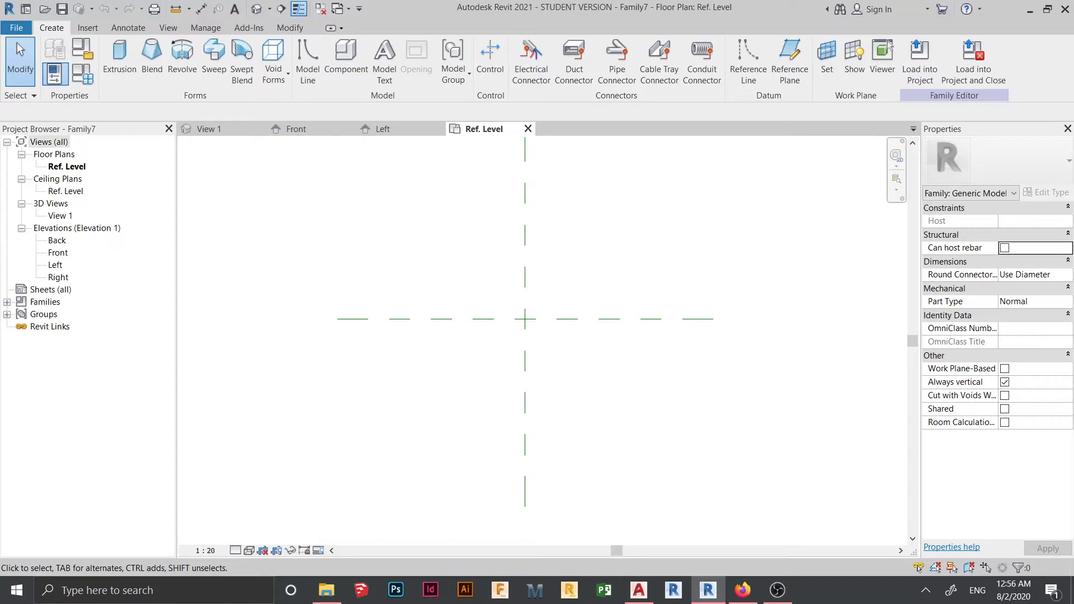
{"action": "key", "text": "r"}
{"action": "key", "text": "p"}
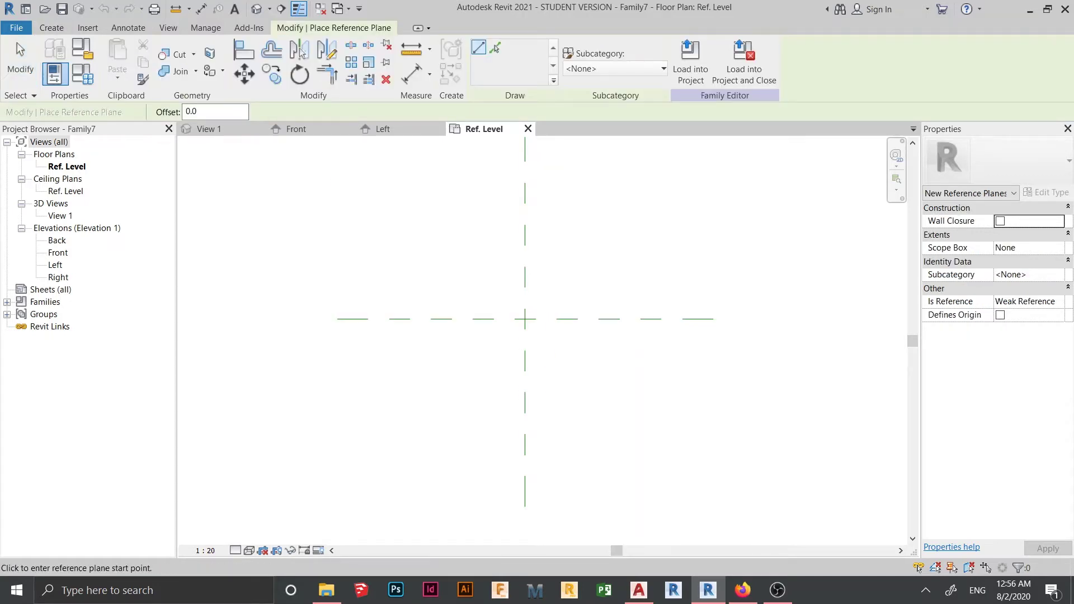
{"action": "left_click", "coordinate": [335, 177]}
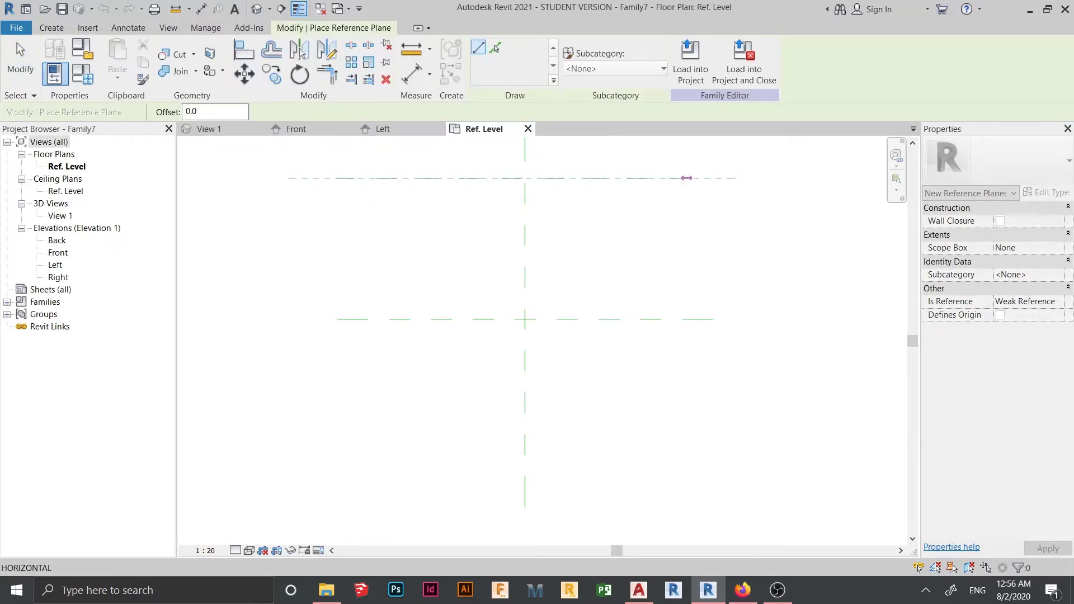
{"action": "left_click", "coordinate": [704, 178]}
{"action": "left_click", "coordinate": [702, 373]}
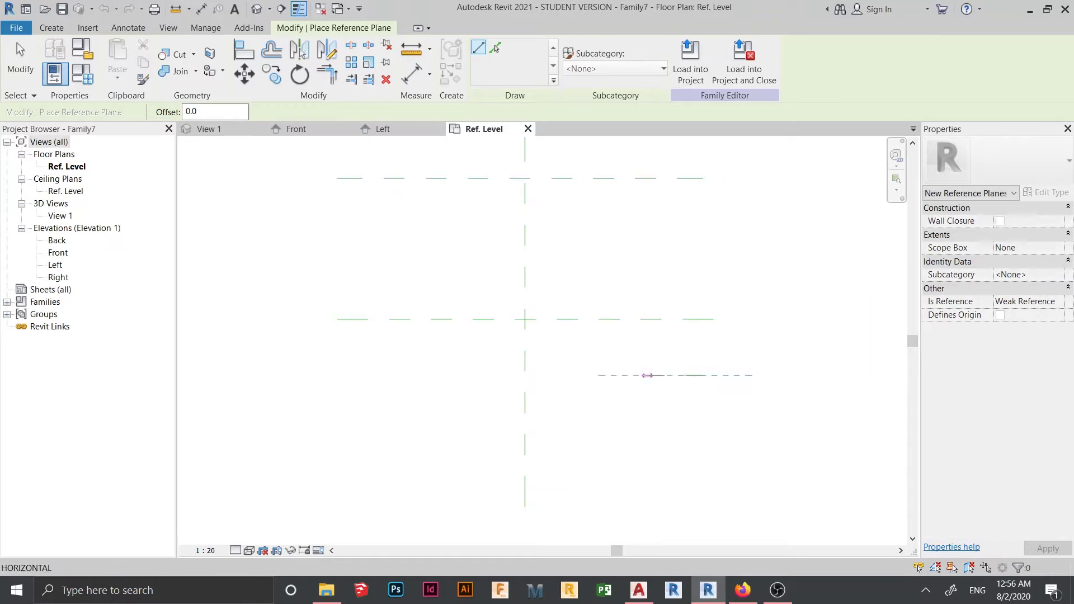
{"action": "left_click", "coordinate": [338, 373]}
Draw two vertical reference planes, about 1010 mm left and about 800 mm right of the vertical centre plane.
{"action": "left_click", "coordinate": [430, 456]}
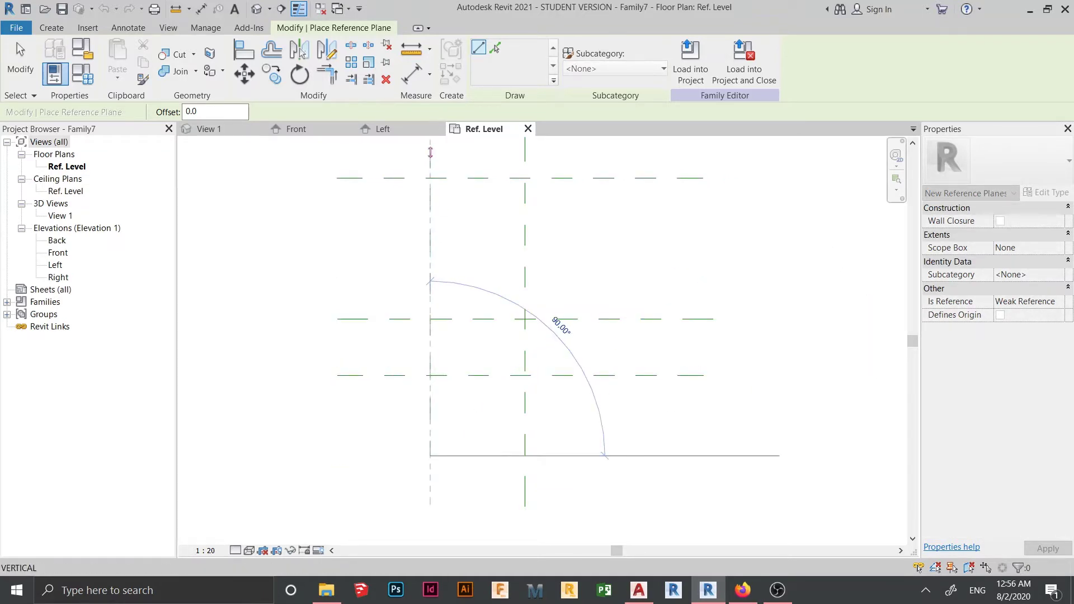
{"action": "left_click", "coordinate": [431, 151]}
{"action": "left_click", "coordinate": [599, 151]}
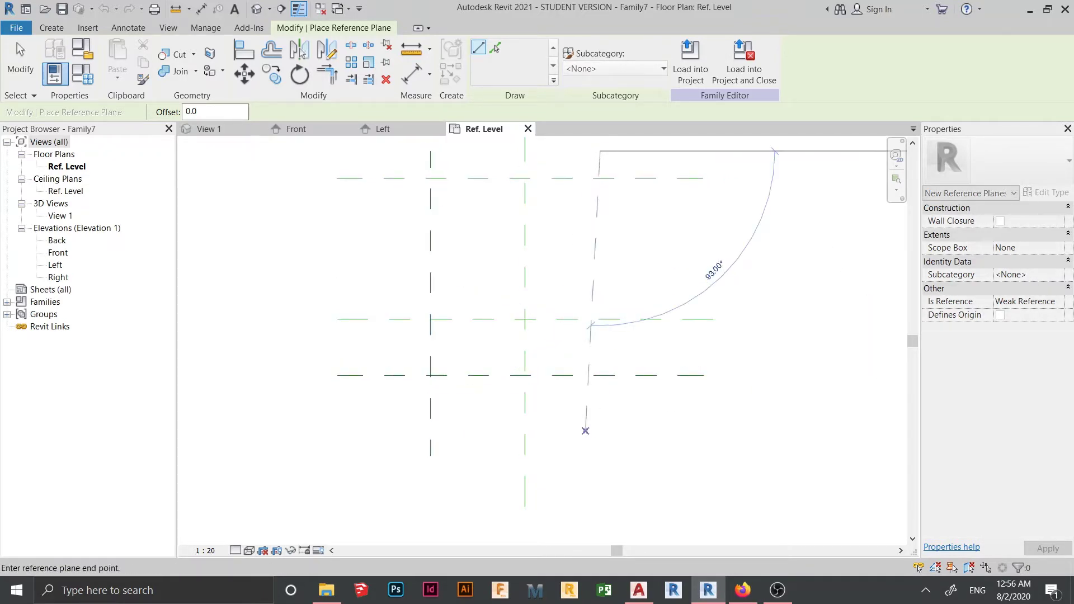
{"action": "left_click", "coordinate": [600, 456]}
{"action": "key", "text": "Escape"}
{"action": "key", "text": "Escape"}
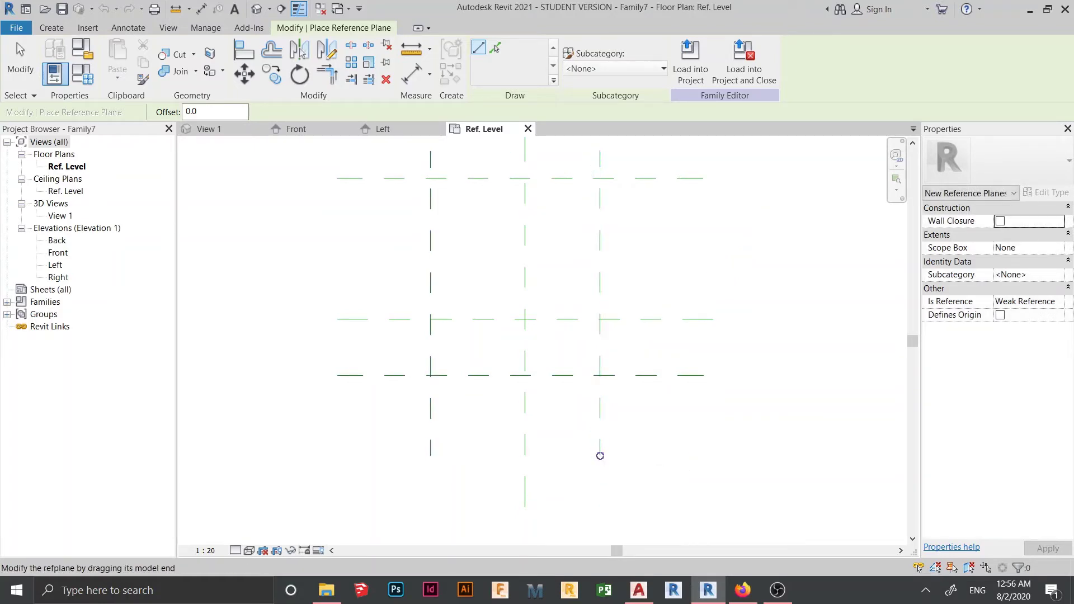
Add an aligned dimension across the three vertical reference planes and make its segments equal.
{"action": "key", "text": "d"}
{"action": "key", "text": "i"}
{"action": "key", "text": "m"}
{"action": "key", "text": "e"}
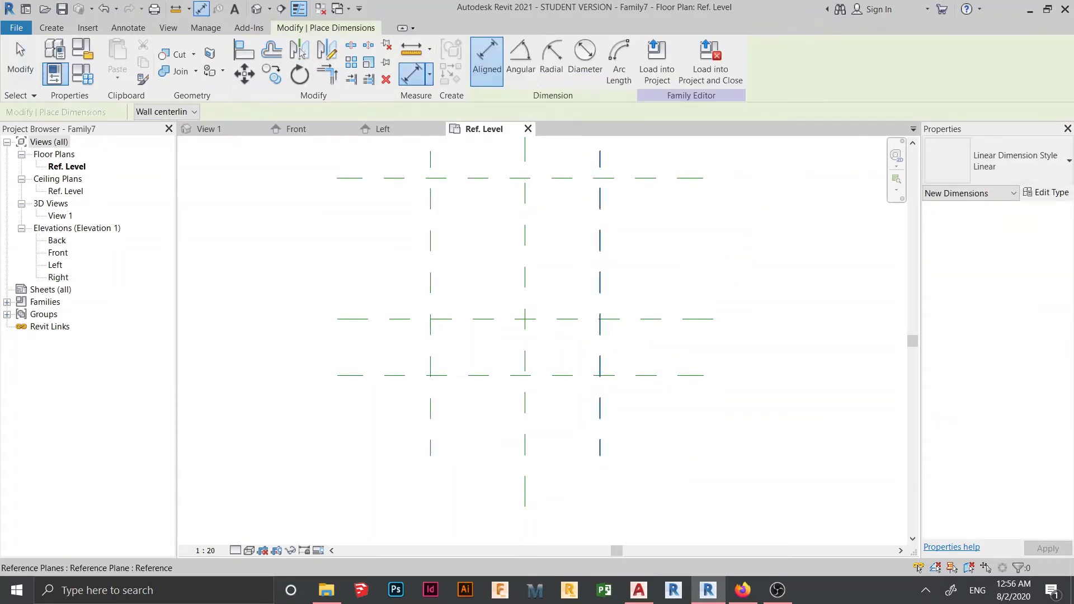
{"action": "left_click", "coordinate": [599, 409]}
{"action": "left_click", "coordinate": [525, 410]}
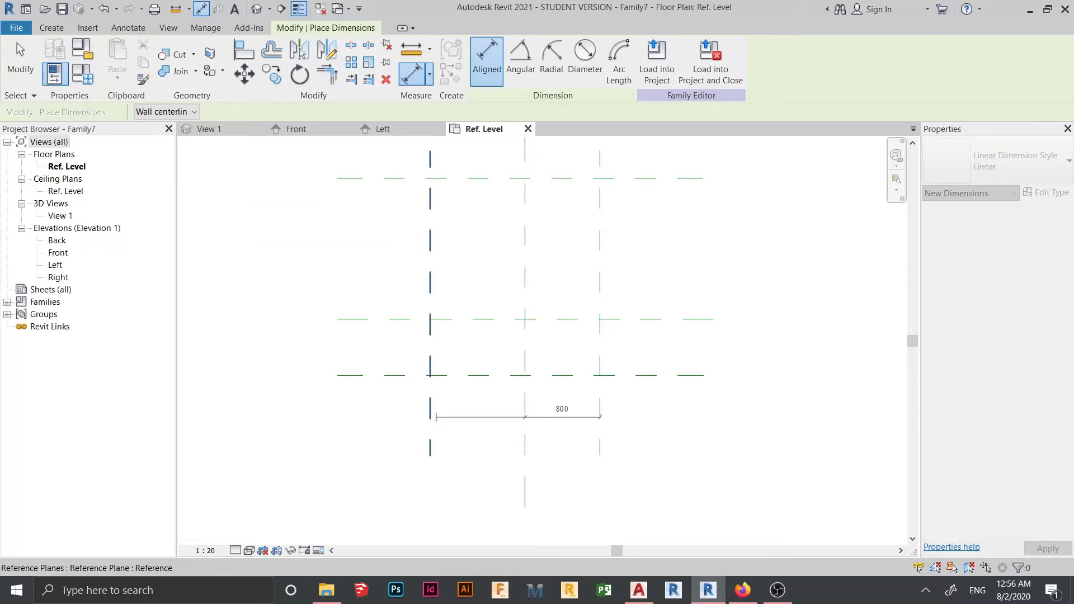
{"action": "left_click", "coordinate": [430, 411]}
{"action": "left_click", "coordinate": [400, 411]}
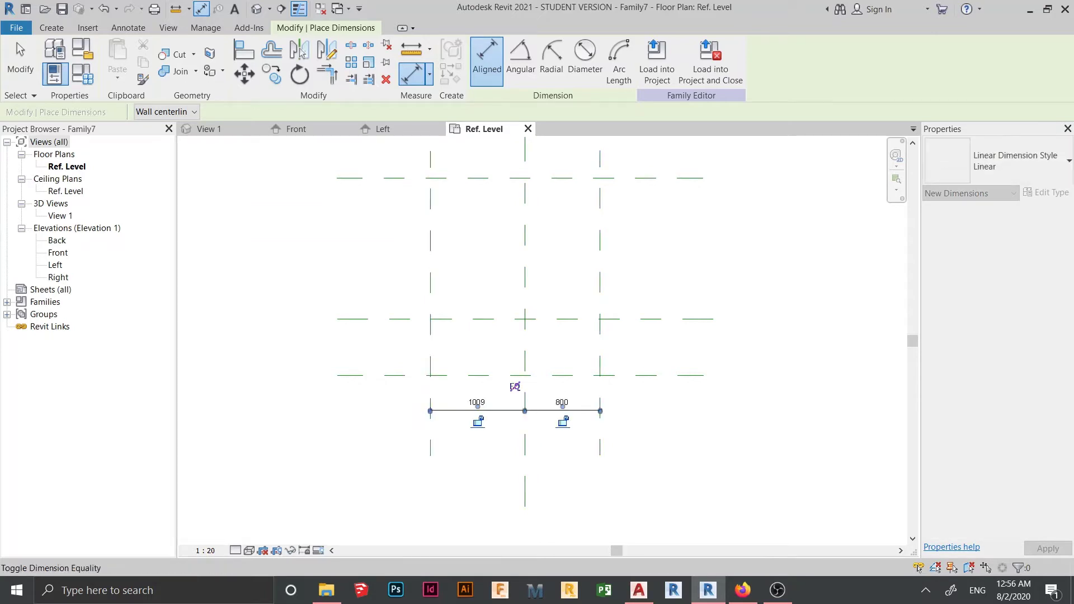
{"action": "left_click", "coordinate": [516, 387]}
Dimension the overall distance between the two outer vertical reference planes, below the equality dimension.
{"action": "left_click", "coordinate": [450, 446]}
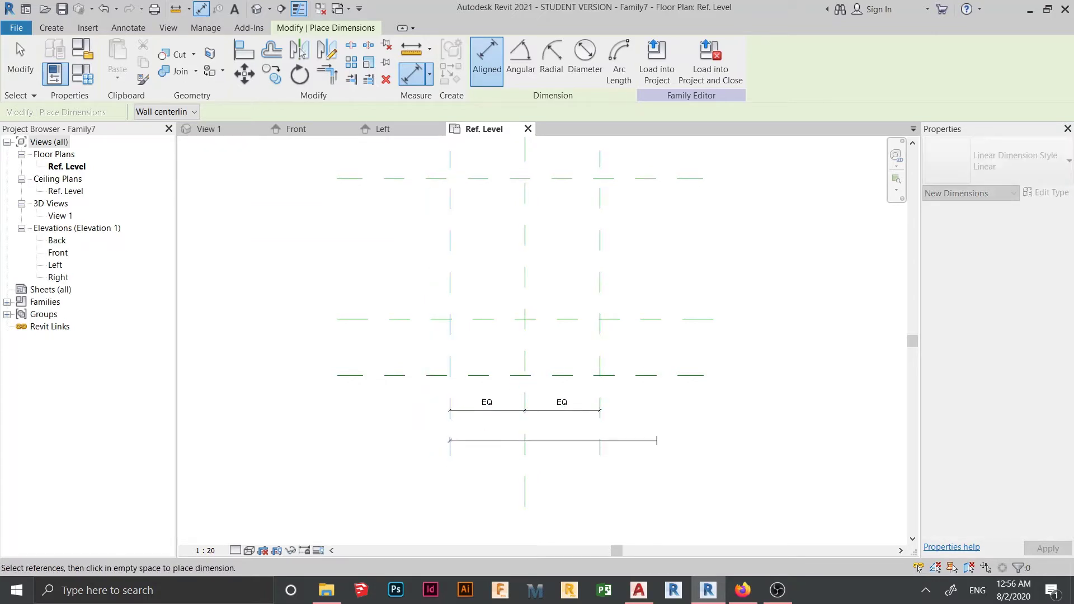
{"action": "left_click", "coordinate": [657, 441]}
{"action": "left_click", "coordinate": [599, 431]}
{"action": "left_click", "coordinate": [449, 438]}
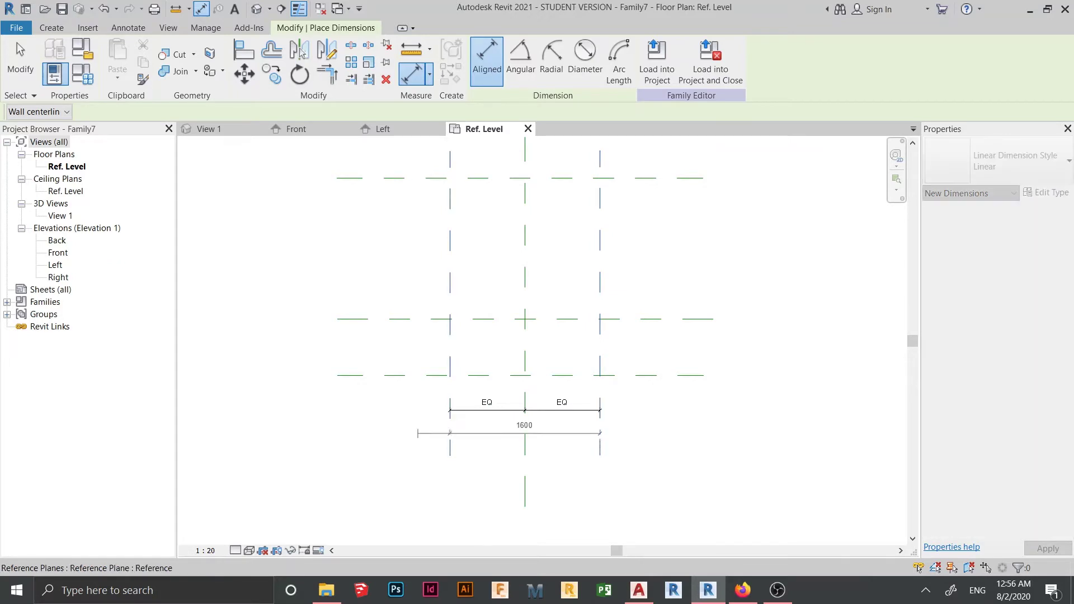
{"action": "left_click", "coordinate": [417, 433]}
Add an aligned dimension across the three horizontal reference planes and make its segments equal.
{"action": "left_click", "coordinate": [415, 375]}
{"action": "left_click", "coordinate": [415, 319]}
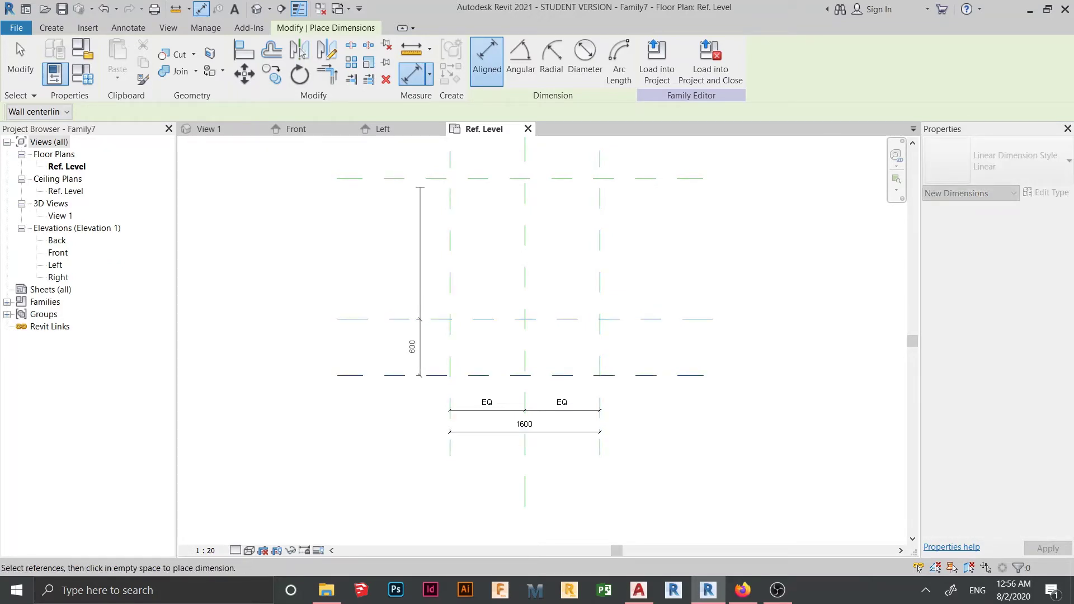
{"action": "left_click", "coordinate": [416, 179]}
{"action": "left_click", "coordinate": [417, 268]}
{"action": "left_click", "coordinate": [392, 319]}
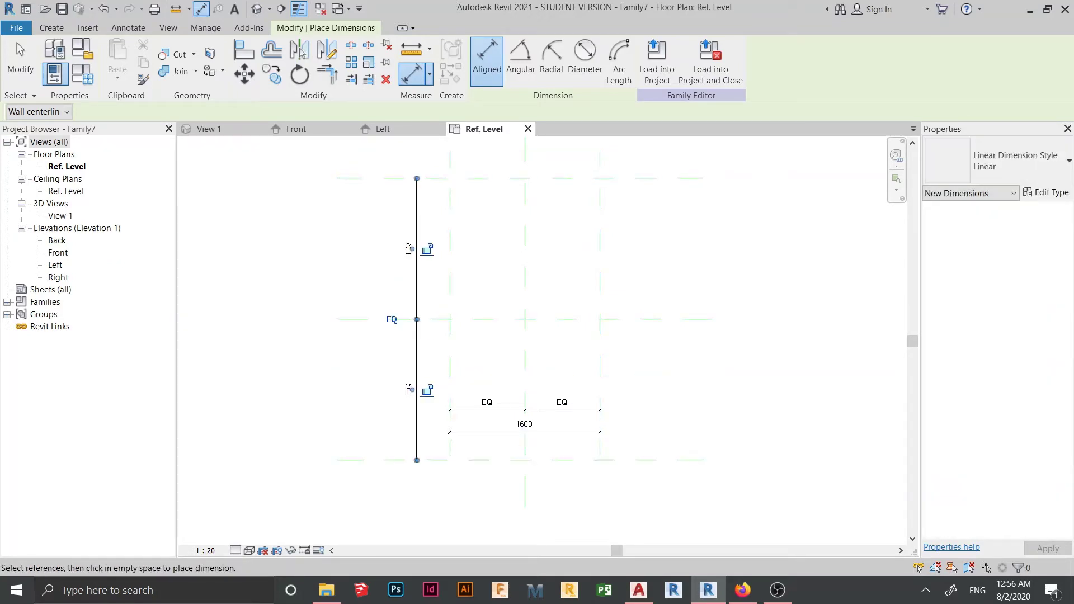
Dimension the overall distance between the two outer horizontal reference planes, left of the equality dimension.
{"action": "left_click", "coordinate": [361, 459]}
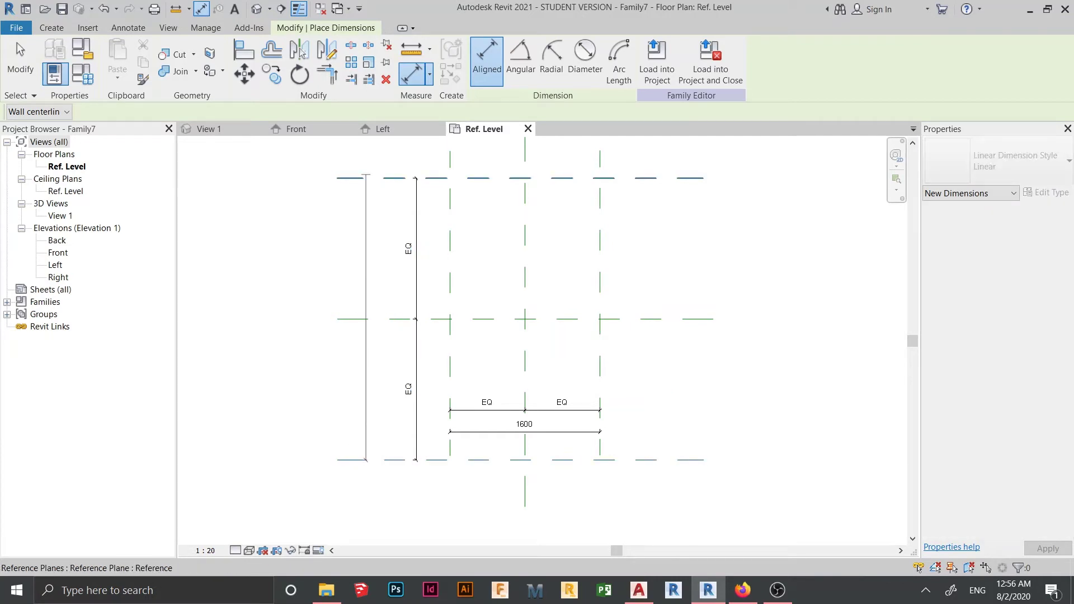
{"action": "left_click", "coordinate": [366, 179]}
{"action": "left_click", "coordinate": [367, 157]}
{"action": "key", "text": "Escape"}
{"action": "scroll", "coordinate": [486, 326], "scroll_direction": "down", "scroll_amount": 1}
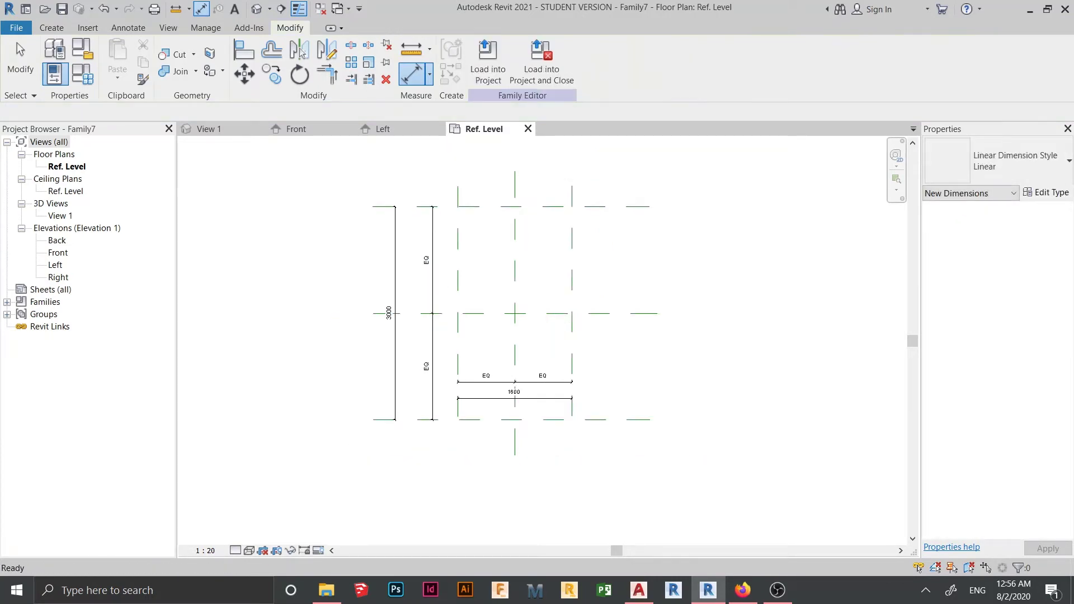
{"action": "key", "text": "Escape"}
Label the overall dimension between the vertical planes with a new family type parameter named Length.
{"action": "left_click", "coordinate": [515, 407]}
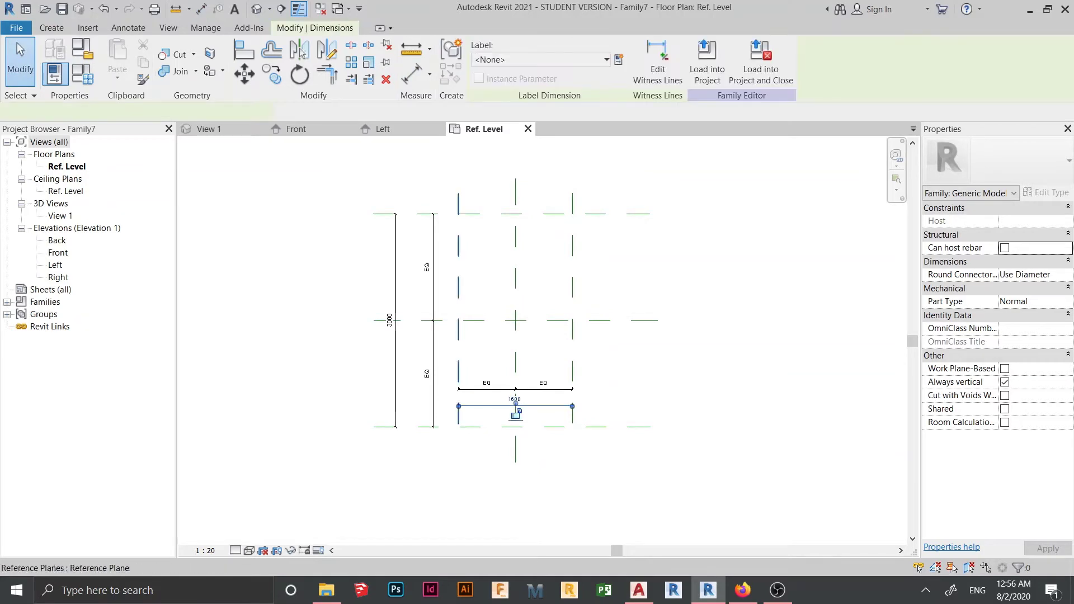
{"action": "left_click", "coordinate": [619, 60]}
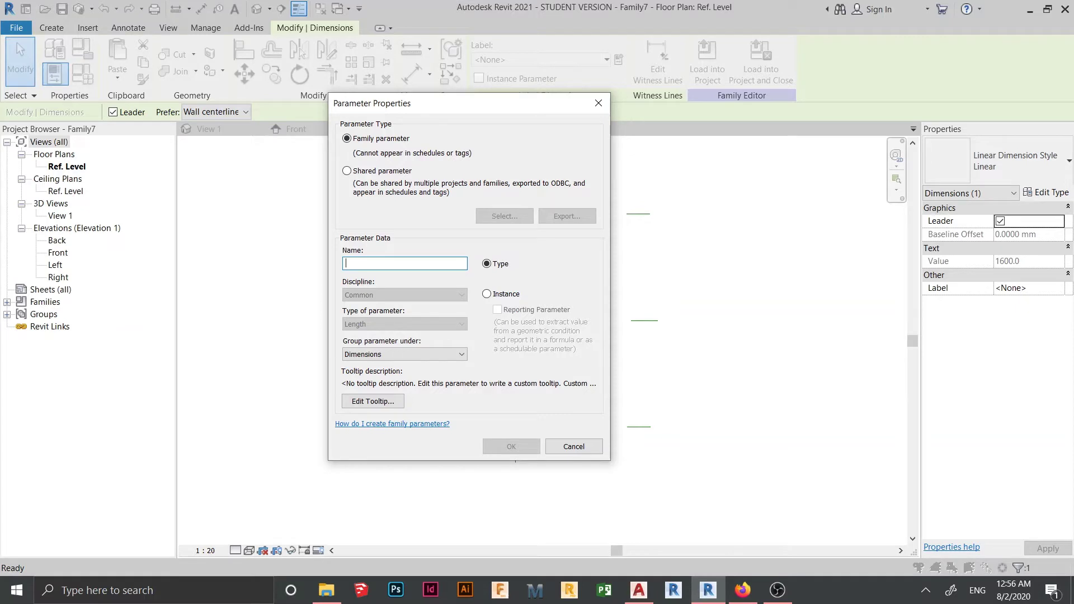
{"action": "left_click_drag", "start_coordinate": [433, 108], "coordinate": [517, 75]}
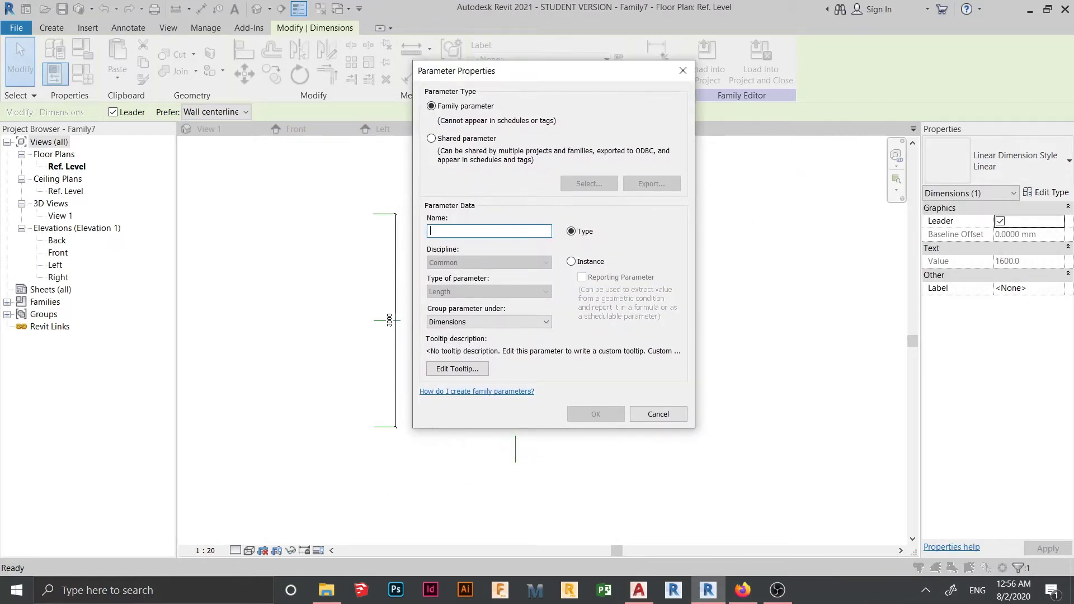
{"action": "type", "text": "Length"}
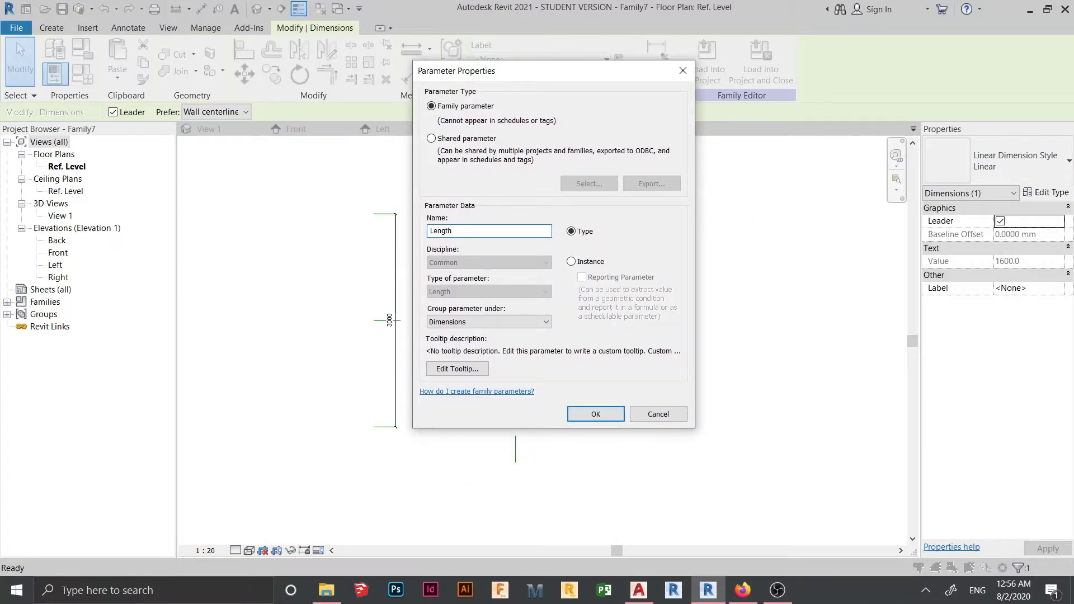
{"action": "key", "text": "Return"}
Label the overall dimension between the horizontal planes with a new family type parameter named width.
{"action": "left_click", "coordinate": [390, 320]}
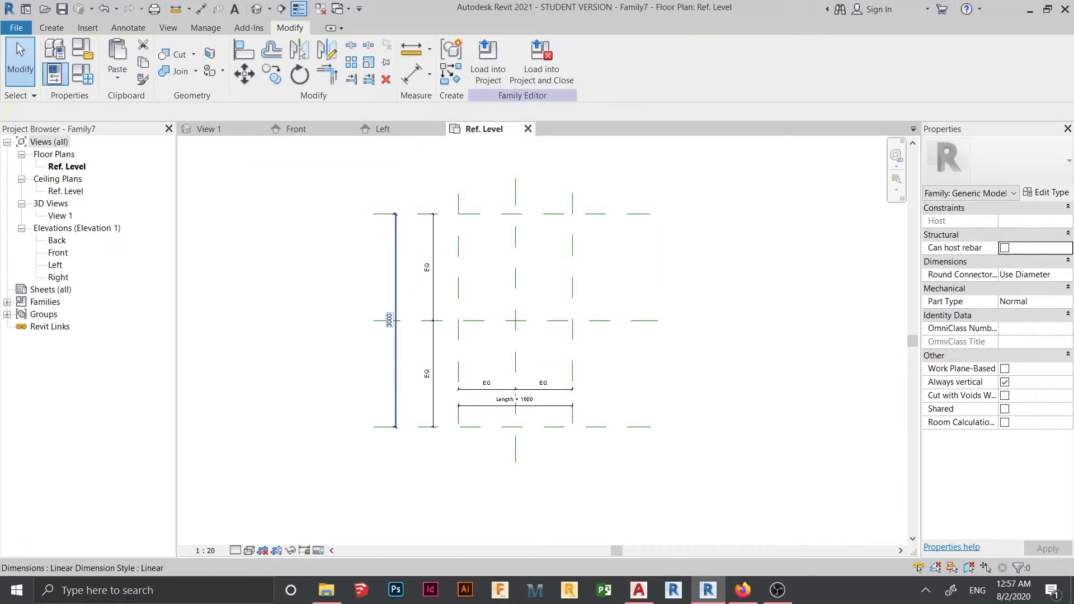
{"action": "left_click", "coordinate": [396, 313]}
{"action": "left_click", "coordinate": [405, 320]}
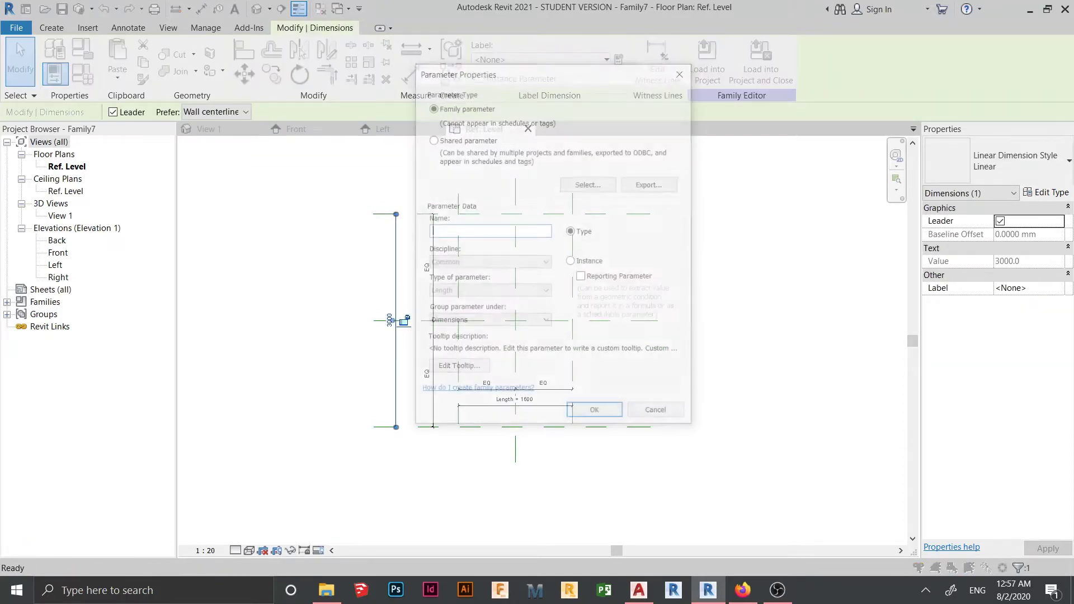
{"action": "type", "text": "widt"}
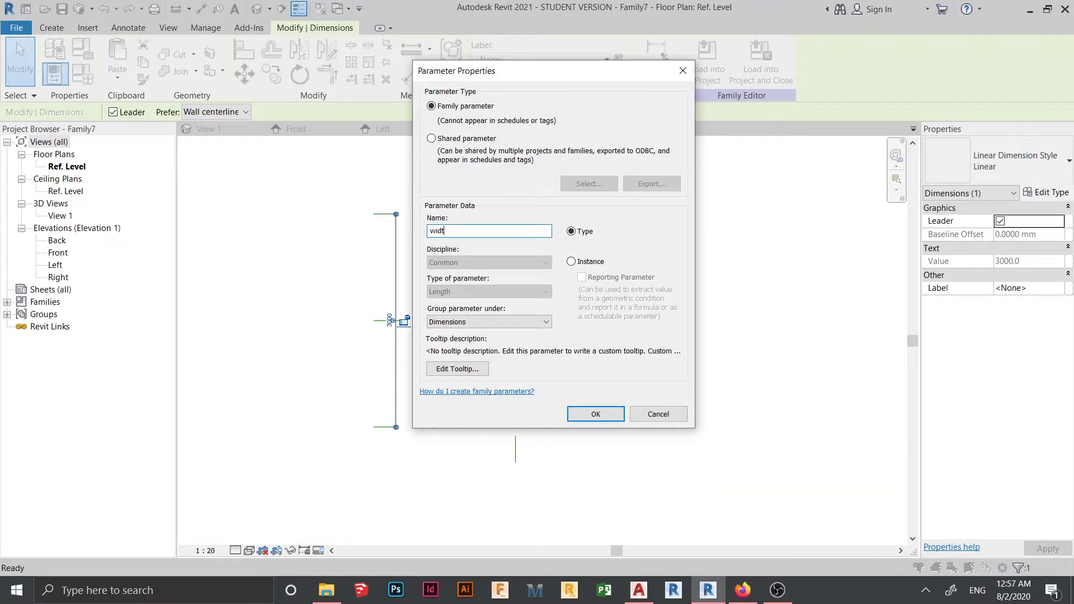
{"action": "type", "text": "h"}
{"action": "key", "text": "Return"}
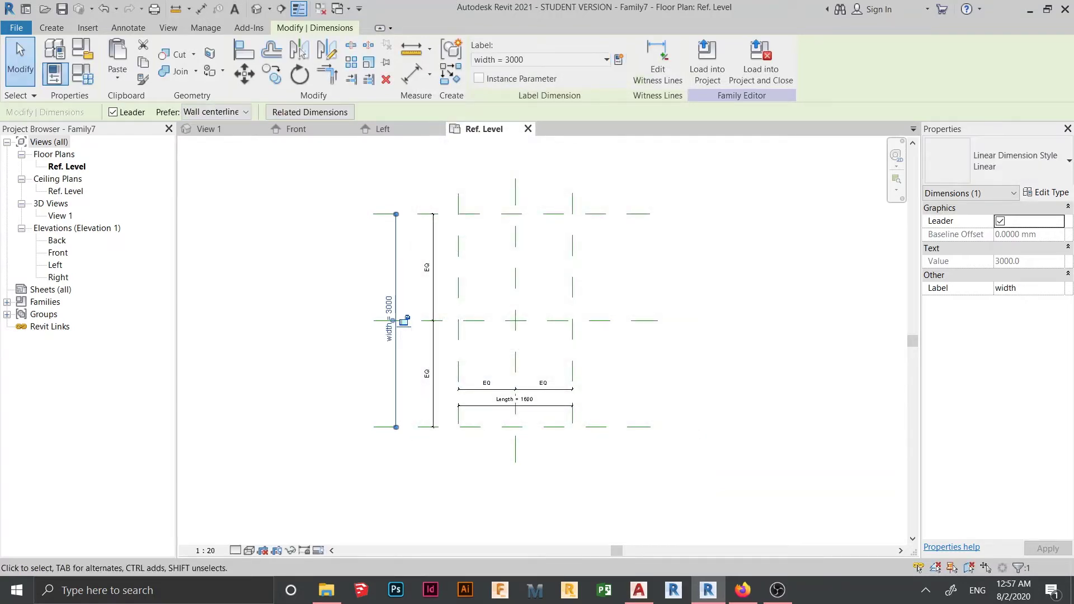
Set both the Length and width family parameters to 400 and apply the values.
{"action": "scroll", "coordinate": [433, 330], "scroll_direction": "down", "scroll_amount": 1}
{"action": "middle_click_drag", "start_coordinate": [434, 330], "coordinate": [559, 310]}
{"action": "scroll", "coordinate": [512, 298], "scroll_direction": "up", "scroll_amount": 3}
{"action": "scroll", "coordinate": [484, 318], "scroll_direction": "down", "scroll_amount": 1}
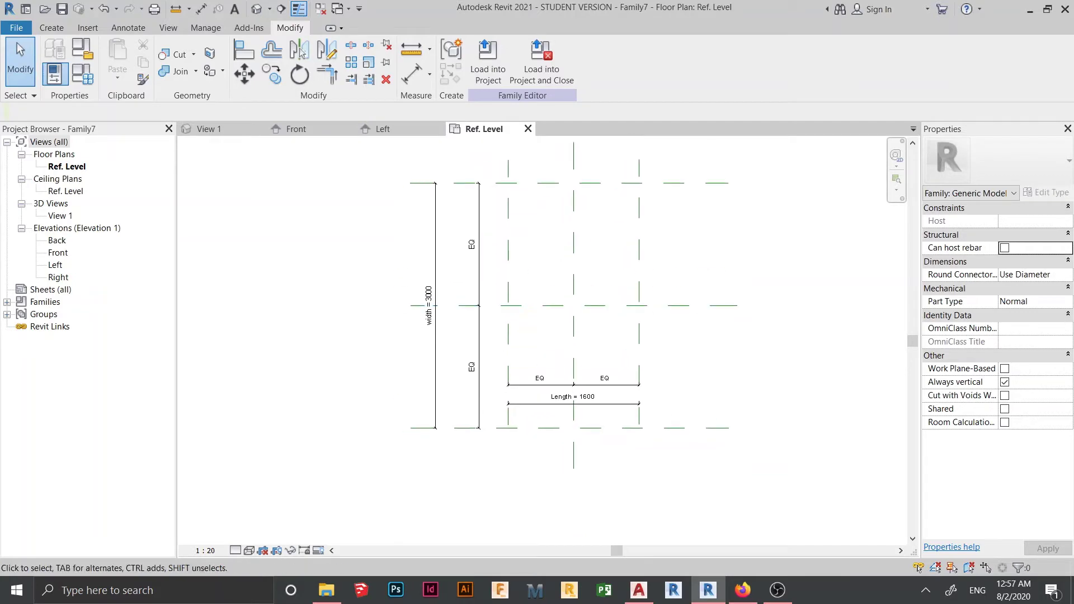
{"action": "left_click", "coordinate": [82, 74]}
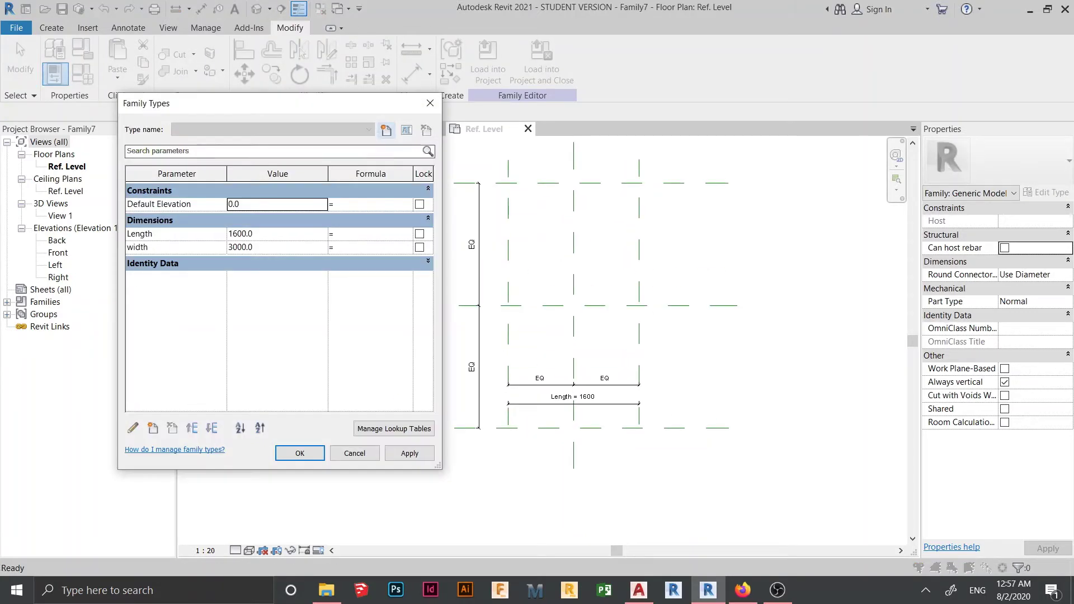
{"action": "left_click_drag", "start_coordinate": [364, 108], "coordinate": [352, 207]}
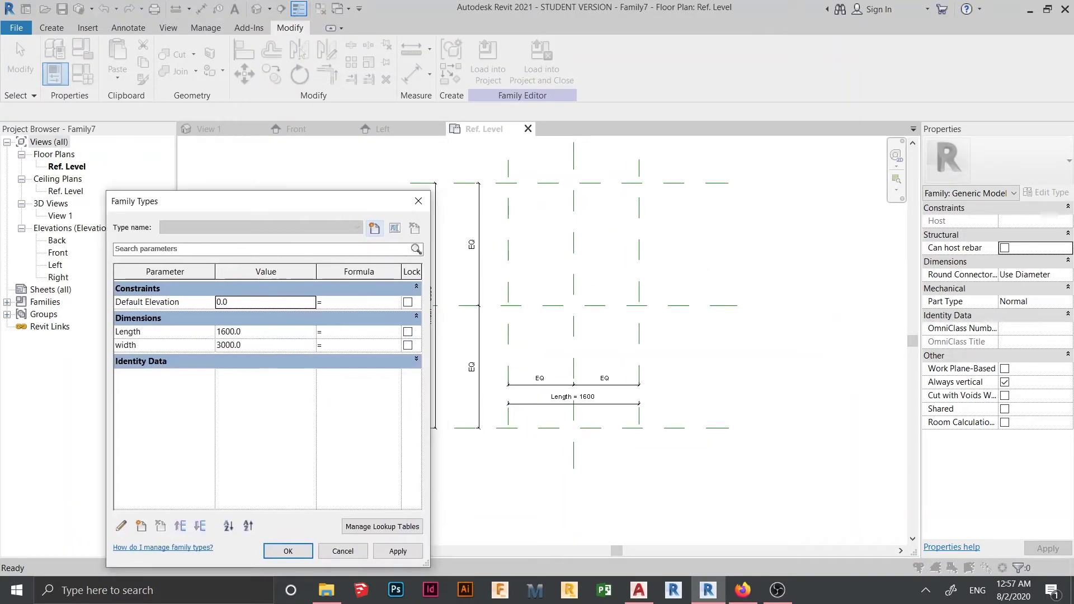
{"action": "left_click_drag", "start_coordinate": [277, 194], "coordinate": [278, 111]}
{"action": "left_click", "coordinate": [262, 248]}
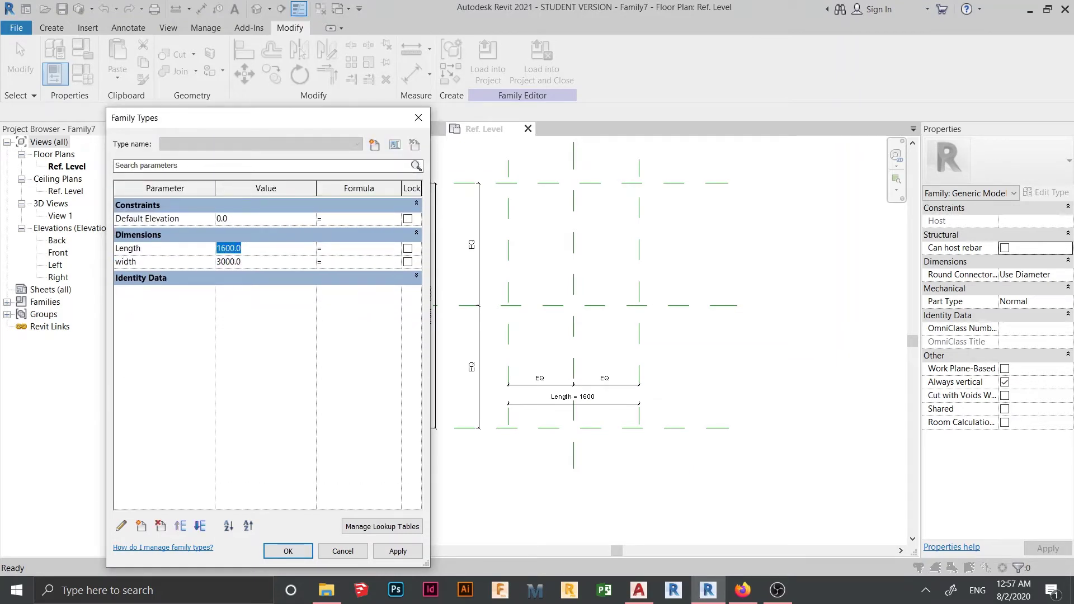
{"action": "type", "text": "400"}
{"action": "key", "text": "Tab"}
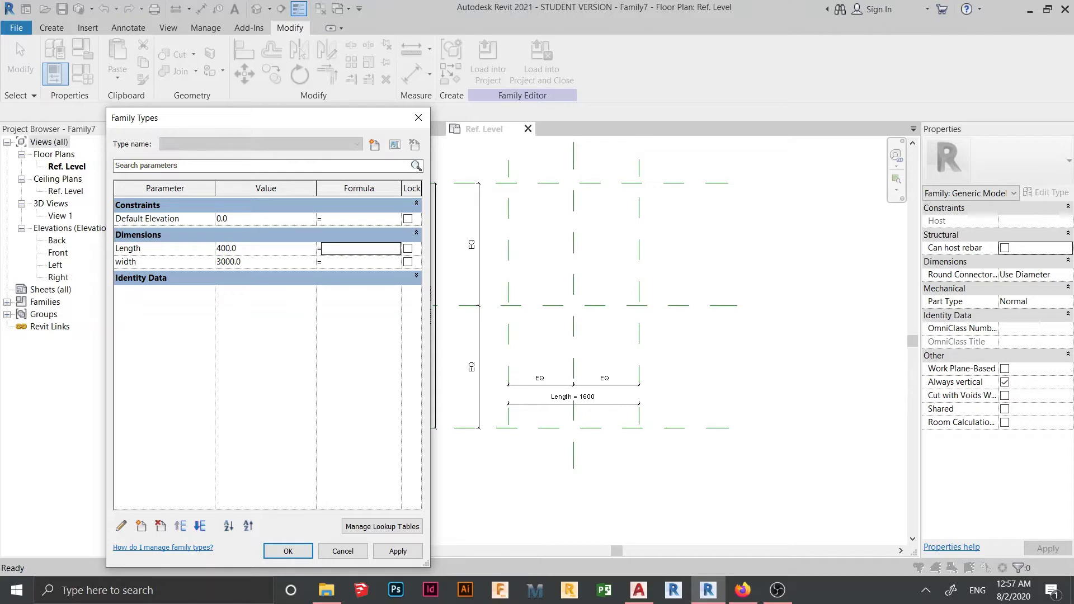
{"action": "key", "text": "Tab"}
{"action": "type", "text": "400"}
{"action": "key", "text": "Tab"}
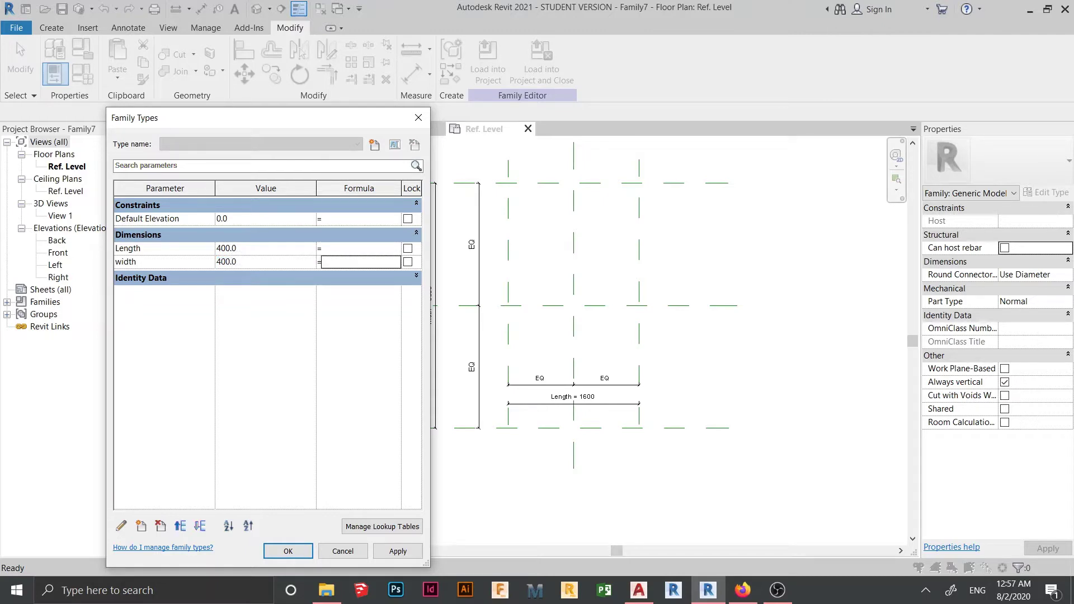
{"action": "left_click", "coordinate": [398, 551]}
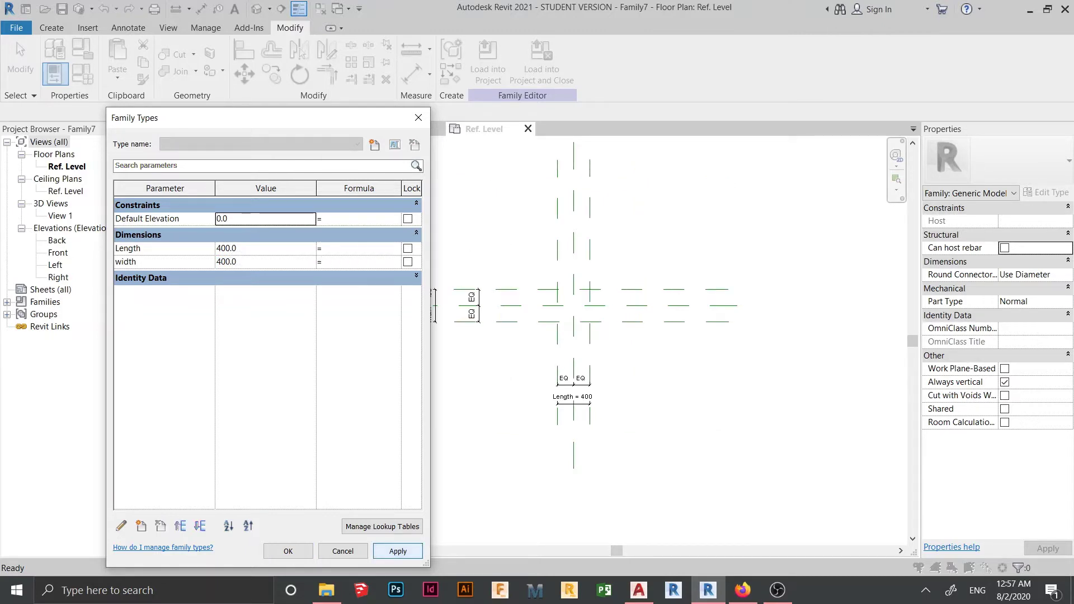
Give the Length parameter the formula width and accept the family type changes.
{"action": "left_click", "coordinate": [146, 262]}
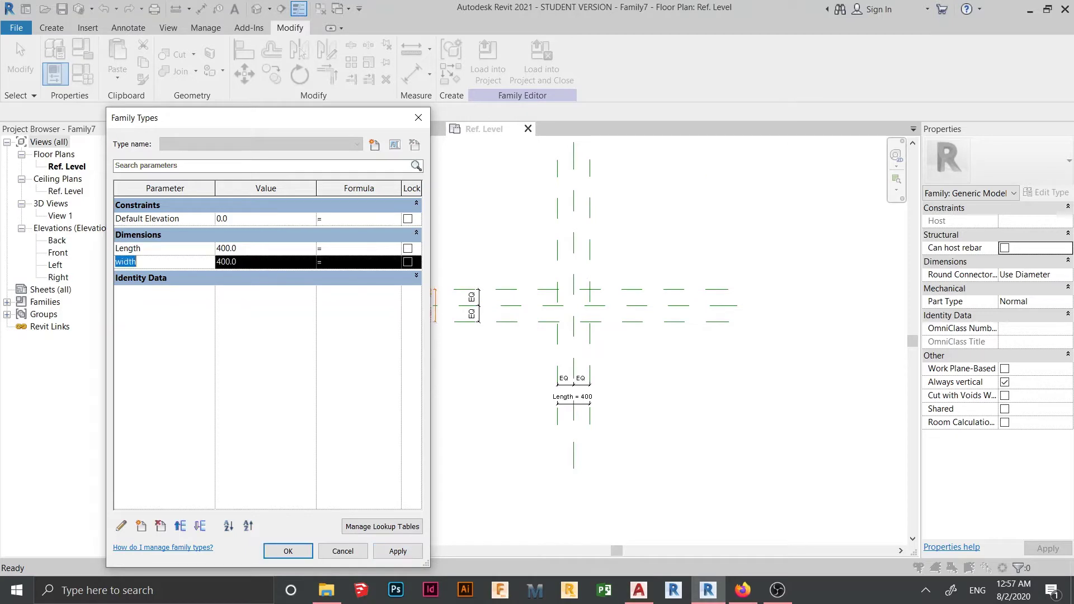
{"action": "left_click", "coordinate": [349, 248]}
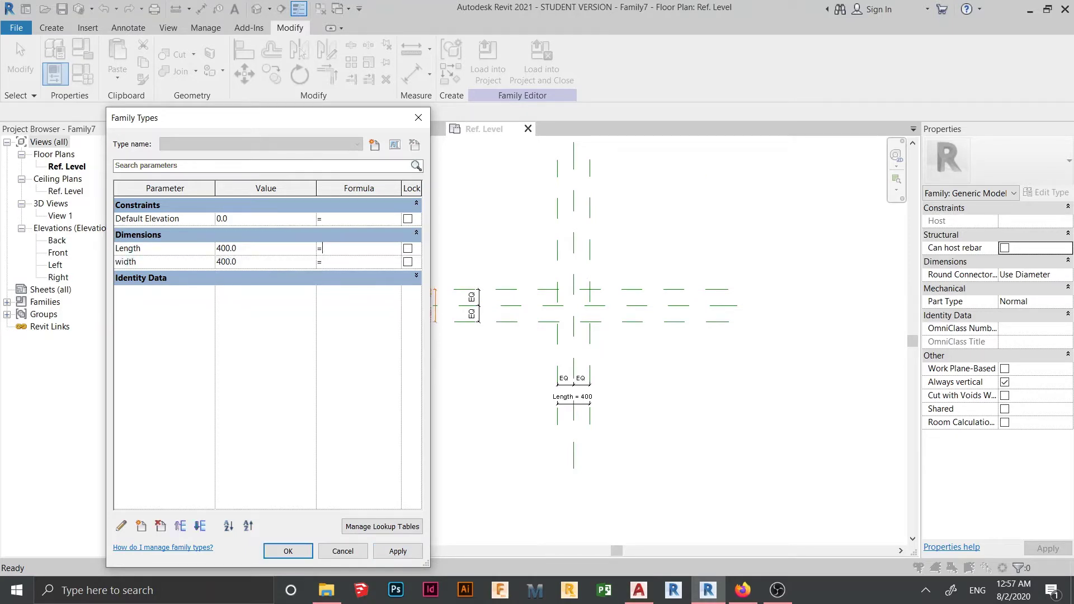
{"action": "left_click", "coordinate": [397, 551]}
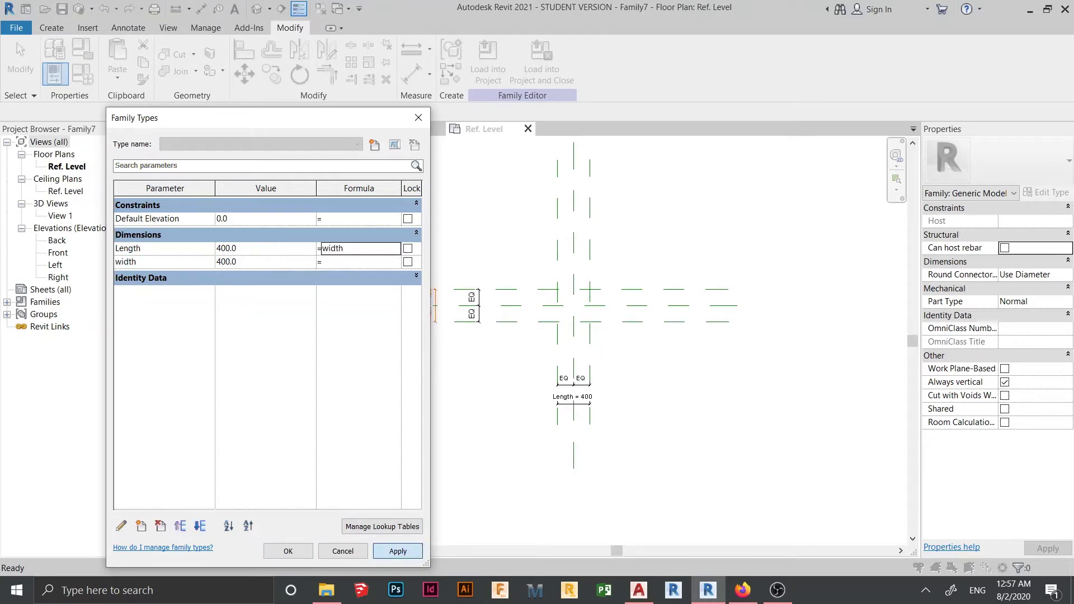
{"action": "left_click", "coordinate": [288, 551]}
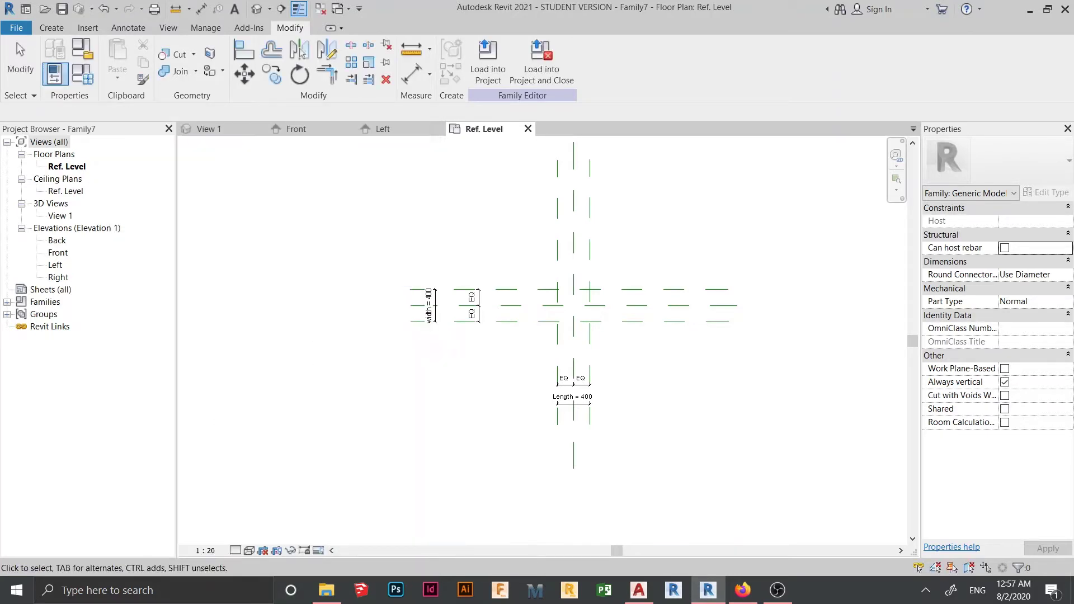
Start an extrusion and sketch a 400 by 400 rectangle between opposite intersections of the outer reference planes.
{"action": "scroll", "coordinate": [570, 310], "scroll_direction": "up", "scroll_amount": 3}
{"action": "left_click", "coordinate": [52, 28]}
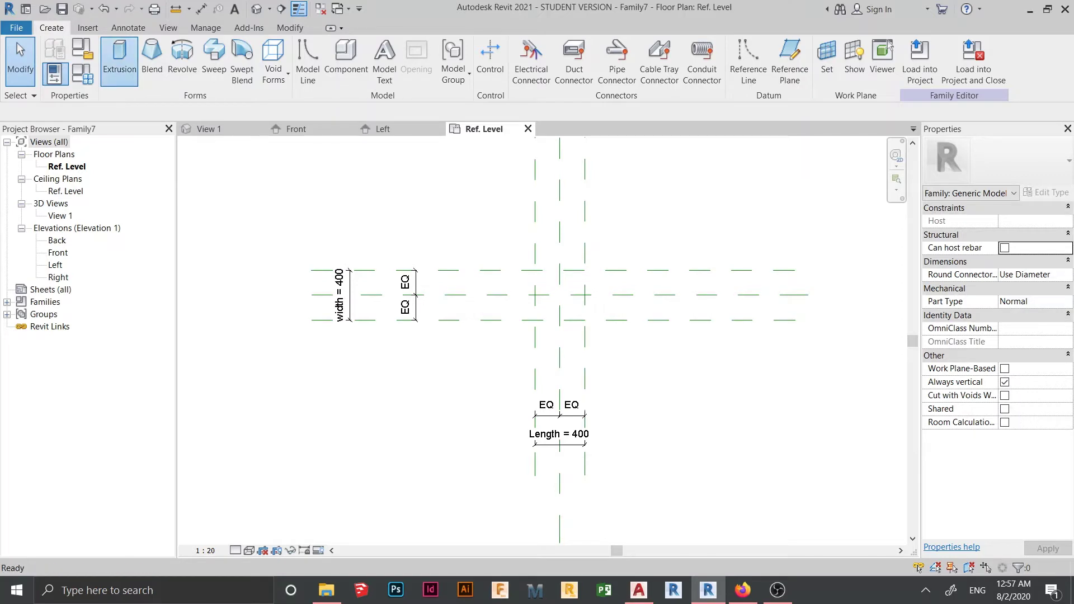
{"action": "left_click", "coordinate": [119, 59]}
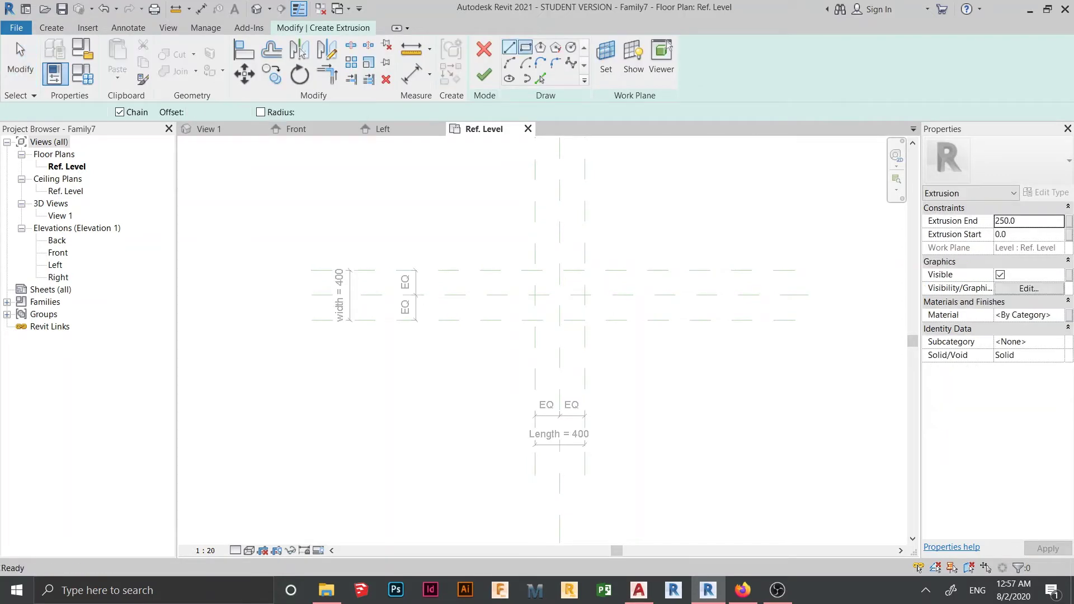
{"action": "left_click", "coordinate": [585, 320]}
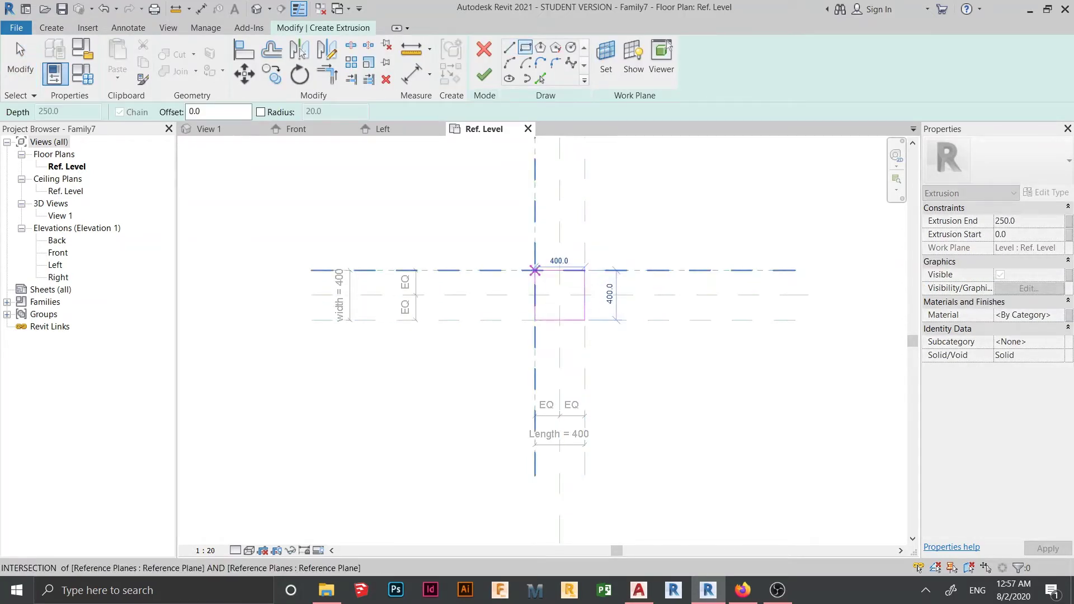
{"action": "left_click", "coordinate": [535, 270]}
Lock all four edges of the extrusion rectangle to their reference planes and end the rectangle drawing.
{"action": "scroll", "coordinate": [561, 298], "scroll_direction": "up", "scroll_amount": 2}
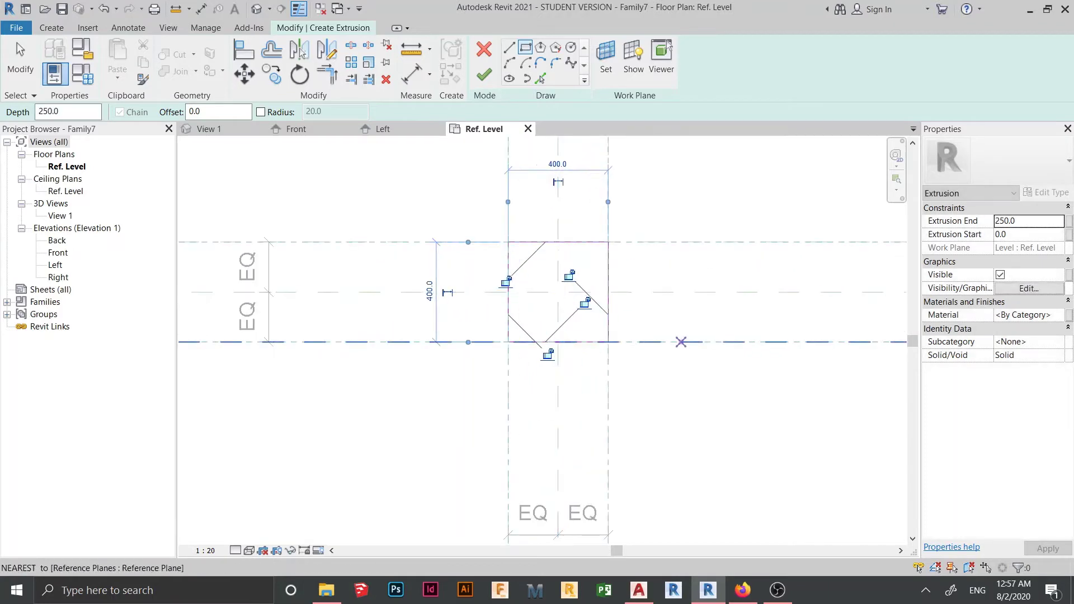
{"action": "left_click", "coordinate": [548, 356]}
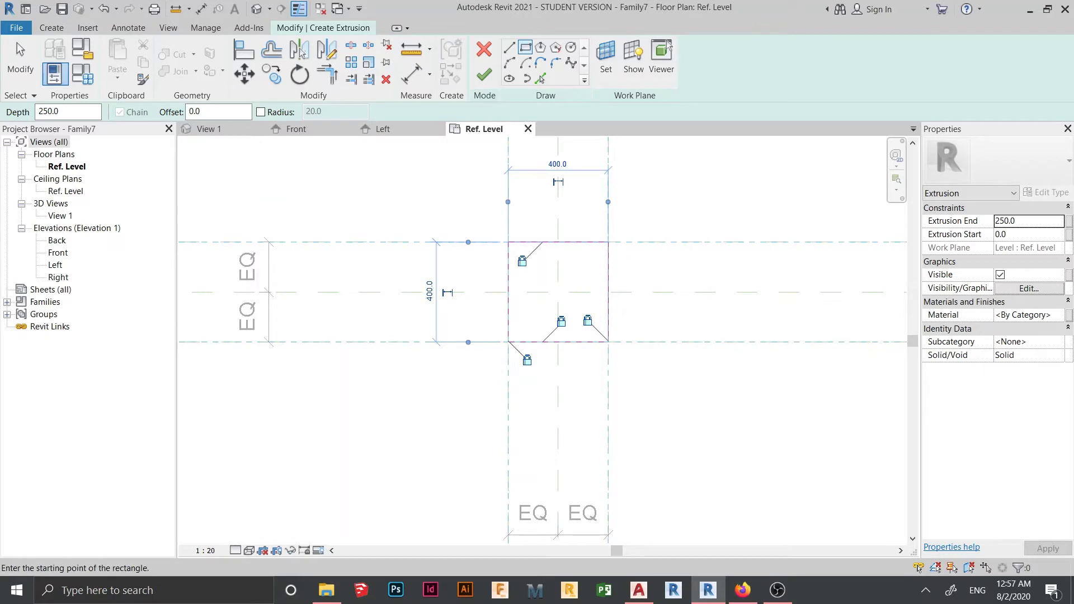
{"action": "key", "text": "Escape"}
{"action": "scroll", "coordinate": [681, 209], "scroll_direction": "down", "scroll_amount": 1}
{"action": "middle_click_drag", "start_coordinate": [680, 209], "coordinate": [718, 218]}
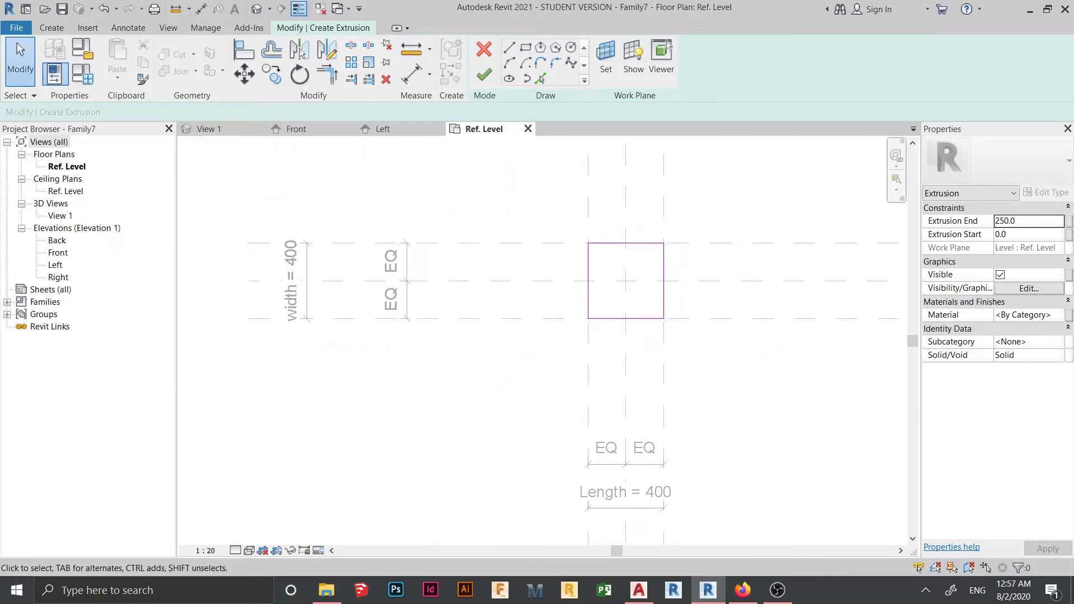
Set the Extrusion End of the sketched square to 500.
{"action": "double_click", "coordinate": [1006, 221]}
{"action": "type", "text": "500.0"}
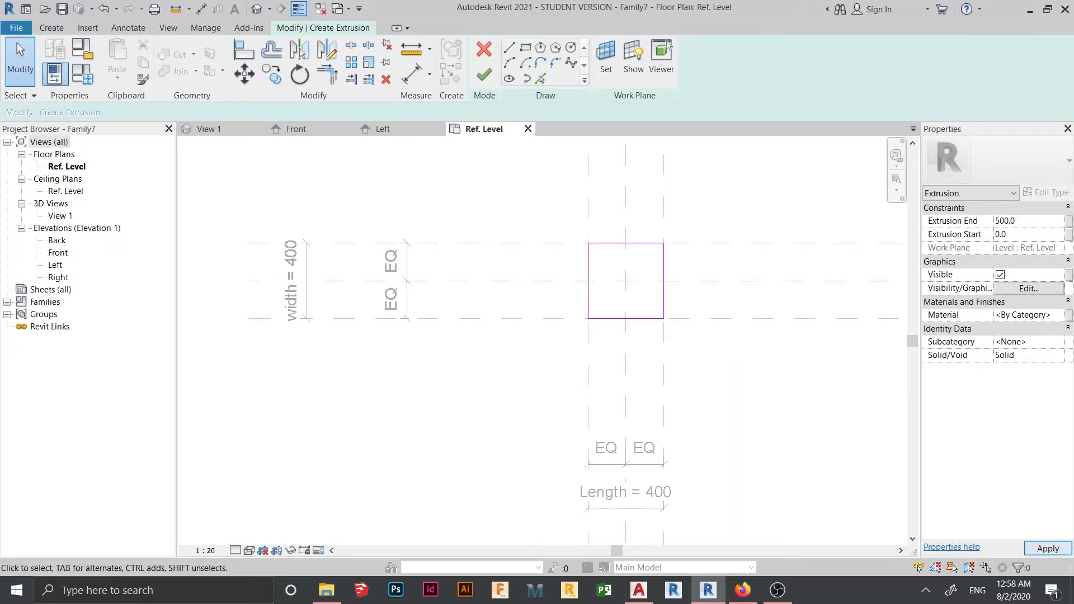
{"action": "key", "text": "Return"}
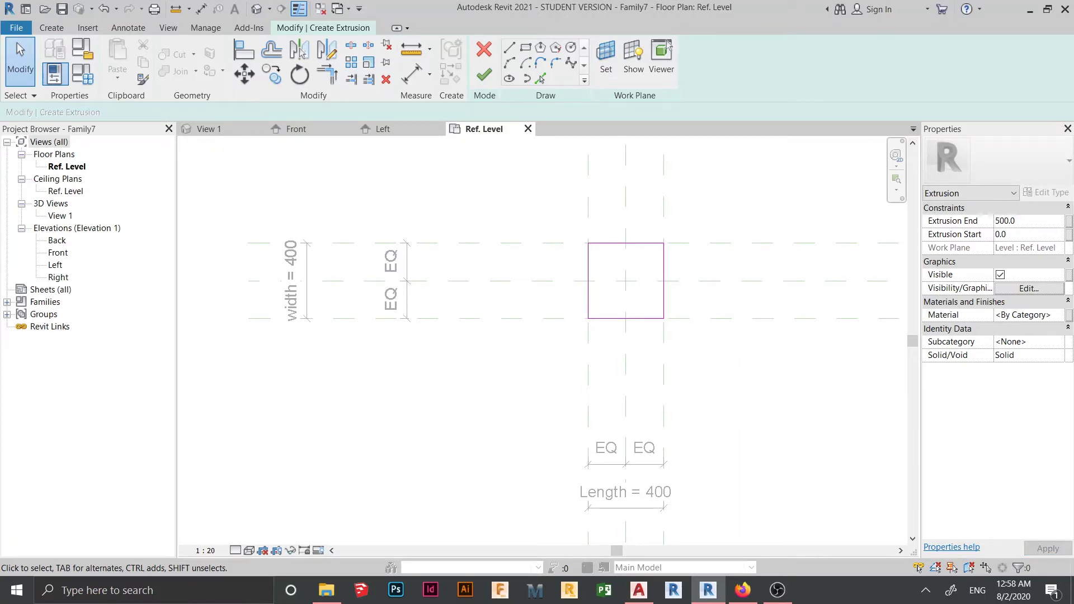
Associate the extrusion's material with a new family type parameter named Meterail.
{"action": "left_click", "coordinate": [1070, 315]}
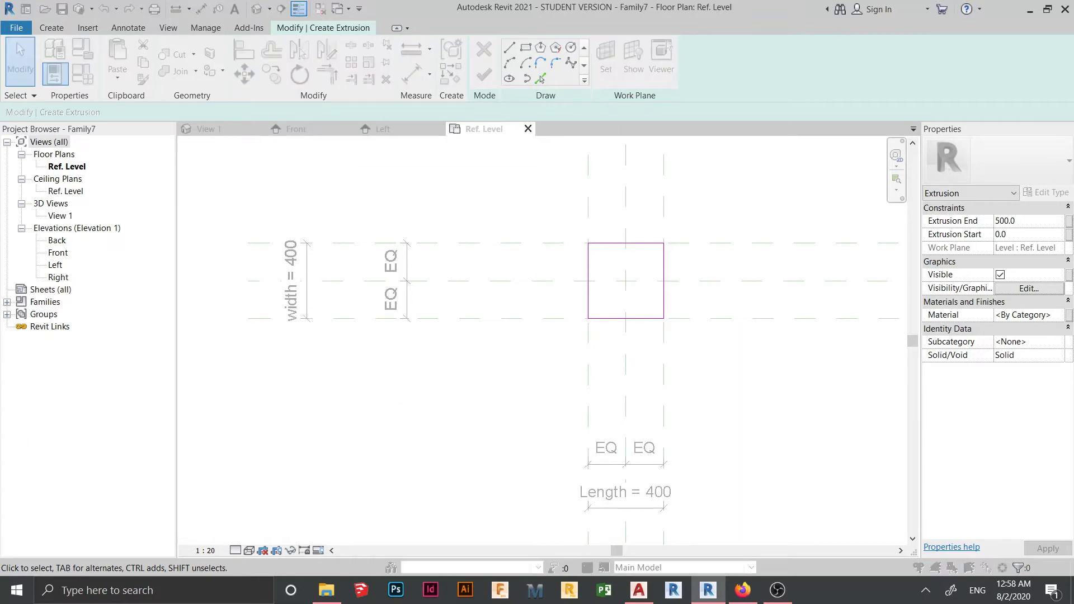
{"action": "left_click", "coordinate": [401, 345]}
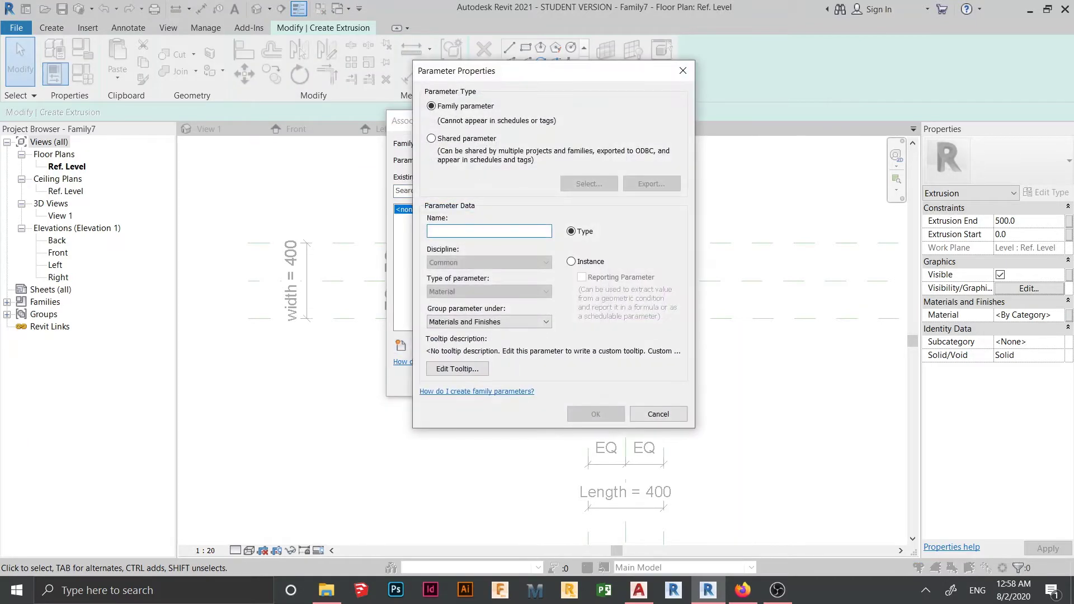
{"action": "type", "text": "Meta"}
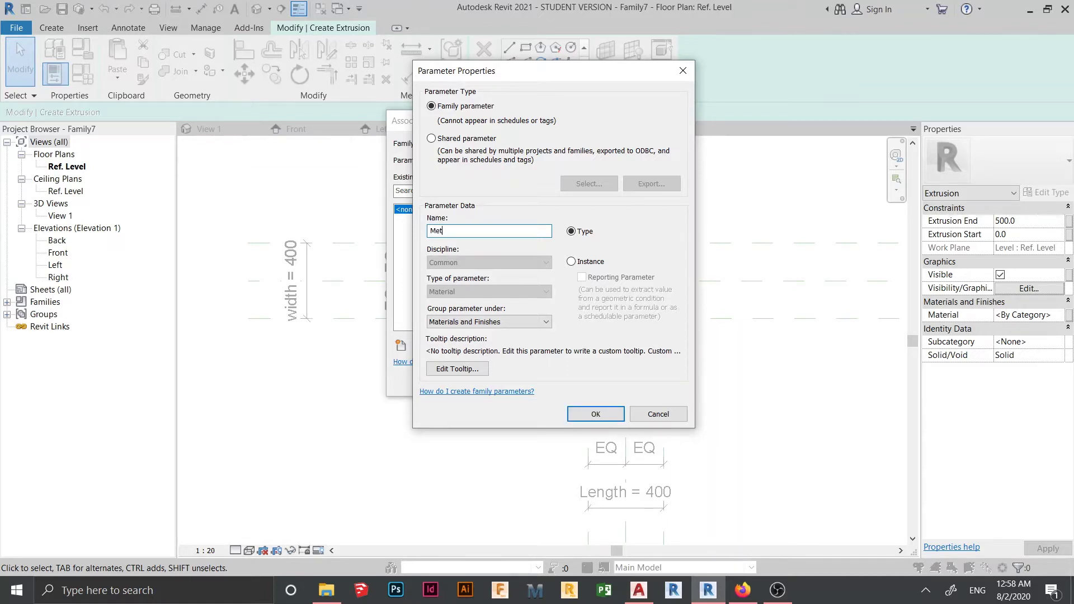
{"action": "key", "text": "Return"}
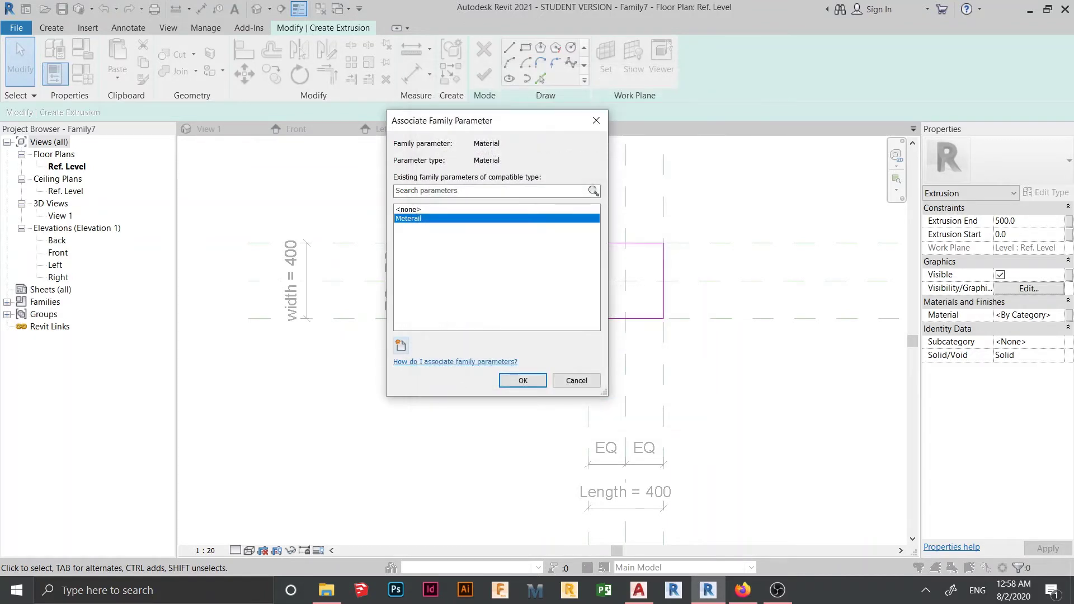
{"action": "key", "text": "Return"}
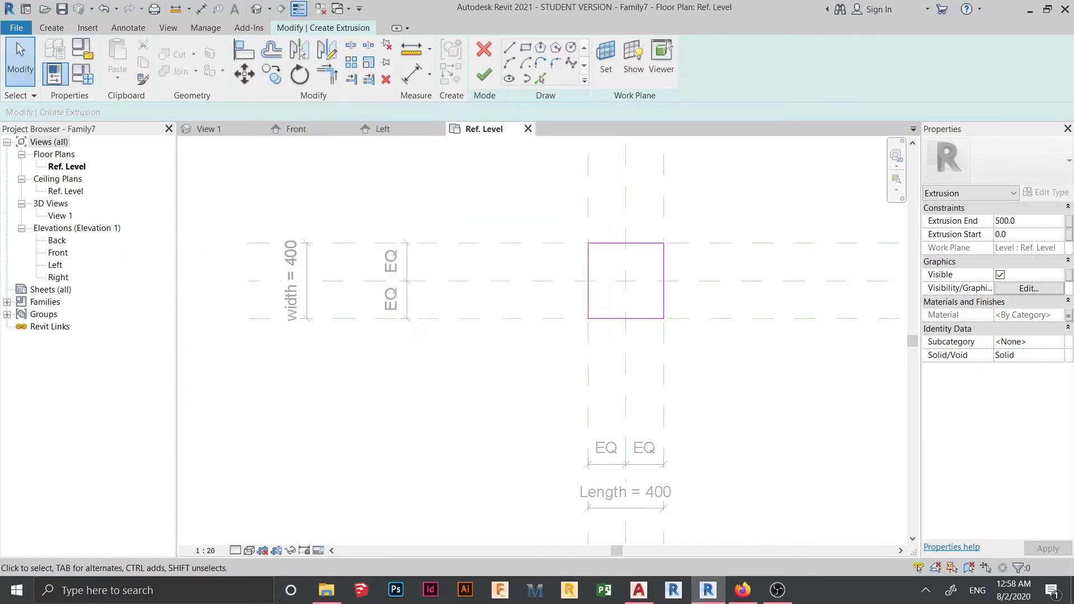
Create a new material for the Meterail parameter's value and rename it White paint.
{"action": "left_click", "coordinate": [82, 74]}
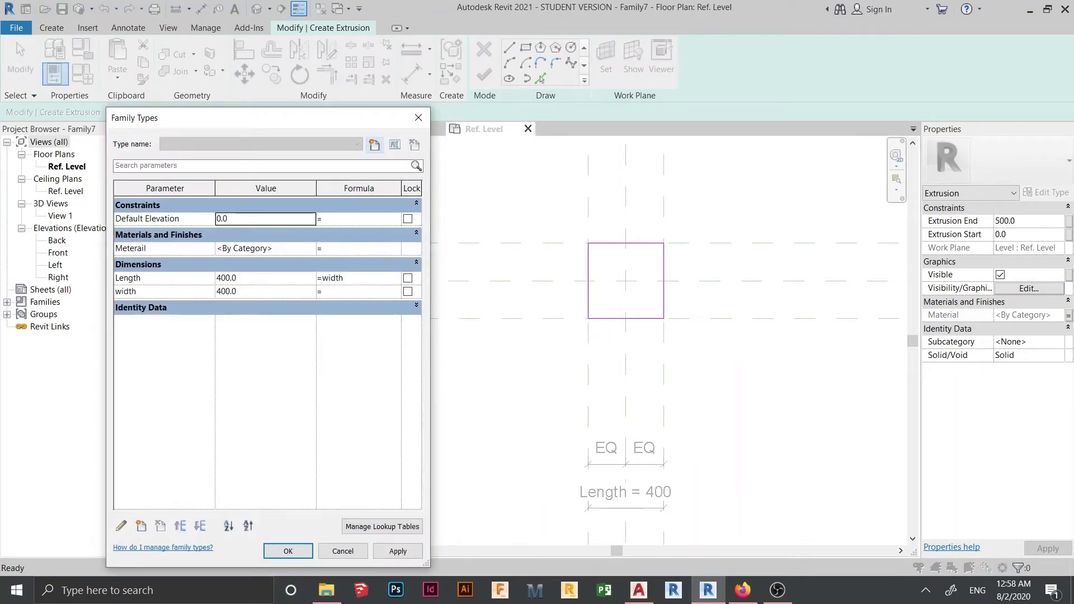
{"action": "left_click", "coordinate": [310, 248]}
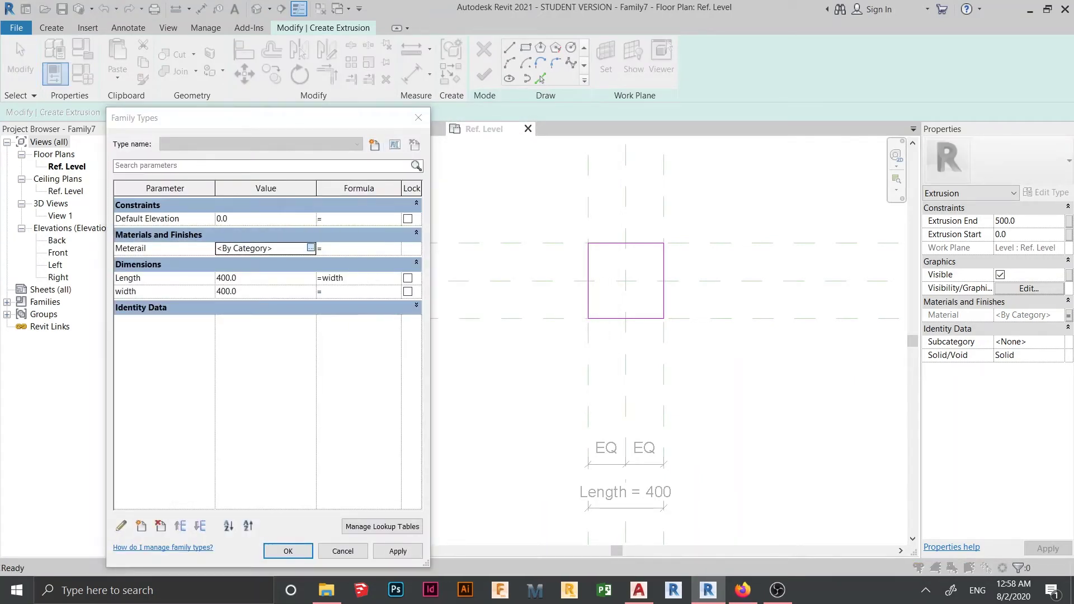
{"action": "left_click", "coordinate": [311, 248]}
{"action": "left_click", "coordinate": [255, 388]}
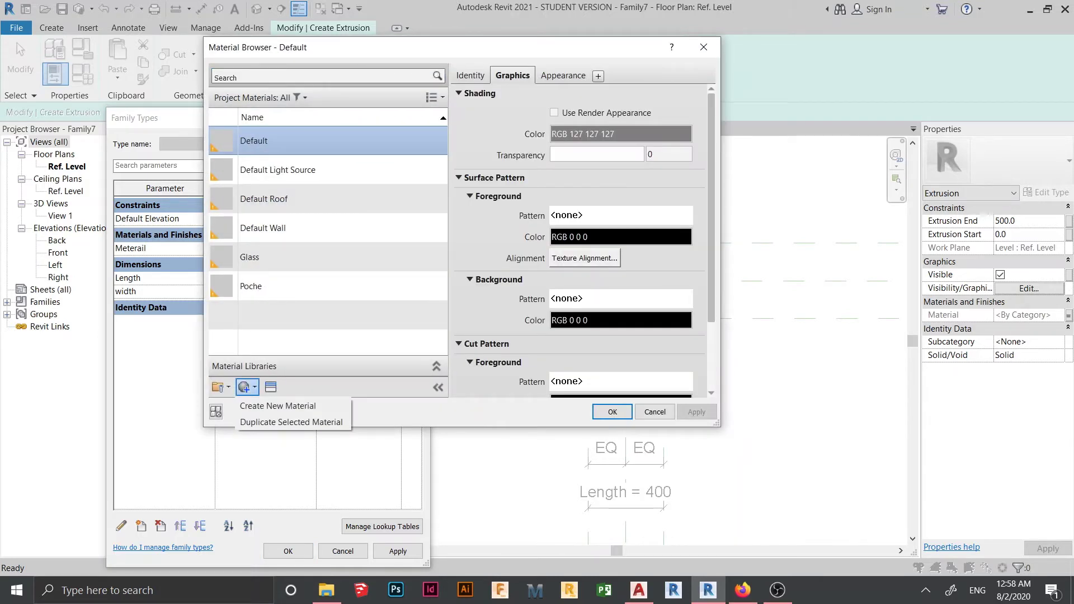
{"action": "left_click", "coordinate": [274, 406]}
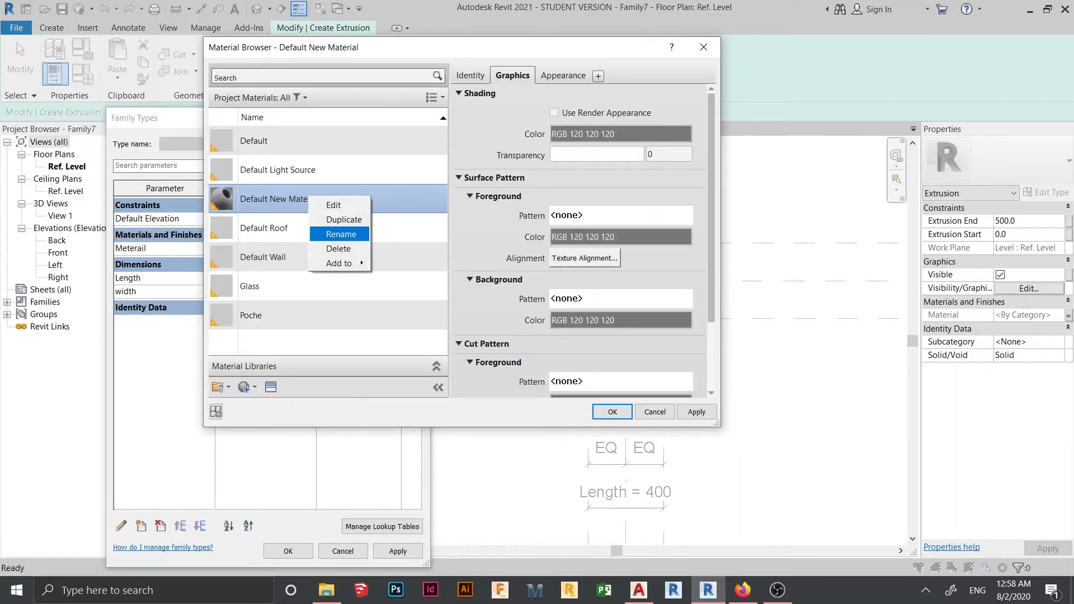
{"action": "left_click", "coordinate": [341, 234]}
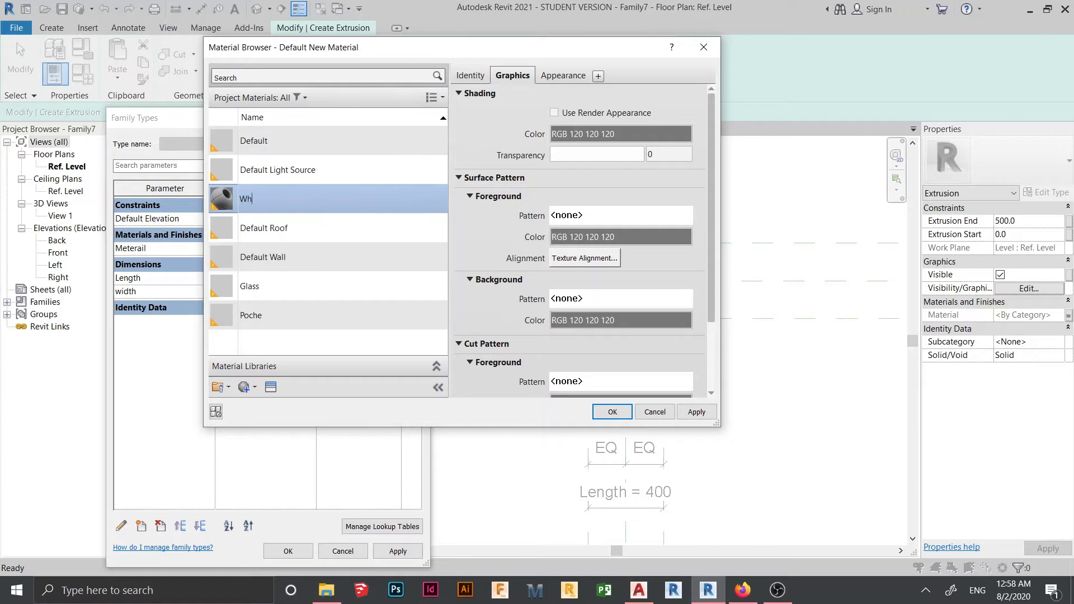
{"action": "type", "text": "White paint"}
{"action": "key", "text": "Return"}
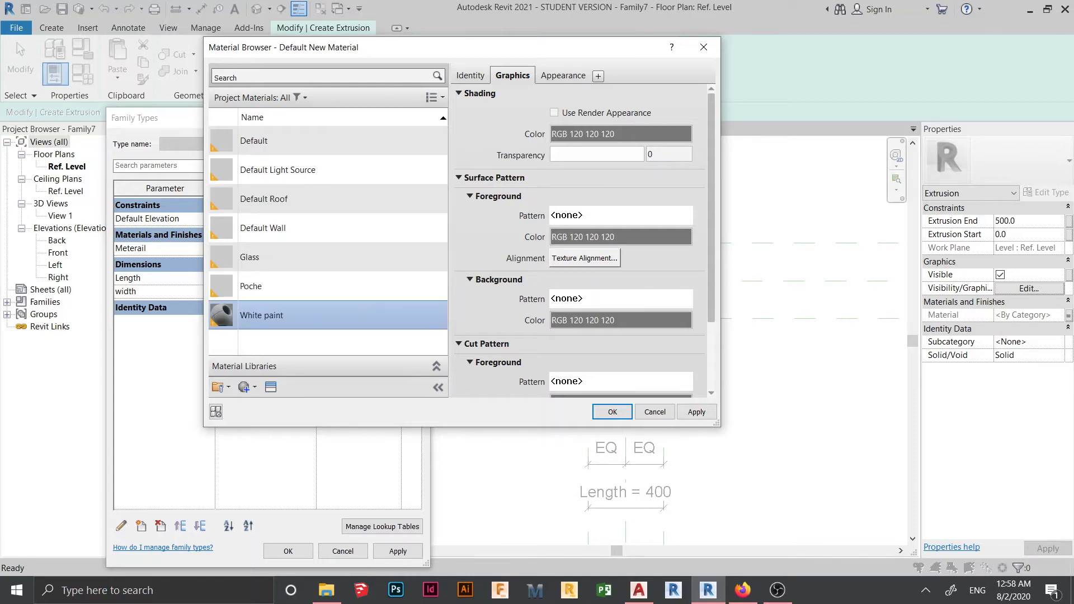
Replace the White paint material's appearance with the White asset from the Paint category of the Appearance Library.
{"action": "left_click", "coordinate": [271, 387]}
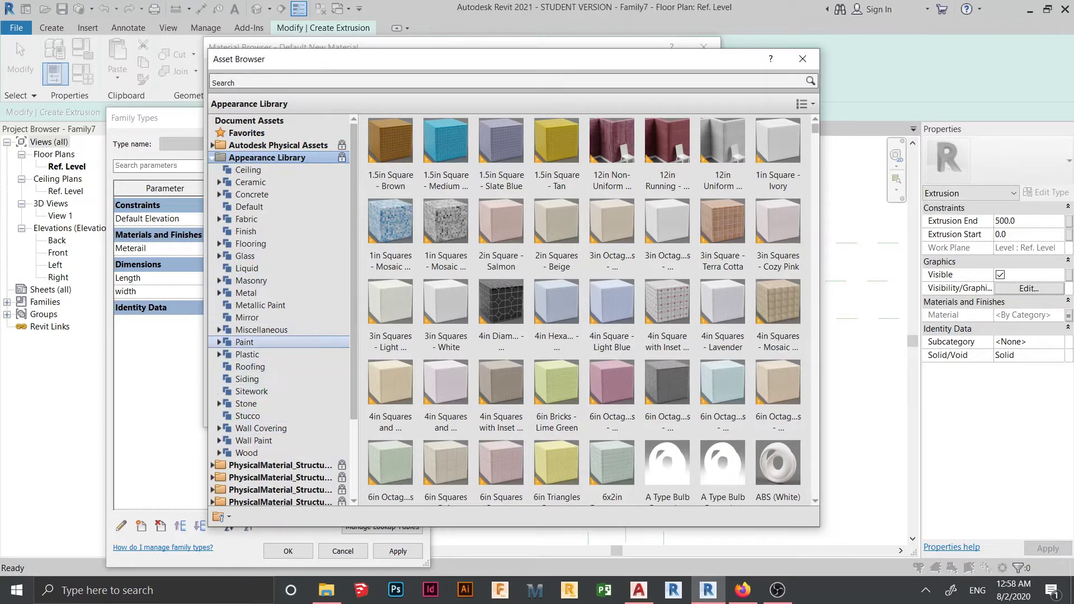
{"action": "left_click", "coordinate": [244, 342]}
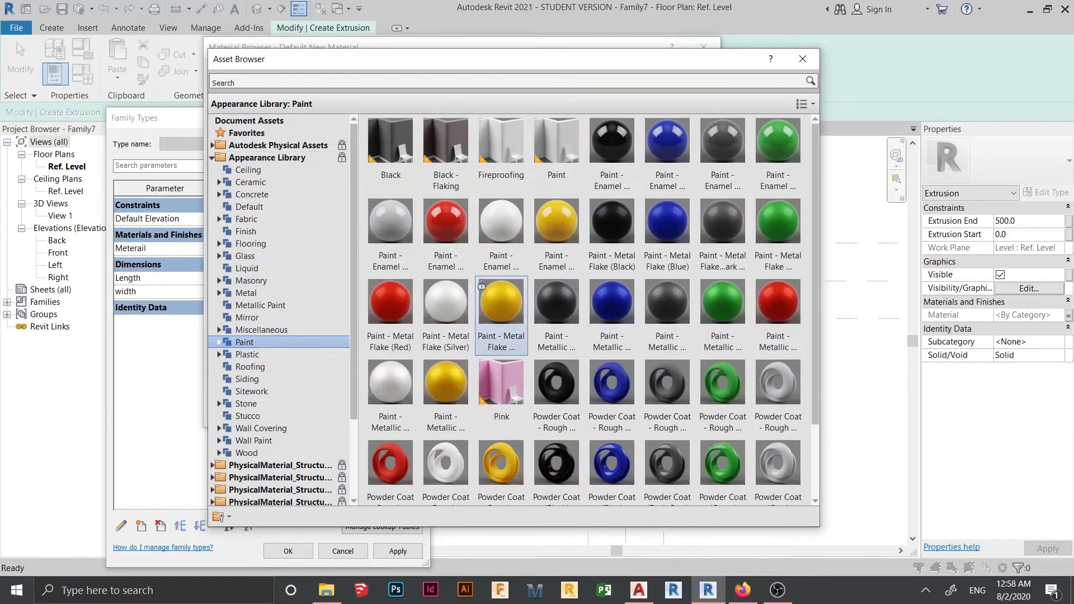
{"action": "scroll", "coordinate": [502, 335], "scroll_direction": "down", "scroll_amount": 1}
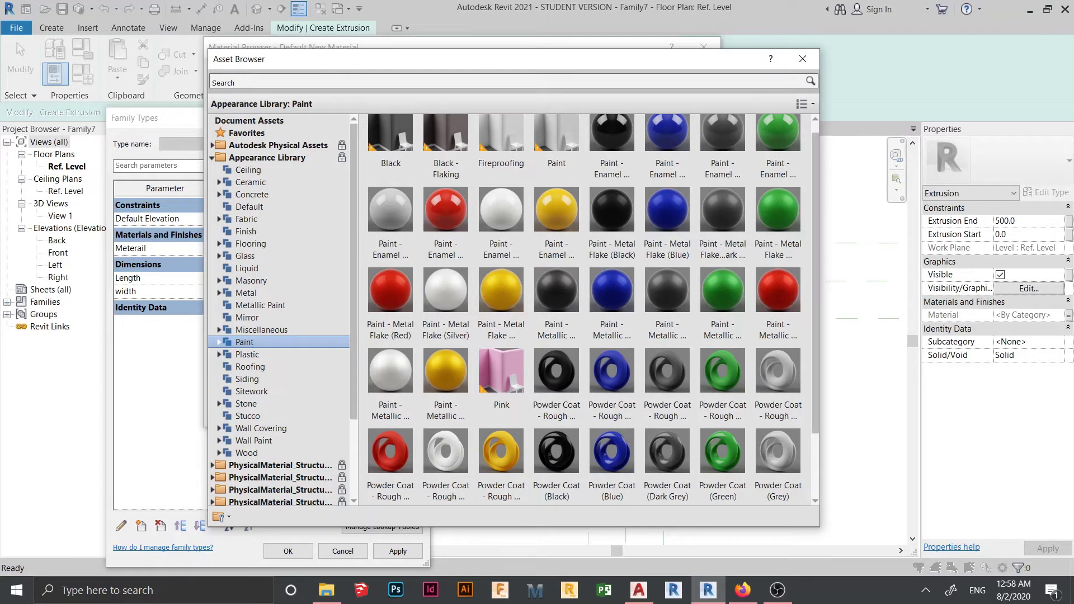
{"action": "scroll", "coordinate": [668, 448], "scroll_direction": "up", "scroll_amount": 1}
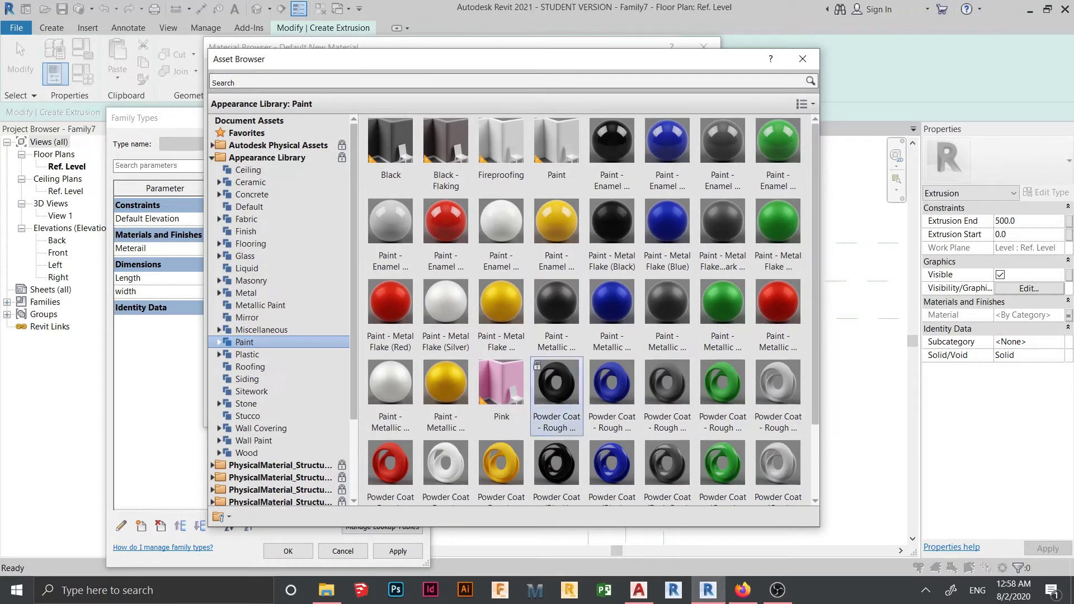
{"action": "scroll", "coordinate": [722, 347], "scroll_direction": "down", "scroll_amount": 3}
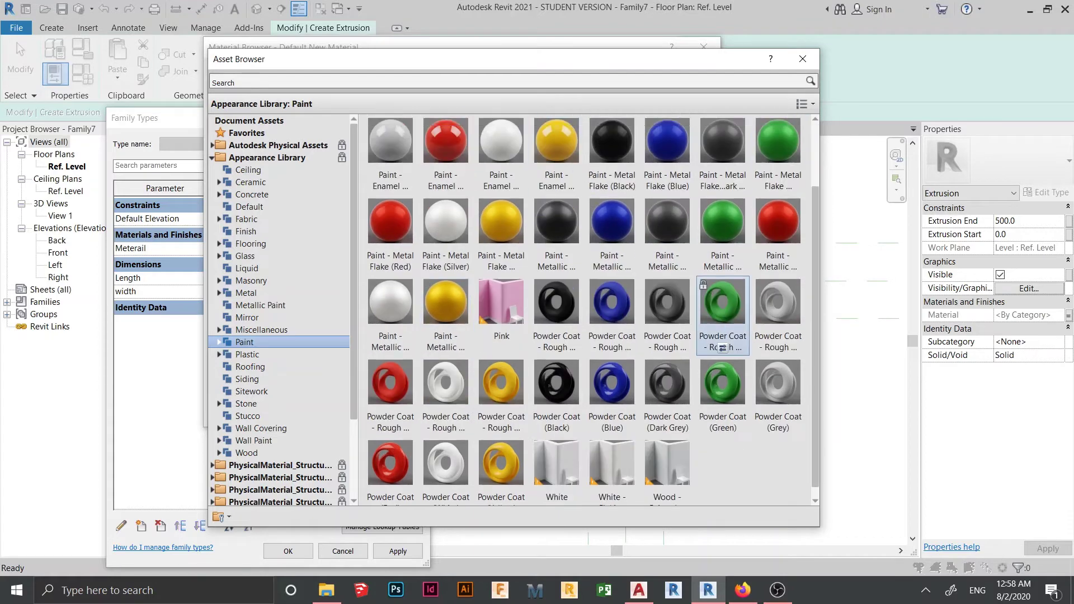
{"action": "scroll", "coordinate": [723, 345], "scroll_direction": "down", "scroll_amount": 1}
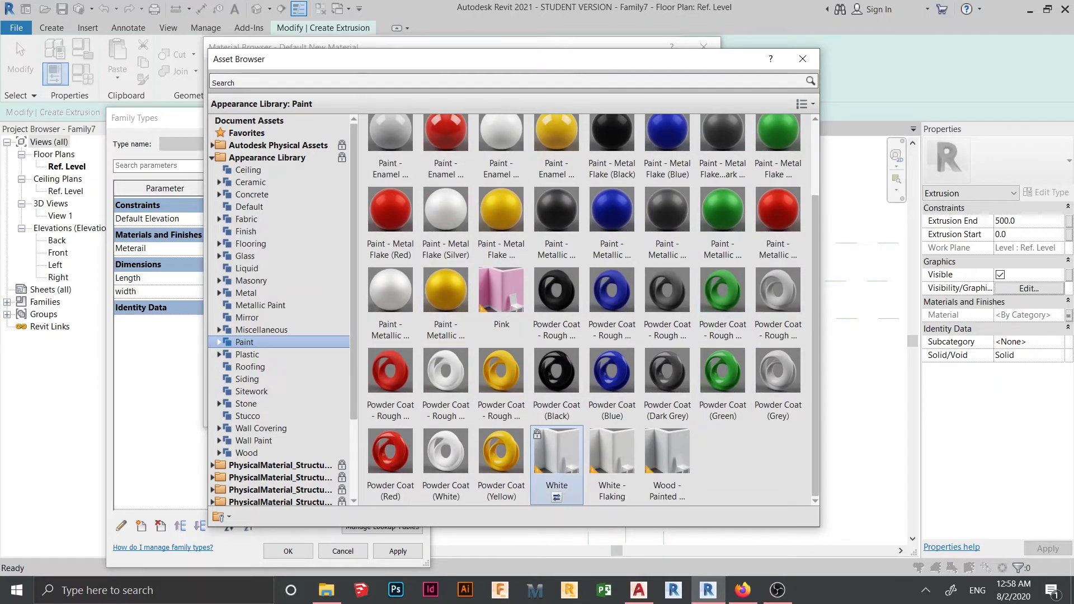
{"action": "scroll", "coordinate": [668, 313], "scroll_direction": "down", "scroll_amount": 1}
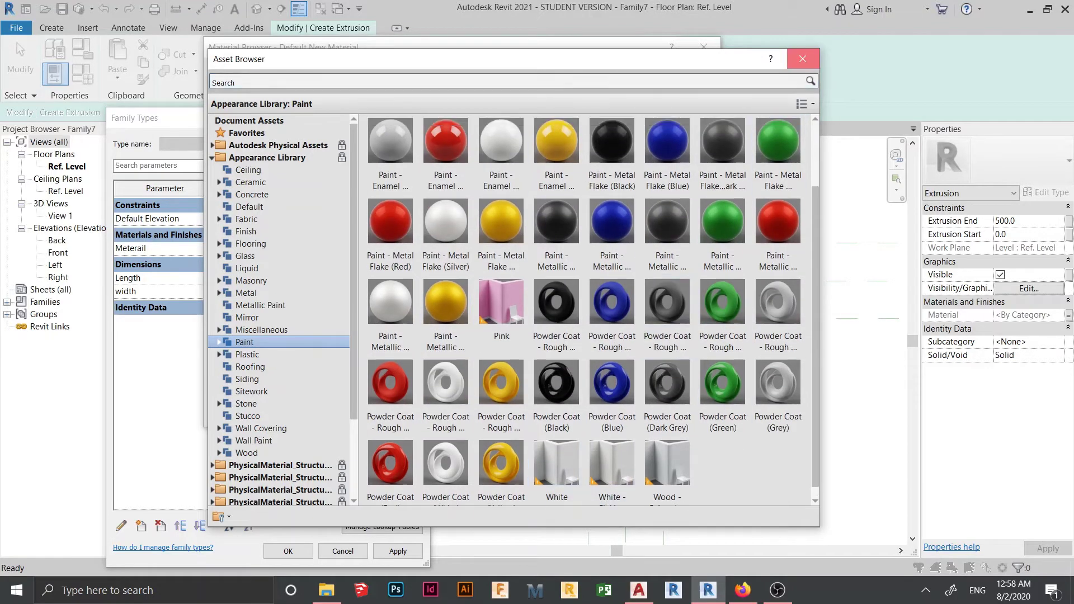
{"action": "left_click", "coordinate": [802, 59]}
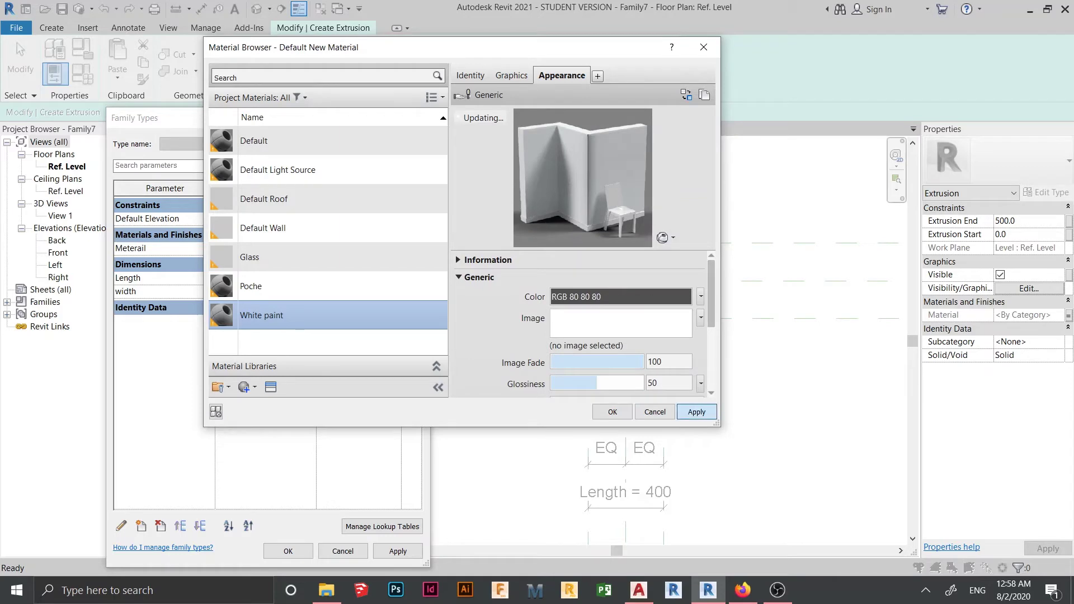
Apply White paint as the value of the Meterail parameter and accept the family types.
{"action": "left_click", "coordinate": [696, 412]}
{"action": "left_click", "coordinate": [612, 412]}
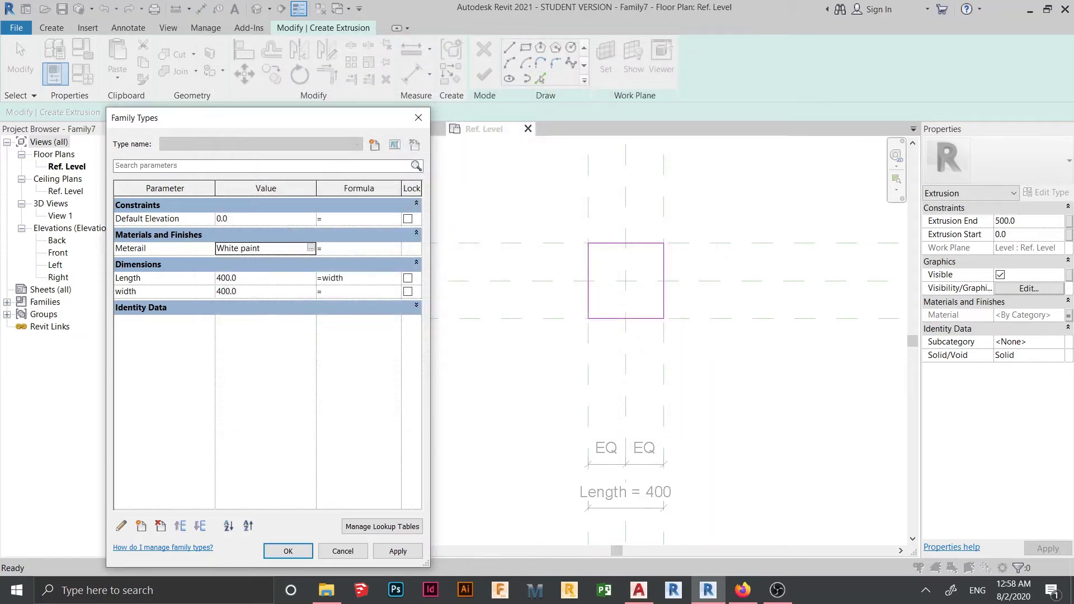
{"action": "left_click", "coordinate": [398, 551]}
{"action": "left_click", "coordinate": [288, 551]}
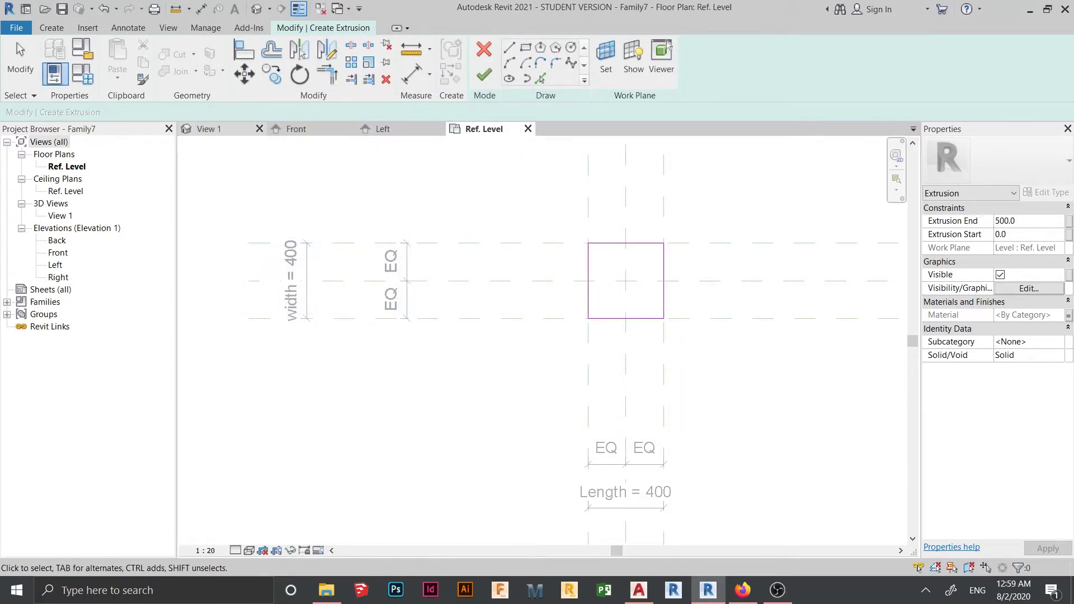
Finish the extrusion sketch in the 3D view and inspect the resulting solid.
{"action": "left_click", "coordinate": [257, 9]}
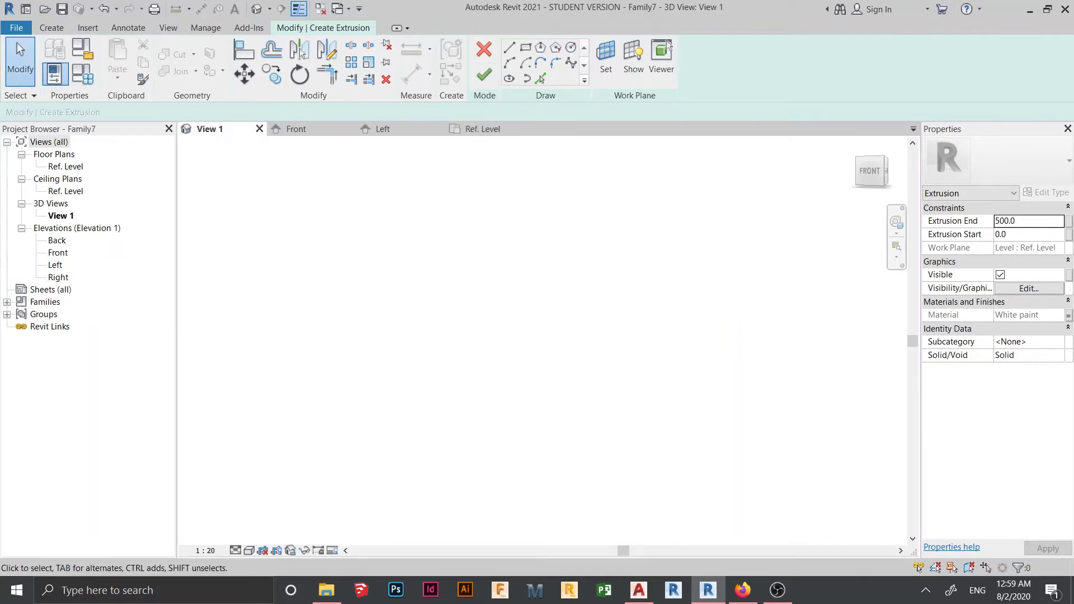
{"action": "left_click", "coordinate": [484, 74]}
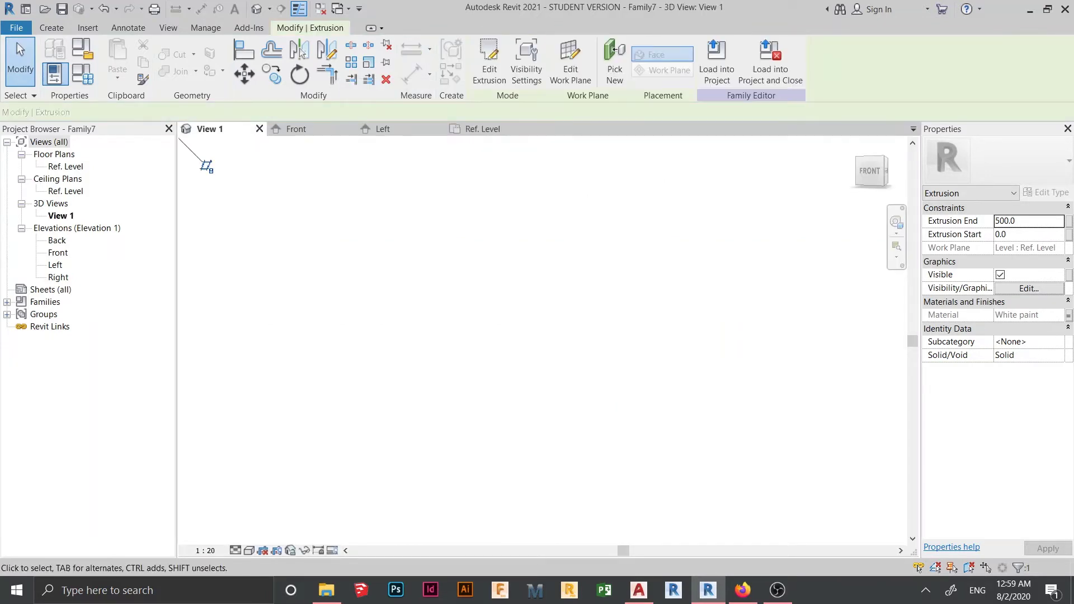
{"action": "scroll", "coordinate": [375, 218], "scroll_direction": "down", "scroll_amount": 3}
{"action": "middle_click_drag", "start_coordinate": [364, 213], "coordinate": [482, 263]}
{"action": "scroll", "coordinate": [482, 269], "scroll_direction": "up", "scroll_amount": 6}
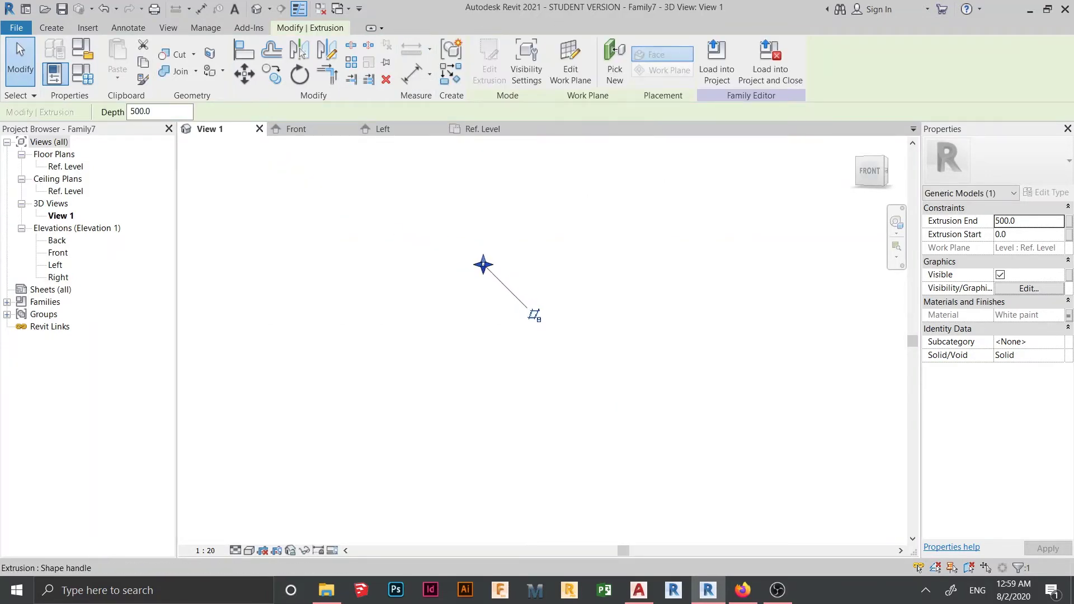
{"action": "scroll", "coordinate": [467, 266], "scroll_direction": "up", "scroll_amount": 8}
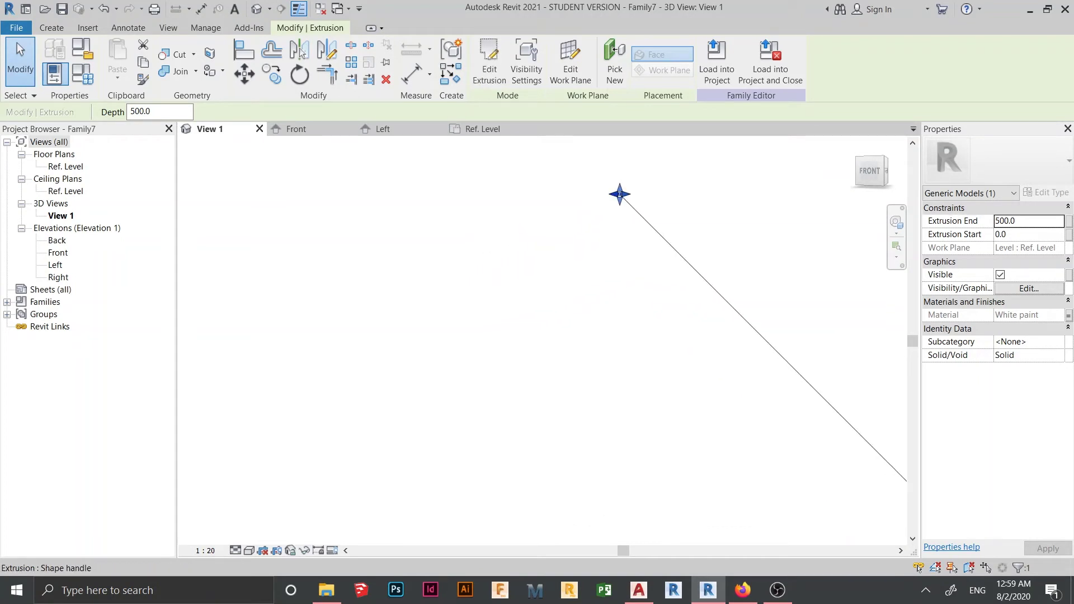
{"action": "middle_click_drag", "start_coordinate": [619, 191], "coordinate": [670, 386]}
{"action": "scroll", "coordinate": [584, 298], "scroll_direction": "up", "scroll_amount": 5}
{"action": "key", "text": "Escape"}
{"action": "scroll", "coordinate": [559, 320], "scroll_direction": "up", "scroll_amount": 2}
{"action": "scroll", "coordinate": [556, 334], "scroll_direction": "up", "scroll_amount": 2}
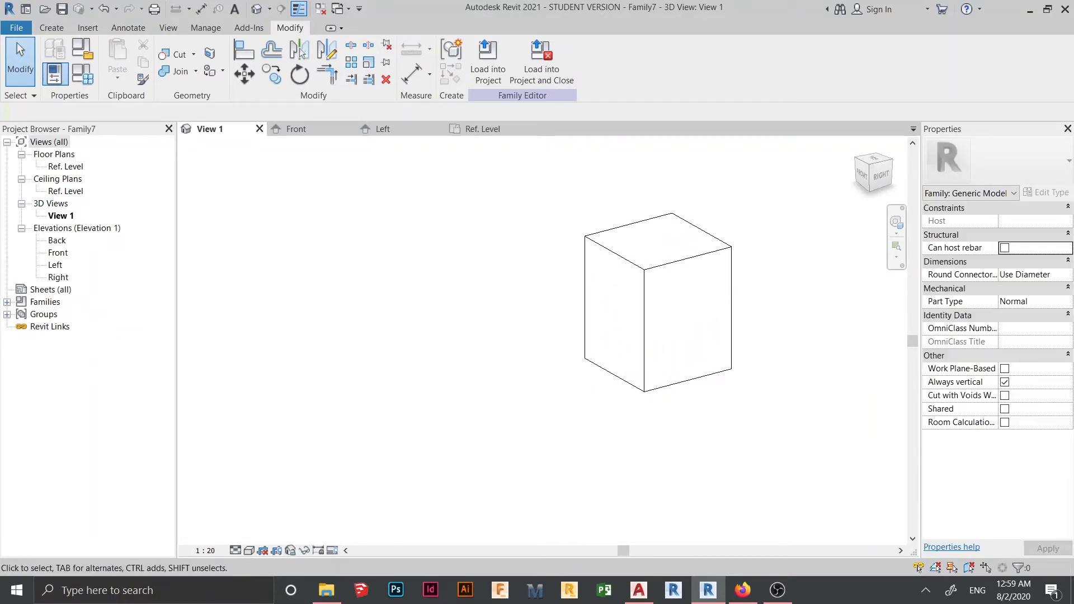
Flex the family by applying a width of 500 and returning the width to 400.
{"action": "left_click", "coordinate": [83, 74]}
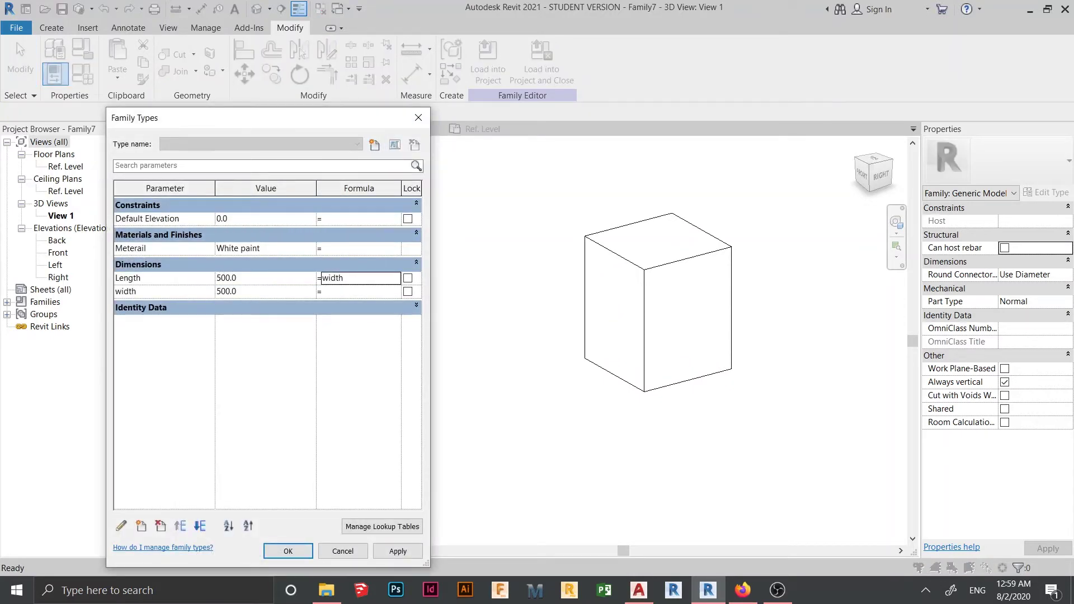
{"action": "left_click", "coordinate": [398, 551]}
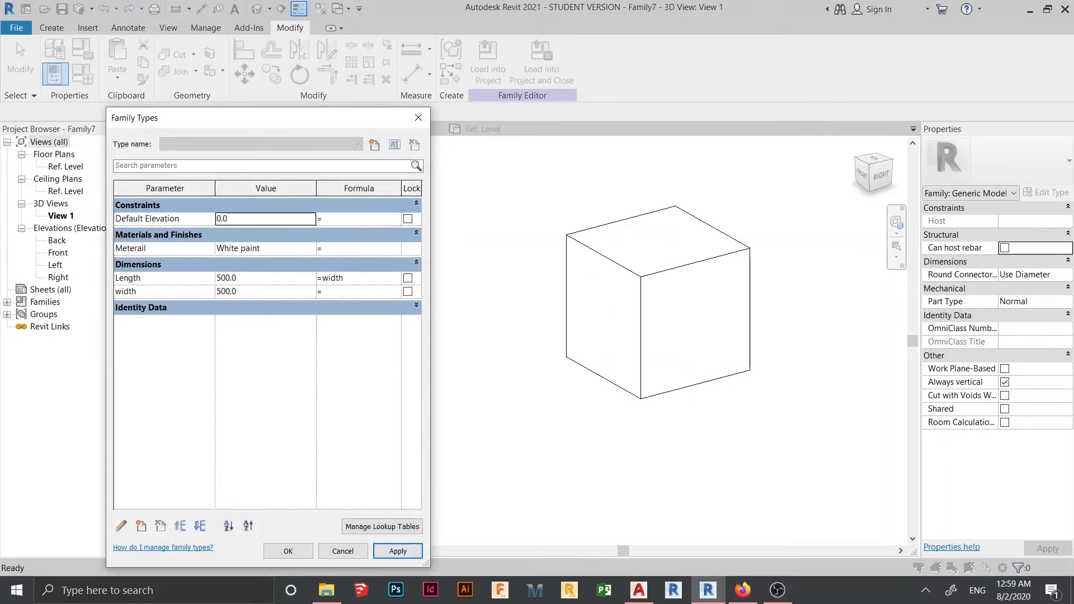
{"action": "double_click", "coordinate": [252, 278]}
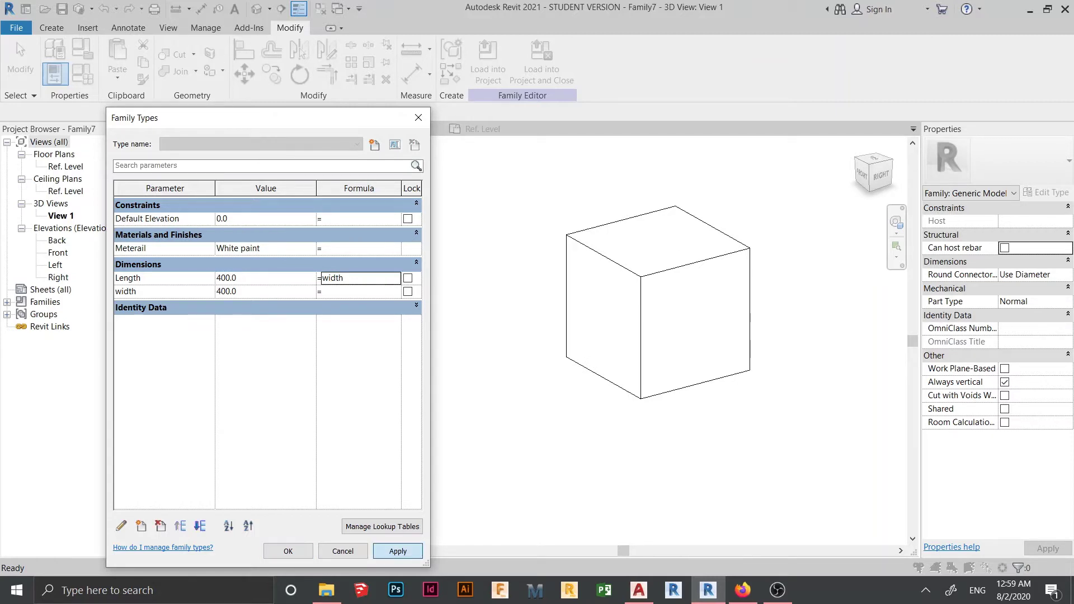
{"action": "left_click", "coordinate": [398, 551]}
{"action": "left_click", "coordinate": [289, 551]}
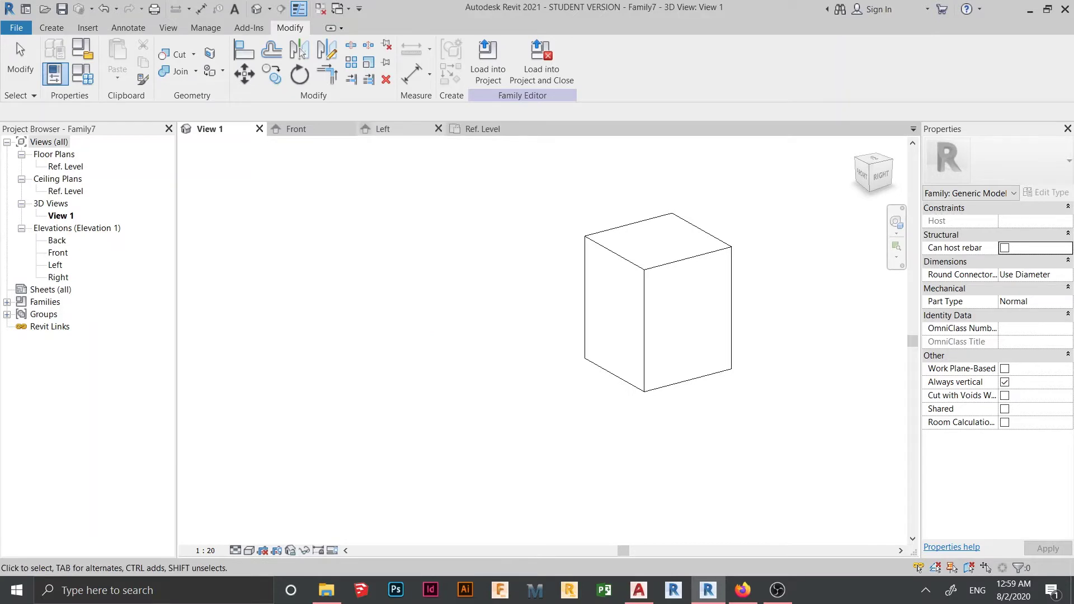
In the Front elevation, draw a horizontal reference plane along the extrusion's top edge and extend it past both sides.
{"action": "left_click", "coordinate": [320, 129]}
{"action": "key", "text": "r"}
{"action": "key", "text": "p"}
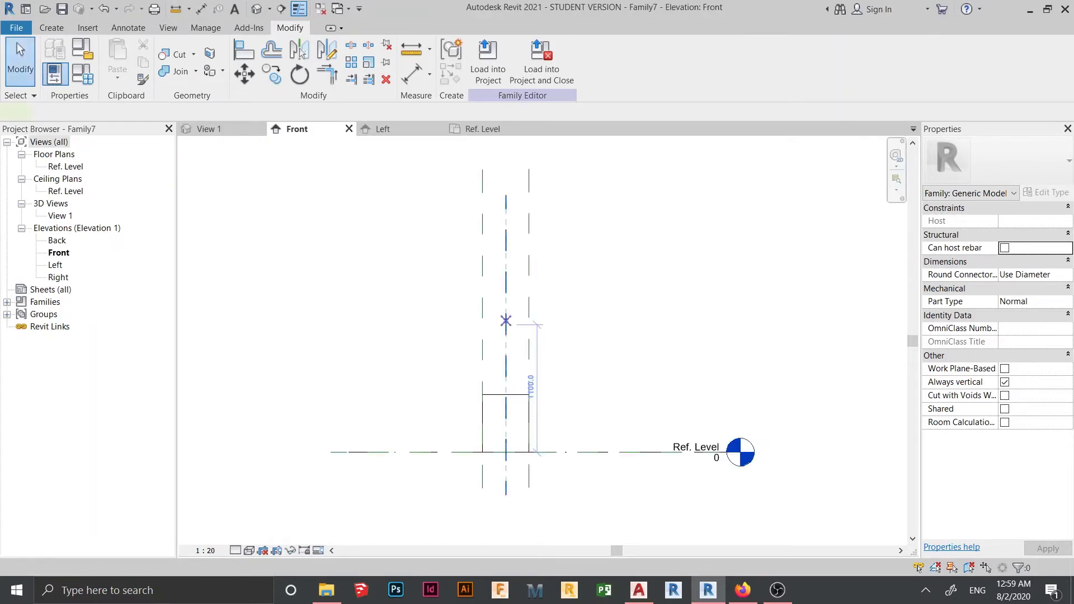
{"action": "key", "text": "r"}
{"action": "key", "text": "p"}
{"action": "left_click", "coordinate": [482, 395]}
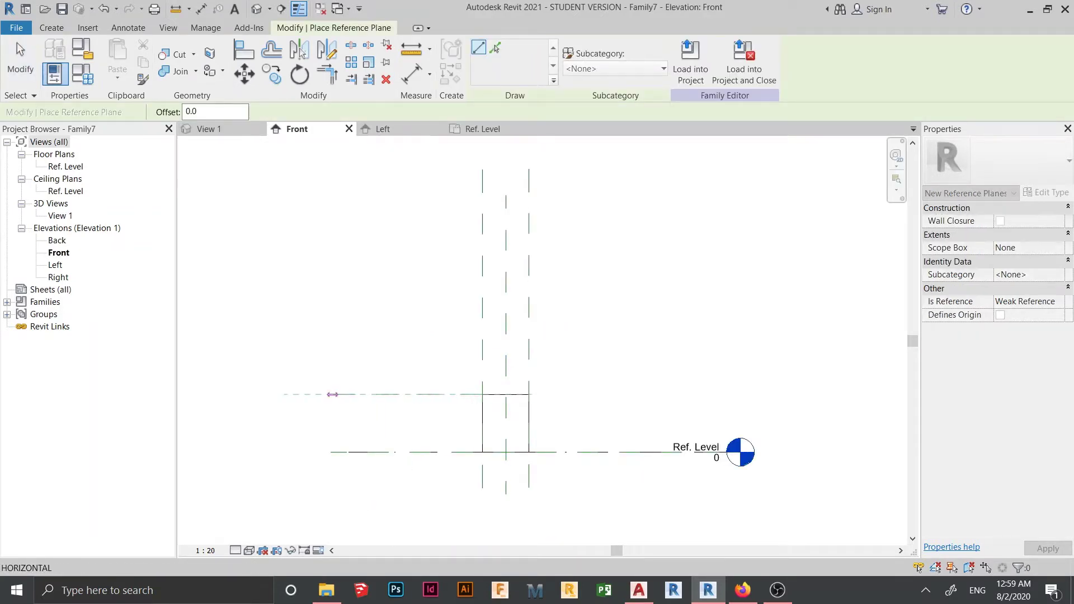
{"action": "left_click", "coordinate": [332, 395]}
{"action": "key", "text": "Escape"}
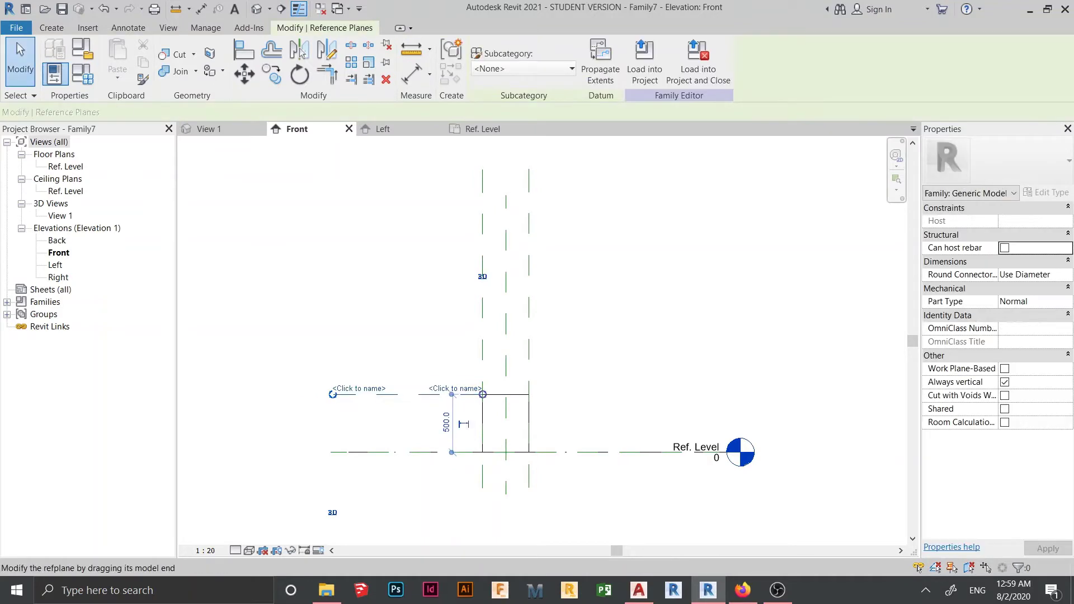
{"action": "left_click_drag", "start_coordinate": [483, 395], "coordinate": [700, 395]}
{"action": "key", "text": "Escape"}
{"action": "scroll", "coordinate": [534, 432], "scroll_direction": "up", "scroll_amount": 2}
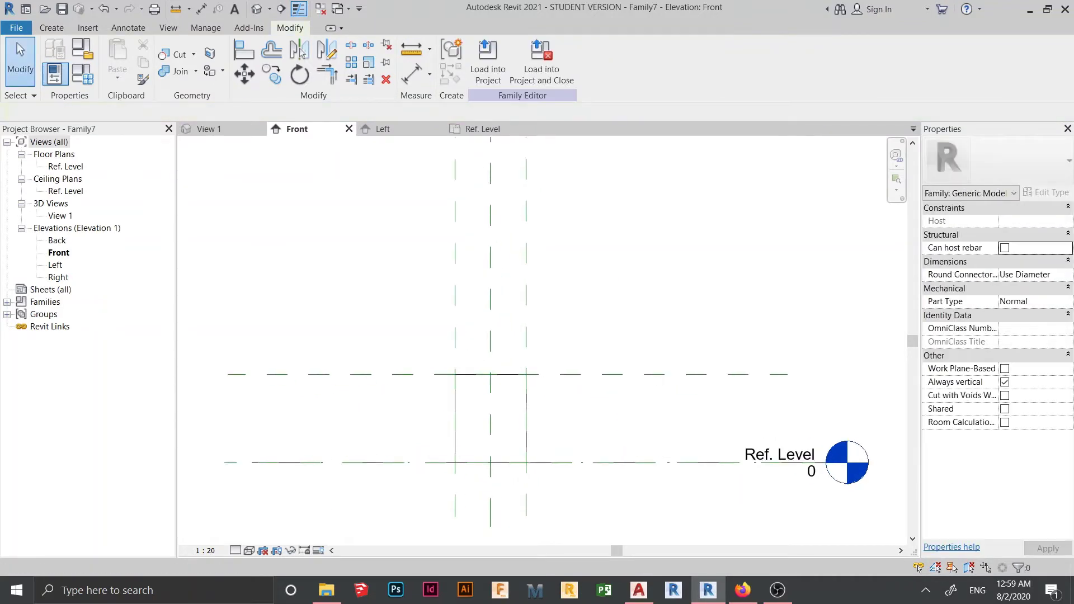
Place an aligned dimension between Ref. Level and the reference plane at the extrusion's top.
{"action": "key", "text": "d"}
{"action": "key", "text": "i"}
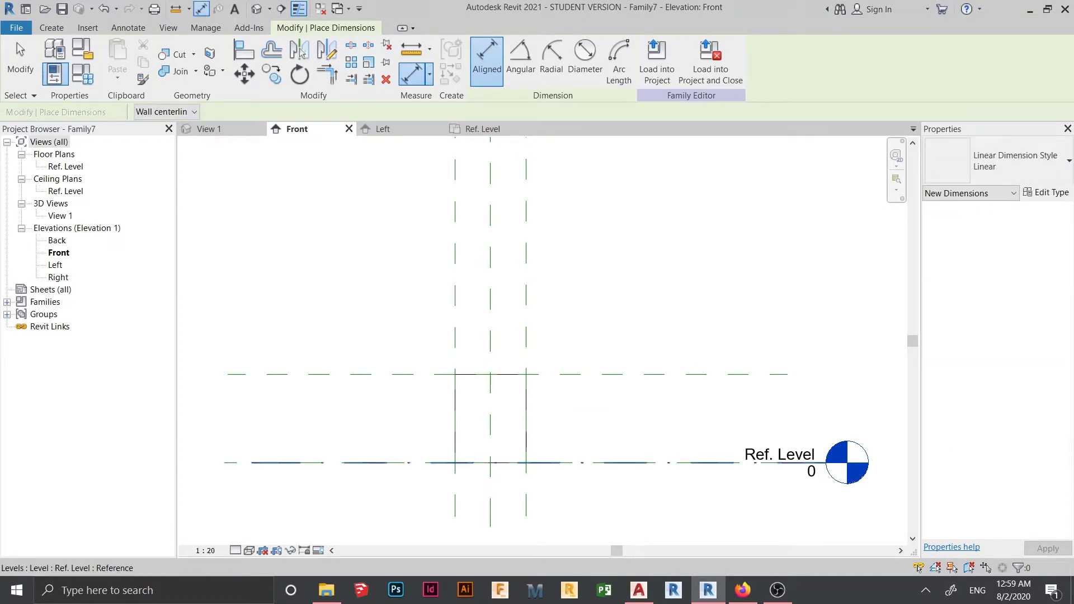
{"action": "left_click", "coordinate": [448, 463]}
{"action": "left_click", "coordinate": [425, 374]}
{"action": "left_click", "coordinate": [408, 419]}
{"action": "key", "text": "F1"}
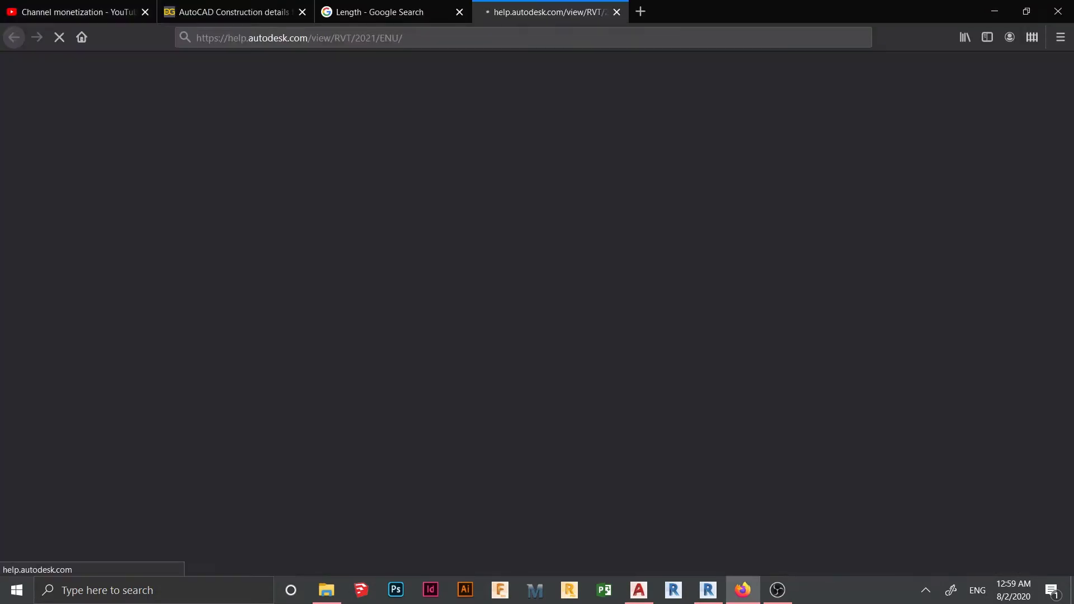
{"action": "key", "text": "ctrl+w"}
{"action": "key", "text": "alt+Tab"}
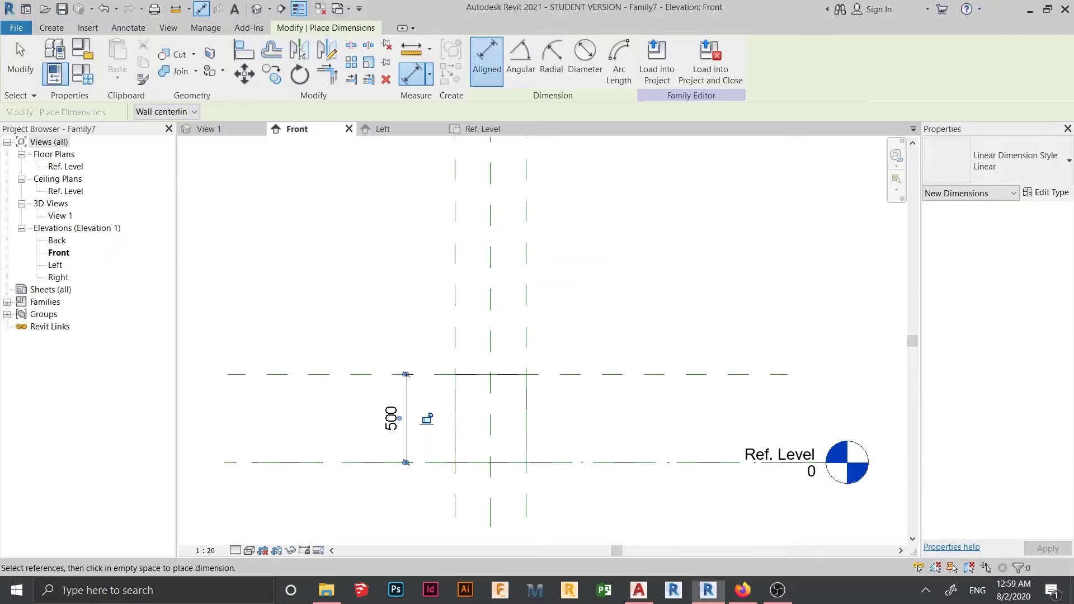
Label the extrusion's vertical dimension with a new family type parameter named H.
{"action": "key", "text": "Escape"}
{"action": "key", "text": "Escape"}
{"action": "scroll", "coordinate": [390, 434], "scroll_direction": "up", "scroll_amount": 2}
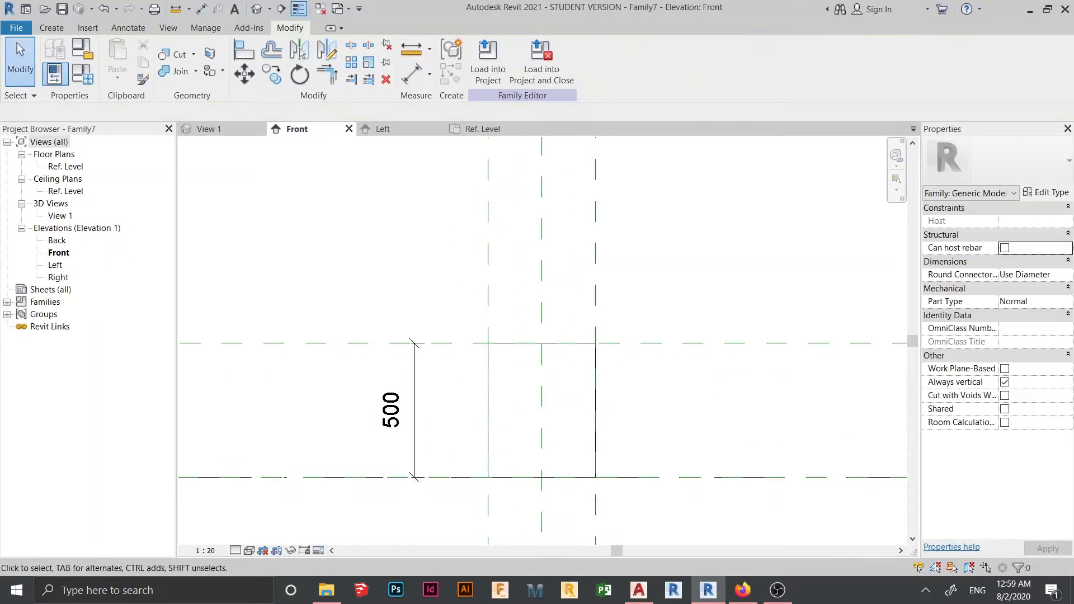
{"action": "left_click", "coordinate": [392, 414]}
{"action": "middle_click_drag", "start_coordinate": [392, 414], "coordinate": [417, 372]}
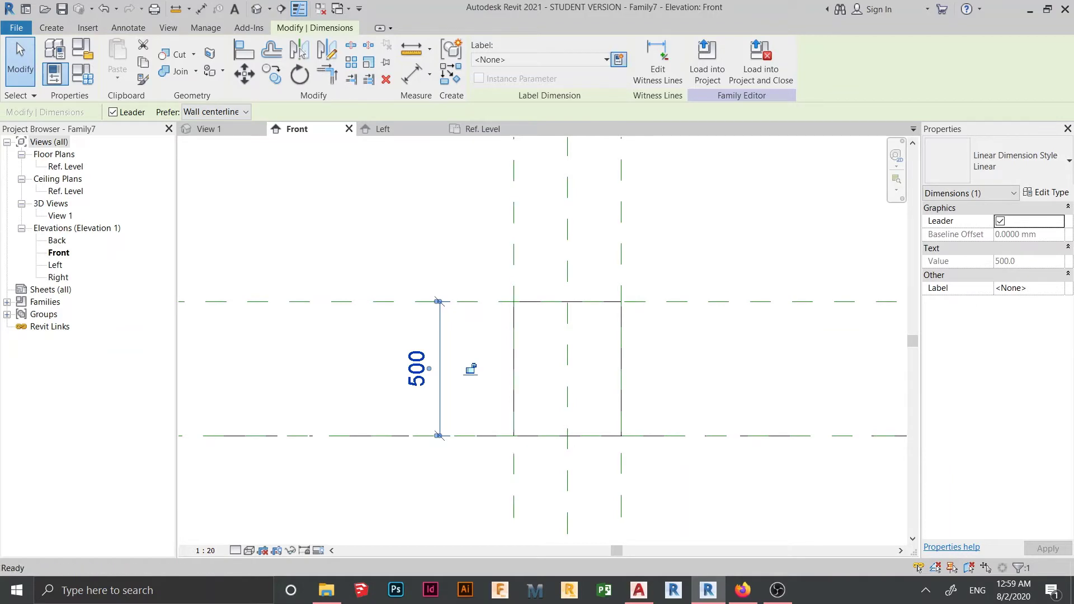
{"action": "left_click", "coordinate": [619, 60]}
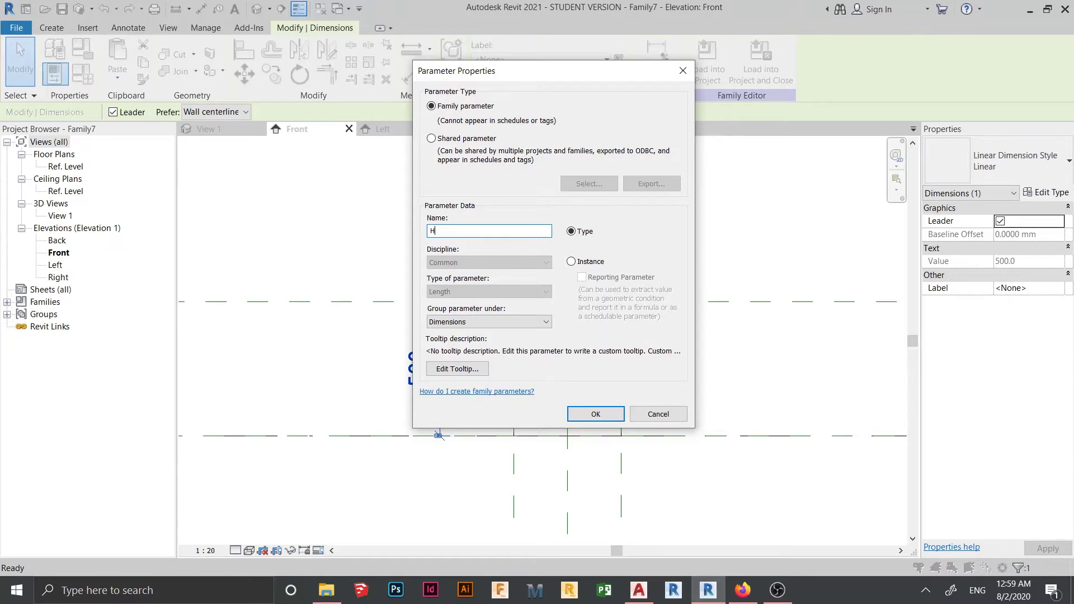
{"action": "key", "text": "Return"}
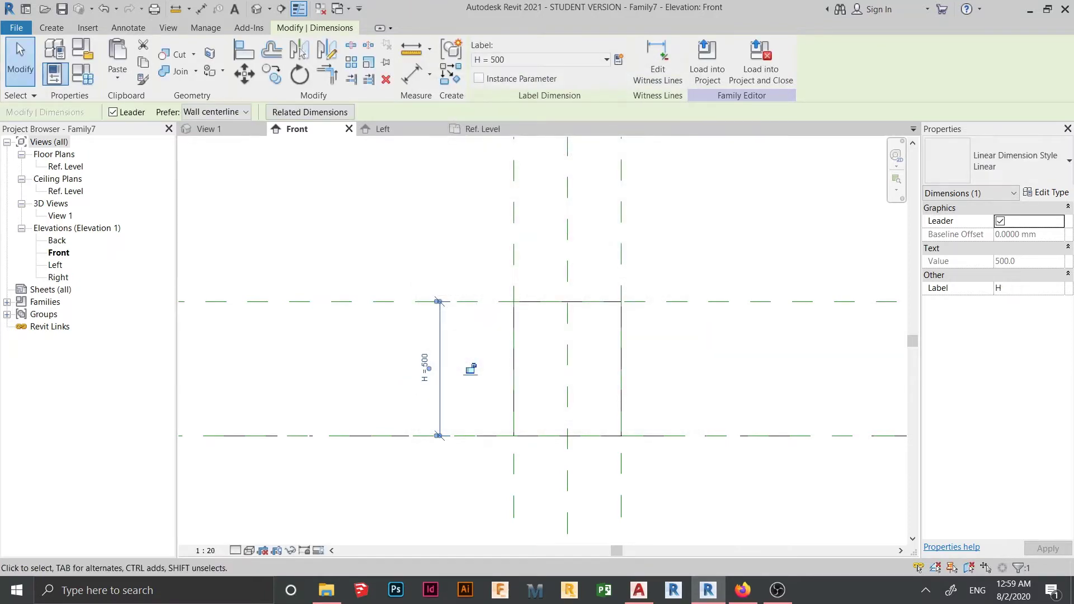
Align the extrusion's top edge to the upper horizontal reference plane in the Front elevation.
{"action": "key", "text": "Escape"}
{"action": "scroll", "coordinate": [643, 336], "scroll_direction": "down", "scroll_amount": 1}
{"action": "middle_click_drag", "start_coordinate": [644, 335], "coordinate": [655, 269]}
{"action": "scroll", "coordinate": [479, 304], "scroll_direction": "up", "scroll_amount": 1}
{"action": "key", "text": "a"}
{"action": "key", "text": "l"}
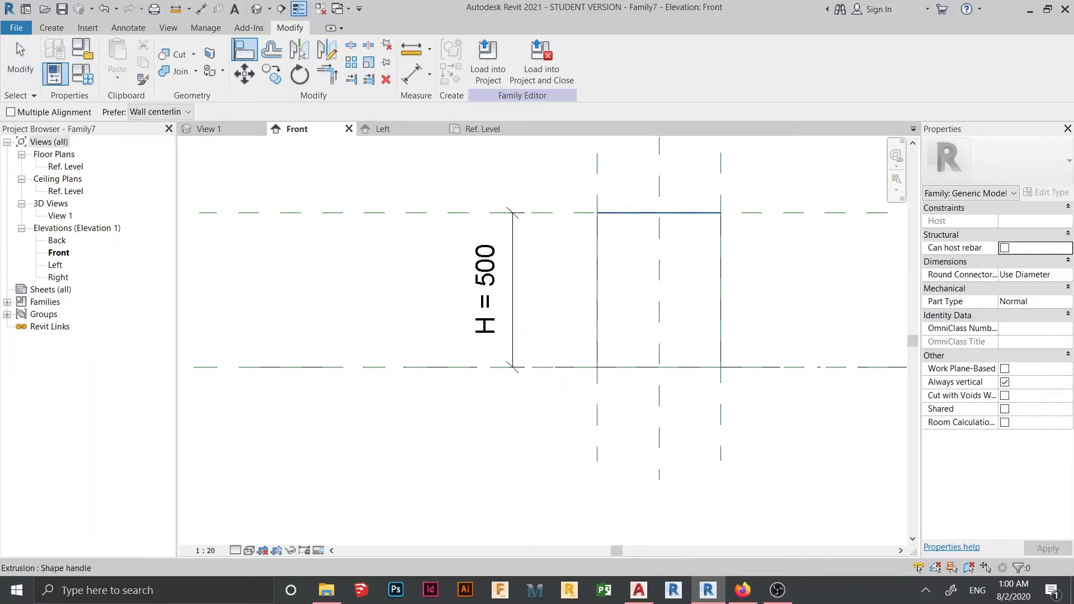
{"action": "scroll", "coordinate": [616, 246], "scroll_direction": "up", "scroll_amount": 3}
{"action": "middle_click_drag", "start_coordinate": [615, 247], "coordinate": [487, 326]}
{"action": "left_click", "coordinate": [605, 275]}
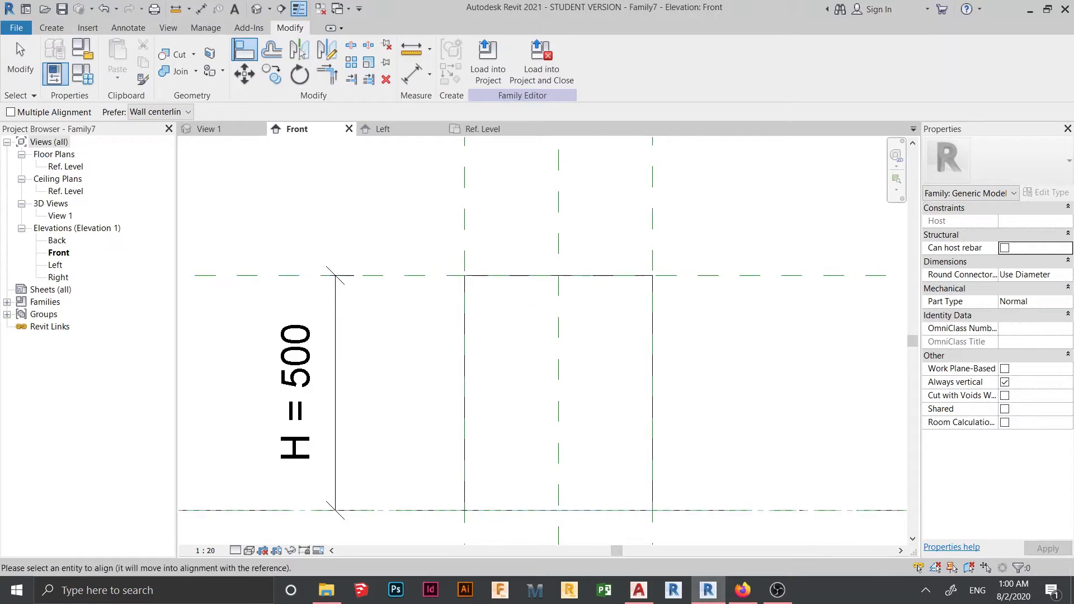
{"action": "left_click", "coordinate": [563, 493]}
{"action": "scroll", "coordinate": [609, 471], "scroll_direction": "down", "scroll_amount": 2}
{"action": "middle_click_drag", "start_coordinate": [609, 472], "coordinate": [638, 382]}
{"action": "key", "text": "Escape"}
{"action": "key", "text": "Escape"}
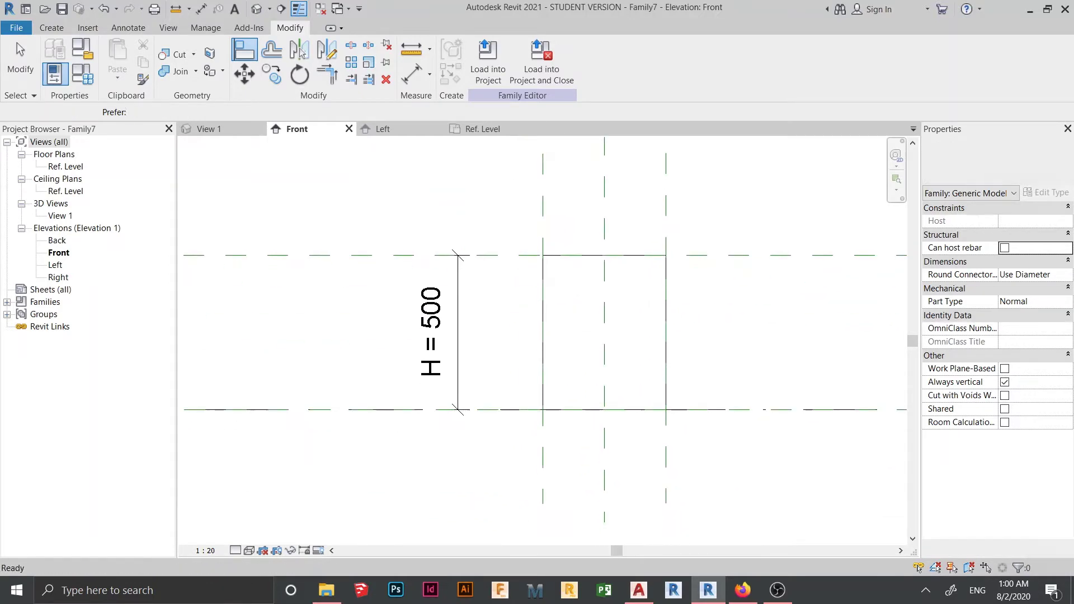
Set the H parameter to 600 in the family types and apply it to flex the extrusion's height.
{"action": "scroll", "coordinate": [504, 394], "scroll_direction": "down", "scroll_amount": 2}
{"action": "middle_click_drag", "start_coordinate": [504, 394], "coordinate": [702, 320]}
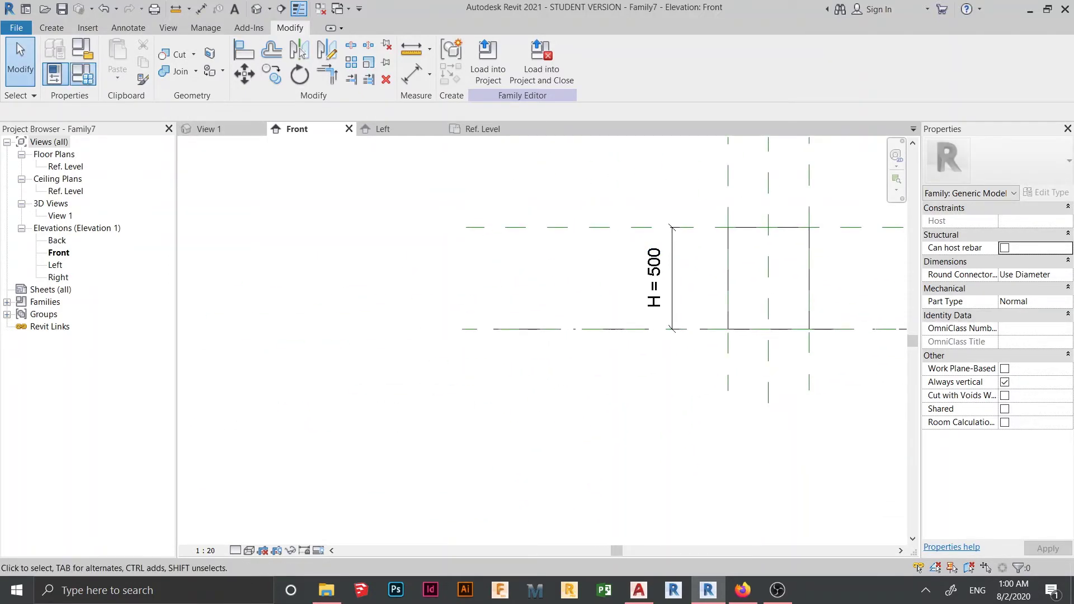
{"action": "left_click", "coordinate": [83, 74]}
{"action": "double_click", "coordinate": [226, 278]}
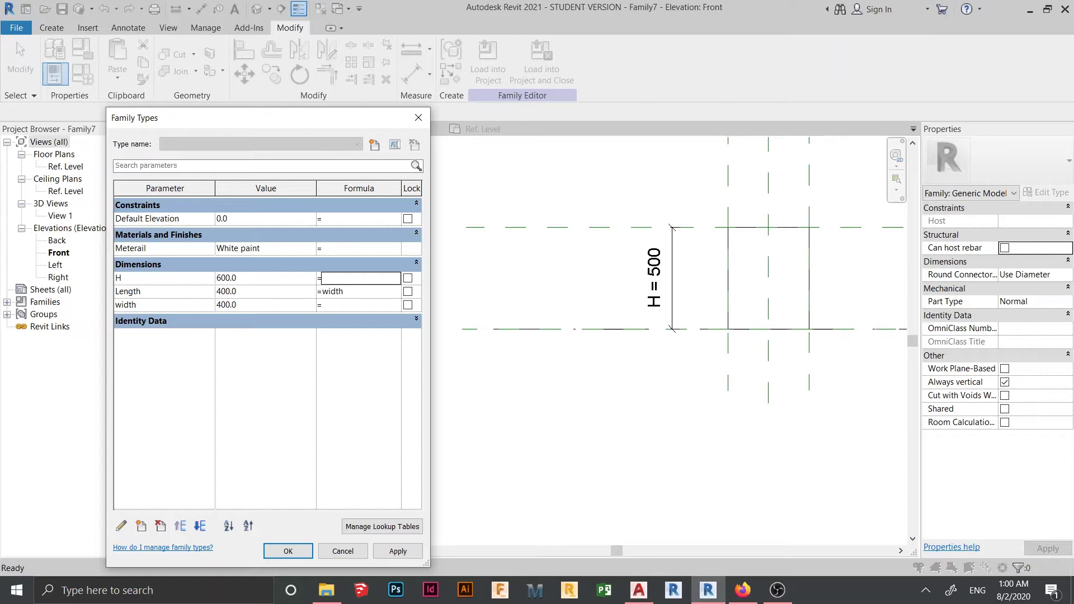
{"action": "left_click", "coordinate": [398, 551]}
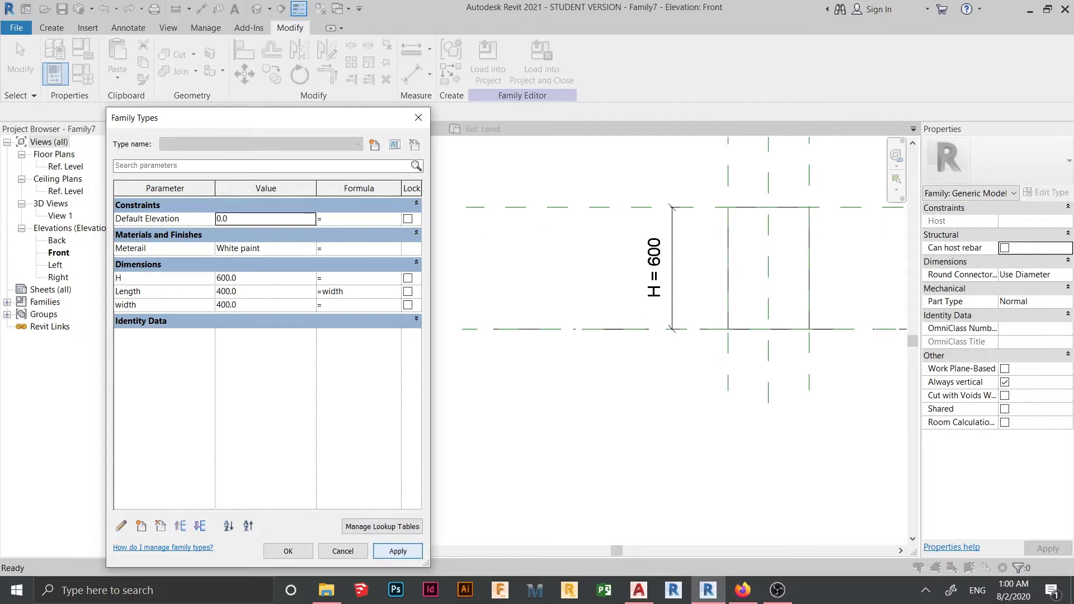
Set the H parameter back to 500, apply it and accept the family types.
{"action": "left_click", "coordinate": [252, 278]}
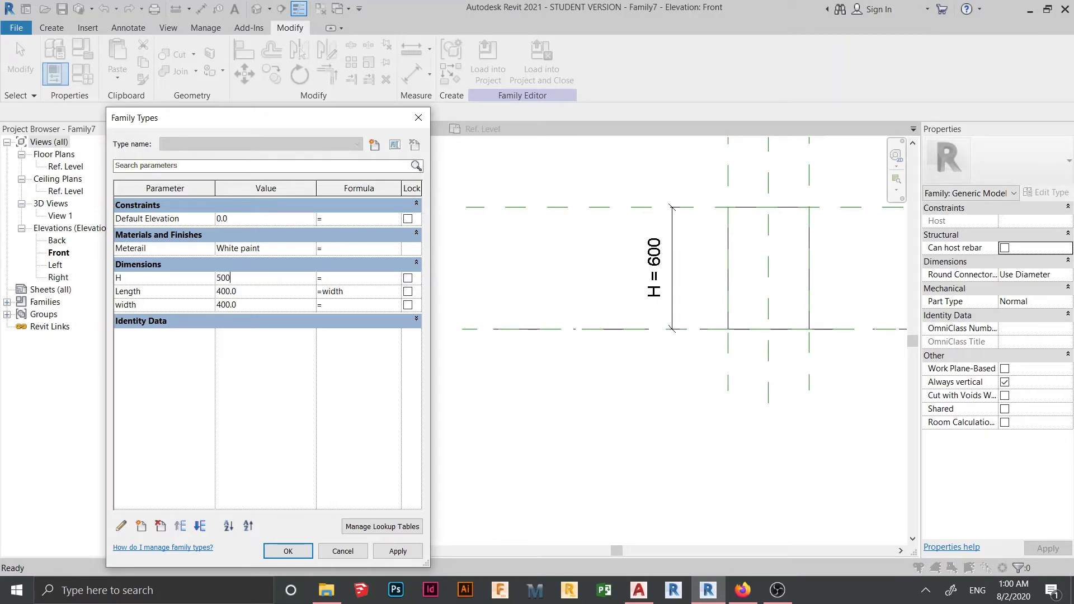
{"action": "left_click", "coordinate": [398, 551]}
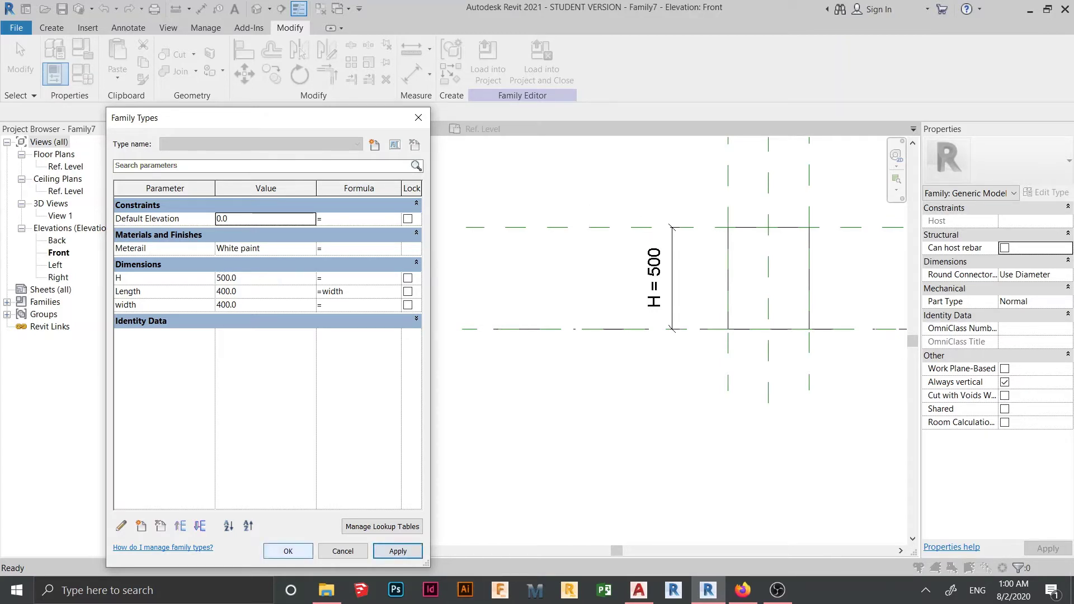
{"action": "left_click", "coordinate": [288, 552]}
Switch to AutoCAD and examine the triglyph's vertical grooves in the red-framed area of the doric-order drawing.
{"action": "middle_click_drag", "start_coordinate": [799, 288], "coordinate": [507, 376]}
{"action": "scroll", "coordinate": [633, 343], "scroll_direction": "up", "scroll_amount": 2}
{"action": "scroll", "coordinate": [633, 343], "scroll_direction": "down", "scroll_amount": 2}
{"action": "middle_click_drag", "start_coordinate": [381, 389], "coordinate": [385, 348]}
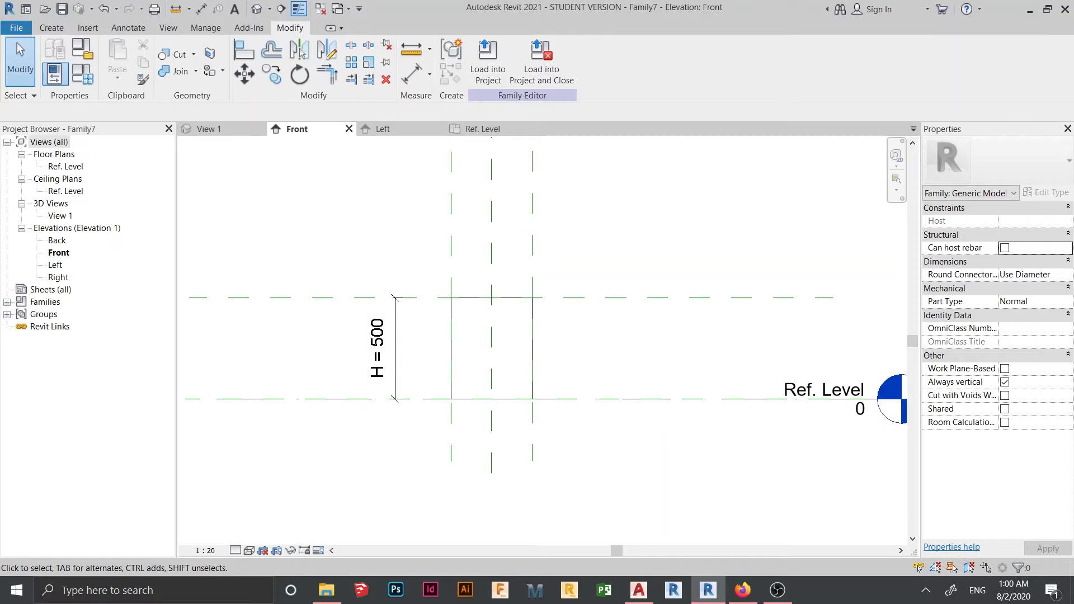
{"action": "middle_click_drag", "start_coordinate": [504, 347], "coordinate": [529, 341]}
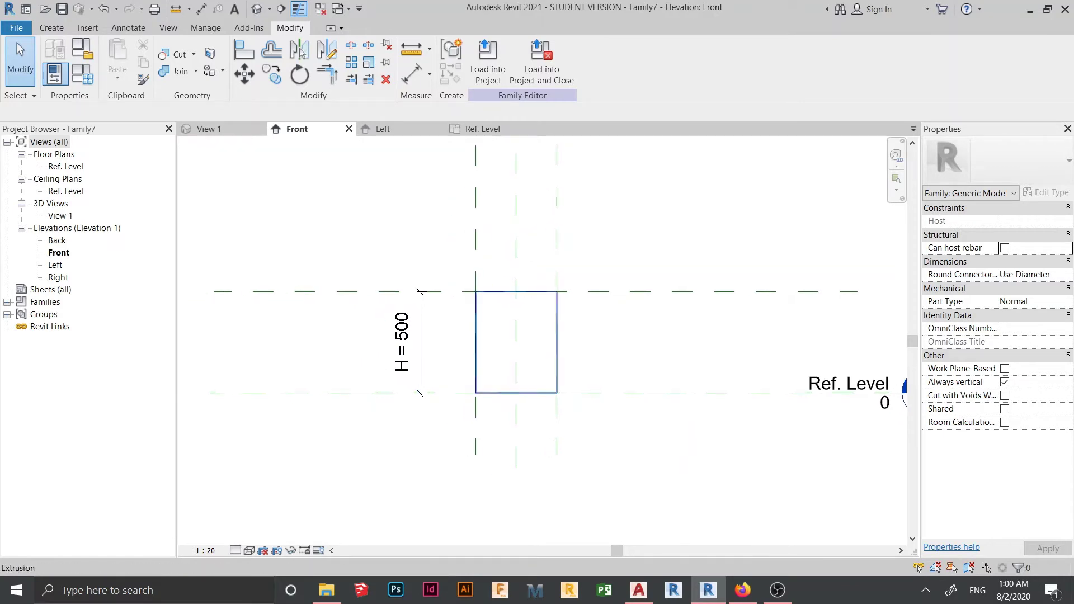
{"action": "key", "text": "alt+Tab"}
{"action": "key", "text": "alt+Tab"}
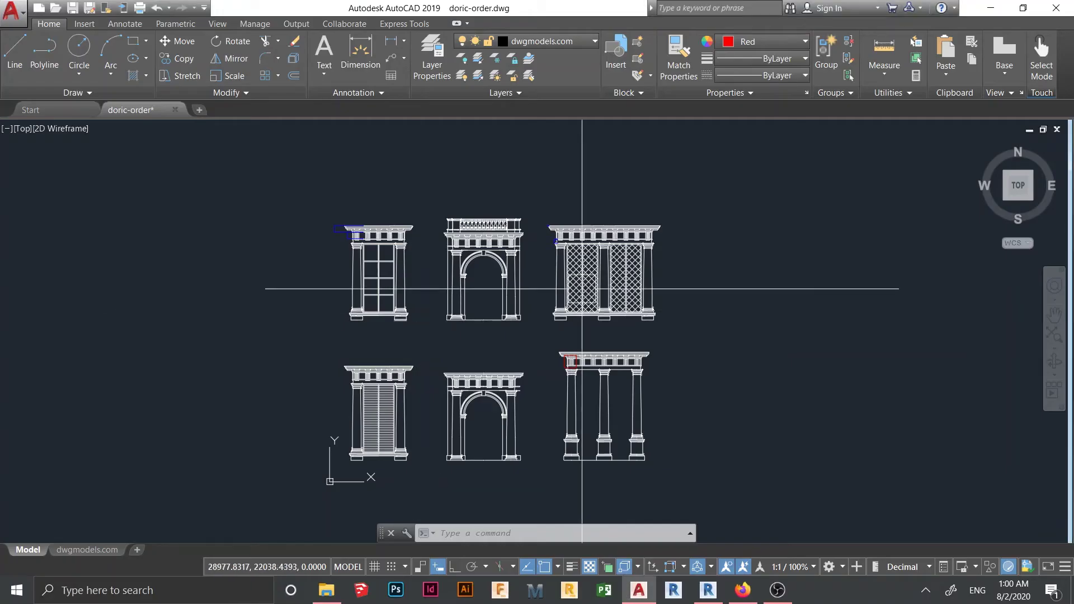
{"action": "middle_click_drag", "start_coordinate": [555, 397], "coordinate": [553, 381]}
{"action": "scroll", "coordinate": [566, 328], "scroll_direction": "up", "scroll_amount": 12}
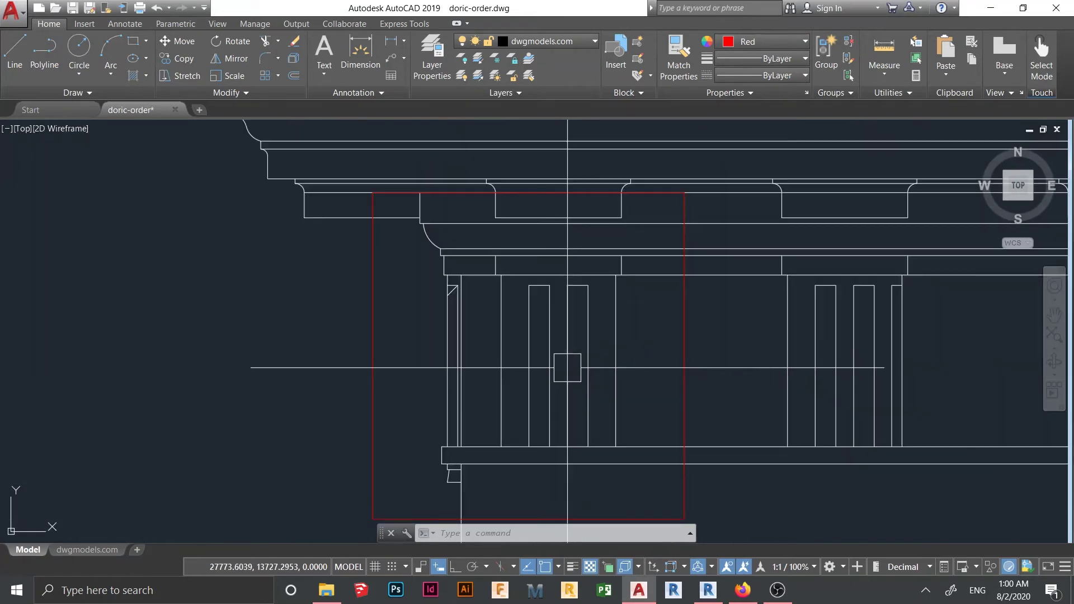
{"action": "scroll", "coordinate": [520, 277], "scroll_direction": "up", "scroll_amount": 4}
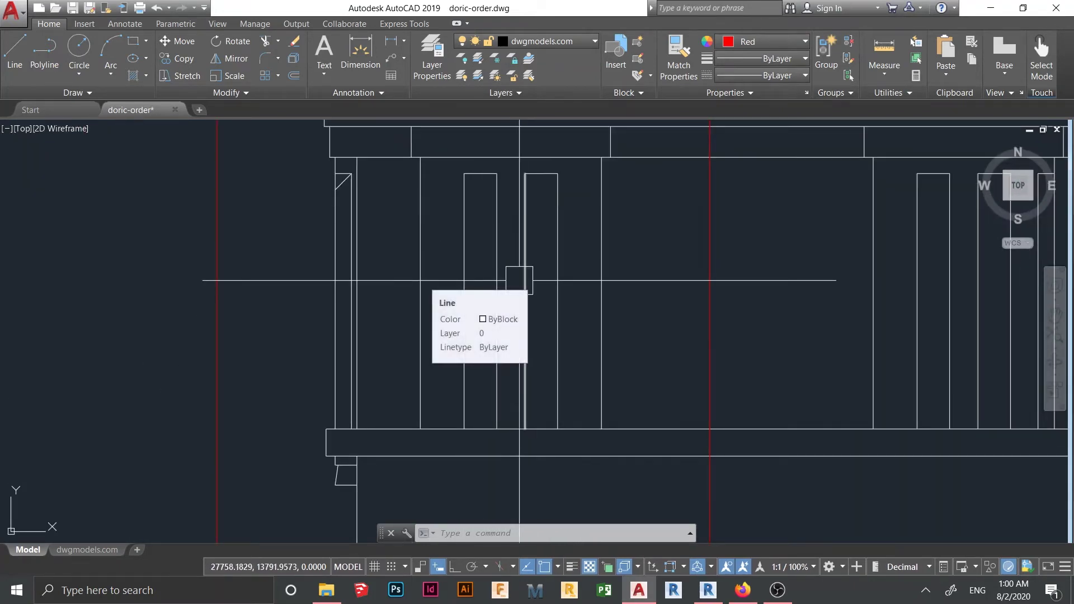
{"action": "scroll", "coordinate": [519, 280], "scroll_direction": "down", "scroll_amount": 8}
{"action": "scroll", "coordinate": [535, 303], "scroll_direction": "down", "scroll_amount": 4}
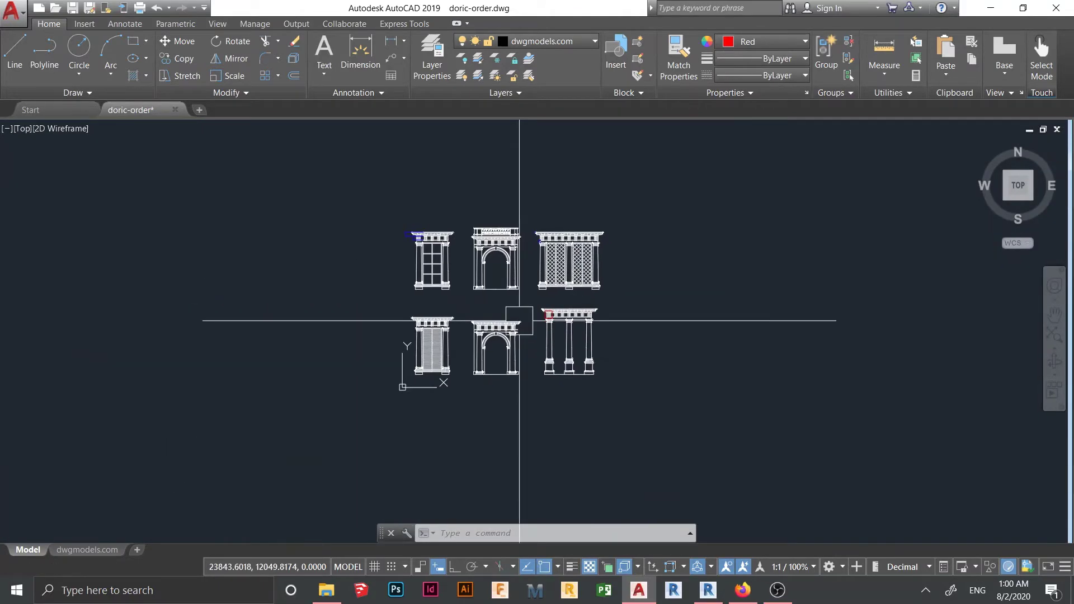
Switch back to Revit and place two vertical reference planes offset 50 mm inward from the extrusion's side edges in the Front elevation.
{"action": "key", "text": "alt+Tab"}
{"action": "scroll", "coordinate": [525, 345], "scroll_direction": "up", "scroll_amount": 2}
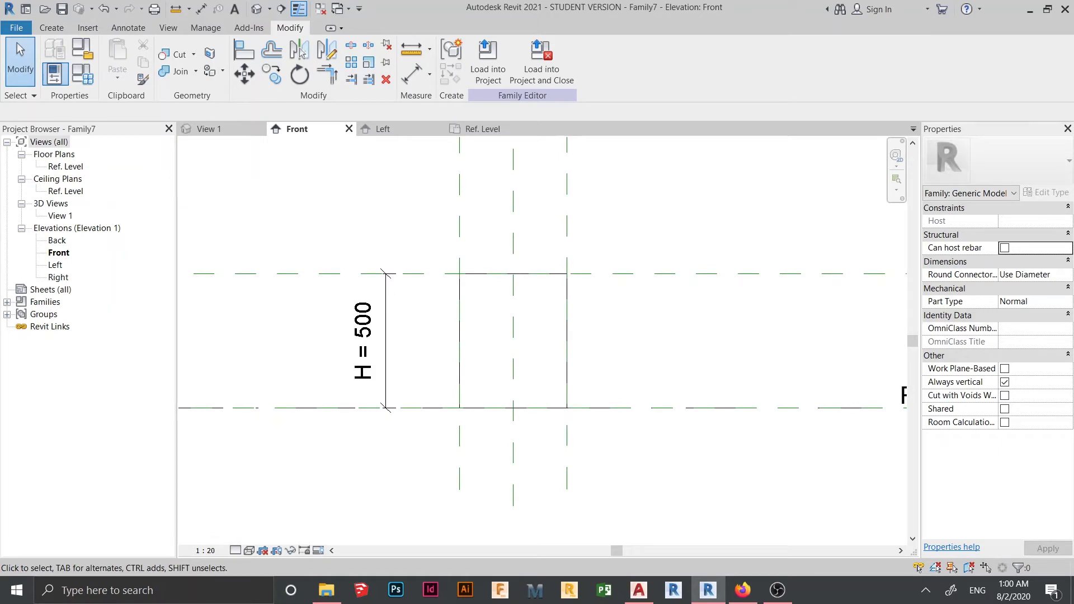
{"action": "key", "text": "r"}
{"action": "key", "text": "p"}
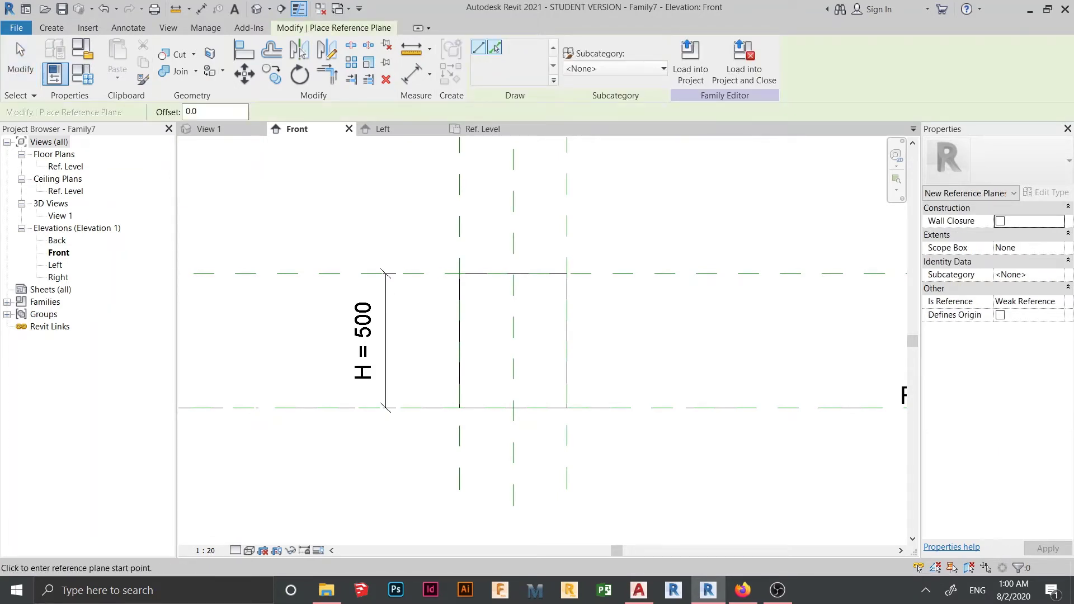
{"action": "left_click", "coordinate": [495, 47]}
{"action": "double_click", "coordinate": [201, 112]}
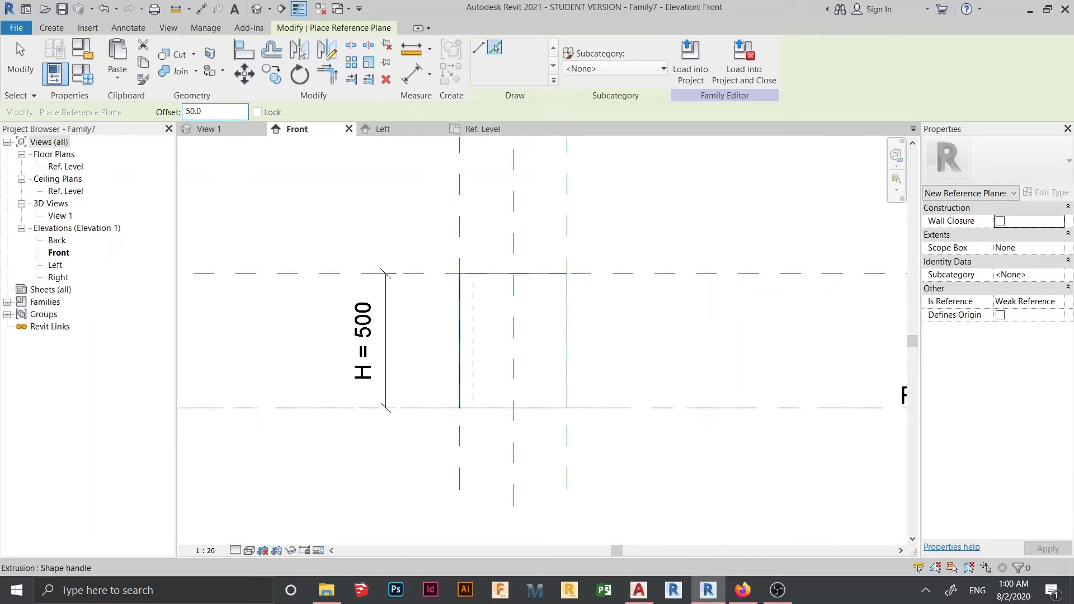
{"action": "left_click", "coordinate": [461, 341]}
{"action": "left_click", "coordinate": [565, 341]}
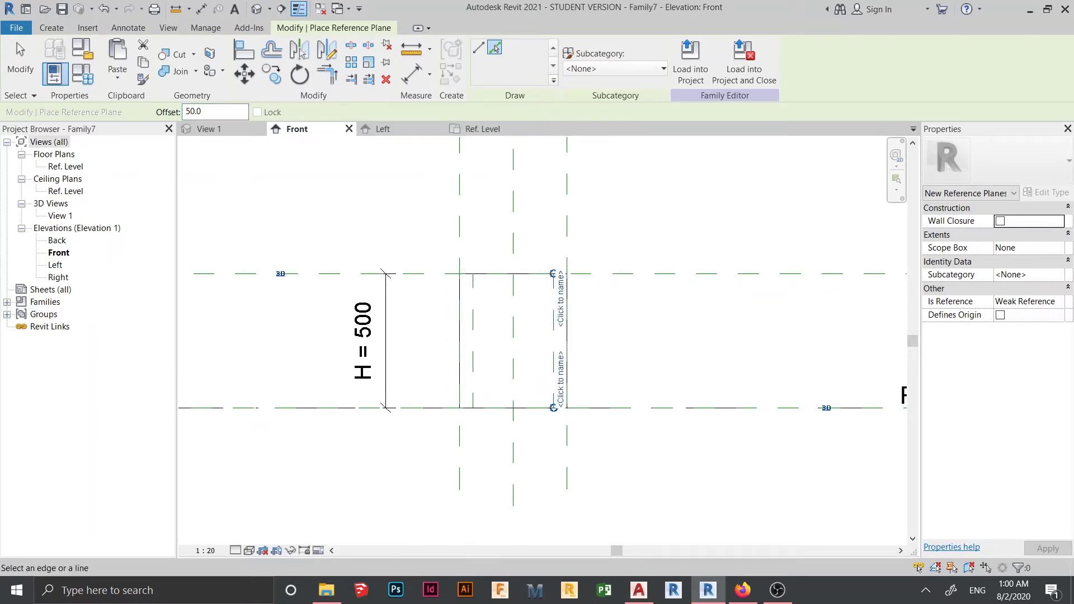
{"action": "key", "text": "Escape"}
Draw two horizontal reference planes across the extrusion, one about 74 mm below its top and one 60 mm above Ref. Level.
{"action": "key", "text": "r"}
{"action": "key", "text": "p"}
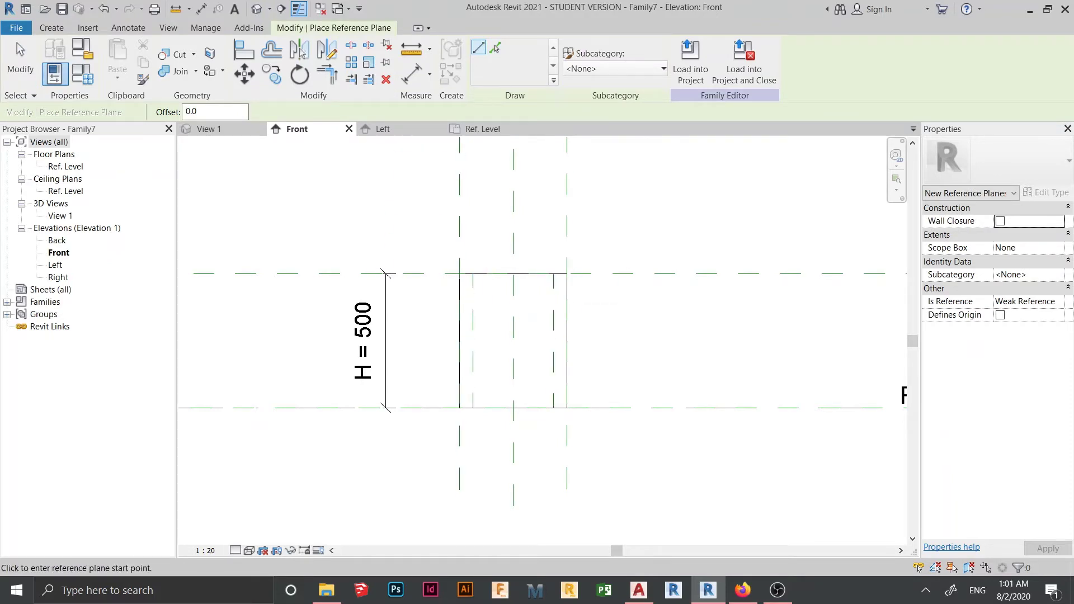
{"action": "left_click", "coordinate": [336, 294]}
{"action": "left_click", "coordinate": [670, 293]}
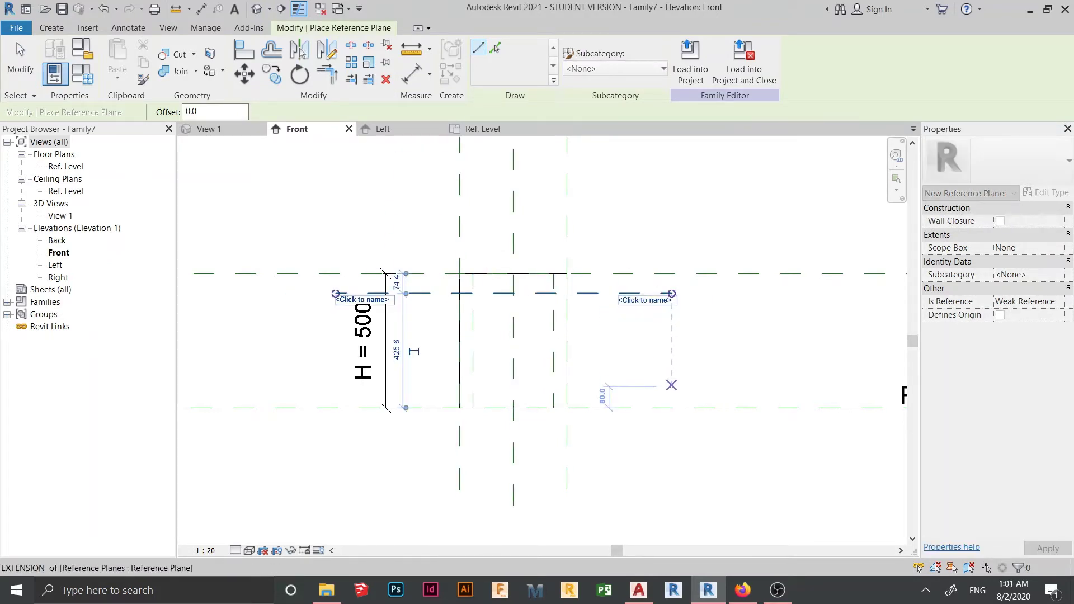
{"action": "left_click", "coordinate": [326, 391]}
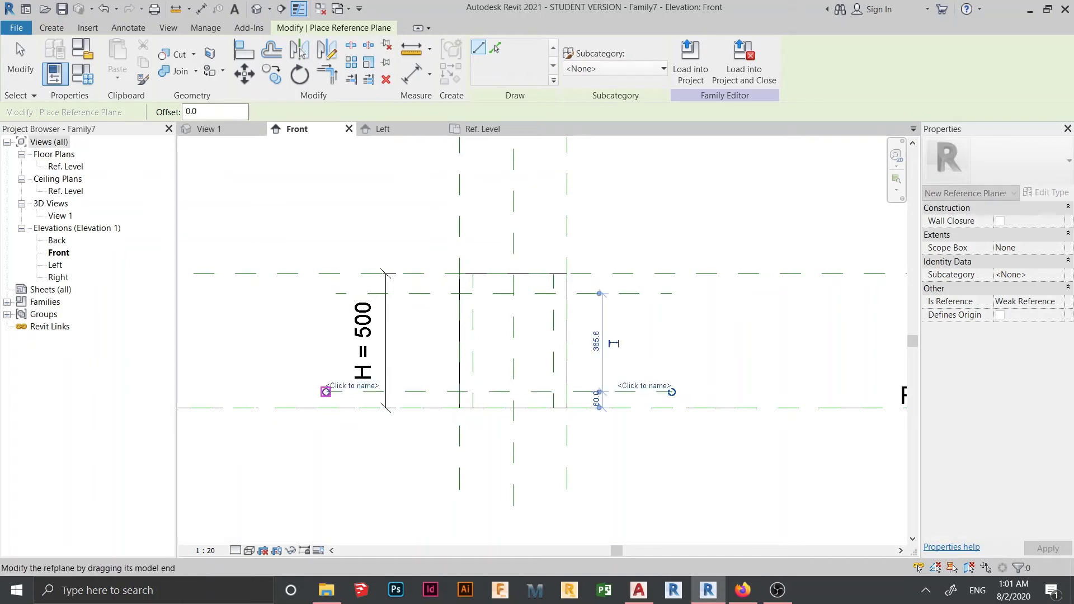
{"action": "left_click", "coordinate": [672, 391]}
{"action": "key", "text": "Escape"}
Place aligned dimensions from Ref. Level to the lower inner plane and from the upper inner plane to the extrusion's top plane.
{"action": "key", "text": "d"}
{"action": "key", "text": "i"}
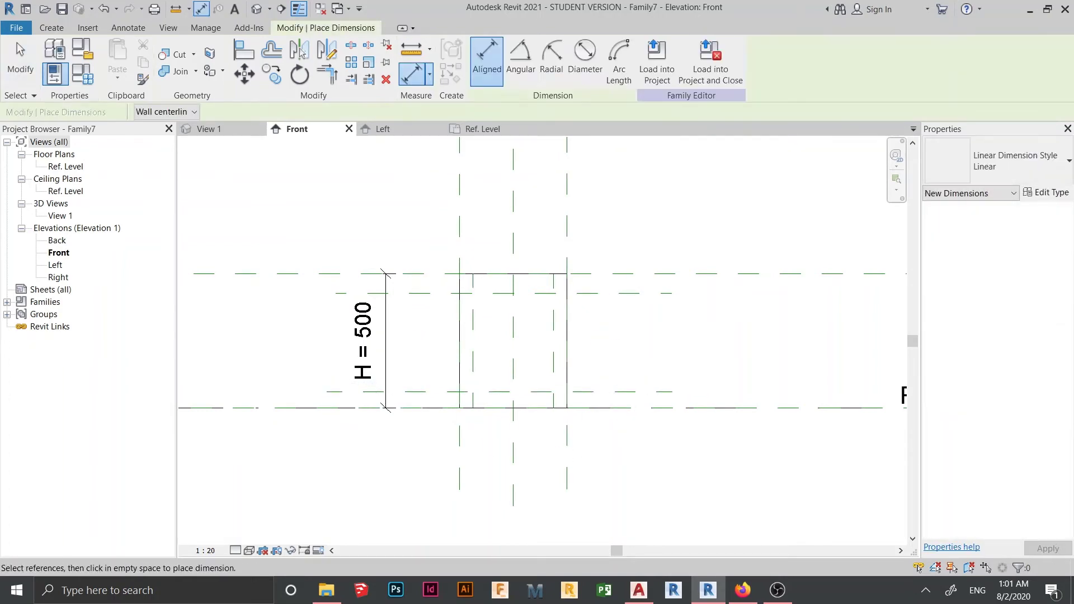
{"action": "scroll", "coordinate": [677, 485], "scroll_direction": "up", "scroll_amount": 2}
{"action": "left_click", "coordinate": [618, 367]}
{"action": "left_click", "coordinate": [615, 343]}
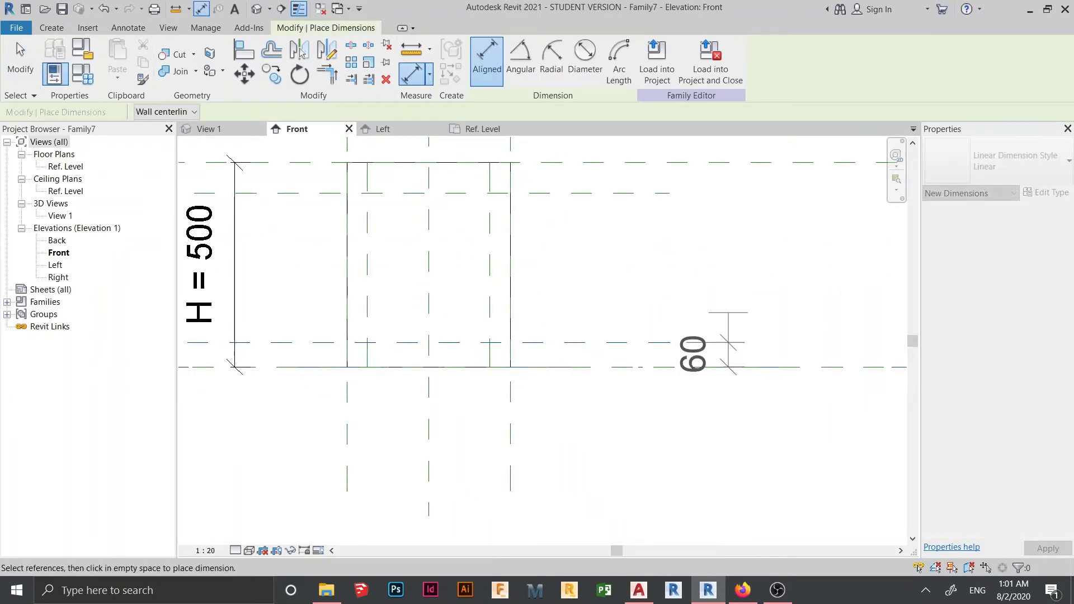
{"action": "left_click", "coordinate": [729, 313]}
{"action": "middle_click_drag", "start_coordinate": [722, 297], "coordinate": [704, 368]}
{"action": "left_click", "coordinate": [630, 265]}
{"action": "left_click", "coordinate": [622, 234]}
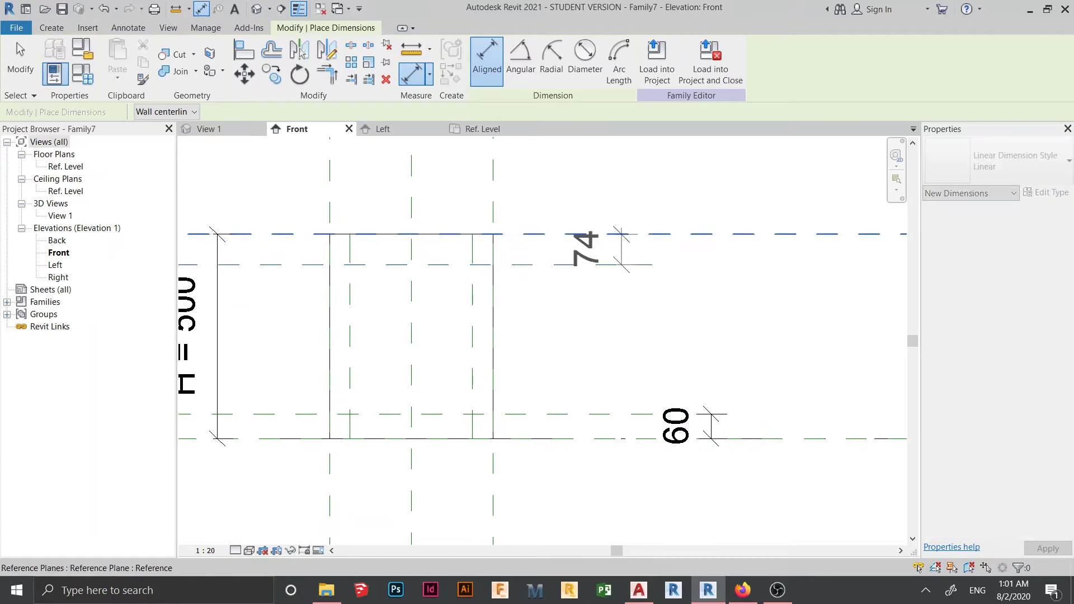
{"action": "left_click", "coordinate": [656, 209]}
{"action": "key", "text": "Escape"}
{"action": "key", "text": "Escape"}
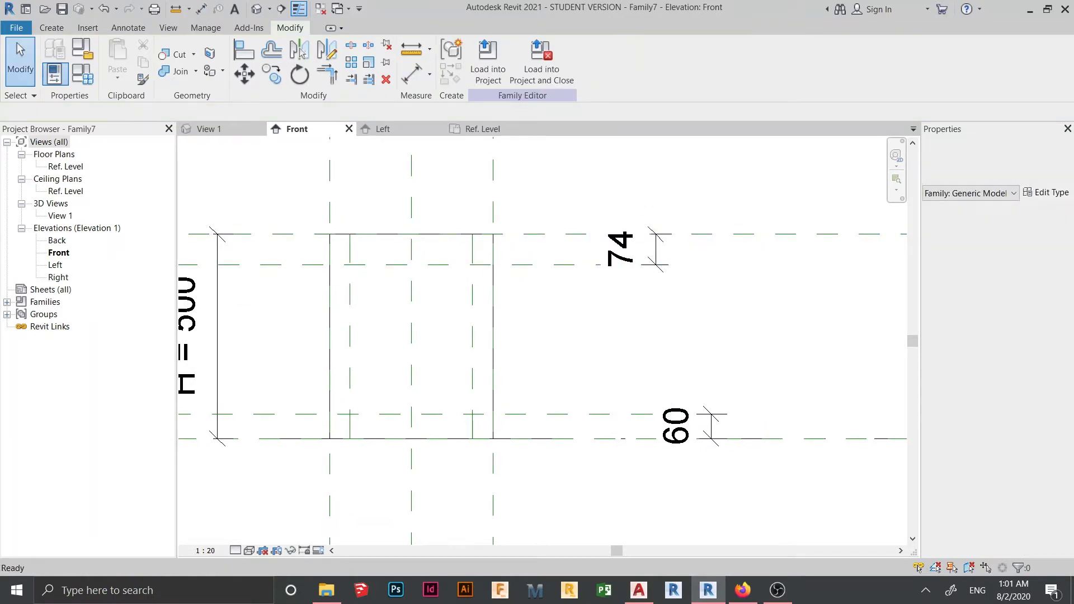
Set the upper inner reference plane's distance from the top plane to 60 mm.
{"action": "left_click", "coordinate": [694, 234]}
{"action": "key", "text": "Escape"}
{"action": "left_click", "coordinate": [652, 264]}
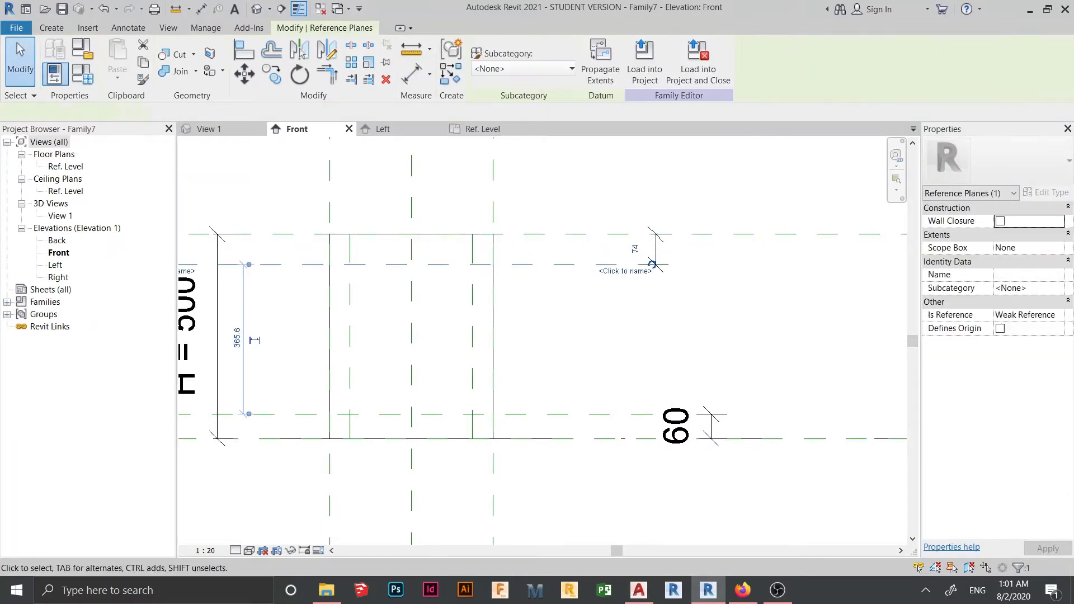
{"action": "key", "text": "Escape"}
{"action": "left_click", "coordinate": [621, 248]}
{"action": "key", "text": "Escape"}
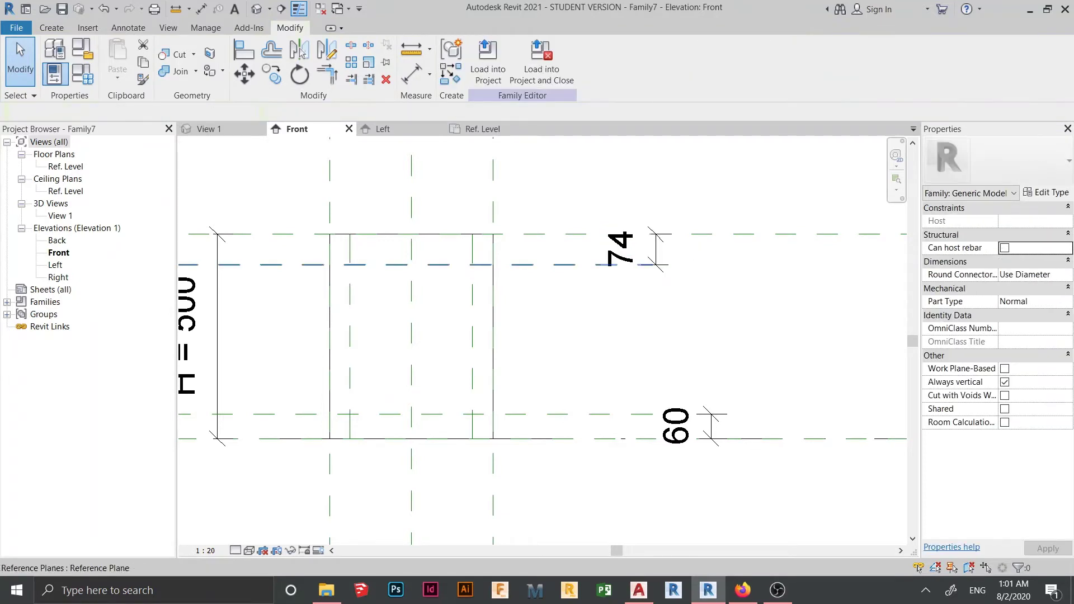
{"action": "left_click", "coordinate": [634, 265]}
{"action": "left_click", "coordinate": [651, 263]}
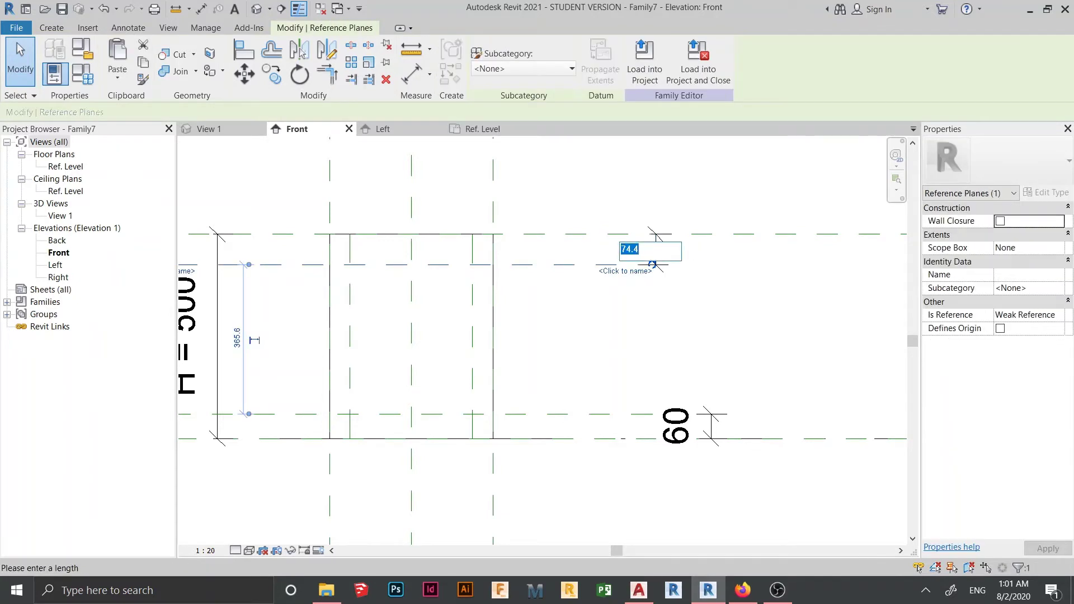
{"action": "type", "text": "60"}
{"action": "key", "text": "Return"}
{"action": "key", "text": "Escape"}
Place an aligned dimension between the two inner horizontal reference planes beside the extrusion.
{"action": "scroll", "coordinate": [618, 217], "scroll_direction": "down", "scroll_amount": 4}
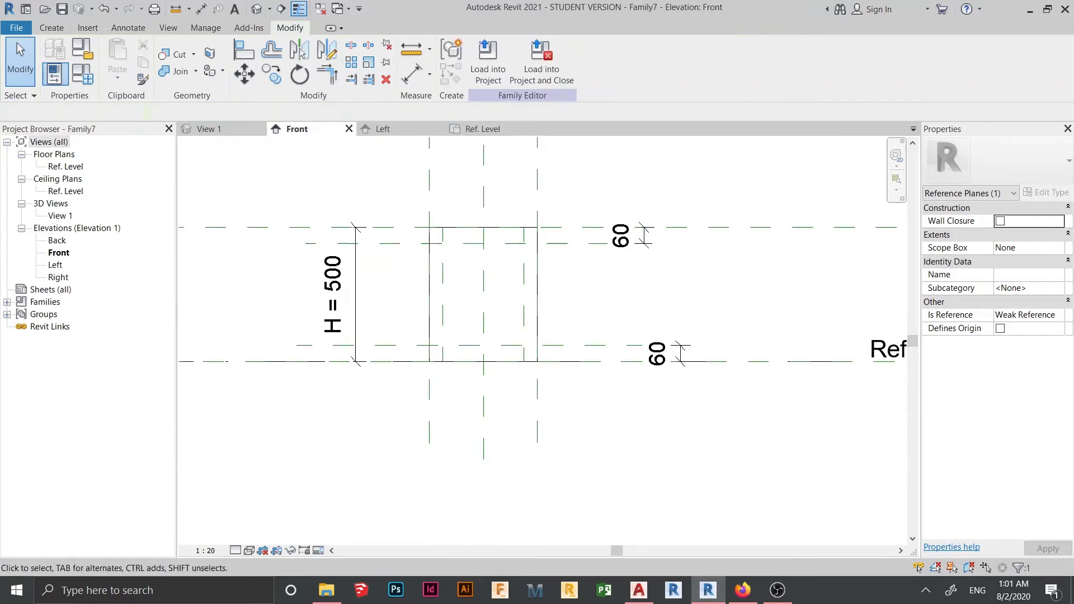
{"action": "middle_click_drag", "start_coordinate": [467, 305], "coordinate": [611, 283]}
{"action": "scroll", "coordinate": [611, 279], "scroll_direction": "up", "scroll_amount": 3}
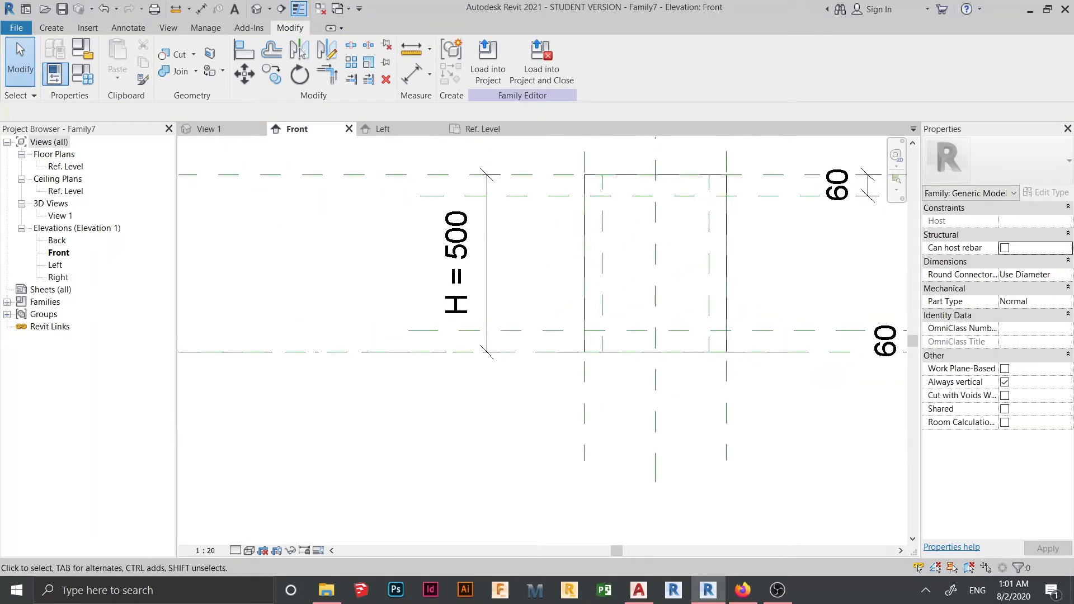
{"action": "key", "text": "d"}
{"action": "key", "text": "i"}
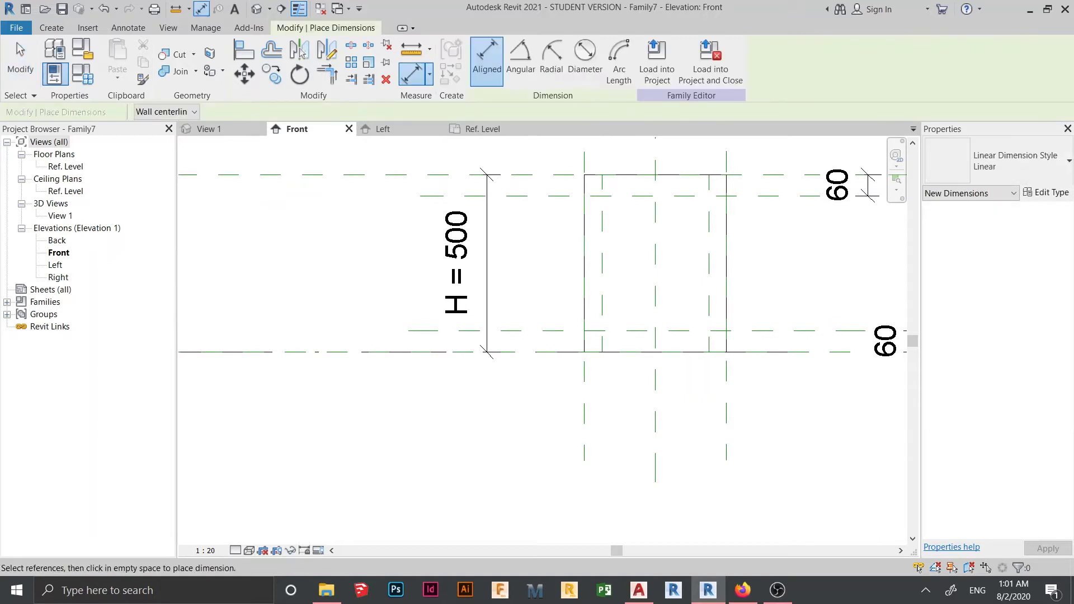
{"action": "left_click", "coordinate": [755, 331]}
{"action": "left_click", "coordinate": [755, 197]}
{"action": "scroll", "coordinate": [786, 208], "scroll_direction": "down", "scroll_amount": 1}
{"action": "middle_click_drag", "start_coordinate": [787, 209], "coordinate": [535, 214]}
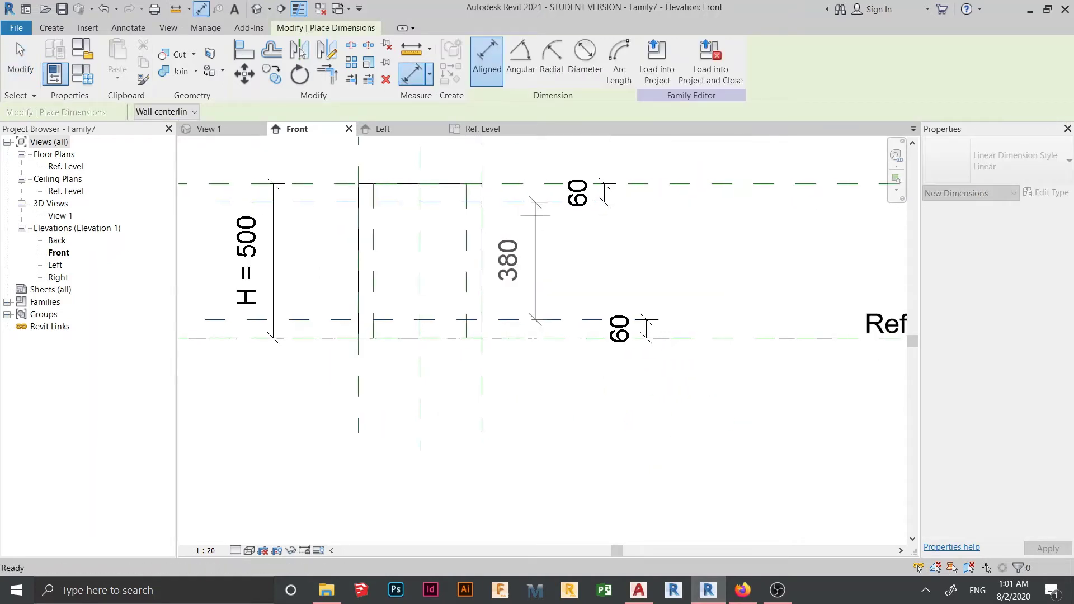
{"action": "left_click", "coordinate": [712, 237]}
{"action": "key", "text": "Escape"}
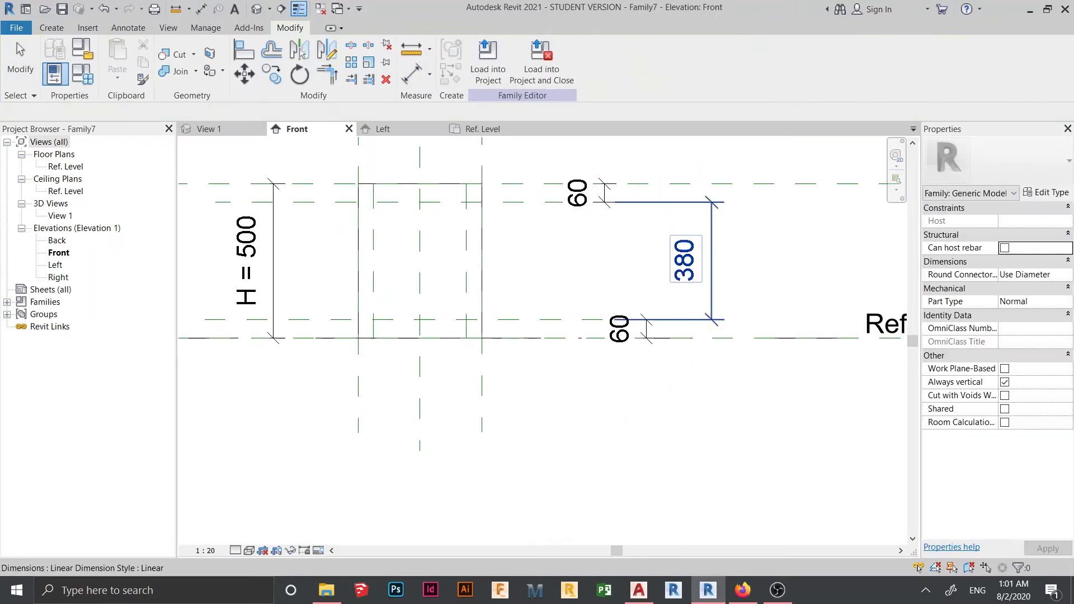
Label the dimension between the inner horizontal planes with a new family type parameter named Void H.
{"action": "left_click", "coordinate": [712, 241]}
{"action": "left_click", "coordinate": [747, 261]}
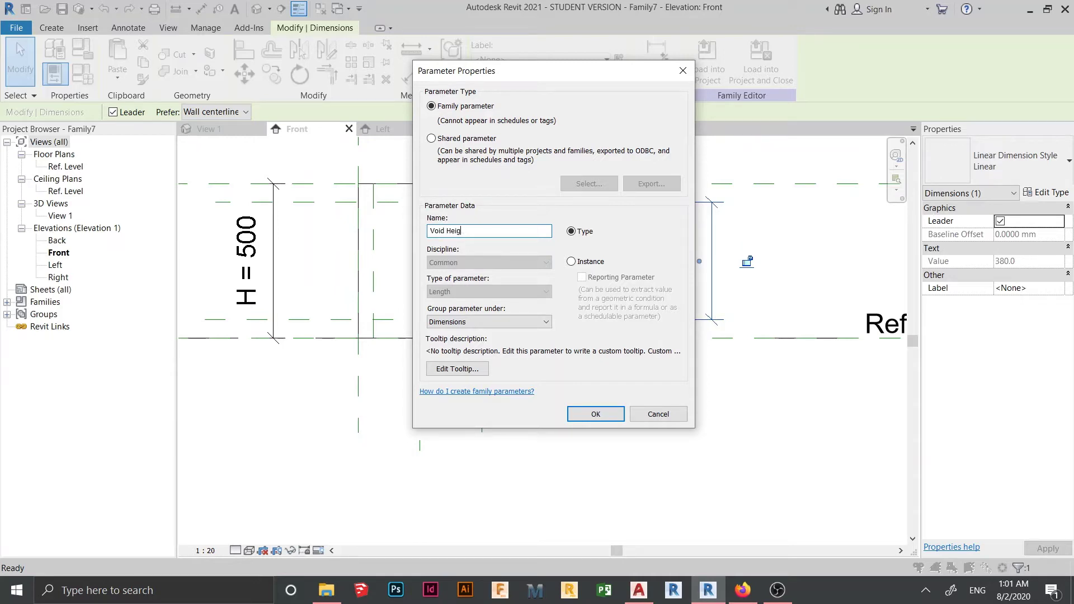
{"action": "key", "text": "Return"}
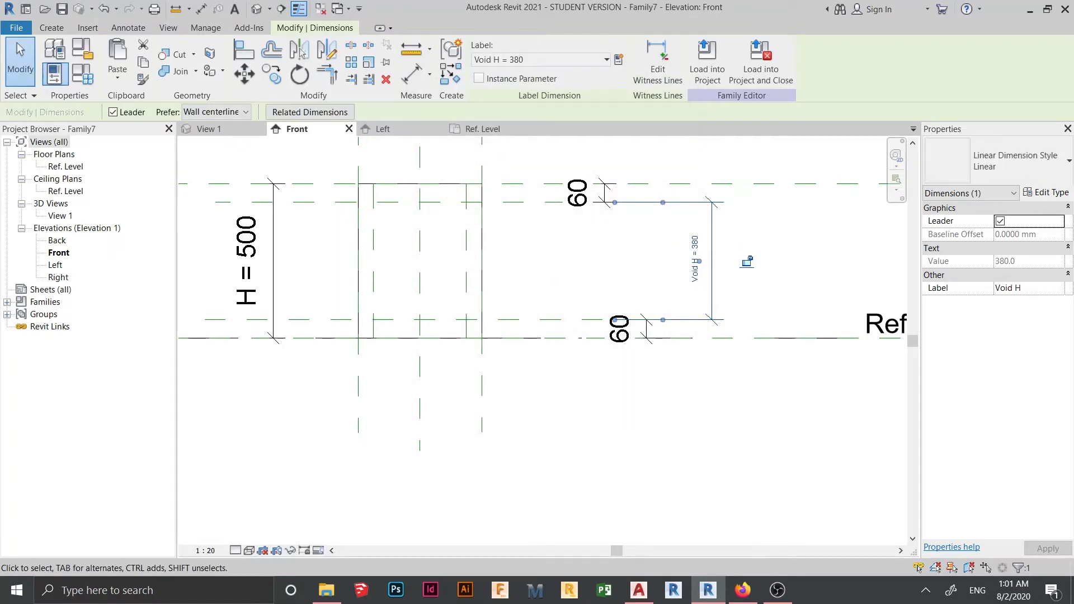
{"action": "key", "text": "Escape"}
{"action": "key", "text": "a"}
{"action": "key", "text": "l"}
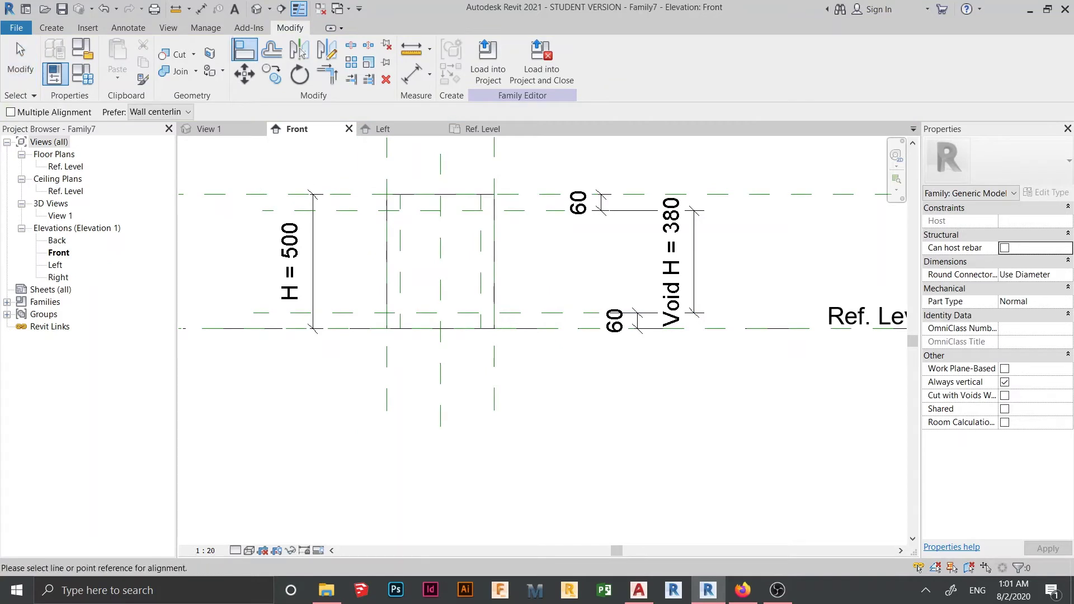
{"action": "key", "text": "Escape"}
{"action": "key", "text": "Escape"}
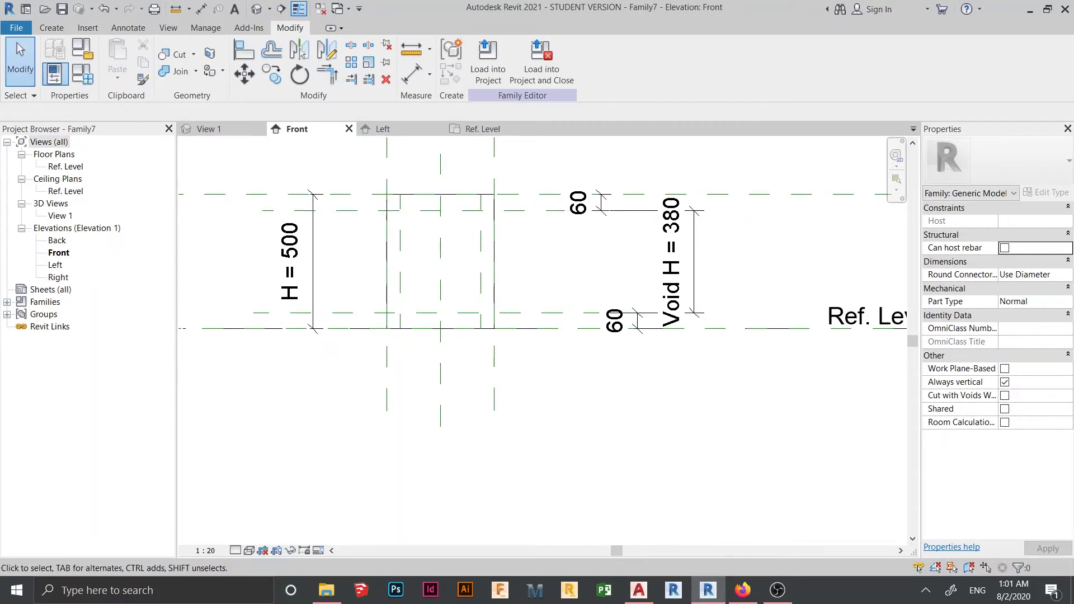
{"action": "scroll", "coordinate": [475, 280], "scroll_direction": "down", "scroll_amount": 1}
{"action": "middle_click_drag", "start_coordinate": [476, 280], "coordinate": [511, 290]}
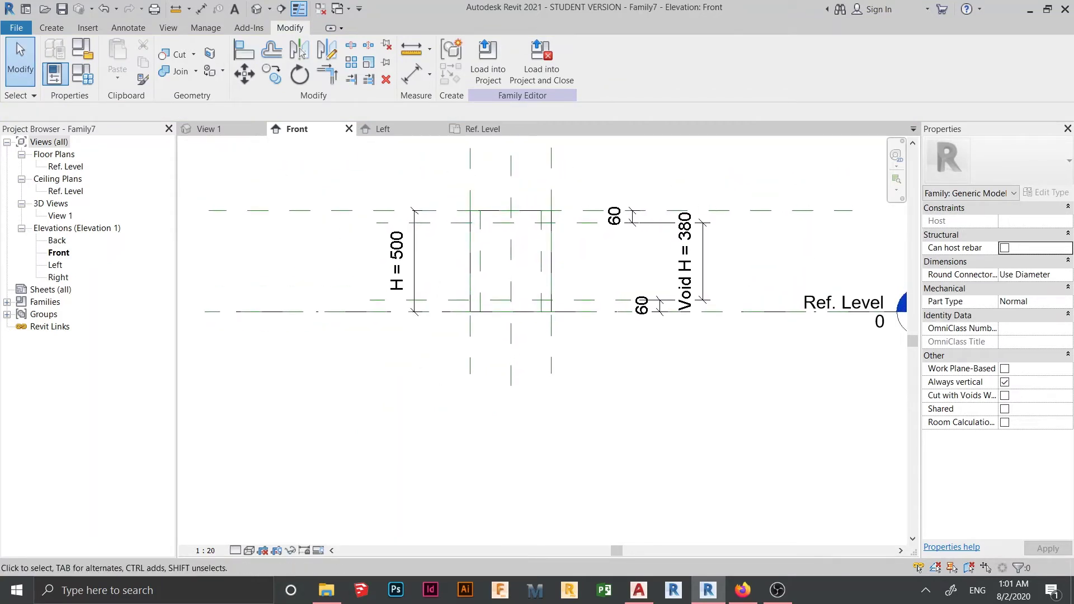
Start a void extrusion in the Front view and pick the front face of the solid extrusion as its work plane.
{"action": "left_click", "coordinate": [51, 27]}
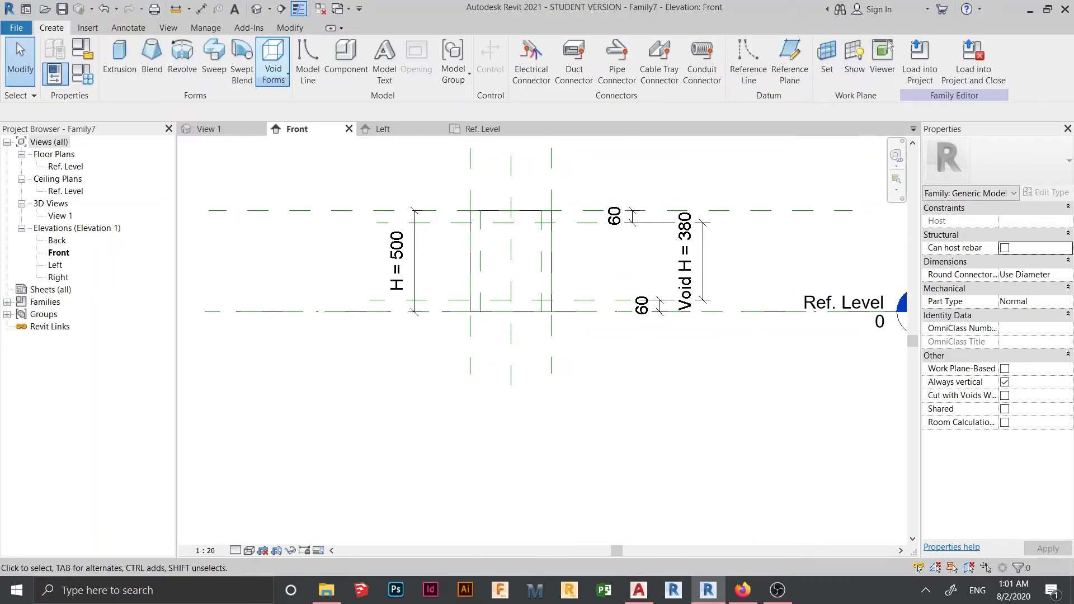
{"action": "left_click", "coordinate": [273, 62]}
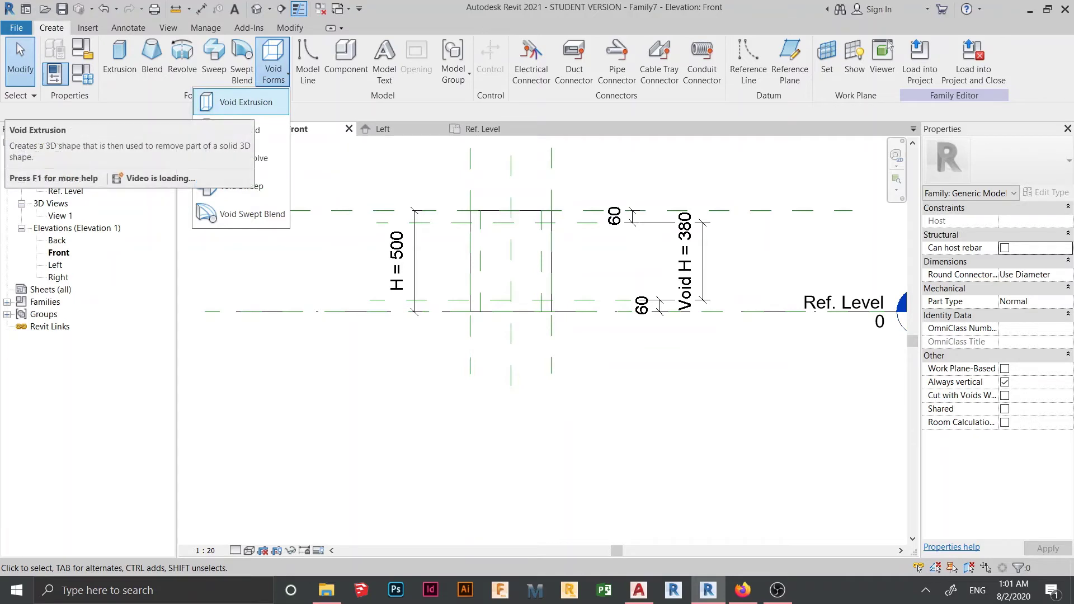
{"action": "left_click", "coordinate": [245, 102]}
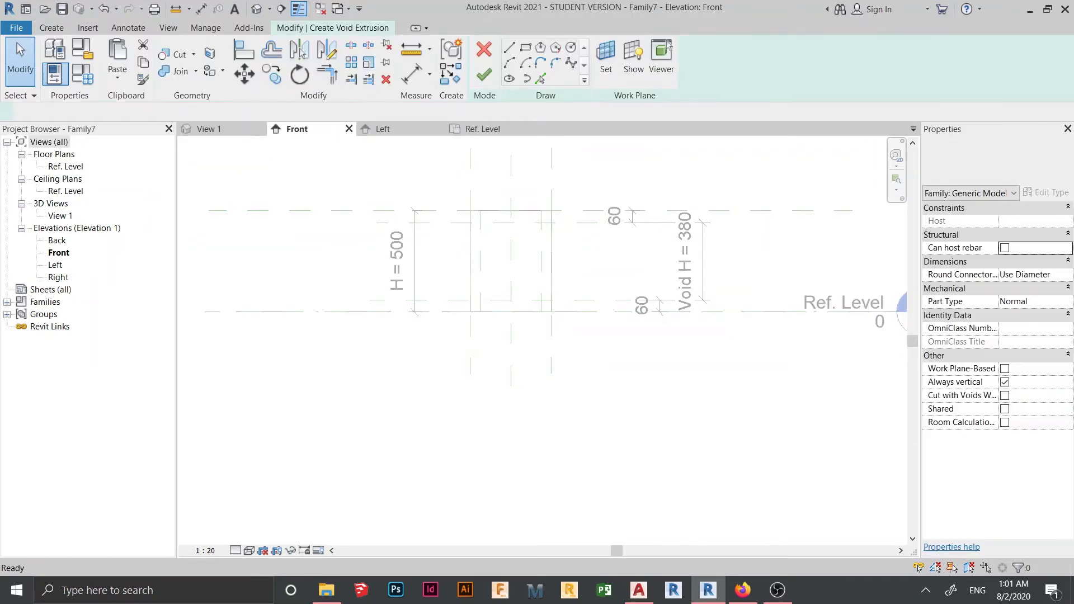
{"action": "left_click", "coordinate": [605, 61]}
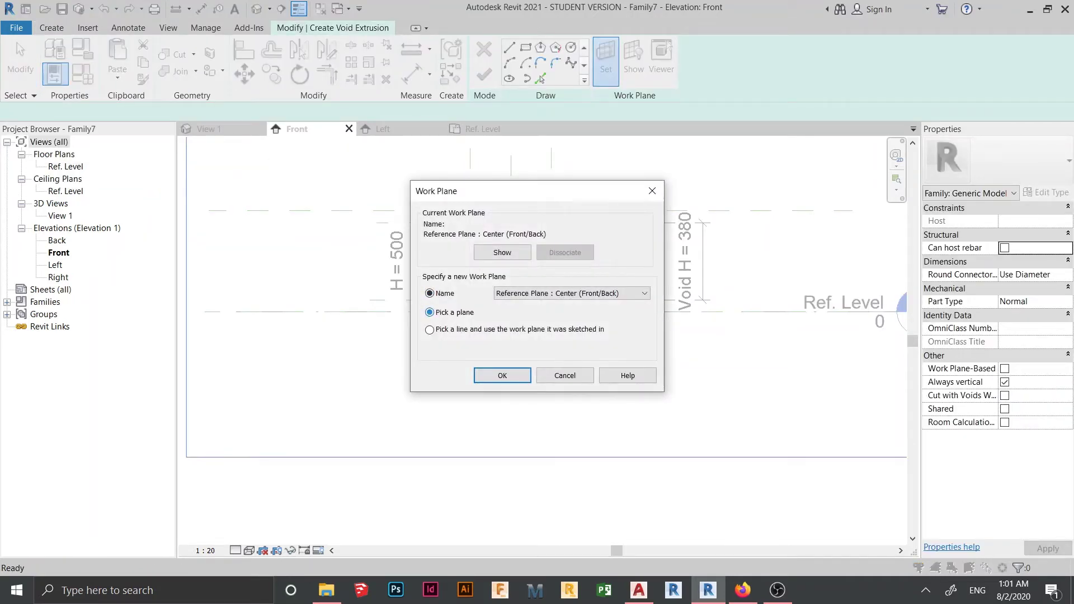
{"action": "left_click", "coordinate": [502, 375]}
{"action": "left_click", "coordinate": [470, 247]}
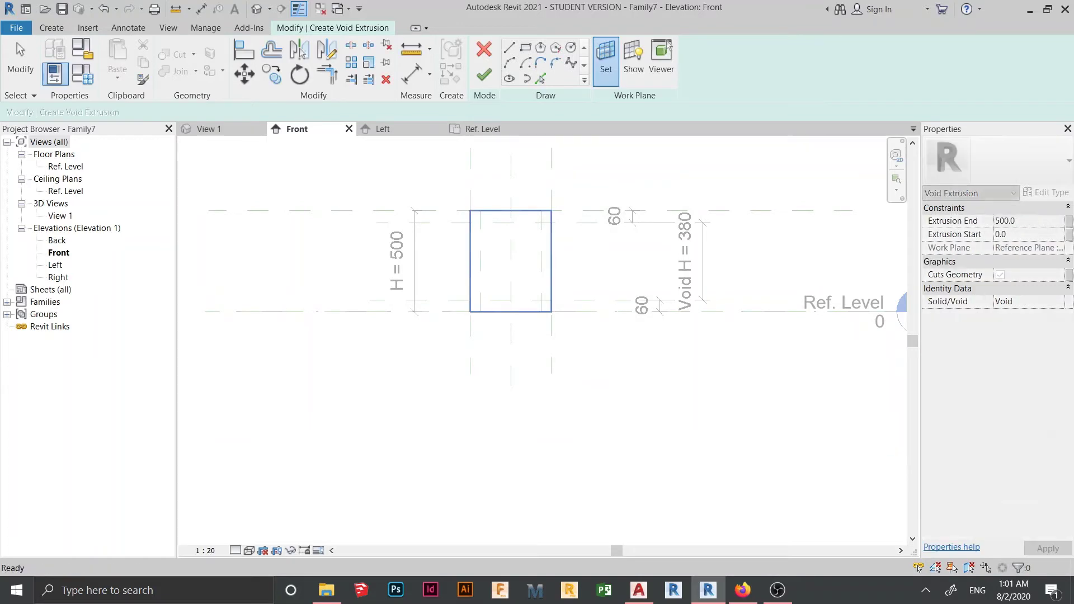
Sketch a rectangle 30 mm wide and 380 mm high from the left inner vertical plane, spanning the two inner horizontal planes.
{"action": "scroll", "coordinate": [501, 227], "scroll_direction": "up", "scroll_amount": 4}
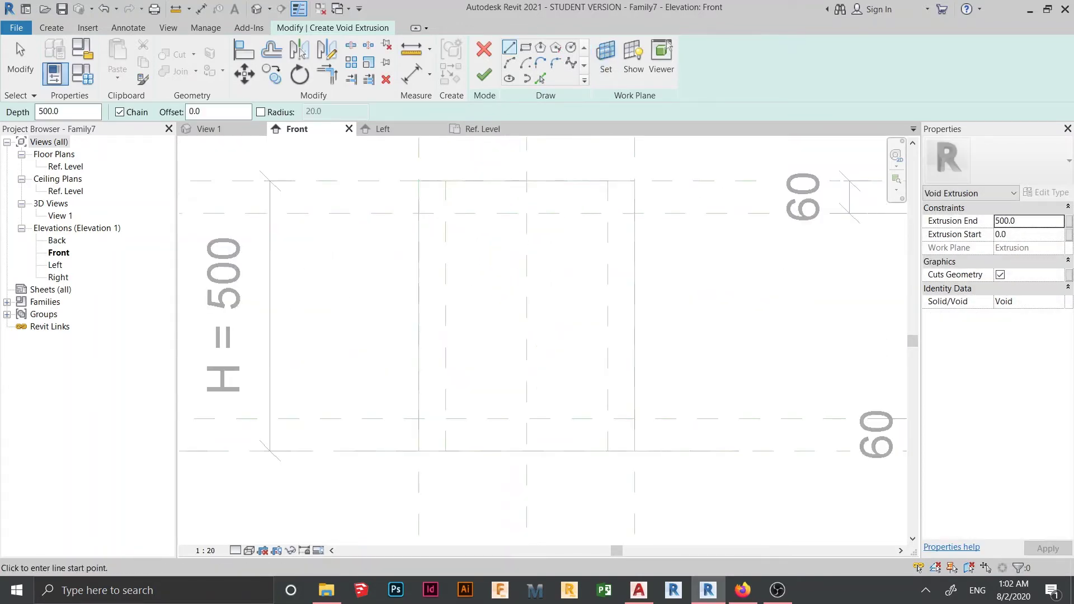
{"action": "mouse_move", "coordinate": [546, 275]}
{"action": "middle_mouse_down"}
{"action": "mouse_move", "coordinate": [512, 291]}
{"action": "mouse_move", "coordinate": [494, 238]}
{"action": "middle_mouse_up"}
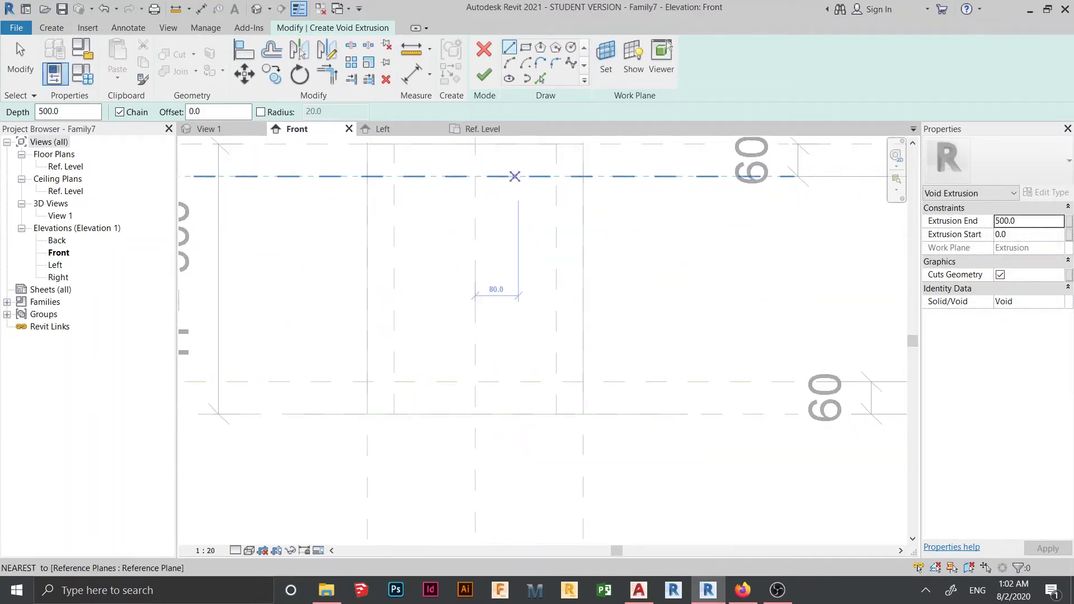
{"action": "left_click", "coordinate": [525, 47]}
{"action": "left_click", "coordinate": [525, 47]}
{"action": "left_click", "coordinate": [393, 176]}
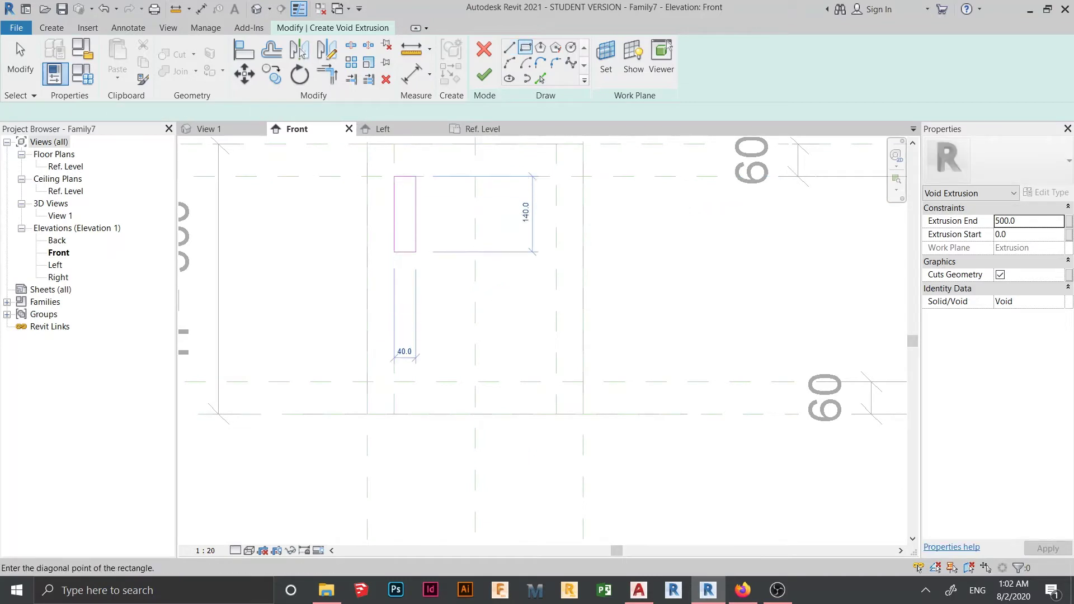
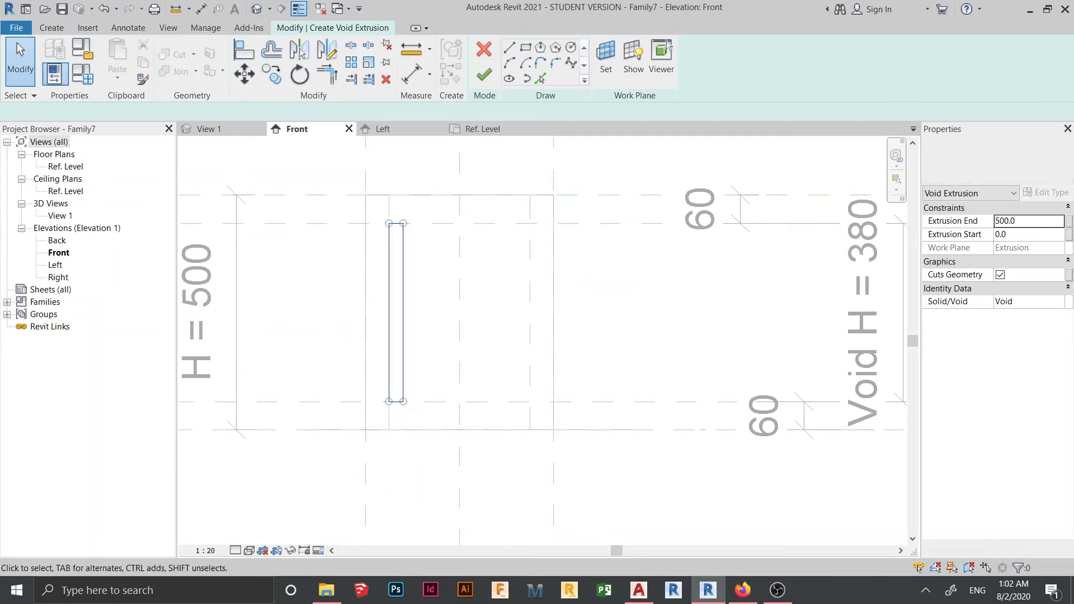
Copy the groove rectangle horizontally so its right edge lies on the right inner vertical plane.
{"action": "left_click", "coordinate": [272, 74]}
{"action": "left_click", "coordinate": [403, 312]}
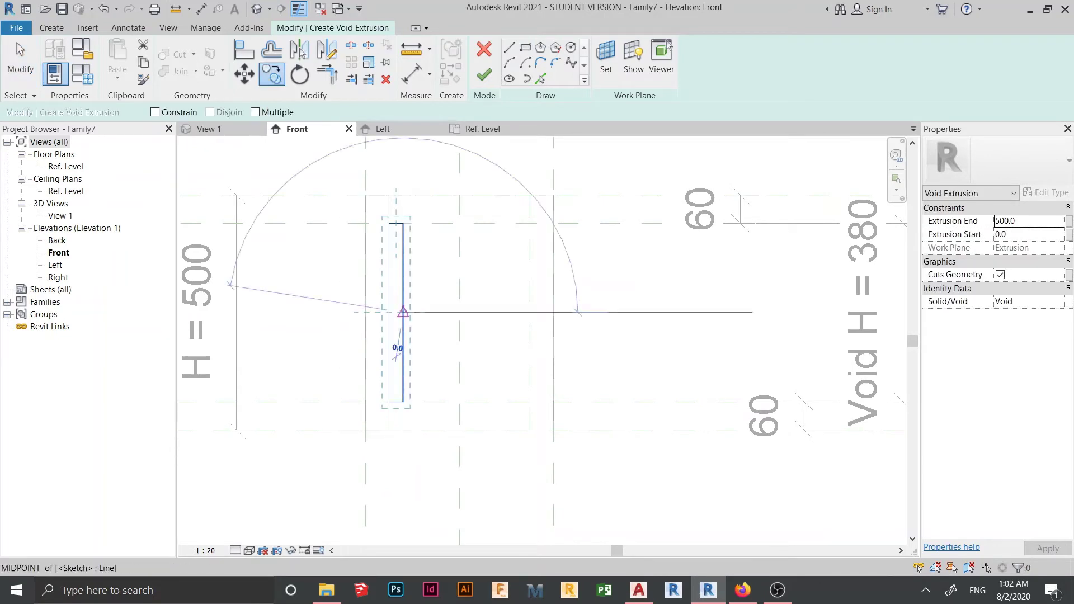
{"action": "left_click", "coordinate": [530, 312]}
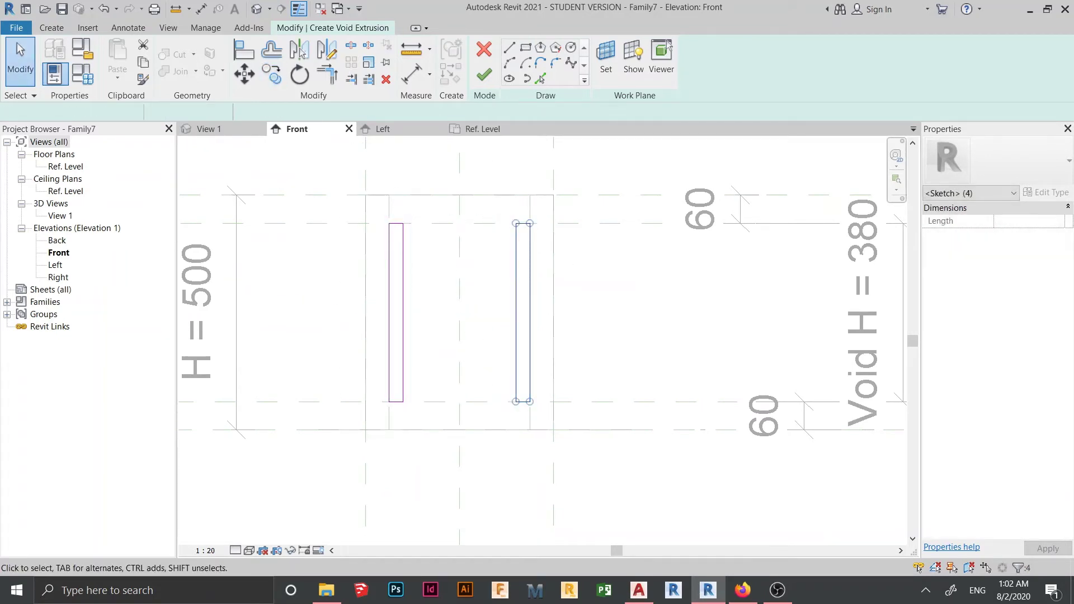
{"action": "key", "text": "Escape"}
{"action": "middle_click_drag", "start_coordinate": [498, 268], "coordinate": [510, 312]}
Add two sketch lines offset 30 mm to either side of the Center (Left/Right) reference plane with Pick Lines.
{"action": "left_click", "coordinate": [540, 78]}
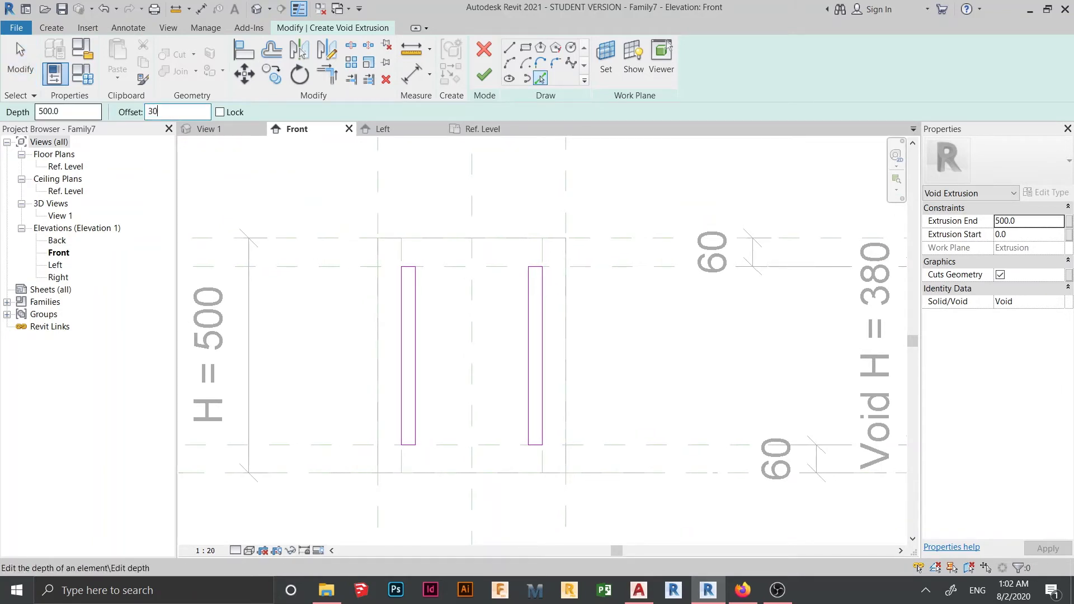
{"action": "key", "text": "Return"}
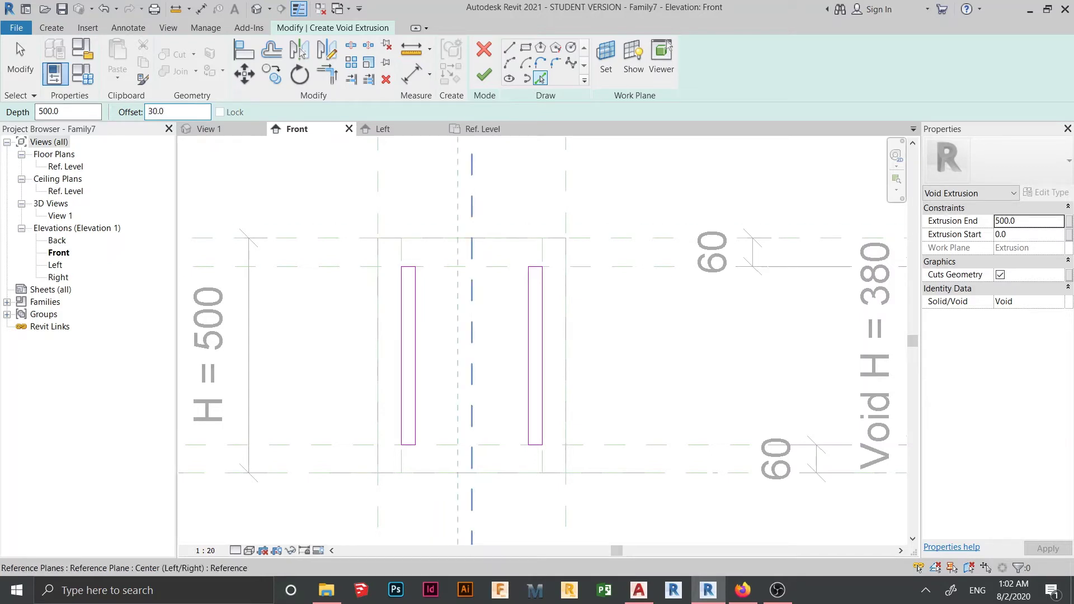
{"action": "left_click", "coordinate": [471, 342]}
{"action": "left_click", "coordinate": [474, 342]}
{"action": "key", "text": "Escape"}
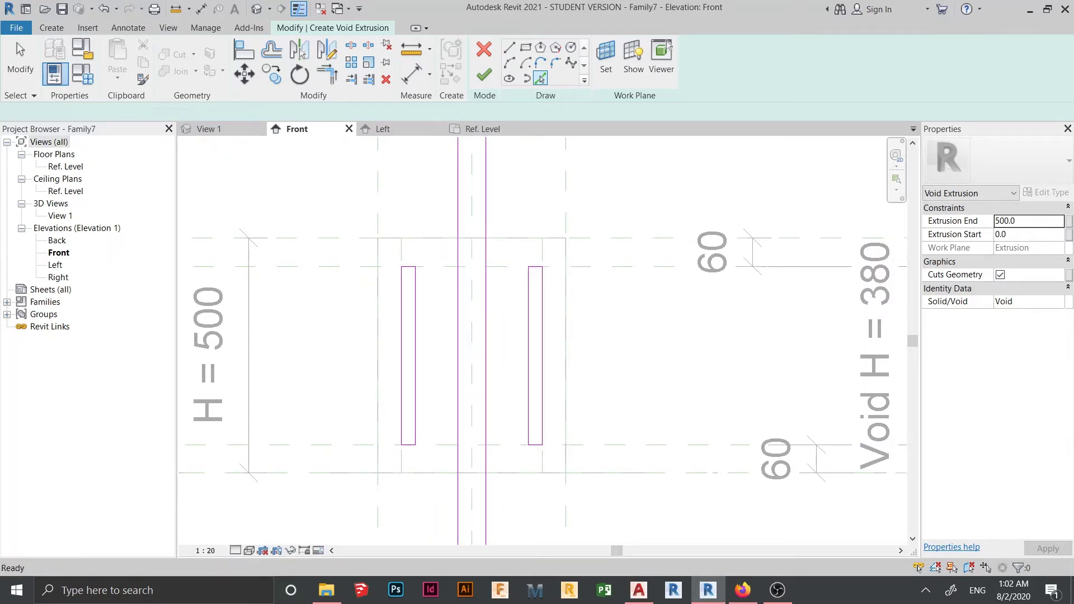
{"action": "scroll", "coordinate": [461, 309], "scroll_direction": "up", "scroll_amount": 1}
{"action": "middle_click_drag", "start_coordinate": [462, 310], "coordinate": [459, 317]}
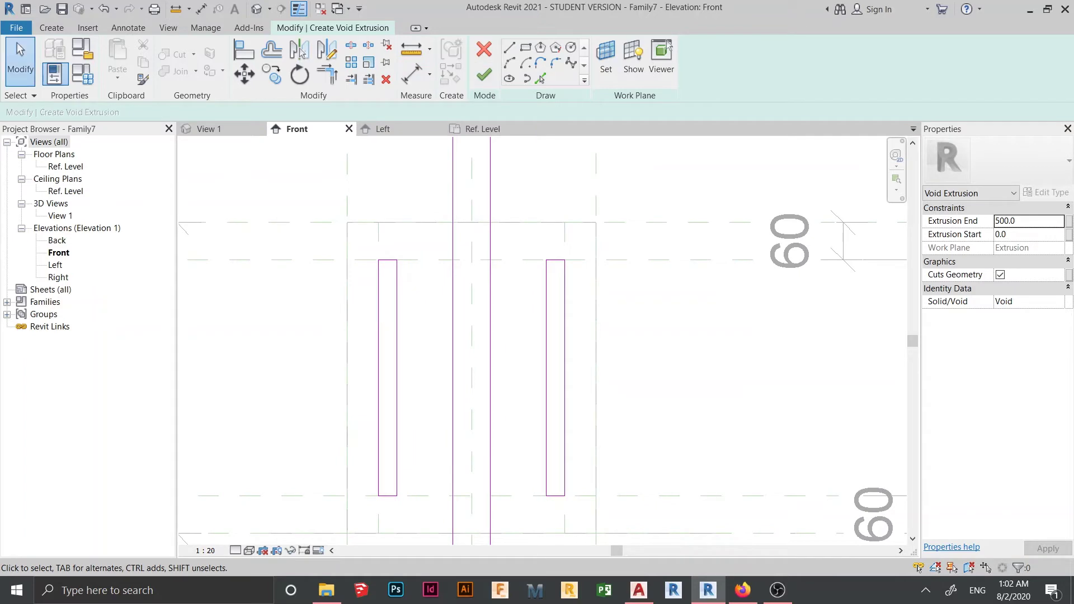
{"action": "left_click", "coordinate": [540, 78]}
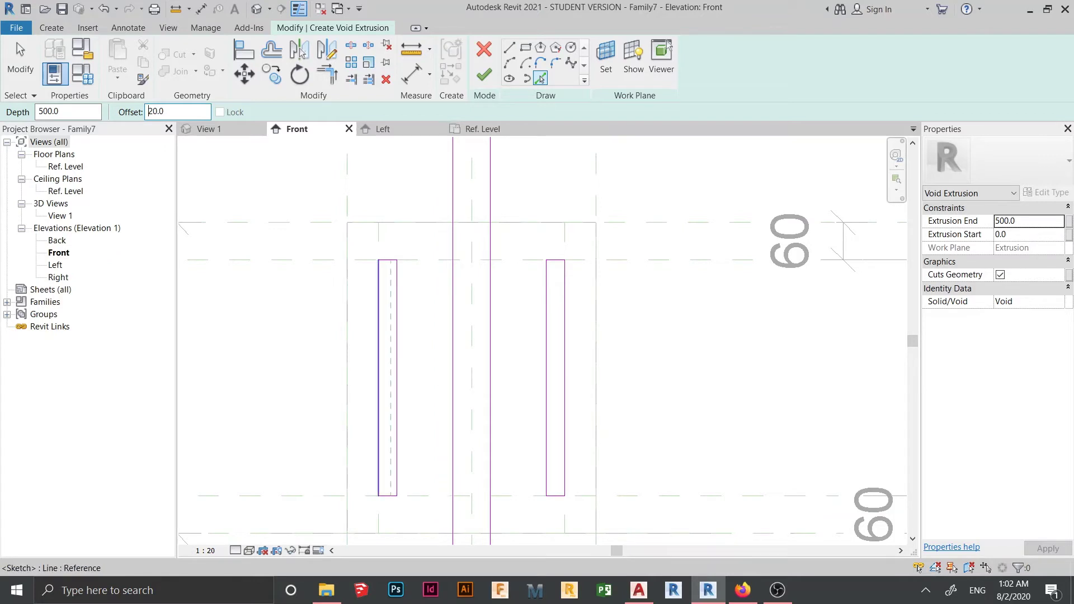
{"action": "key", "text": "Escape"}
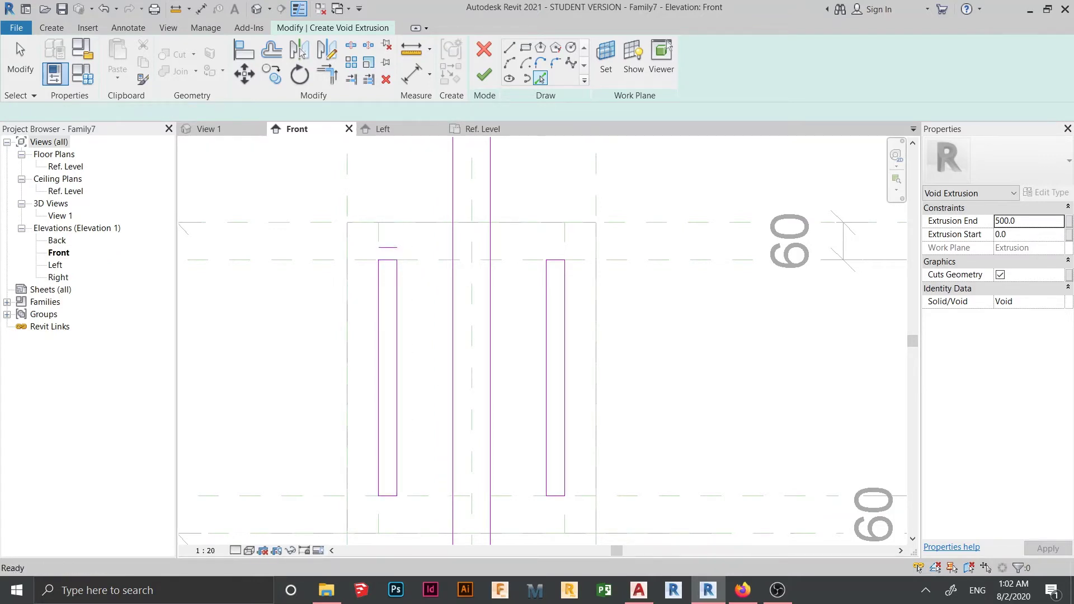
{"action": "key", "text": "Escape"}
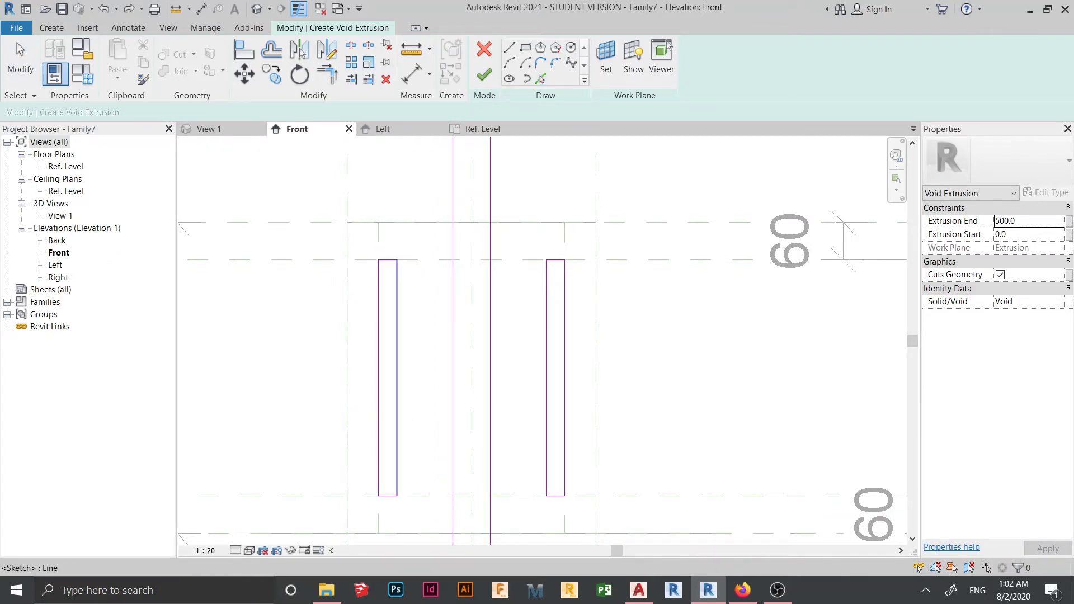
{"action": "left_click", "coordinate": [378, 262]}
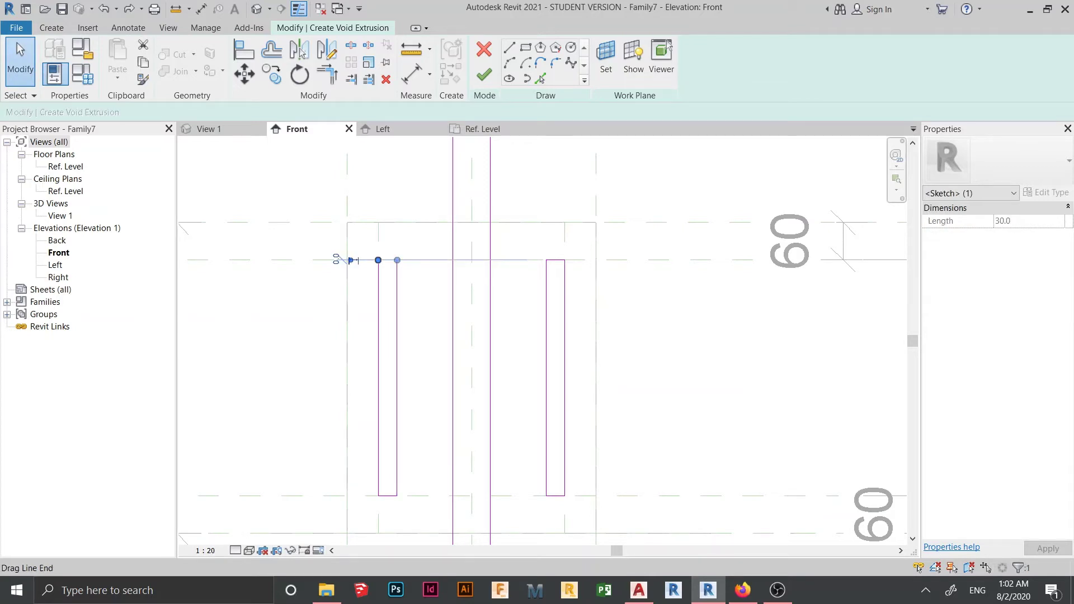
{"action": "key", "text": "Escape"}
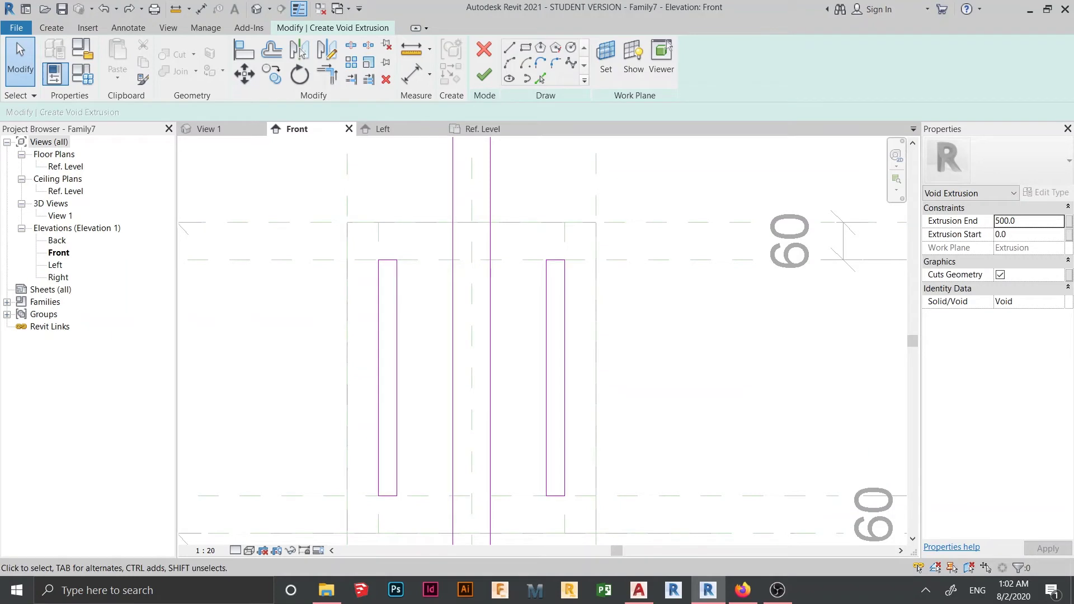
Add two more sketch lines offset 30 mm outward from the pair of central vertical lines with Pick Lines.
{"action": "left_click", "coordinate": [540, 79]}
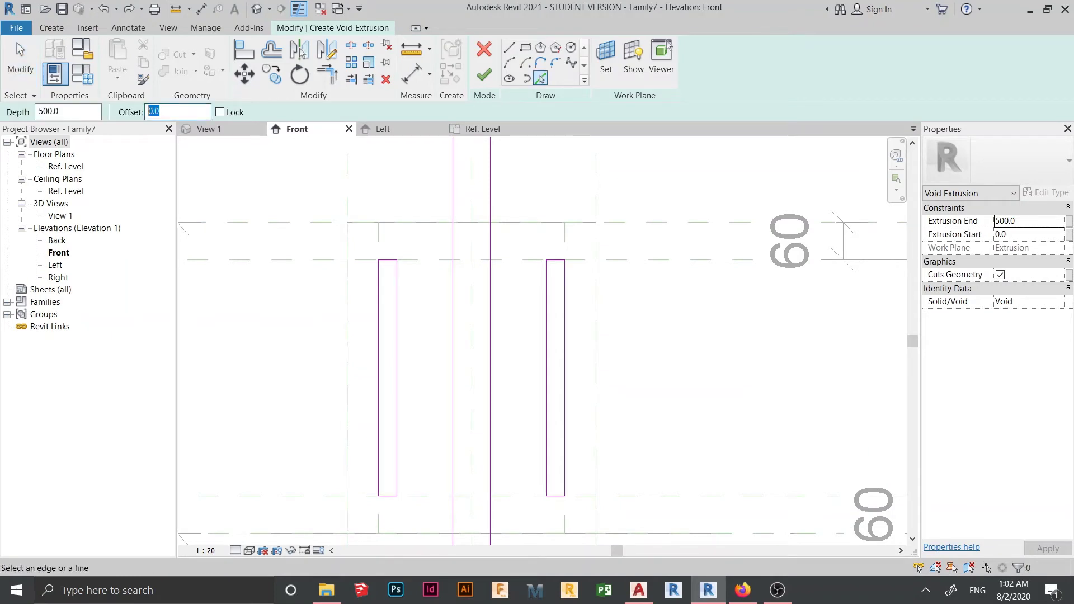
{"action": "type", "text": "30"}
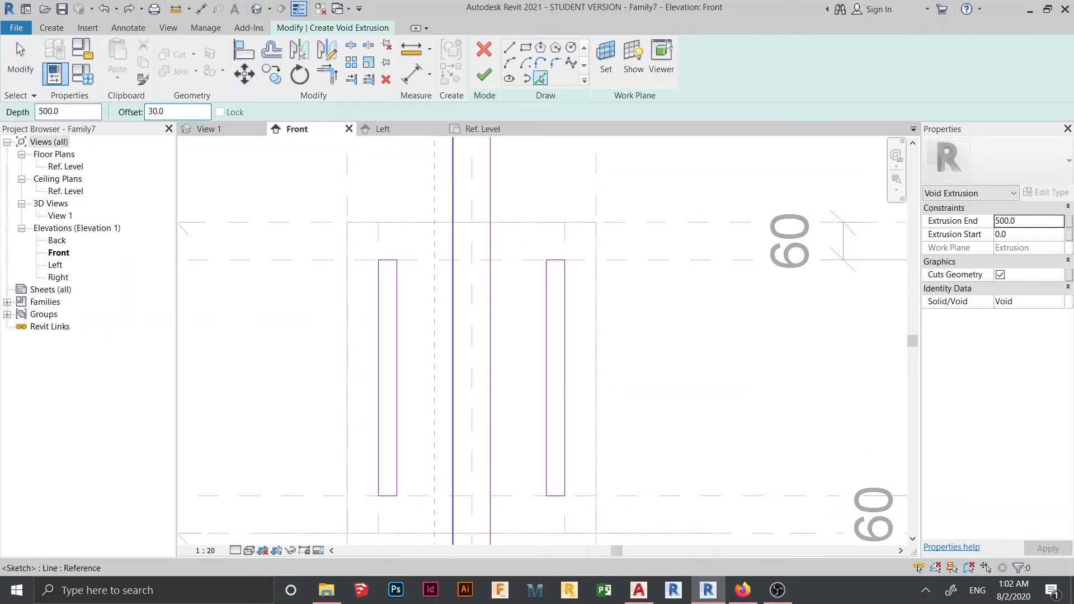
{"action": "left_click", "coordinate": [453, 335]}
{"action": "left_click", "coordinate": [490, 336]}
{"action": "key", "text": "Escape"}
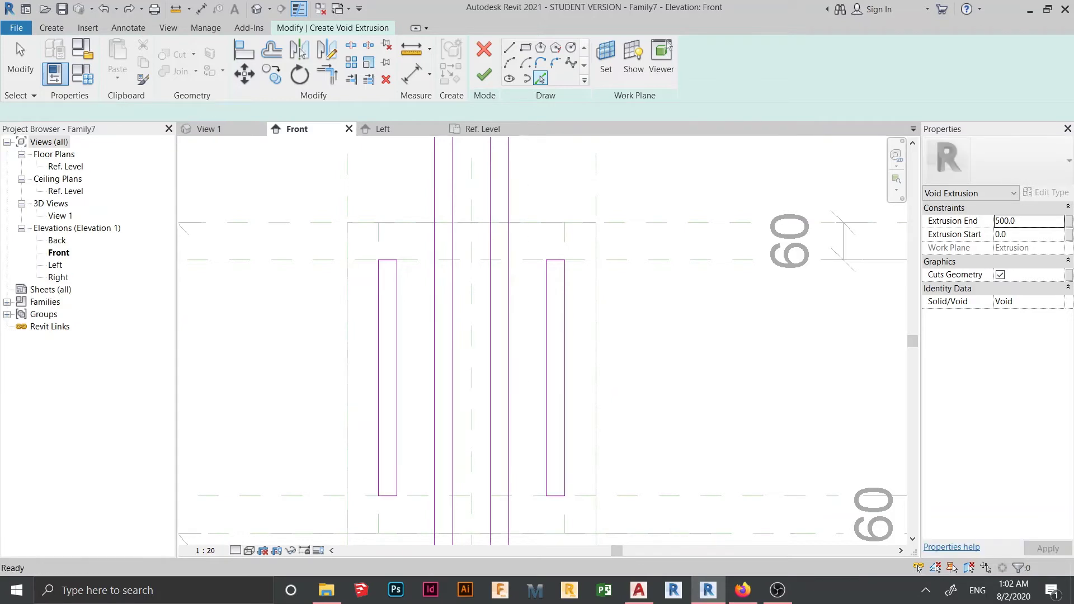
Draw short horizontal lines on the upper inner plane across the two middle grooves to close their tops.
{"action": "left_click", "coordinate": [510, 48]}
{"action": "scroll", "coordinate": [457, 261], "scroll_direction": "up", "scroll_amount": 2}
{"action": "left_click", "coordinate": [422, 258]}
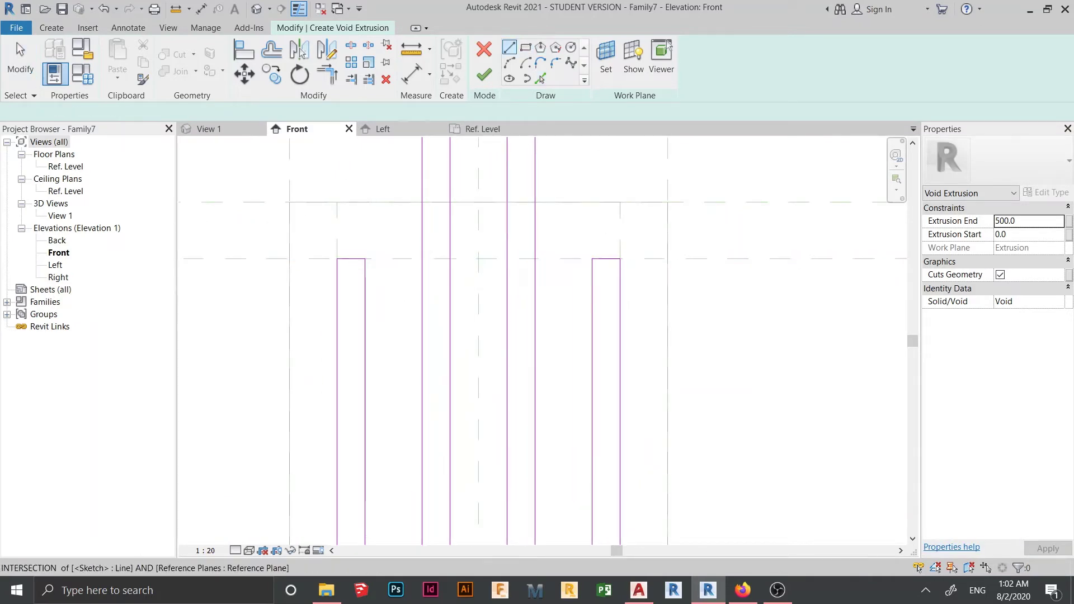
{"action": "left_click", "coordinate": [450, 258]}
{"action": "key", "text": "Escape"}
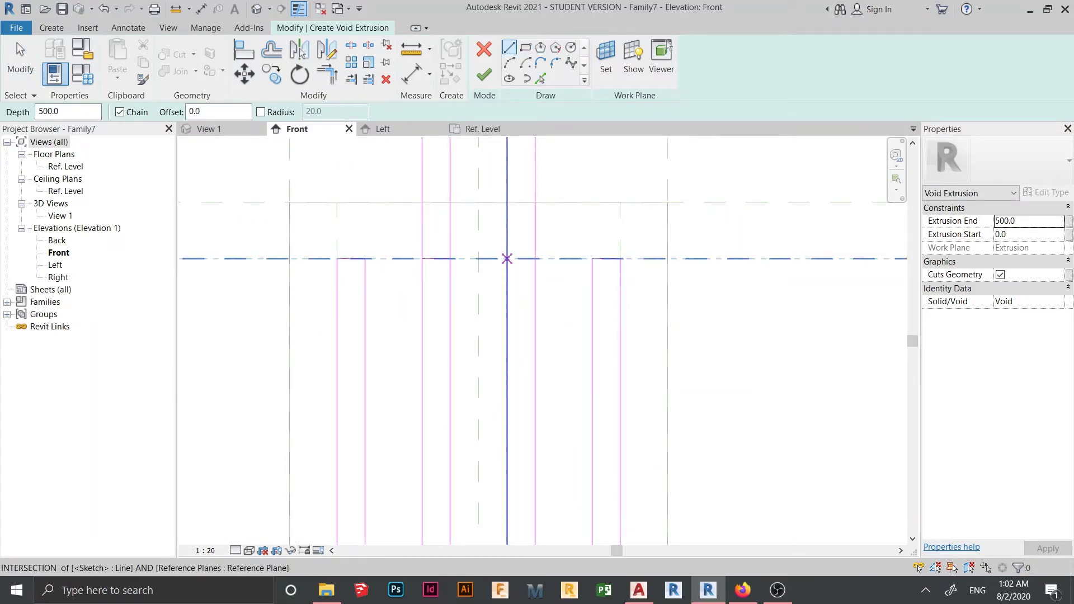
{"action": "left_click", "coordinate": [507, 259]}
{"action": "left_click", "coordinate": [535, 259]}
Draw short horizontal lines on the lower inner plane across the two middle grooves to close their bottoms.
{"action": "scroll", "coordinate": [535, 264], "scroll_direction": "down", "scroll_amount": 2}
{"action": "middle_click_drag", "start_coordinate": [535, 263], "coordinate": [539, 168]}
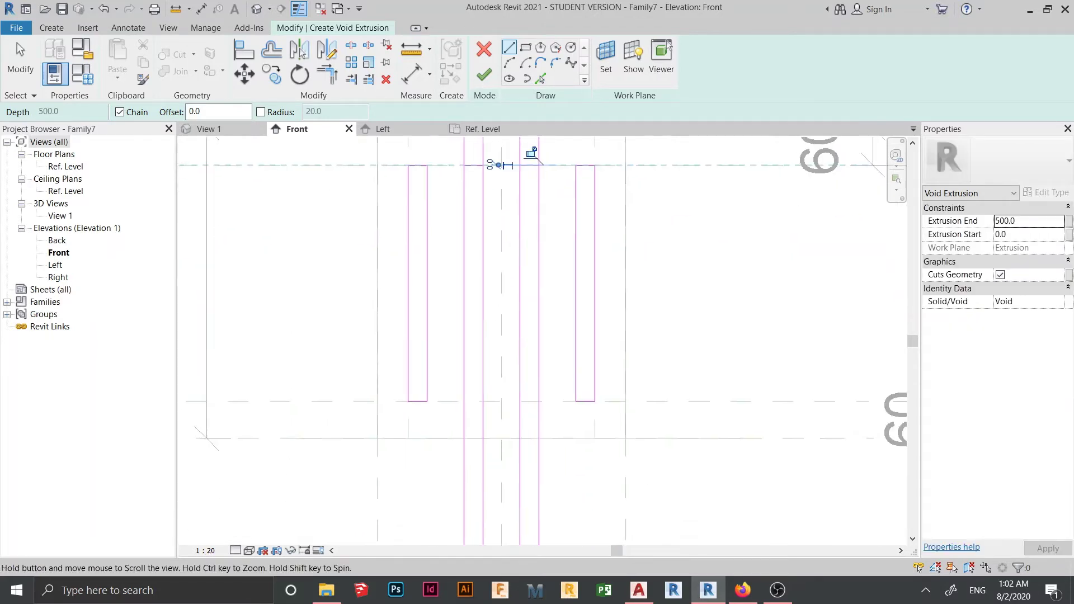
{"action": "left_click", "coordinate": [464, 401]}
{"action": "left_click", "coordinate": [483, 401]}
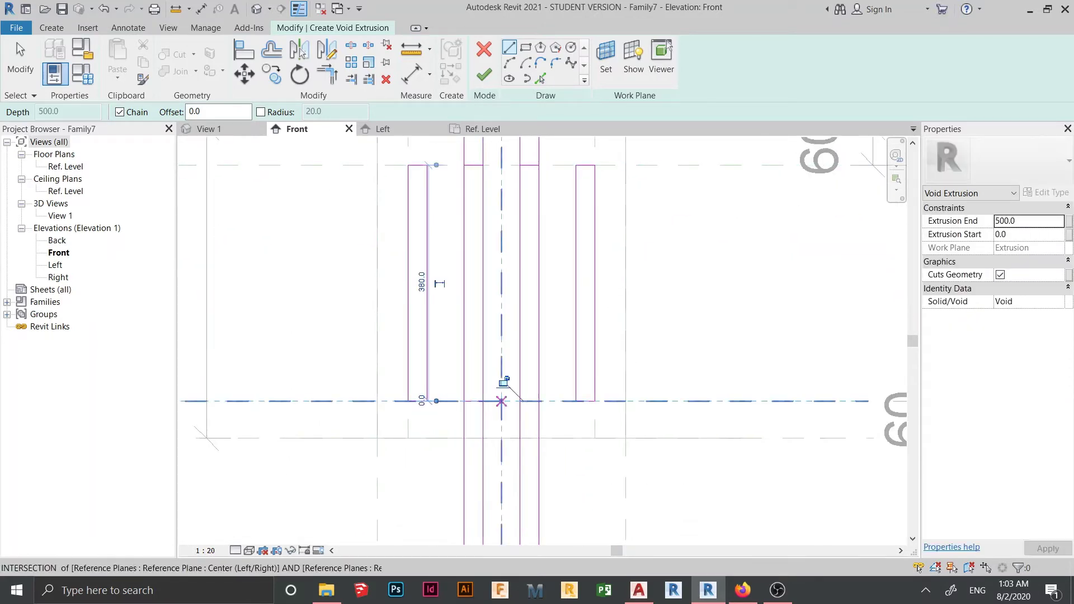
{"action": "left_click", "coordinate": [521, 402]}
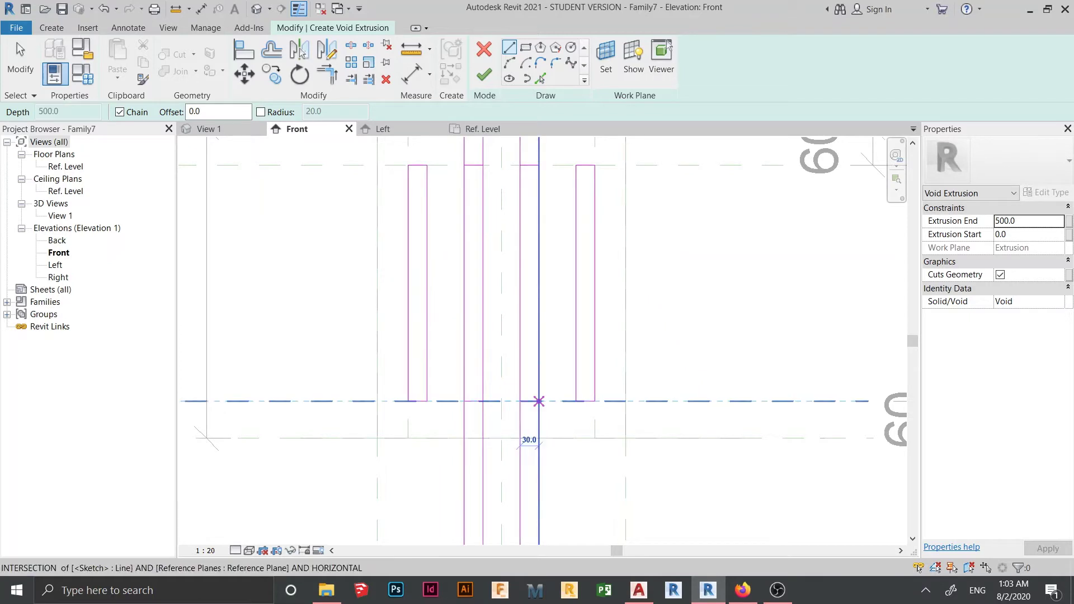
{"action": "left_click", "coordinate": [539, 401]}
{"action": "key", "text": "Escape"}
{"action": "key", "text": "Escape"}
Trim the right middle groove's two vertical lines to its bottom closing line with Trim/Extend to Corner.
{"action": "scroll", "coordinate": [552, 400], "scroll_direction": "down", "scroll_amount": 1}
{"action": "scroll", "coordinate": [551, 401], "scroll_direction": "up", "scroll_amount": 3}
{"action": "middle_click_drag", "start_coordinate": [554, 397], "coordinate": [564, 376]}
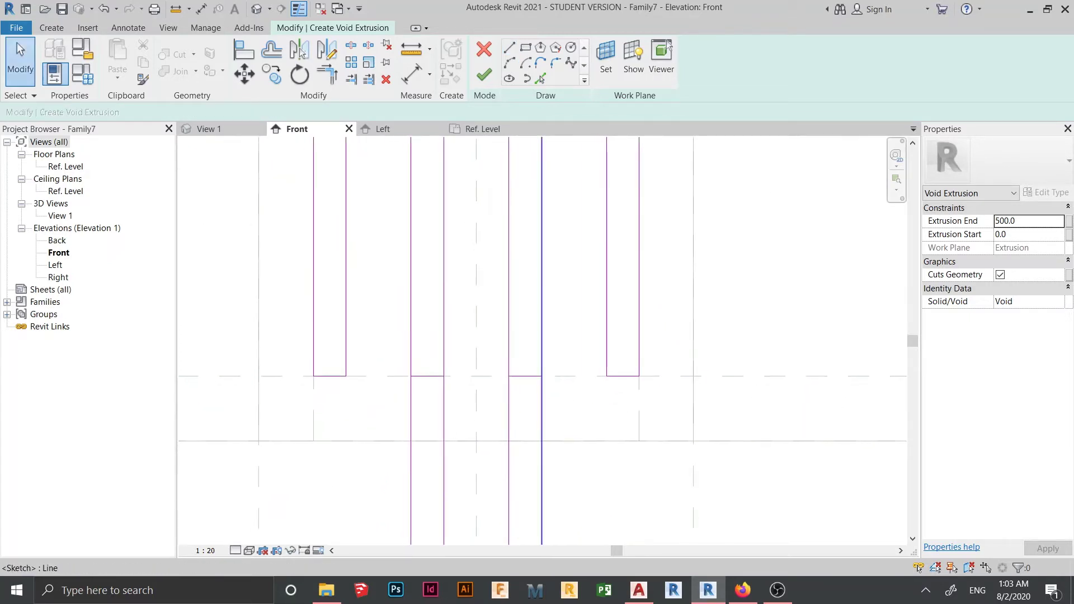
{"action": "key", "text": "t"}
{"action": "key", "text": "r"}
{"action": "left_click", "coordinate": [541, 361]}
{"action": "left_click", "coordinate": [528, 376]}
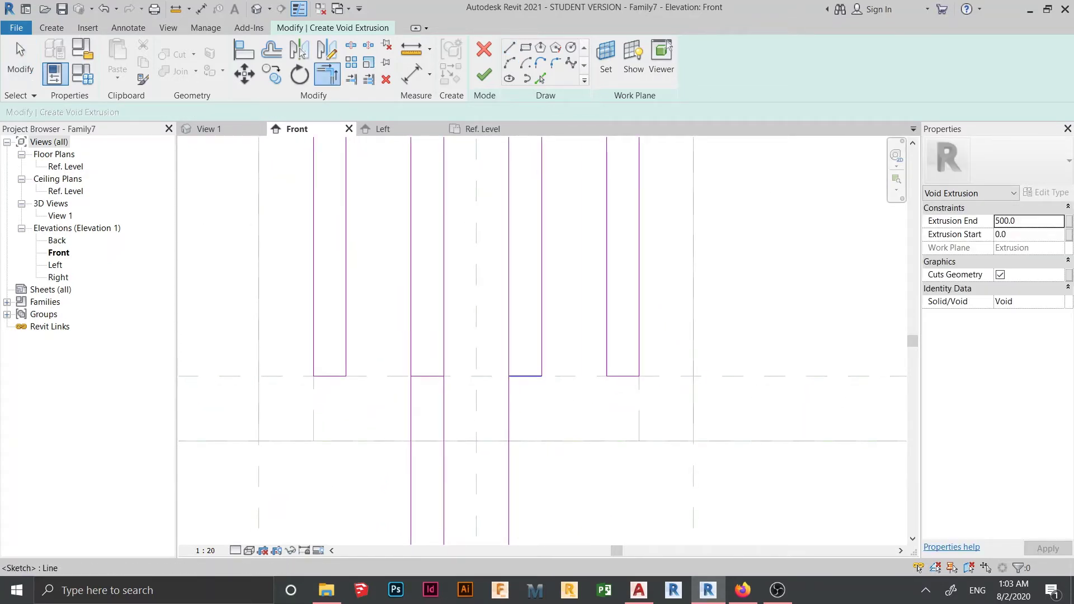
{"action": "left_click", "coordinate": [521, 376]}
{"action": "left_click", "coordinate": [508, 361]}
Trim the left middle groove's two vertical lines to its bottom closing line.
{"action": "left_click", "coordinate": [431, 376]}
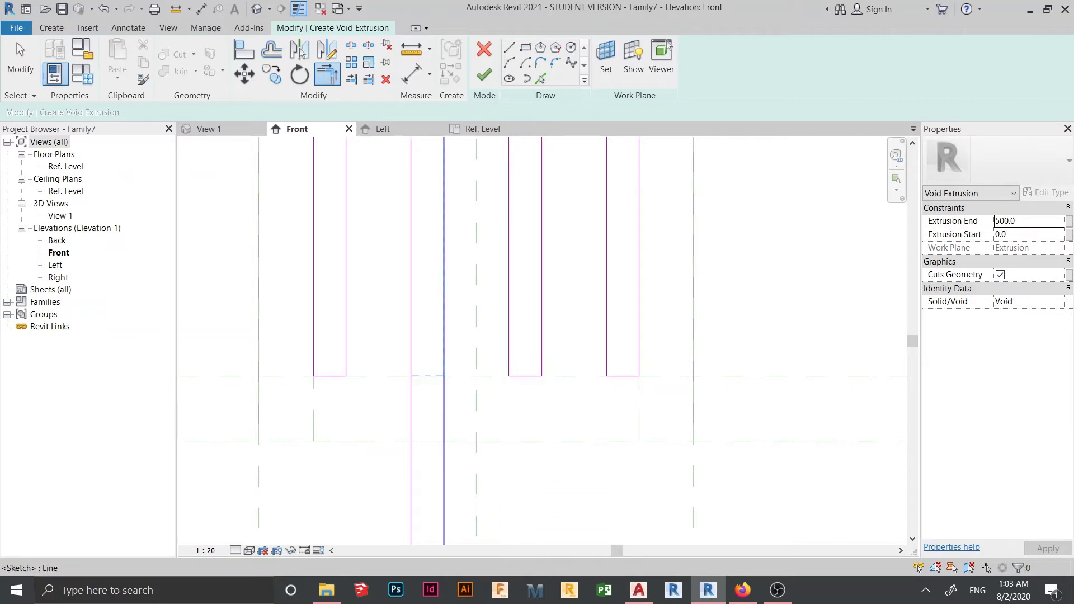
{"action": "left_click", "coordinate": [443, 361]}
{"action": "left_click", "coordinate": [427, 376]}
{"action": "left_click", "coordinate": [411, 358]}
Trim the left middle groove's two vertical lines to its top closing line on the upper inner plane.
{"action": "scroll", "coordinate": [442, 346], "scroll_direction": "down", "scroll_amount": 1}
{"action": "mouse_move", "coordinate": [442, 201]}
{"action": "middle_mouse_down"}
{"action": "mouse_move", "coordinate": [465, 408]}
{"action": "mouse_move", "coordinate": [444, 504]}
{"action": "middle_mouse_up"}
{"action": "scroll", "coordinate": [444, 504], "scroll_direction": "up", "scroll_amount": 1}
{"action": "left_click", "coordinate": [429, 249]}
{"action": "left_click", "coordinate": [413, 265]}
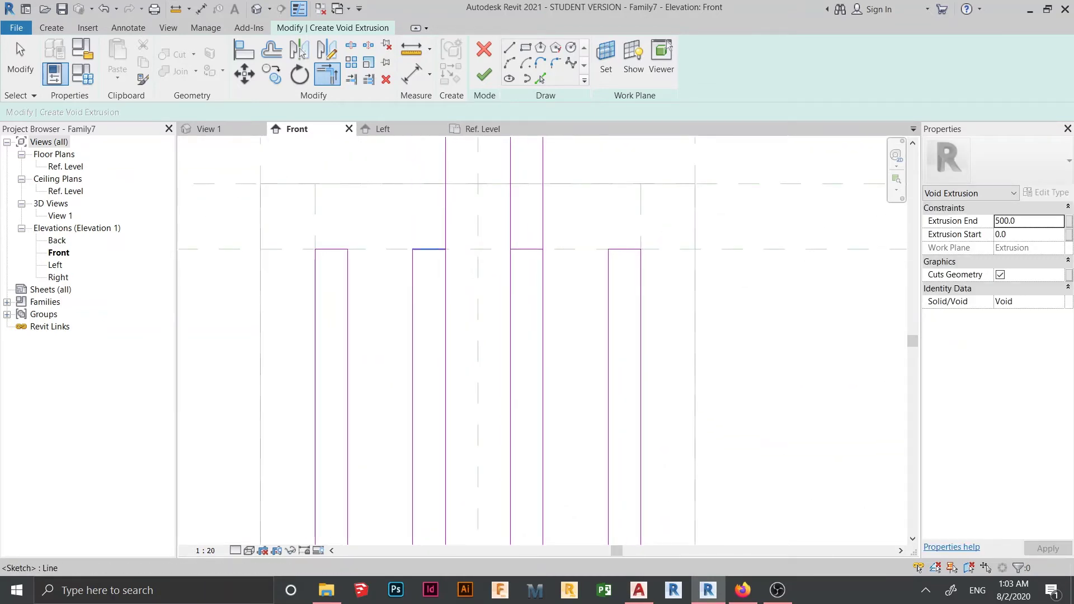
{"action": "left_click", "coordinate": [429, 249]}
{"action": "left_click", "coordinate": [446, 266]}
Trim the right middle groove's two vertical lines to its top closing line and leave the Trim command.
{"action": "left_click", "coordinate": [526, 249]}
{"action": "left_click", "coordinate": [510, 266]}
{"action": "left_click", "coordinate": [526, 249]}
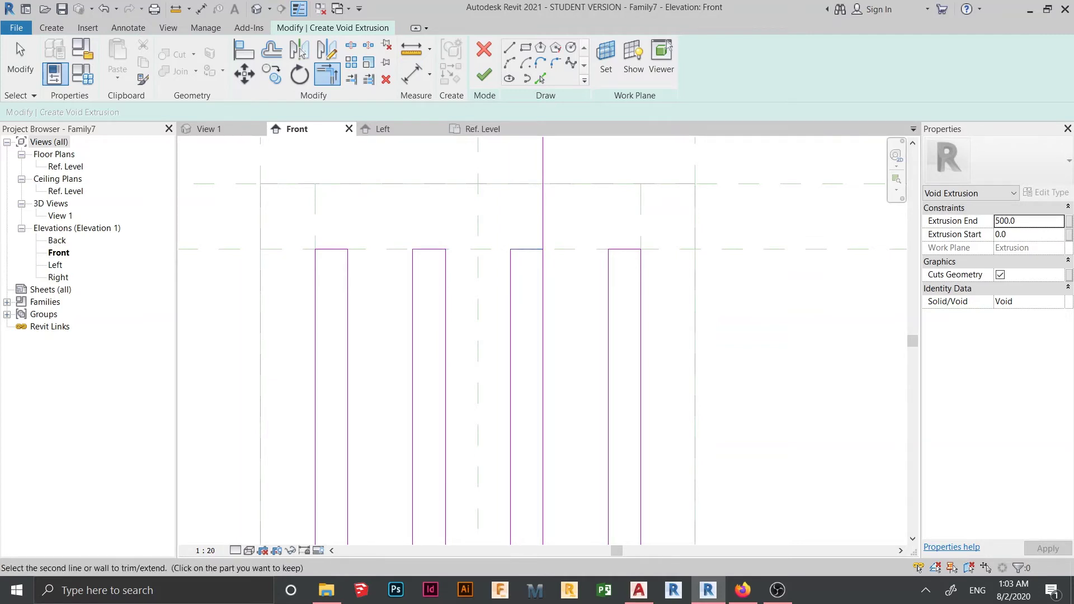
{"action": "left_click", "coordinate": [543, 266]}
{"action": "scroll", "coordinate": [542, 267], "scroll_direction": "down", "scroll_amount": 2}
{"action": "middle_click_drag", "start_coordinate": [543, 266], "coordinate": [543, 201]}
{"action": "key", "text": "Escape"}
{"action": "scroll", "coordinate": [640, 295], "scroll_direction": "down", "scroll_amount": 3}
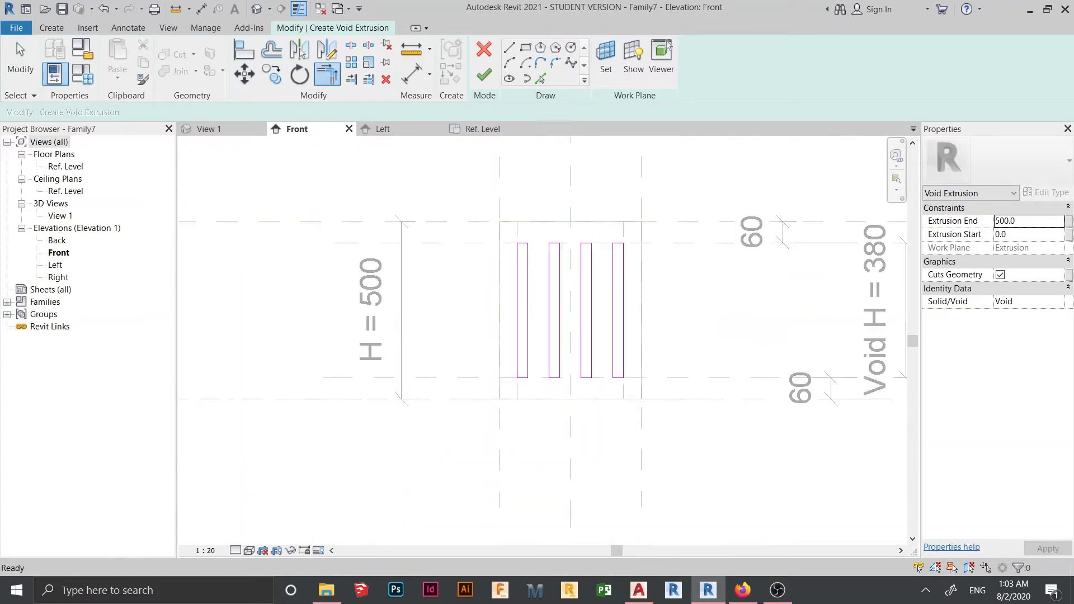
{"action": "left_click", "coordinate": [17, 43]}
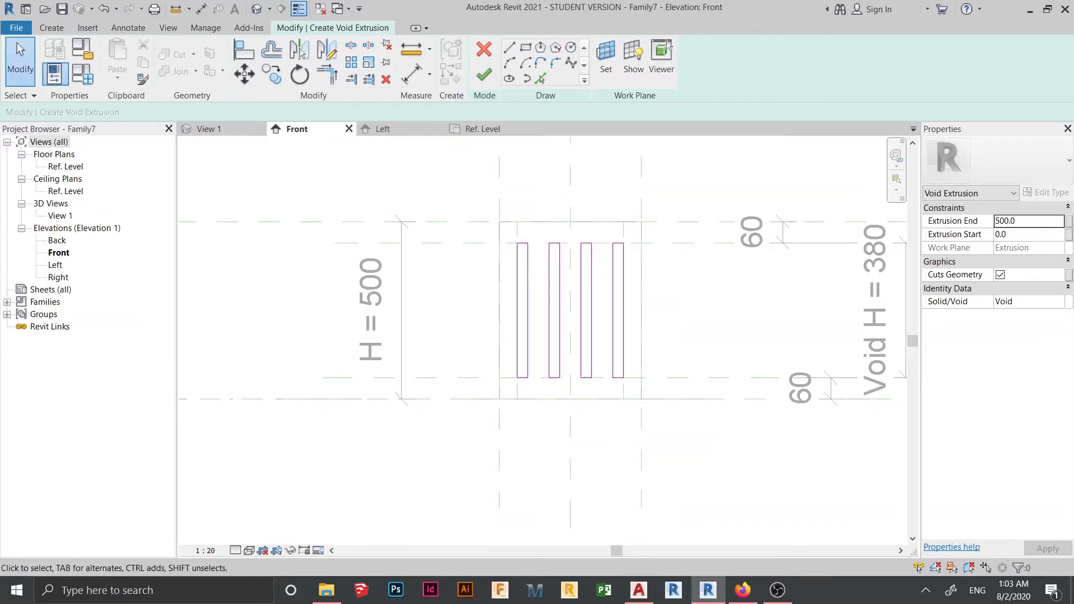
Set the void extrusion's end to 30 and finish the sketch of the four front grooves.
{"action": "left_click", "coordinate": [1029, 221]}
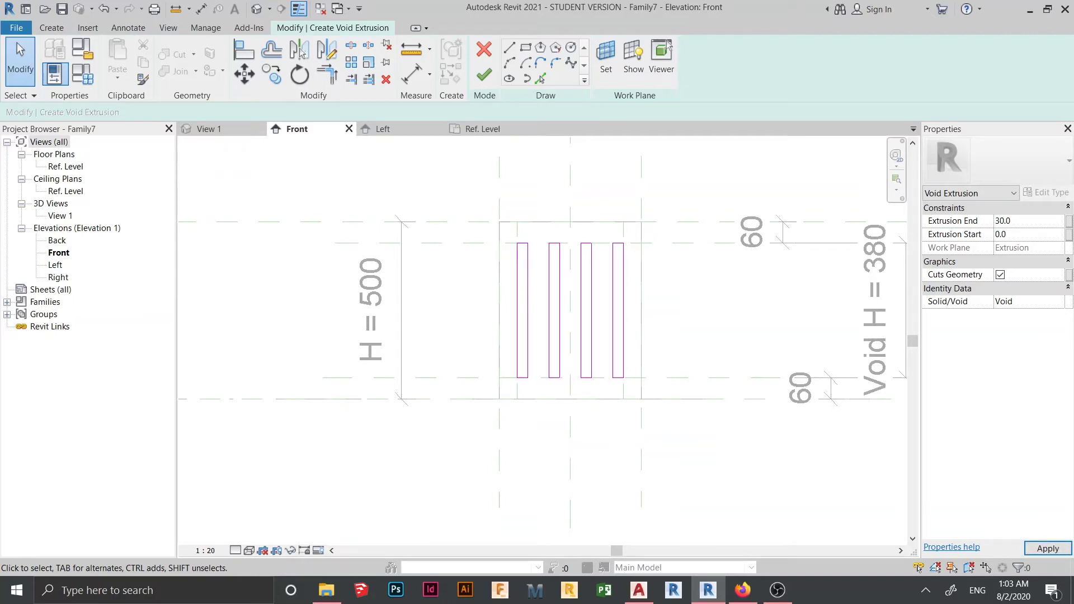
{"action": "left_click", "coordinate": [485, 75]}
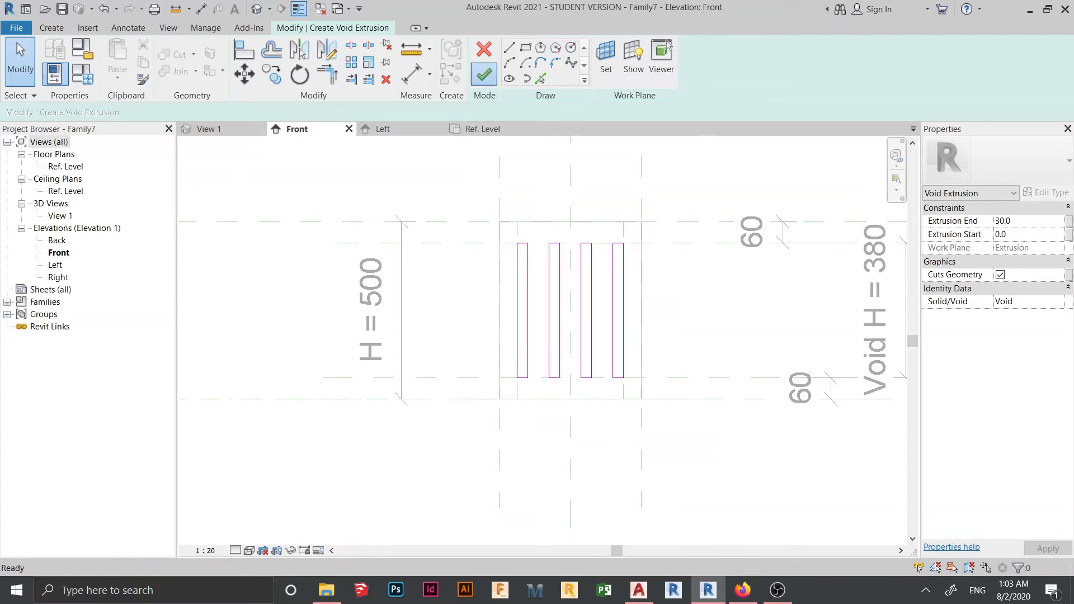
{"action": "middle_click_drag", "start_coordinate": [642, 266], "coordinate": [617, 291]}
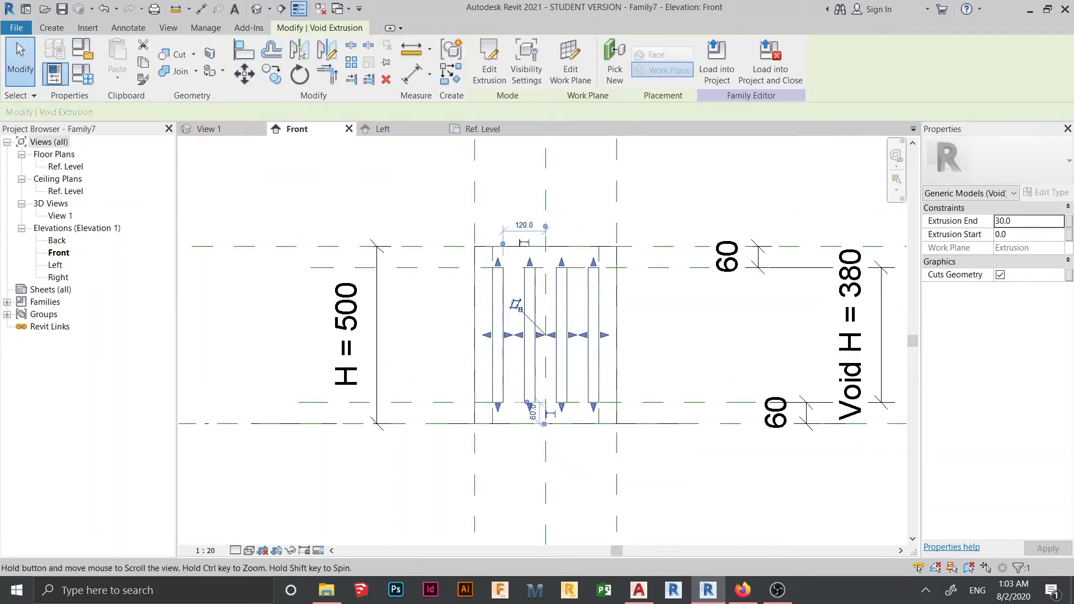
{"action": "scroll", "coordinate": [617, 290], "scroll_direction": "up", "scroll_amount": 2}
{"action": "key", "text": "Escape"}
Align the grooves' top edges to the upper inner reference plane and lock the alignment.
{"action": "key", "text": "a"}
{"action": "key", "text": "l"}
{"action": "scroll", "coordinate": [579, 219], "scroll_direction": "up", "scroll_amount": 3}
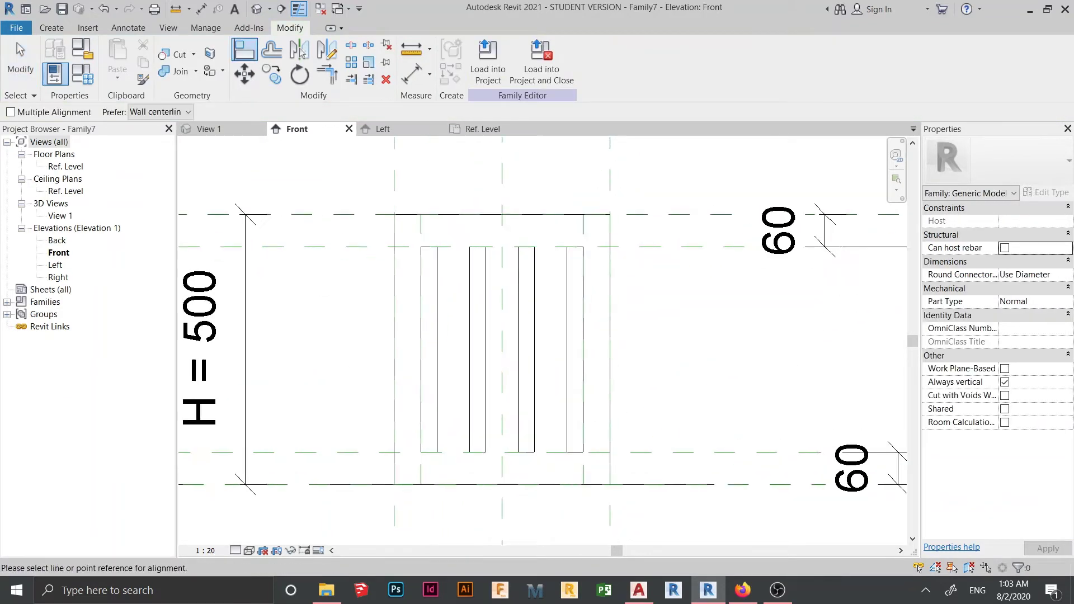
{"action": "left_click", "coordinate": [614, 280]}
{"action": "left_click", "coordinate": [555, 280]}
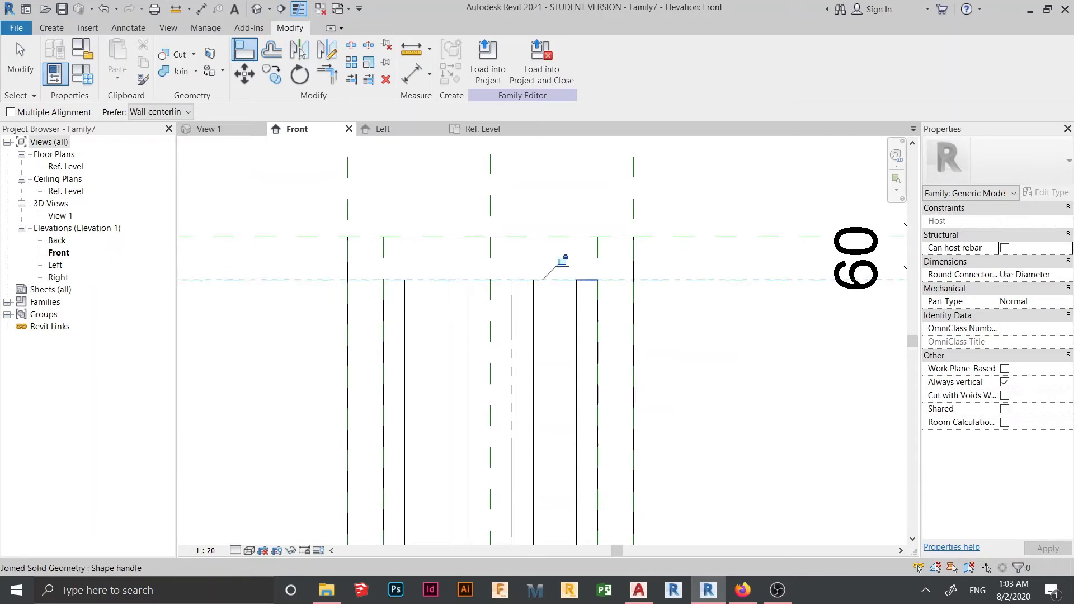
{"action": "left_click", "coordinate": [562, 260]}
{"action": "left_click", "coordinate": [553, 280]}
{"action": "left_click", "coordinate": [523, 279]}
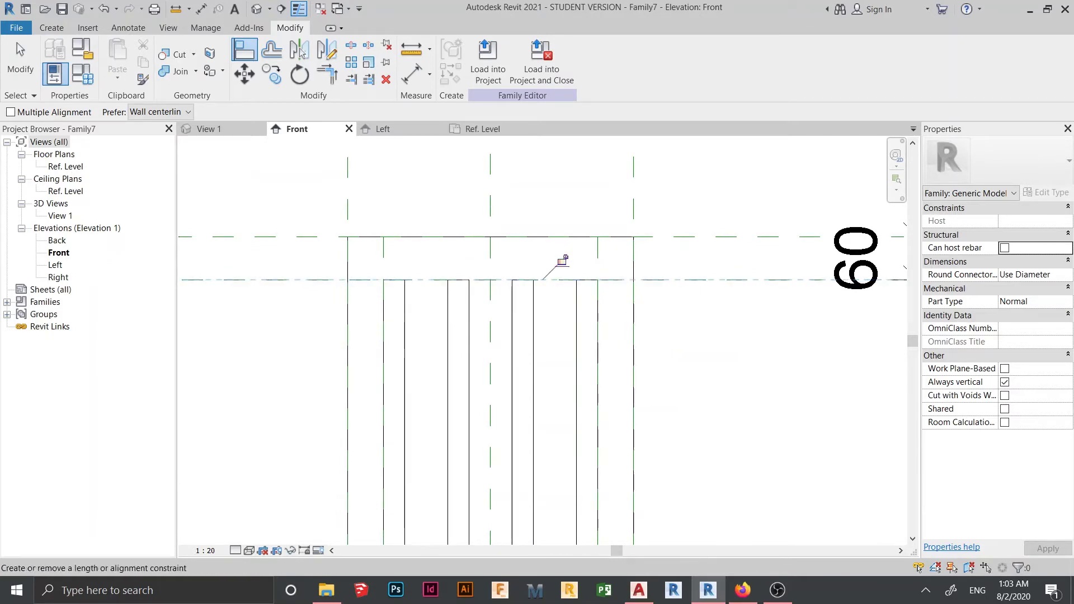
{"action": "left_click", "coordinate": [562, 260]}
{"action": "left_click", "coordinate": [551, 279]}
Align the grooves' bottom edges to the lower inner reference plane and lock the alignment.
{"action": "scroll", "coordinate": [562, 260], "scroll_direction": "down", "scroll_amount": 3}
{"action": "middle_click_drag", "start_coordinate": [610, 470], "coordinate": [610, 325]}
{"action": "scroll", "coordinate": [613, 326], "scroll_direction": "up", "scroll_amount": 2}
{"action": "left_click", "coordinate": [512, 299]}
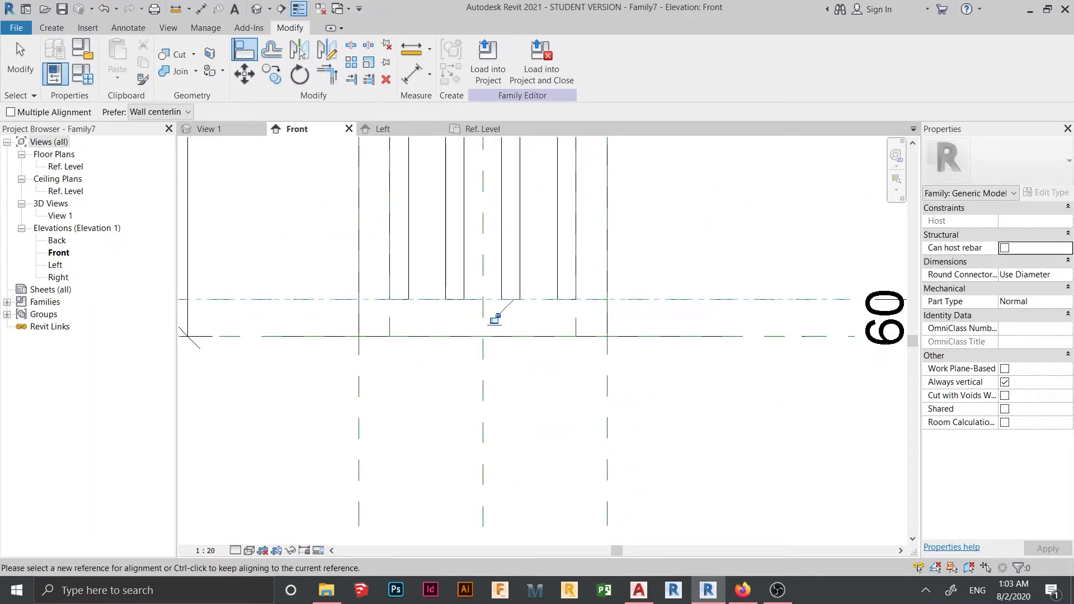
{"action": "left_click", "coordinate": [495, 318]}
{"action": "left_click", "coordinate": [488, 299]}
{"action": "left_click", "coordinate": [399, 299]}
{"action": "left_click", "coordinate": [495, 319]}
Align the solid block's bottom edge to the reference level and lock it.
{"action": "scroll", "coordinate": [494, 319], "scroll_direction": "down", "scroll_amount": 1}
{"action": "middle_click_drag", "start_coordinate": [495, 319], "coordinate": [362, 307]}
{"action": "left_click", "coordinate": [470, 320]}
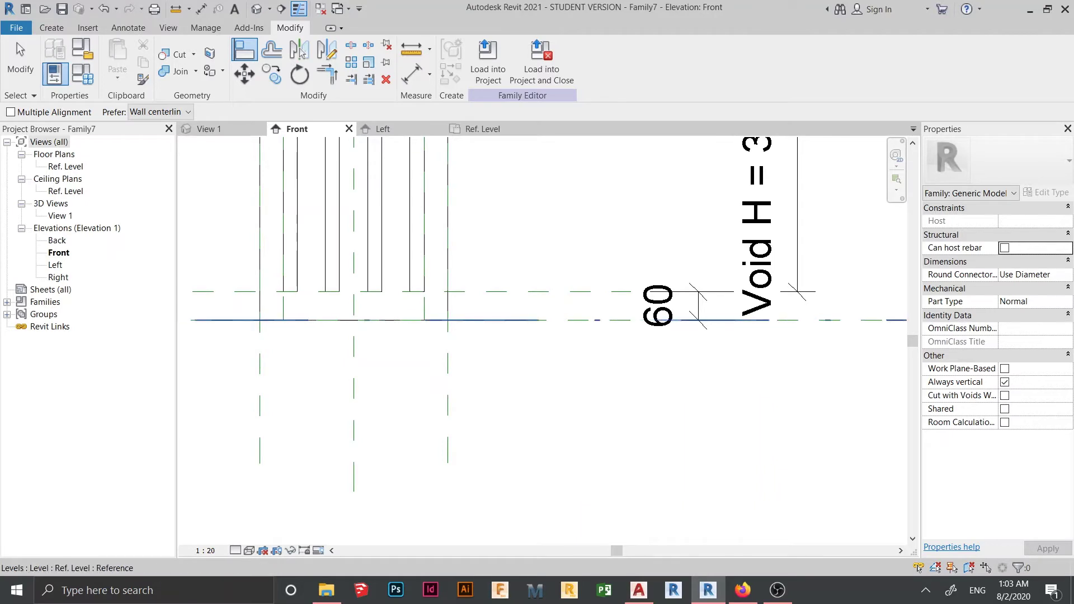
{"action": "left_click", "coordinate": [470, 320]}
{"action": "key", "text": "Escape"}
{"action": "left_click", "coordinate": [470, 320]}
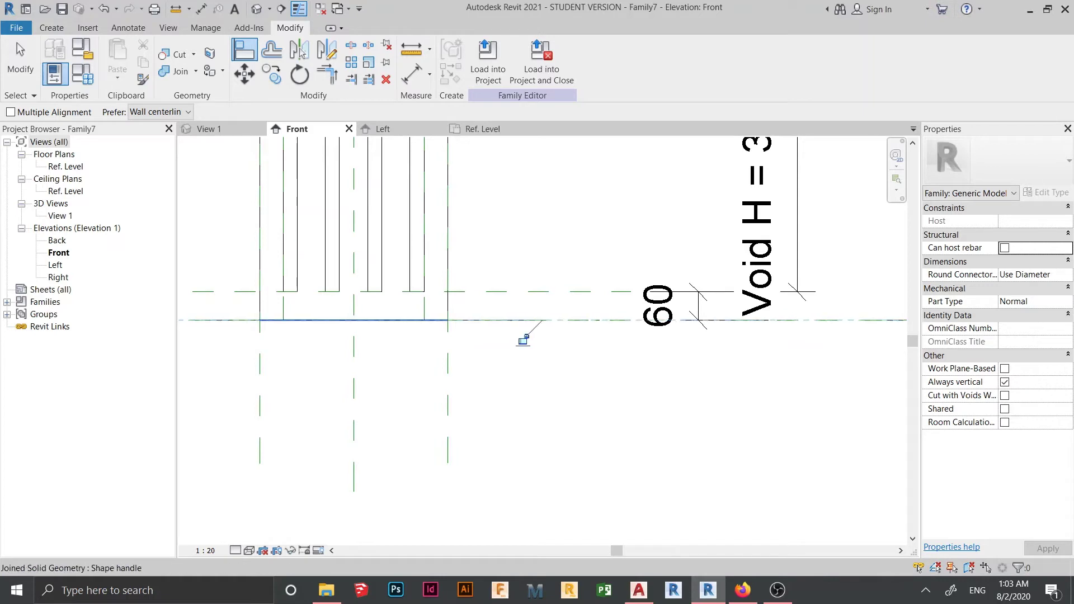
{"action": "left_click", "coordinate": [524, 340]}
Check the alignment locks of the groove void and block at the inner and outer horizontal planes.
{"action": "scroll", "coordinate": [525, 340], "scroll_direction": "down", "scroll_amount": 1}
{"action": "middle_click_drag", "start_coordinate": [524, 340], "coordinate": [620, 362]}
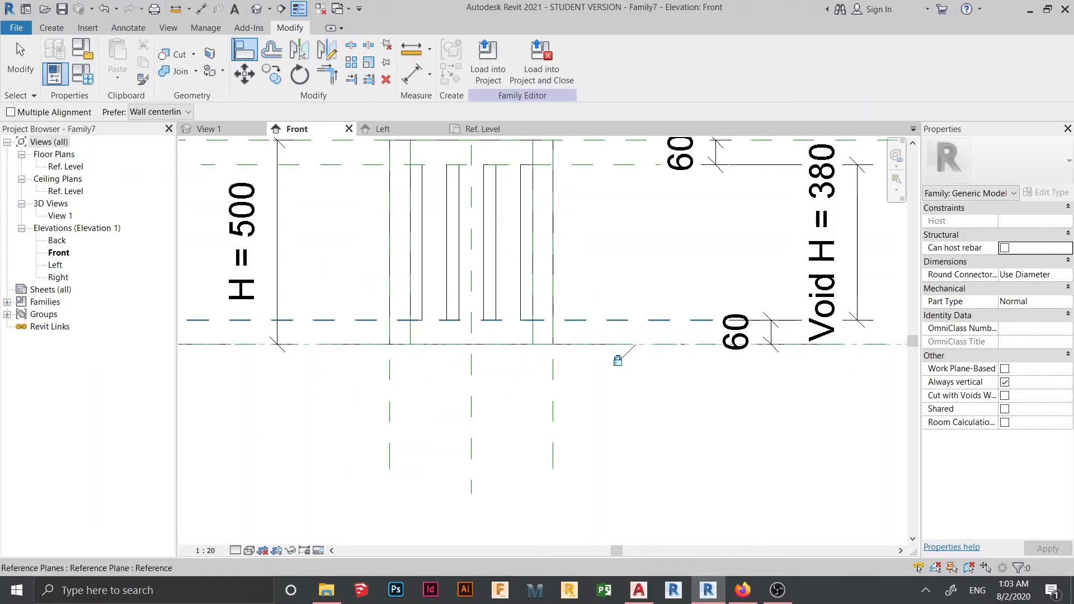
{"action": "left_click", "coordinate": [611, 320]}
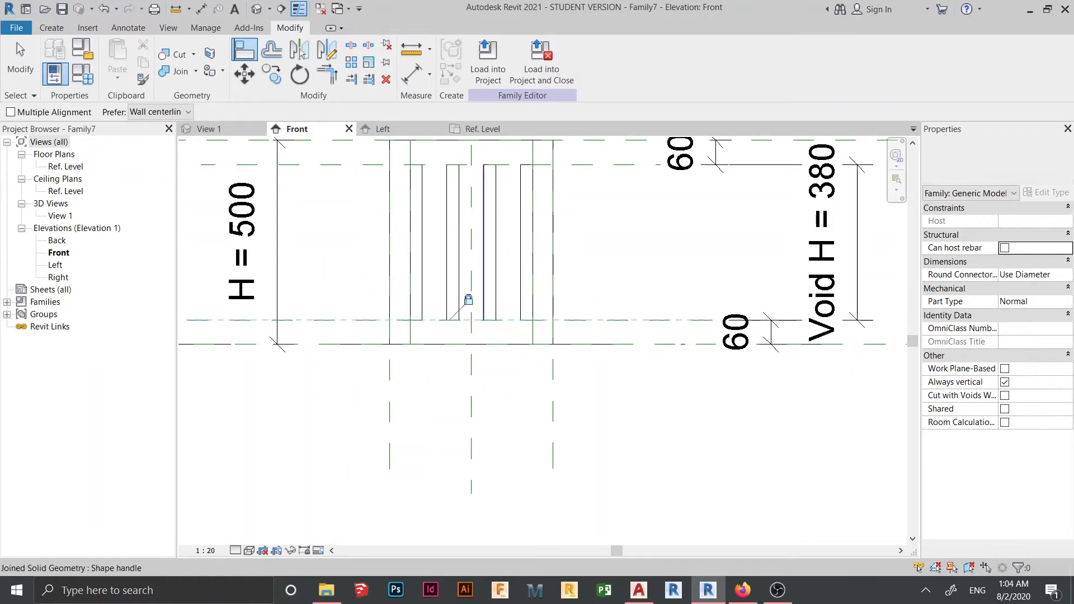
{"action": "scroll", "coordinate": [470, 301], "scroll_direction": "down", "scroll_amount": 1}
{"action": "middle_click_drag", "start_coordinate": [470, 301], "coordinate": [482, 448]}
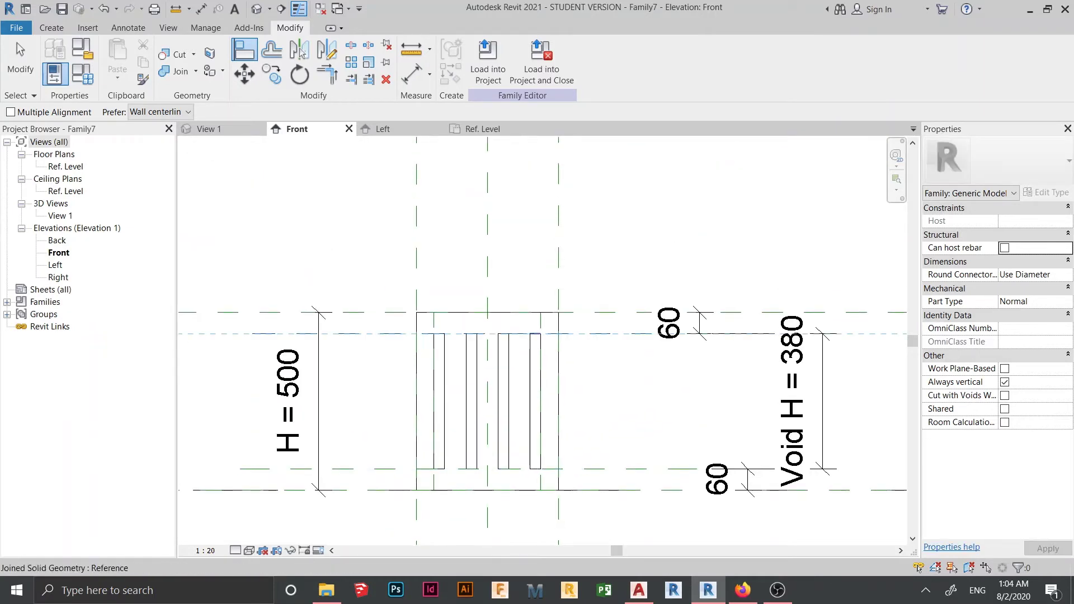
{"action": "left_click", "coordinate": [474, 334]}
{"action": "left_click", "coordinate": [453, 353]}
{"action": "left_click", "coordinate": [460, 312]}
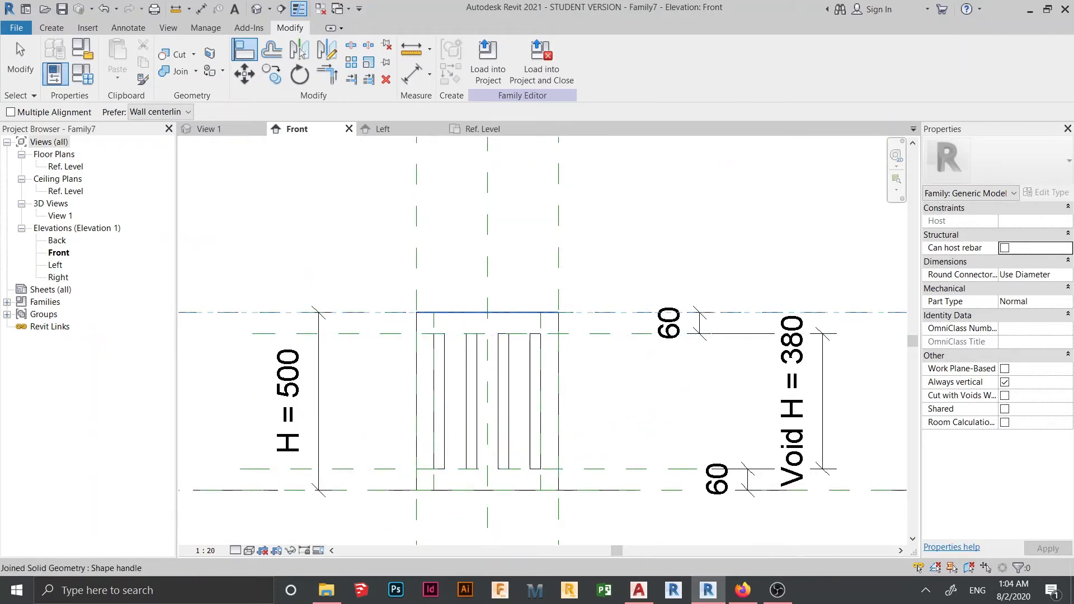
{"action": "key", "text": "Escape"}
{"action": "key", "text": "Escape"}
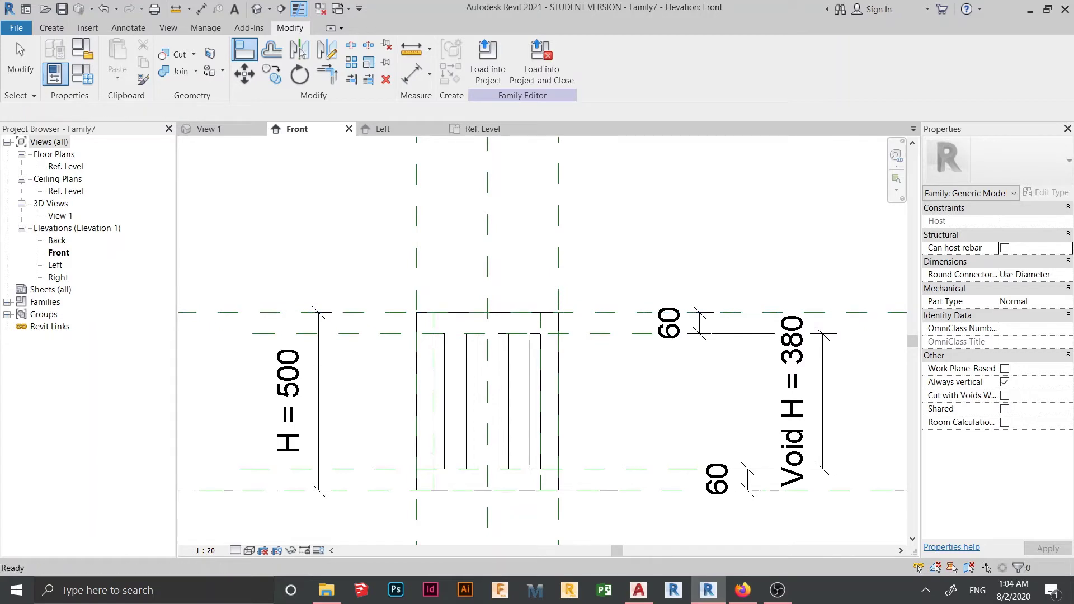
{"action": "left_click", "coordinate": [477, 392]}
{"action": "middle_click_drag", "start_coordinate": [477, 392], "coordinate": [471, 342]}
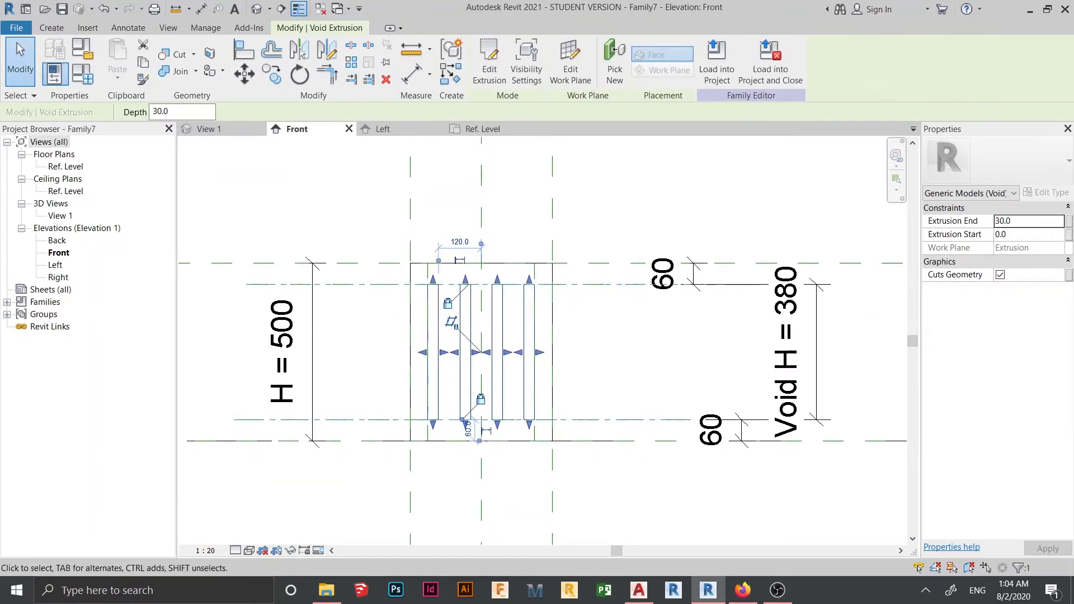
{"action": "left_click", "coordinate": [639, 379]}
{"action": "scroll", "coordinate": [639, 379], "scroll_direction": "down", "scroll_amount": 3}
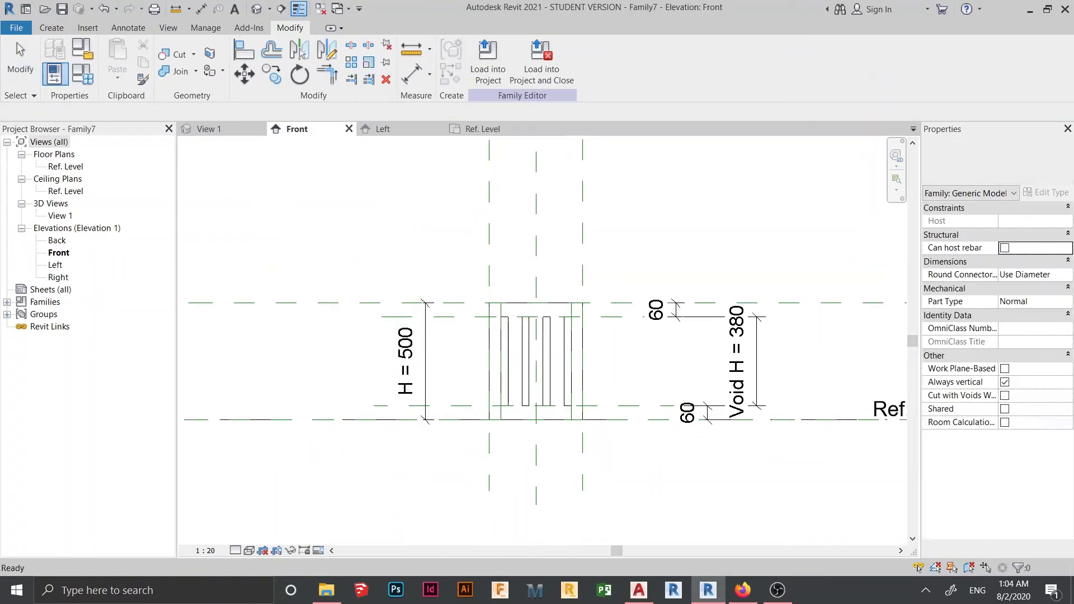
{"action": "middle_click_drag", "start_coordinate": [640, 379], "coordinate": [780, 358]}
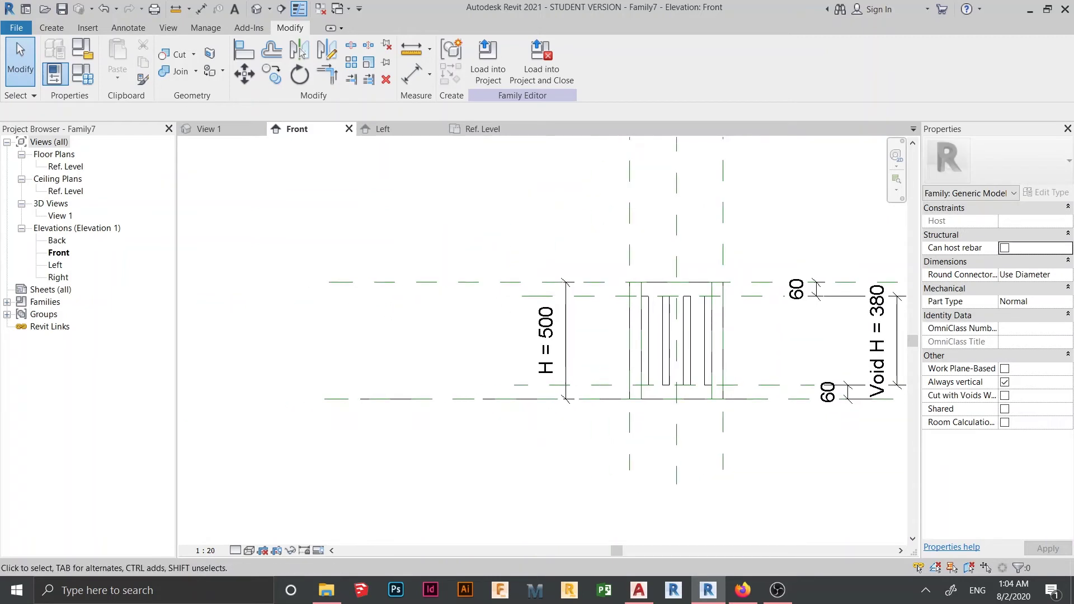
Set H to 600 and Void H to 480 in the family types and apply both values.
{"action": "left_click", "coordinate": [82, 73]}
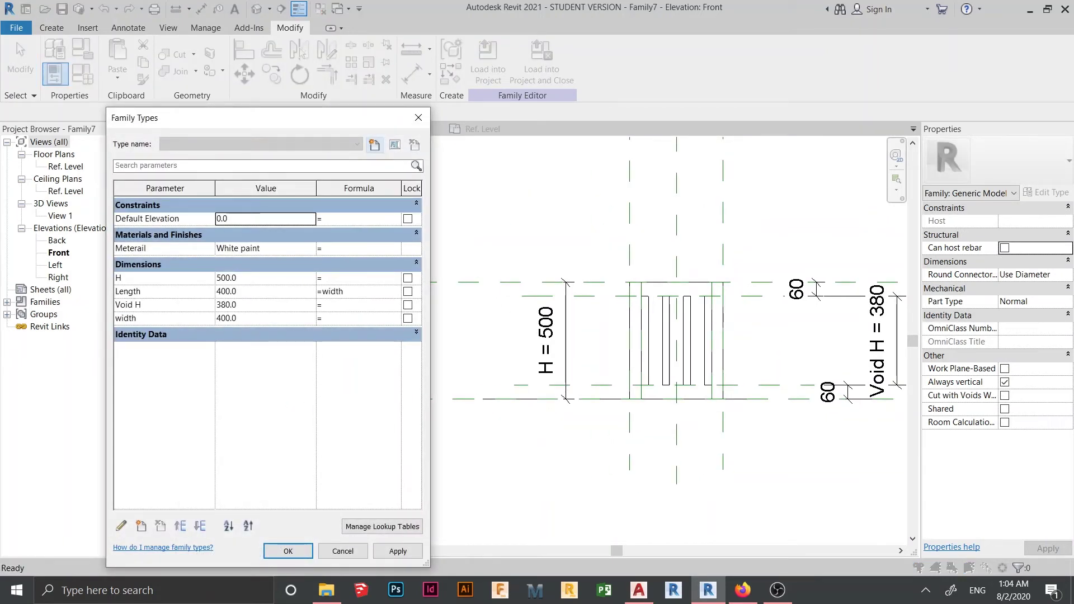
{"action": "double_click", "coordinate": [265, 305]}
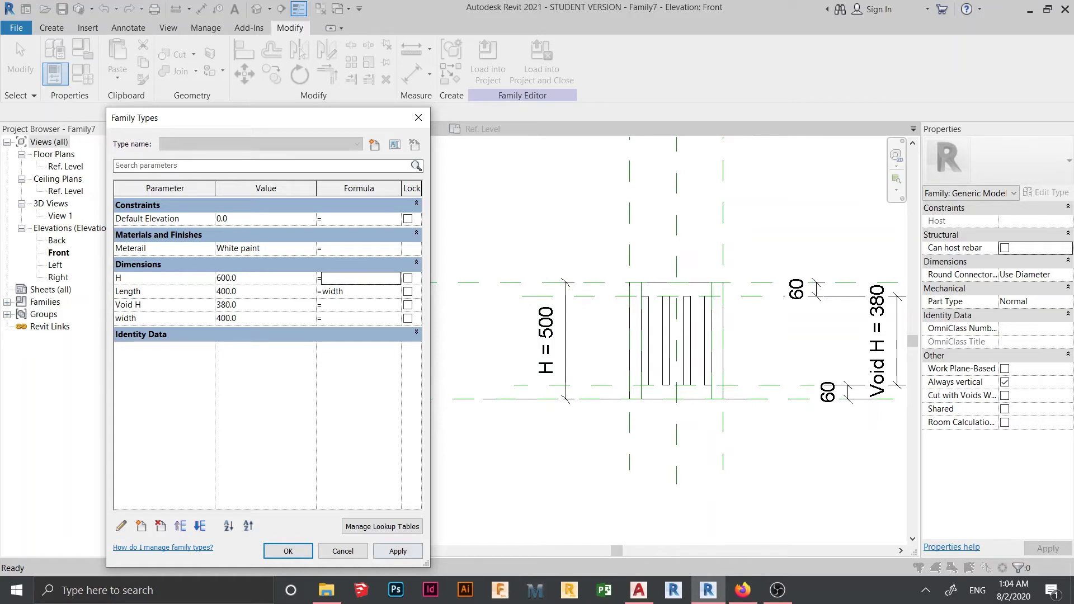
{"action": "left_click", "coordinate": [398, 551]}
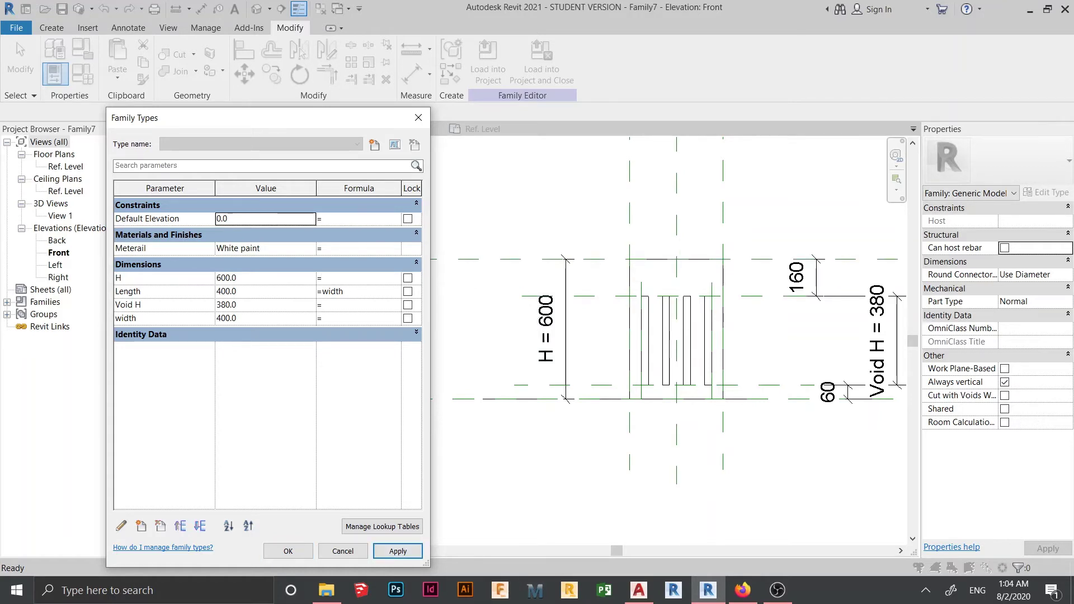
{"action": "left_click", "coordinate": [247, 305]}
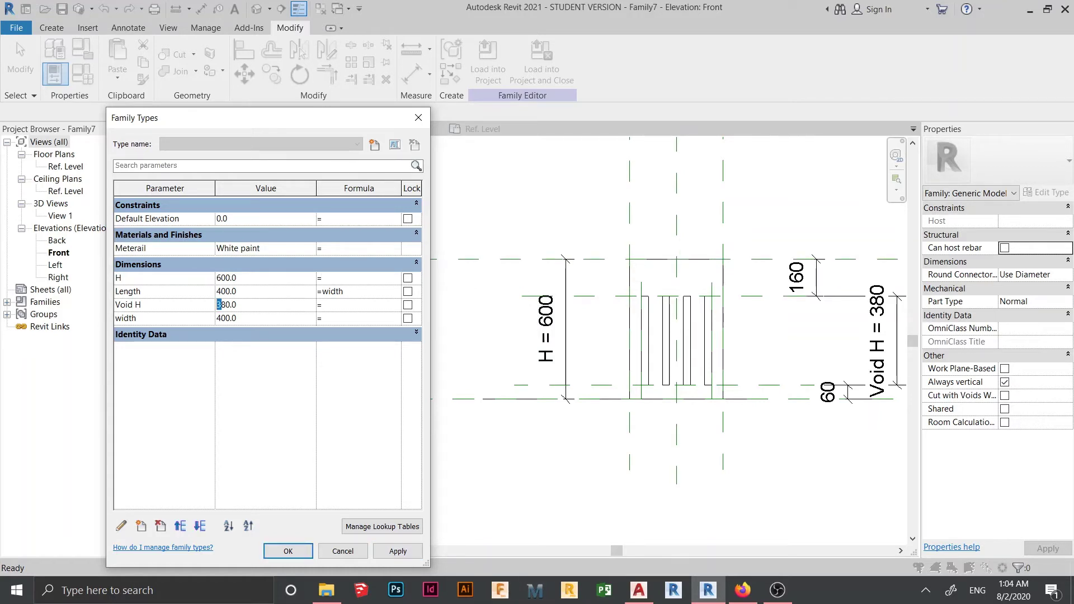
{"action": "left_click", "coordinate": [398, 551]}
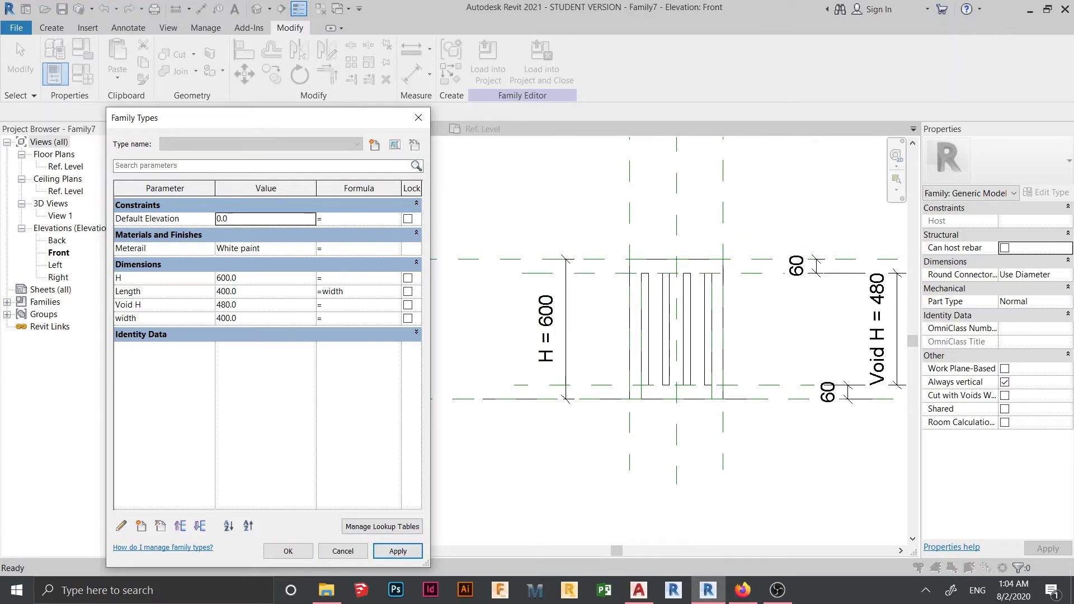
{"action": "left_click", "coordinate": [289, 551]}
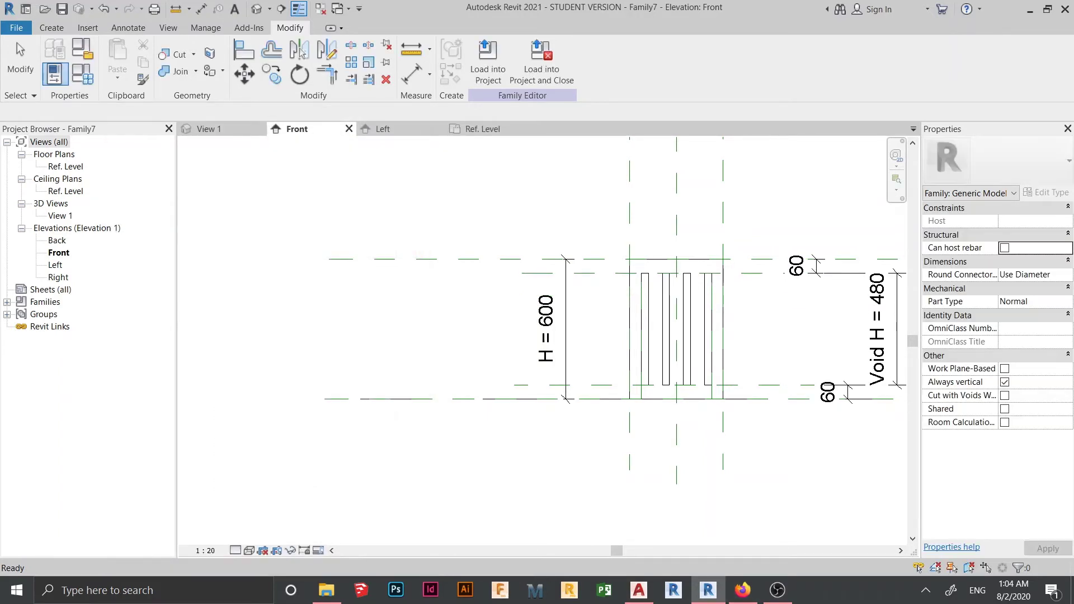
Examine in the front elevation how the block and its four grooves fit the new heights.
{"action": "middle_click_drag", "start_coordinate": [676, 302], "coordinate": [632, 367]}
{"action": "scroll", "coordinate": [640, 302], "scroll_direction": "up", "scroll_amount": 1}
{"action": "middle_click_drag", "start_coordinate": [641, 305], "coordinate": [543, 210]}
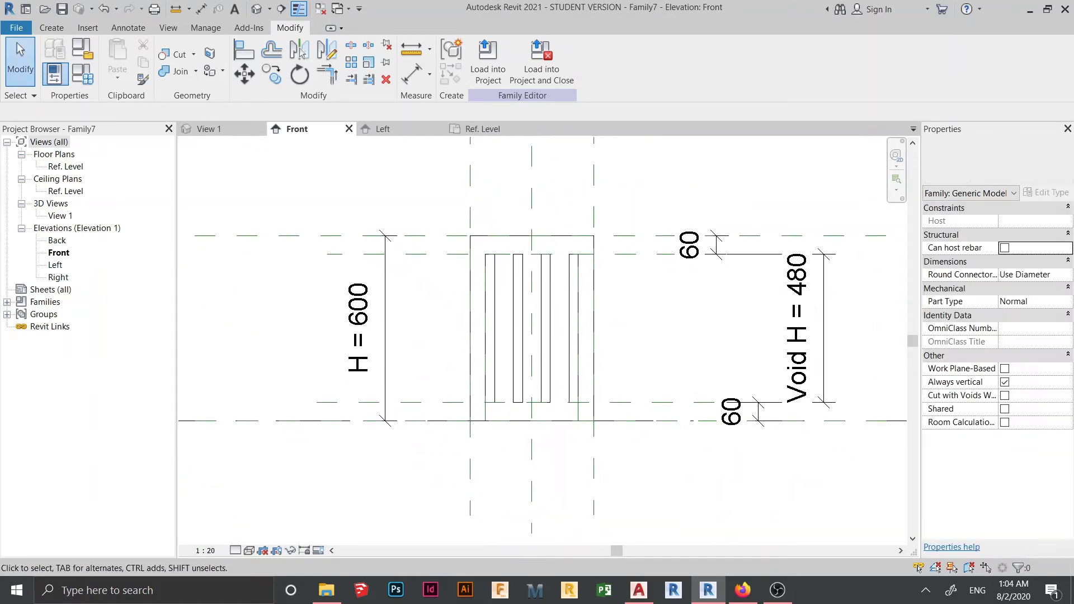
{"action": "scroll", "coordinate": [447, 396], "scroll_direction": "up", "scroll_amount": 1}
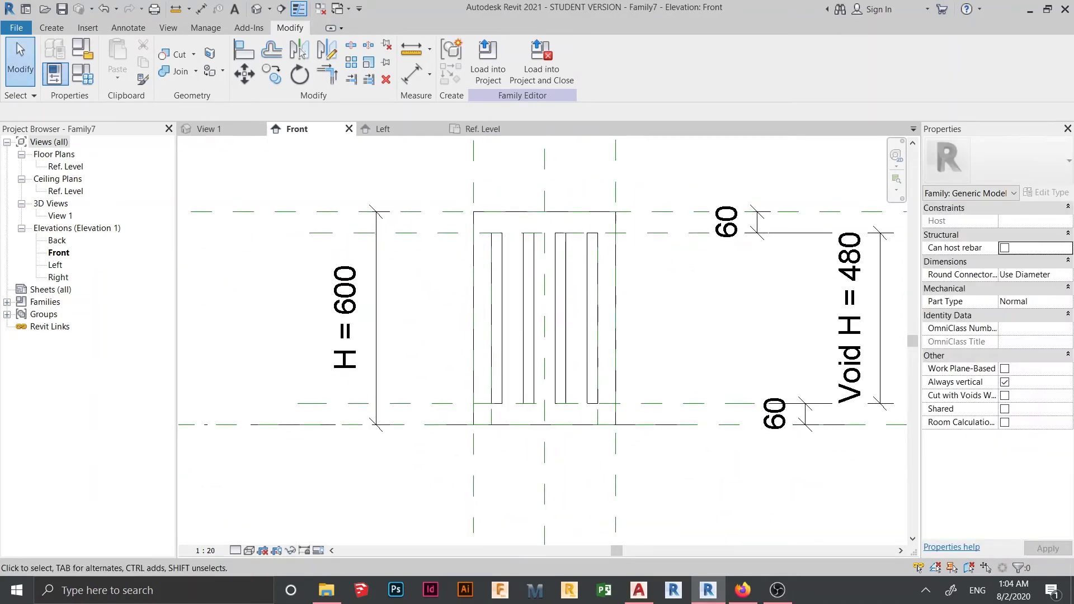
{"action": "middle_click_drag", "start_coordinate": [623, 325], "coordinate": [626, 332]}
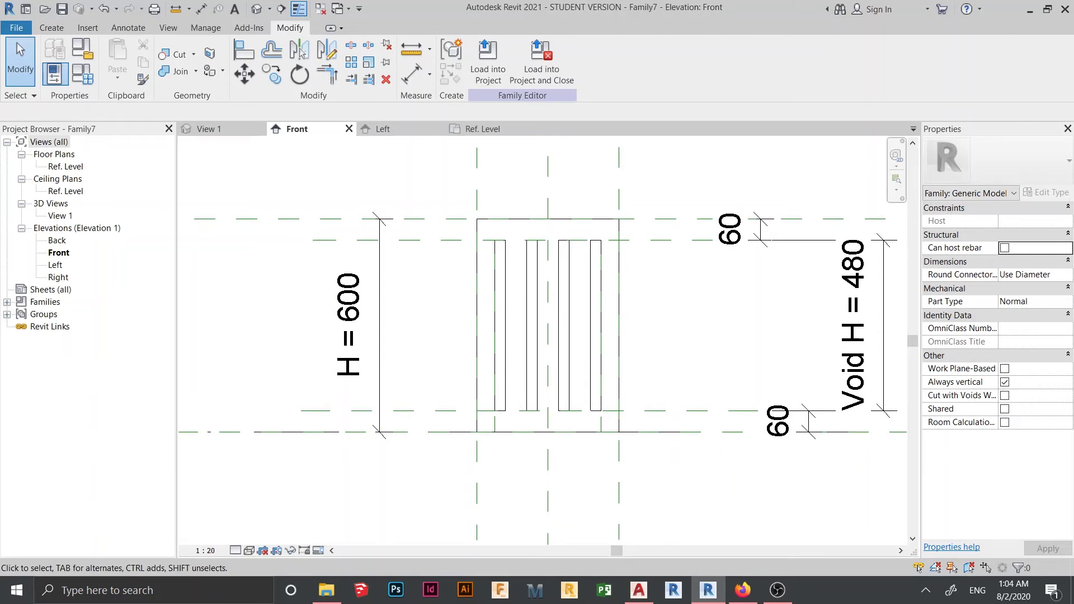
{"action": "middle_click_drag", "start_coordinate": [503, 336], "coordinate": [509, 373]}
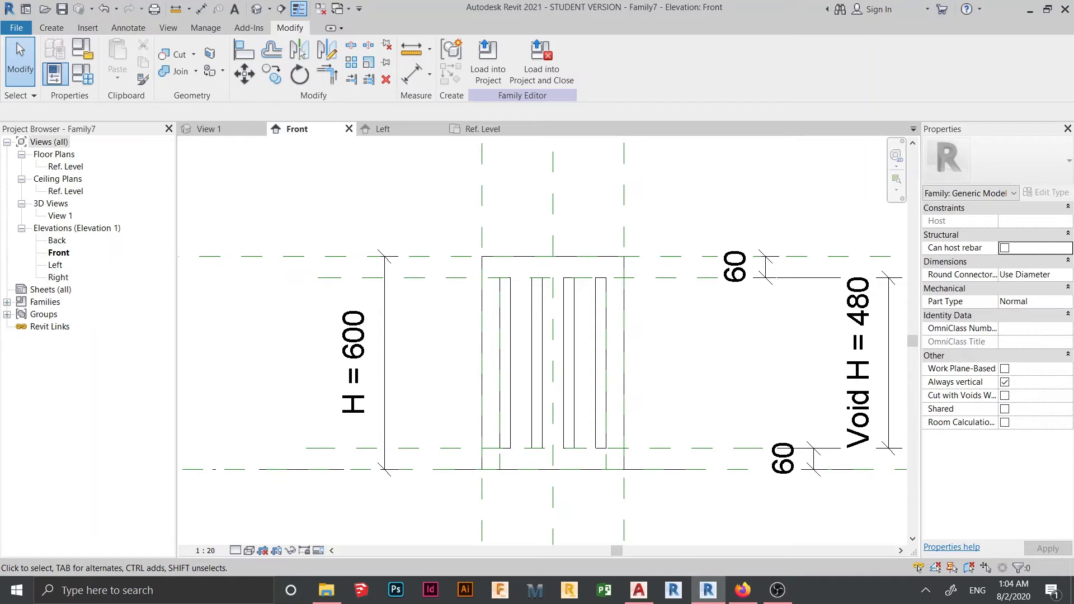
{"action": "scroll", "coordinate": [540, 335], "scroll_direction": "down", "scroll_amount": 2}
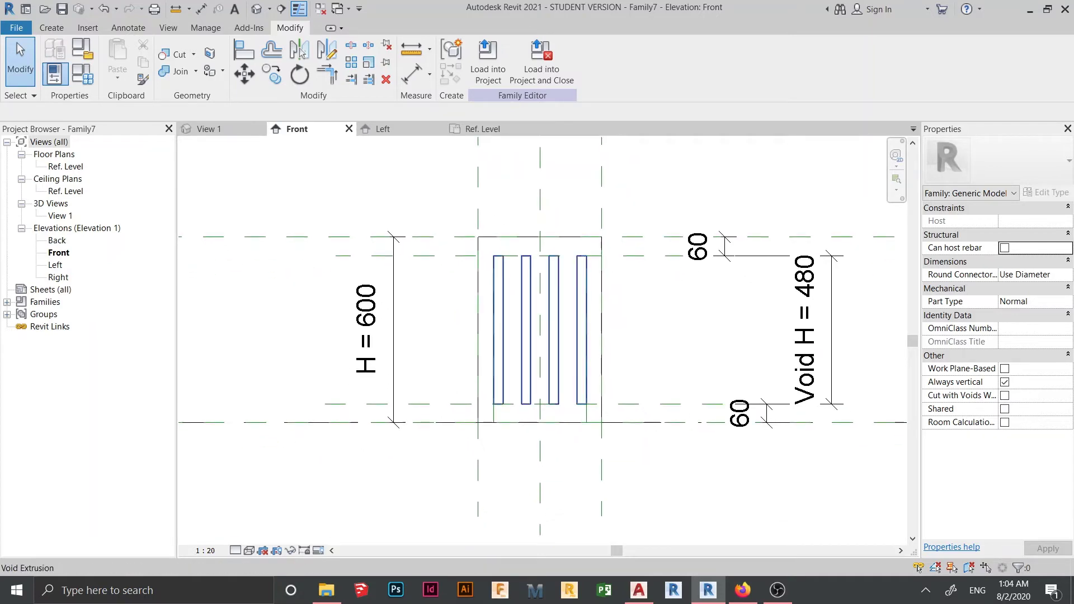
{"action": "scroll", "coordinate": [511, 425], "scroll_direction": "up", "scroll_amount": 2}
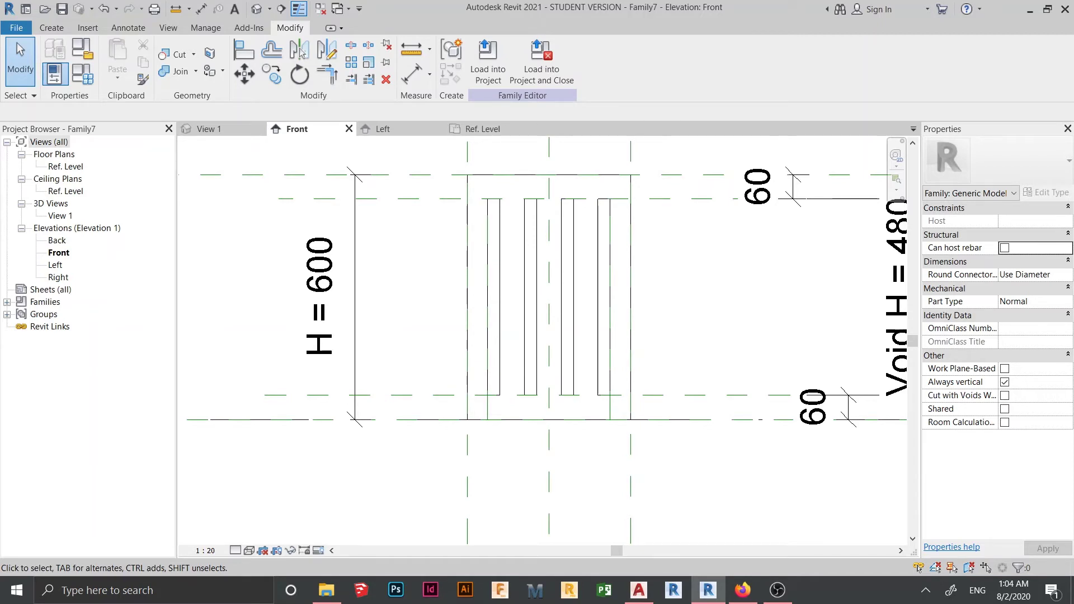
{"action": "scroll", "coordinate": [702, 493], "scroll_direction": "down", "scroll_amount": 3}
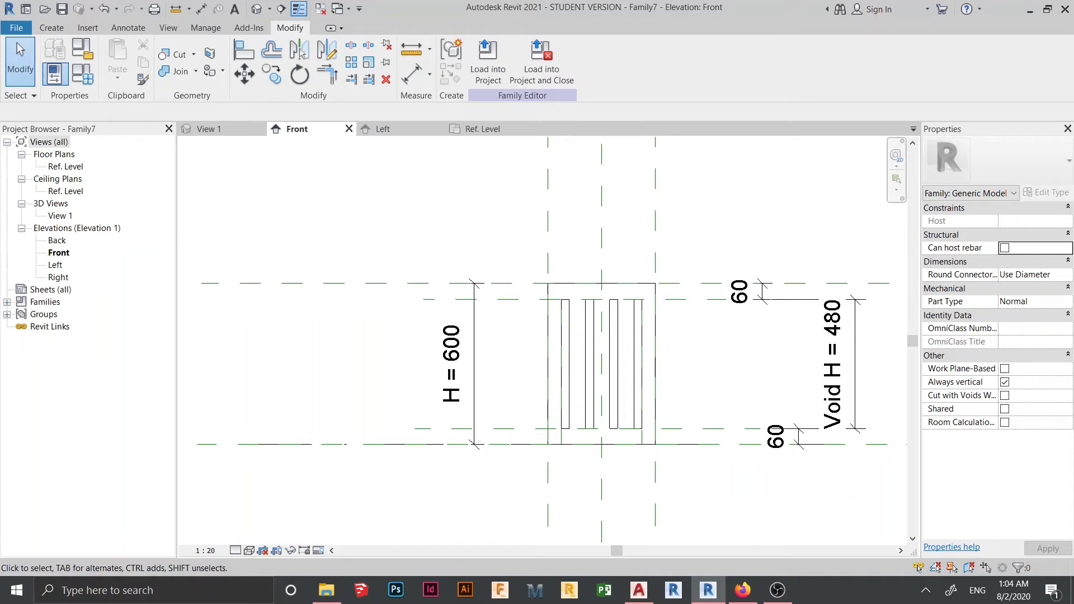
{"action": "middle_click_drag", "start_coordinate": [694, 369], "coordinate": [683, 404]}
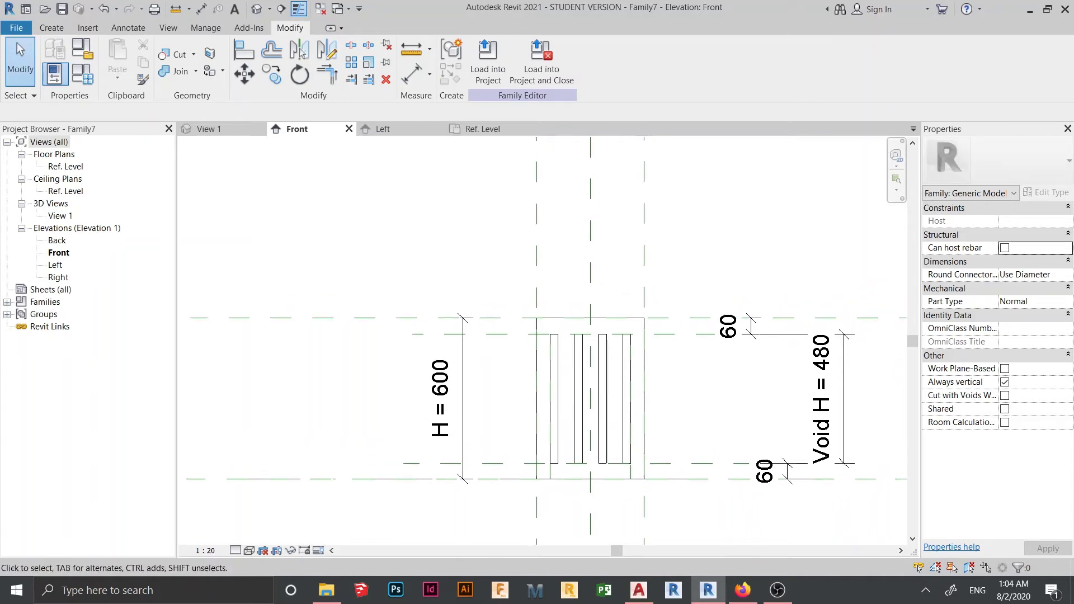
{"action": "middle_click_drag", "start_coordinate": [590, 398], "coordinate": [581, 364]}
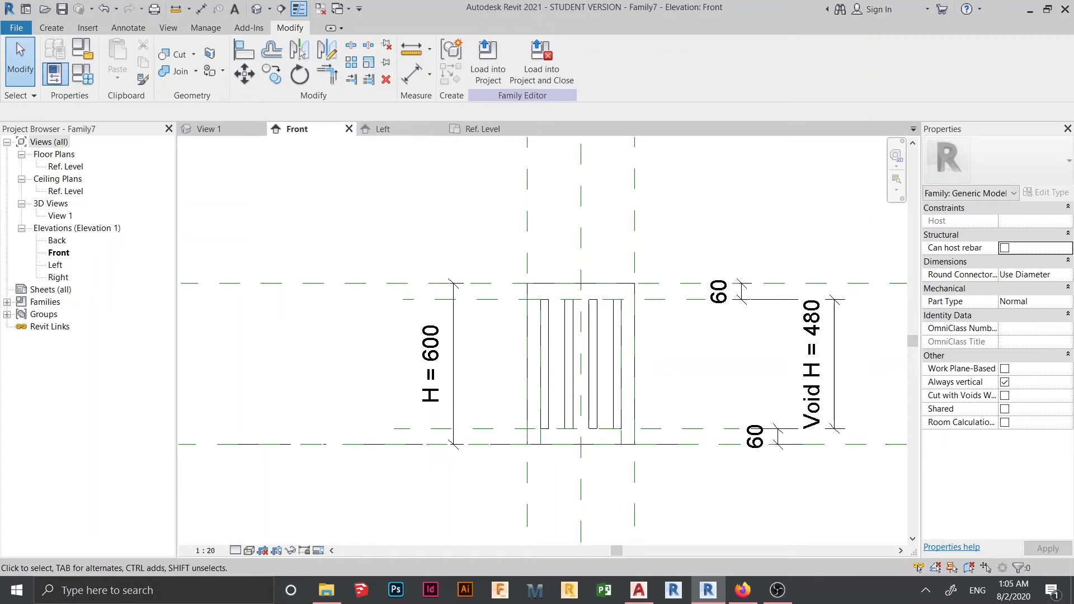
Mirror a copy of the four-groove void extrusion about the horizontal centre reference plane in the Ref. Level plan, onto the block's back face.
{"action": "left_click", "coordinate": [482, 128]}
{"action": "scroll", "coordinate": [647, 315], "scroll_direction": "up", "scroll_amount": 3}
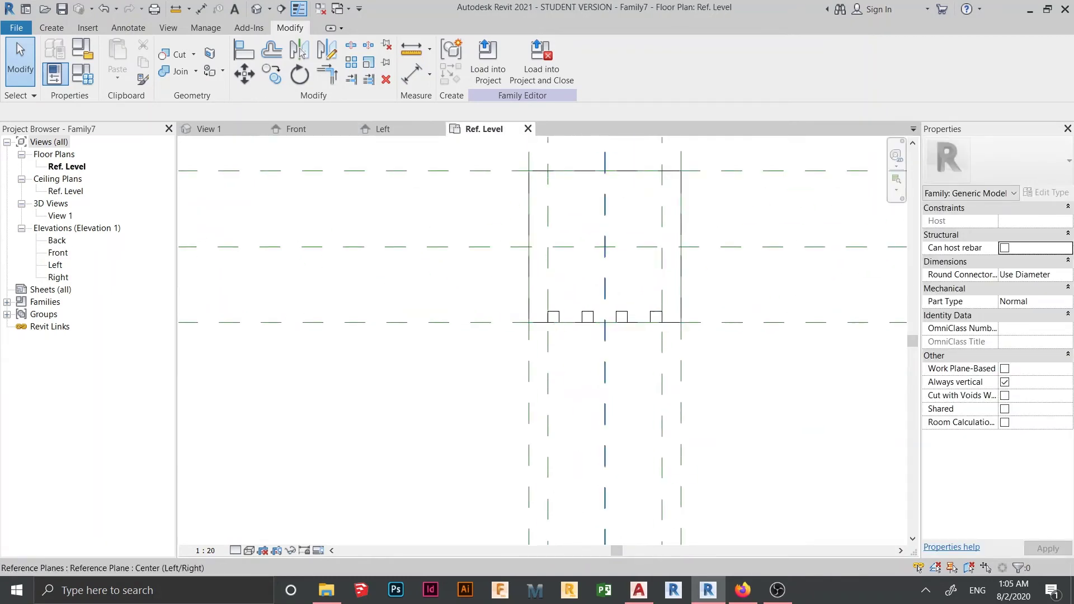
{"action": "left_click", "coordinate": [650, 315]}
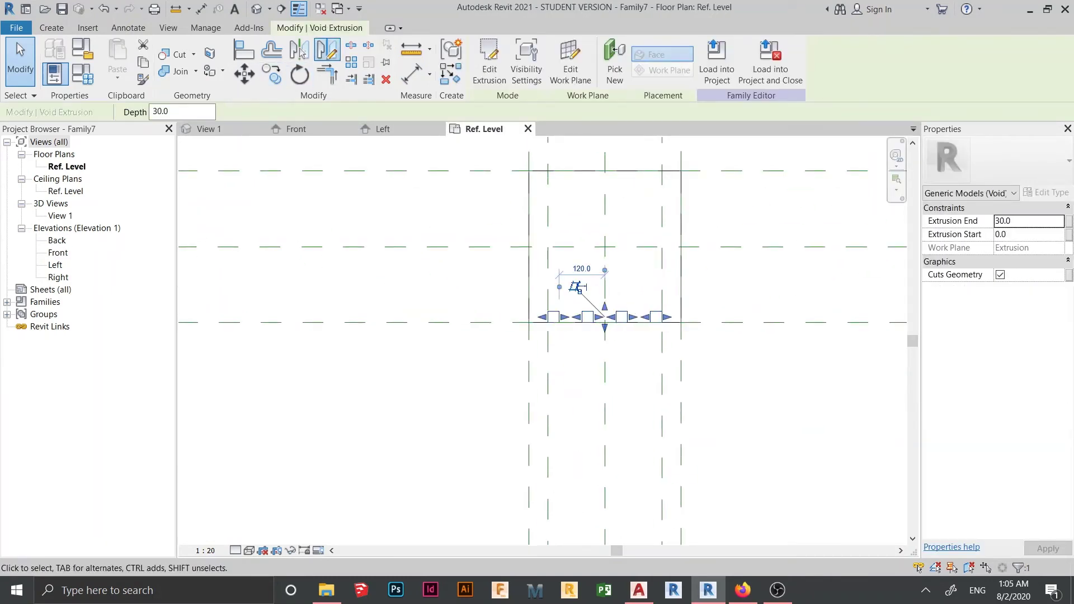
{"action": "left_click", "coordinate": [326, 50]}
{"action": "left_click", "coordinate": [529, 247]}
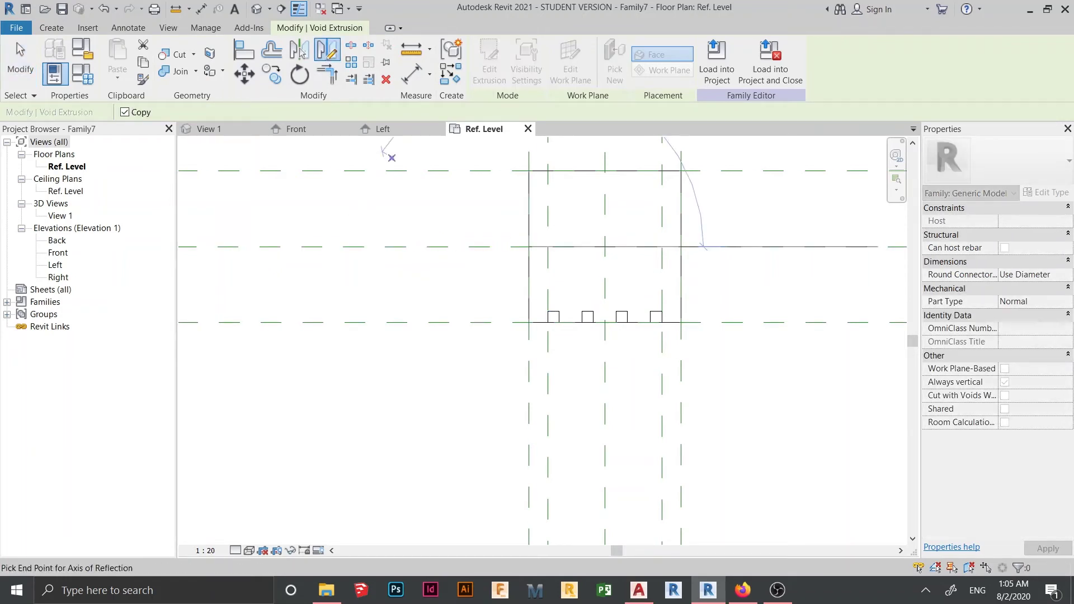
{"action": "left_click", "coordinate": [361, 247]}
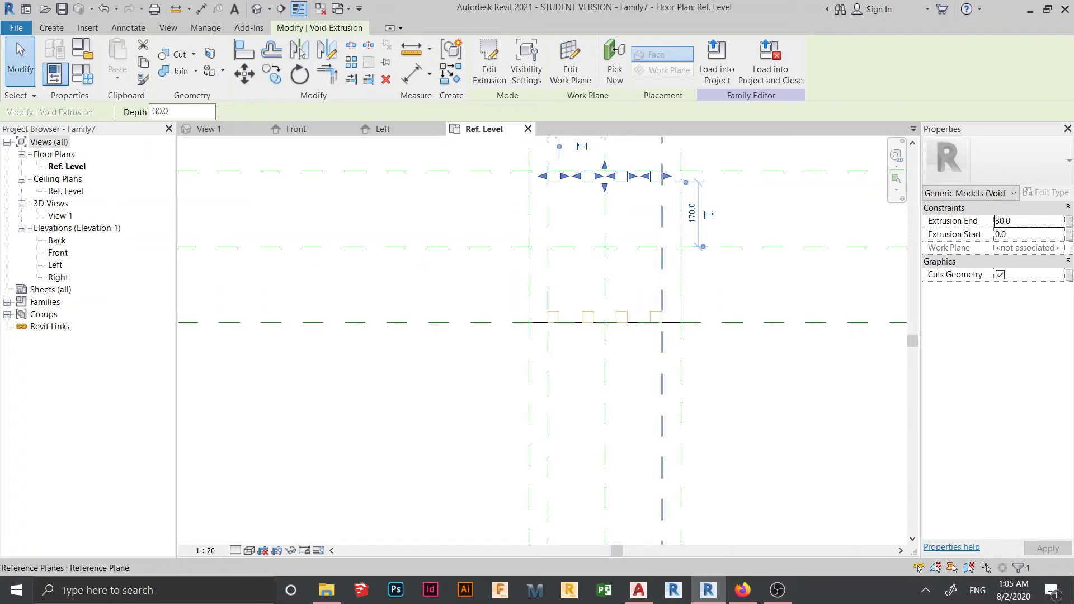
{"action": "key", "text": "Escape"}
{"action": "middle_click_drag", "start_coordinate": [610, 193], "coordinate": [592, 234]}
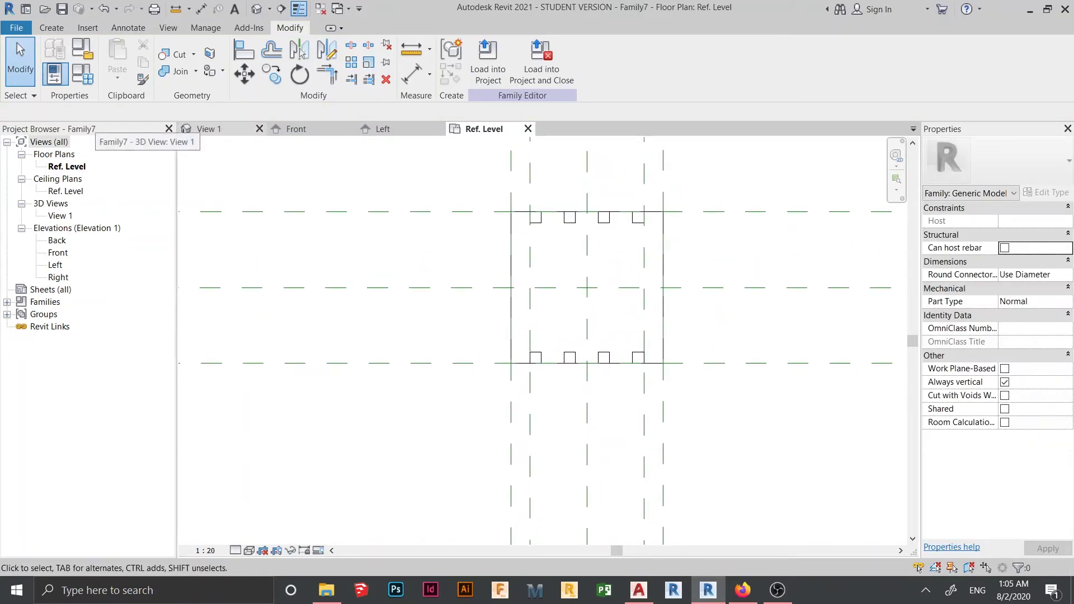
Check the grooves on both faces in the 3D view and test the family with Void H set to 300.
{"action": "left_click", "coordinate": [208, 129]}
{"action": "scroll", "coordinate": [478, 264], "scroll_direction": "down", "scroll_amount": 3}
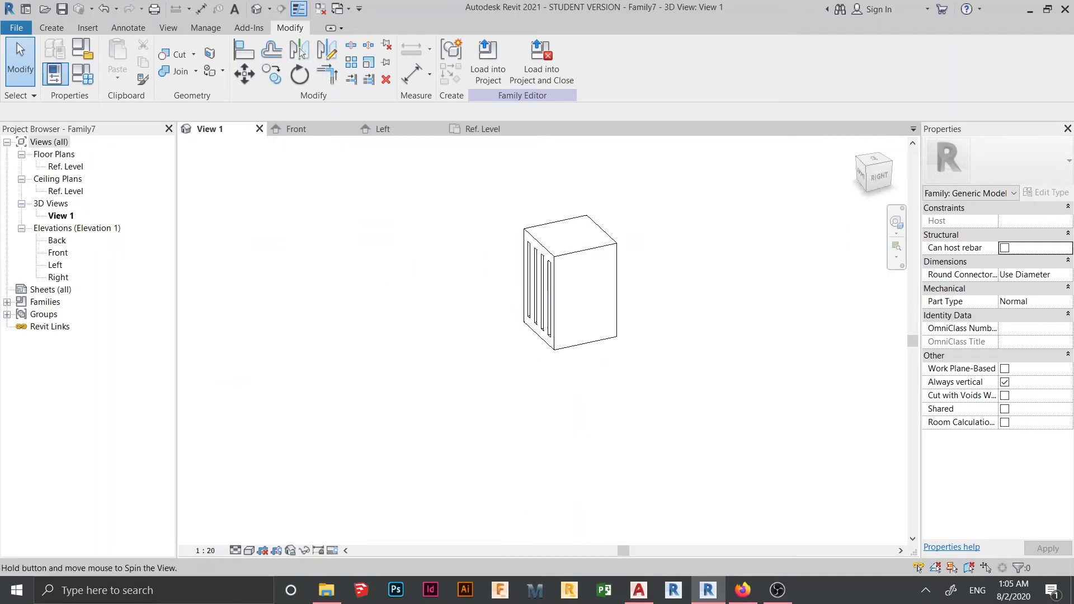
{"action": "middle_click_drag", "start_coordinate": [566, 291], "coordinate": [415, 309], "text": "shift"}
{"action": "middle_click_drag", "start_coordinate": [504, 291], "coordinate": [386, 288], "text": "shift"}
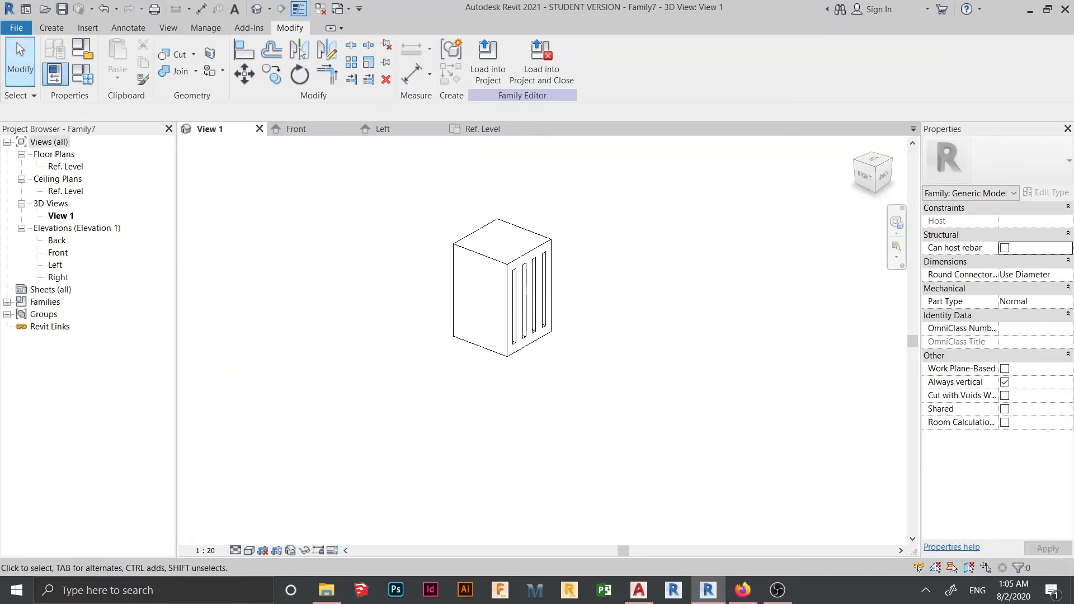
{"action": "left_click", "coordinate": [83, 74]}
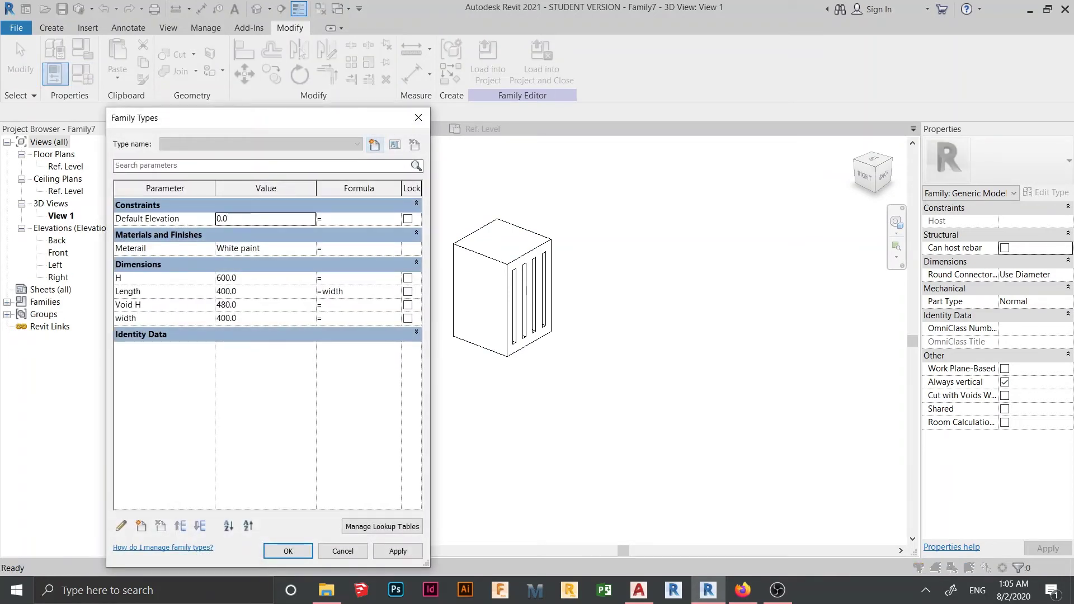
{"action": "double_click", "coordinate": [227, 278]}
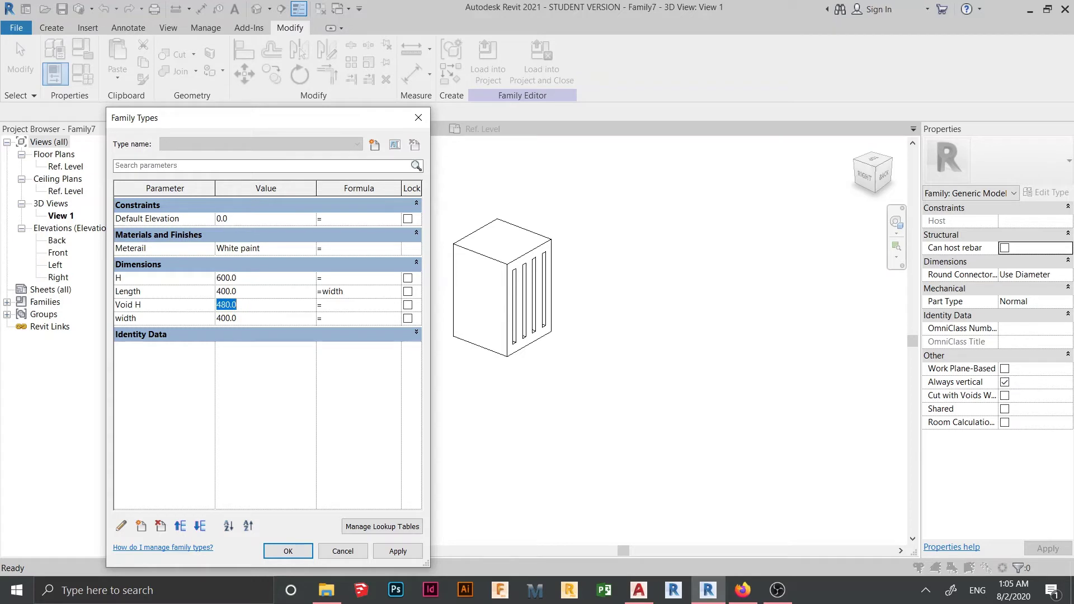
{"action": "left_click", "coordinate": [397, 551]}
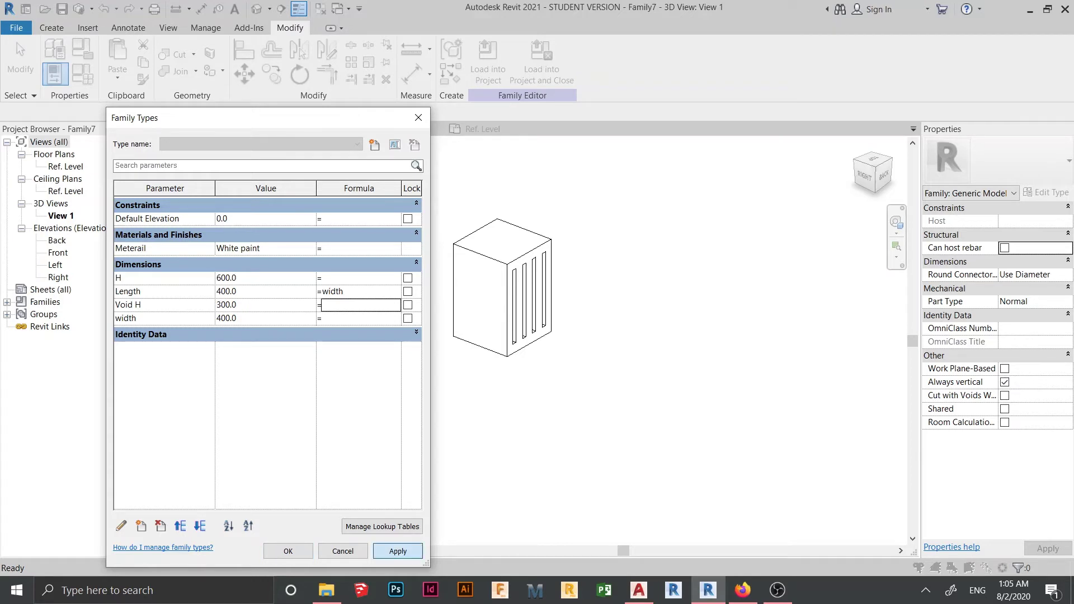
{"action": "left_click", "coordinate": [343, 550]}
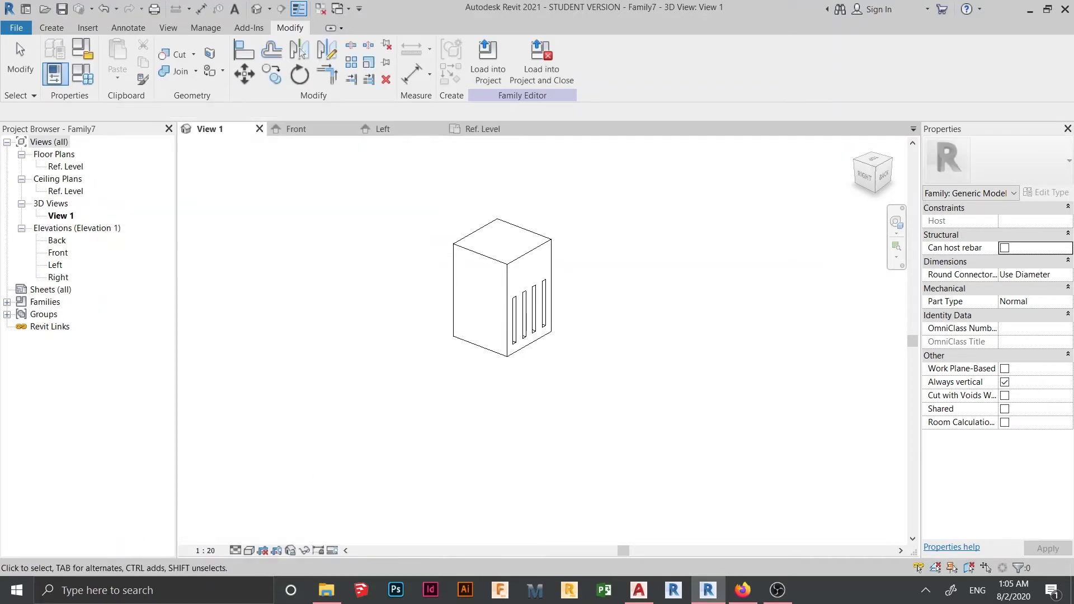
{"action": "middle_click_drag", "start_coordinate": [537, 381], "coordinate": [660, 392], "text": "shift"}
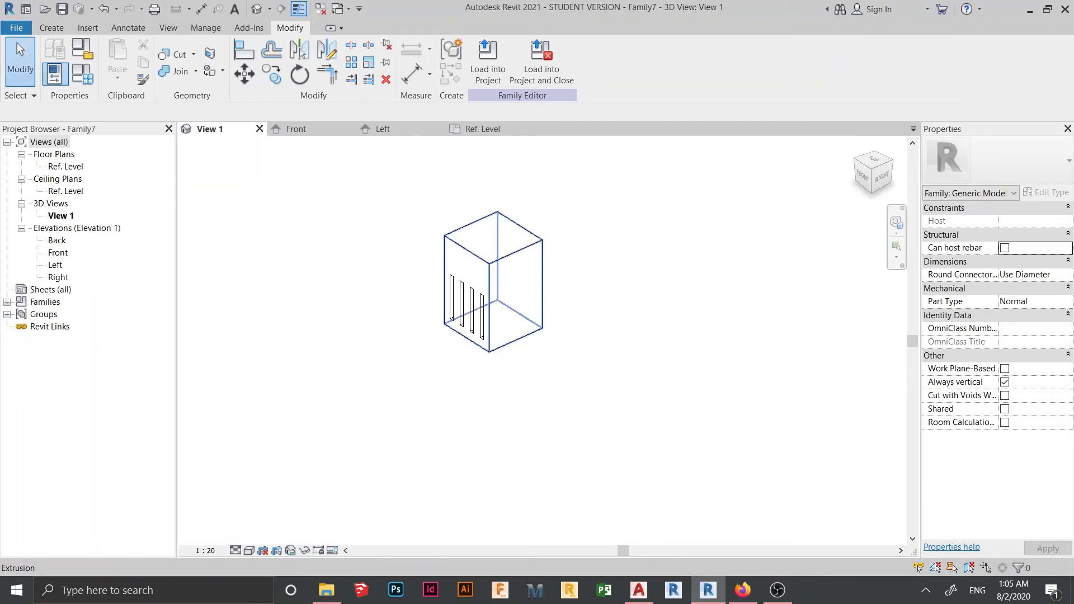
Test the block with a width of 480, applying it, and return the width to 400.
{"action": "left_click", "coordinate": [83, 73]}
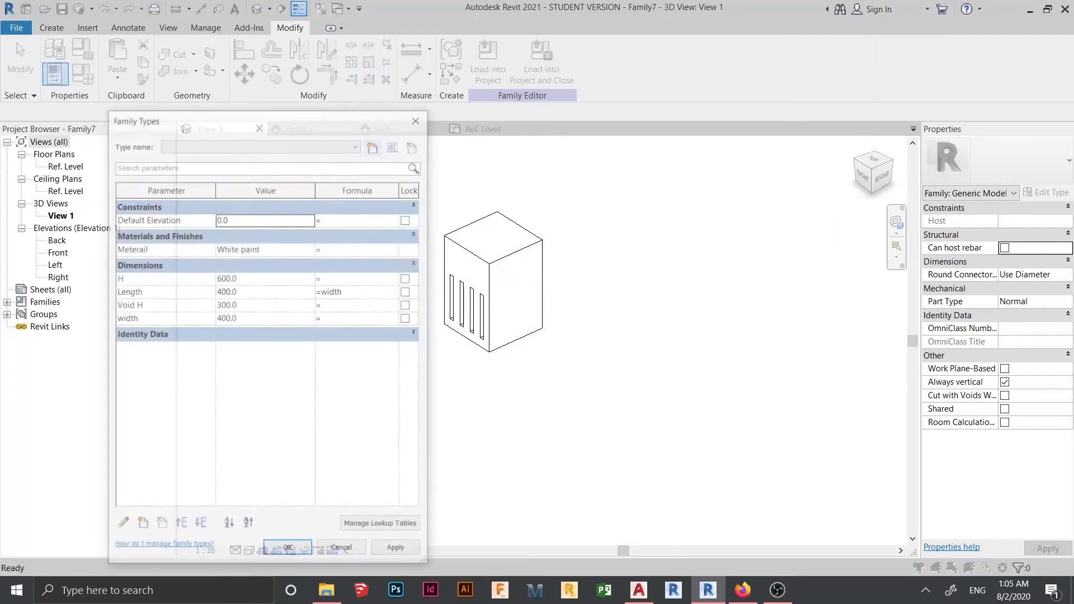
{"action": "left_click", "coordinate": [266, 292]}
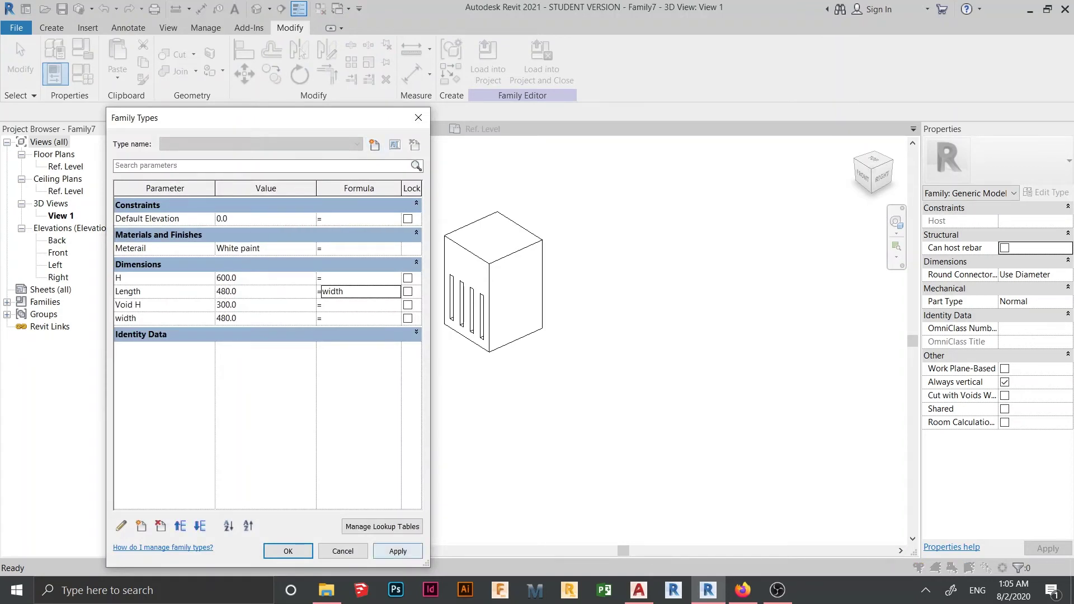
{"action": "key", "text": "Return"}
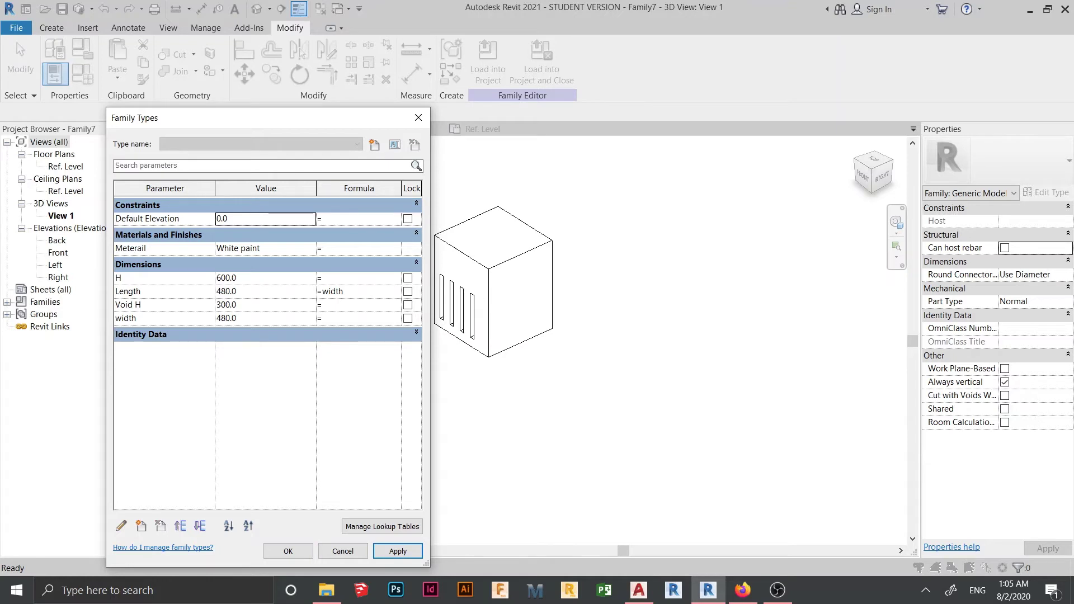
{"action": "left_click", "coordinate": [243, 291]}
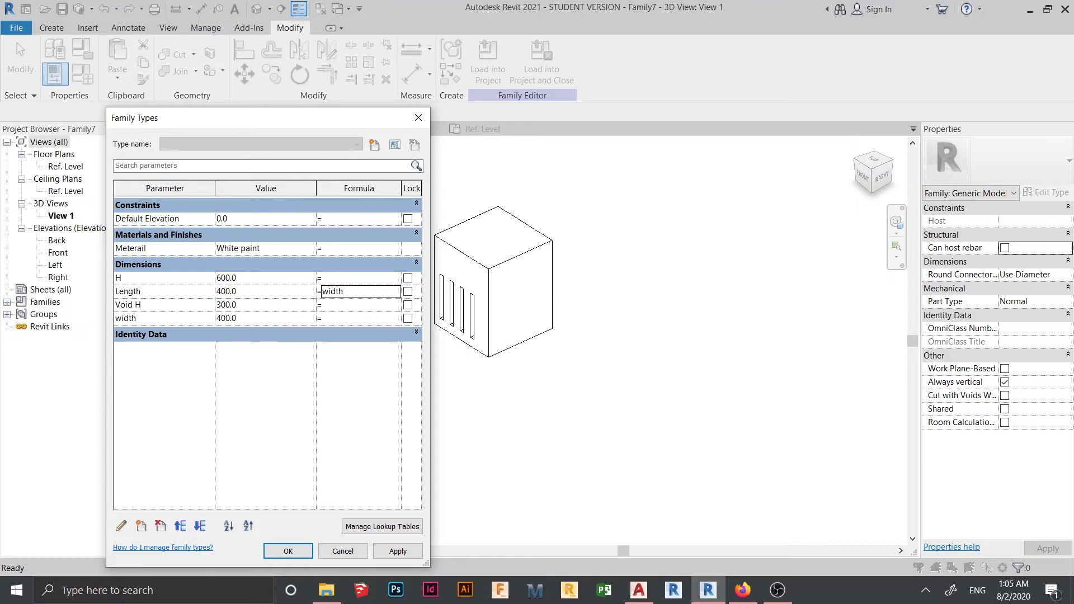
{"action": "left_click", "coordinate": [398, 551]}
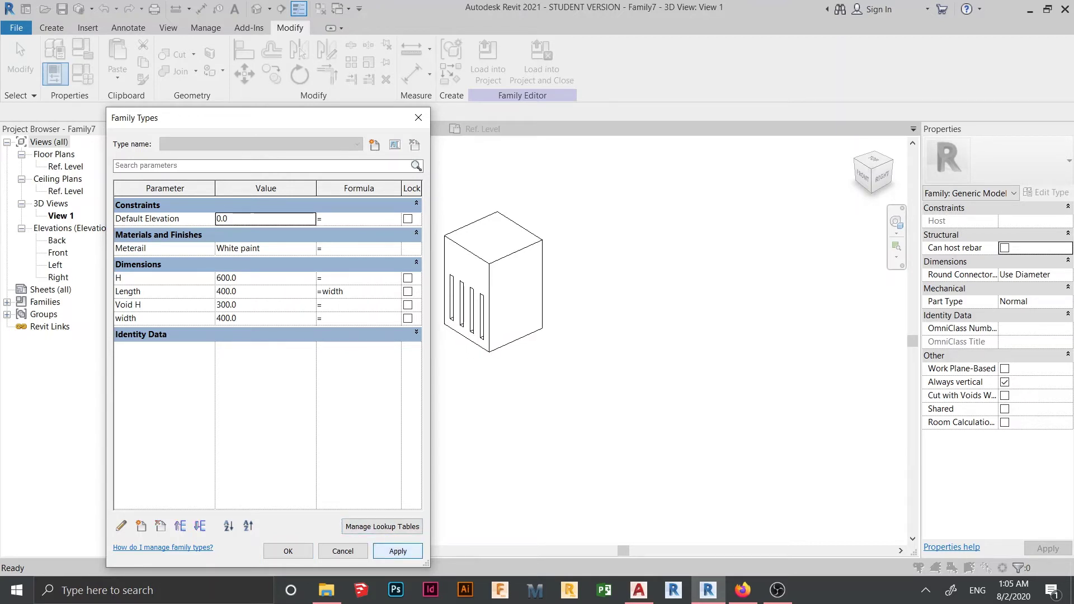
Set Void H to 480 in the family types, apply it and accept the family types settings.
{"action": "left_click", "coordinate": [251, 305]}
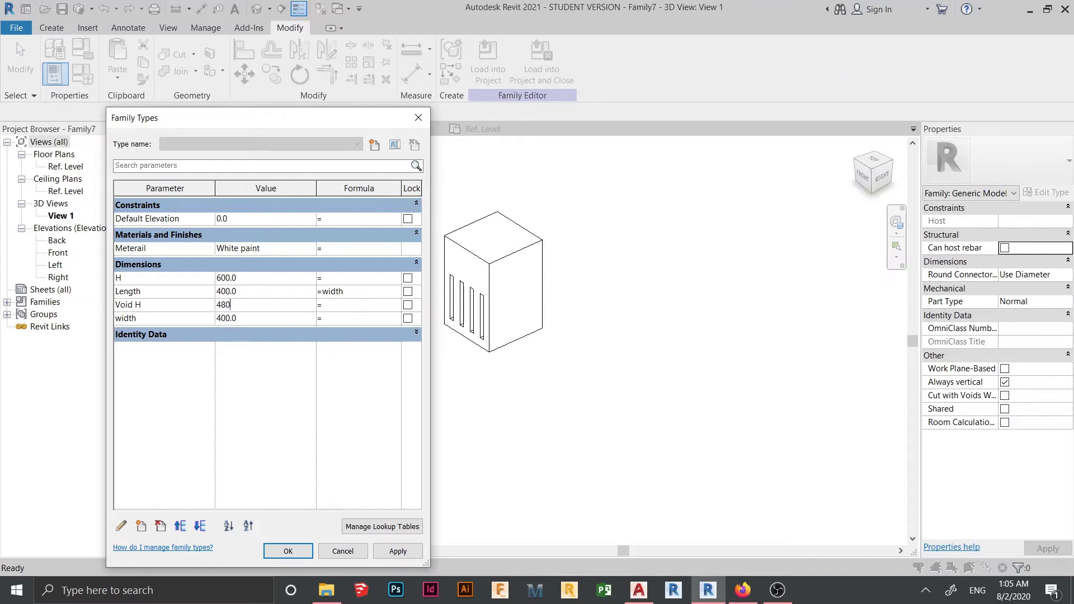
{"action": "key", "text": "Return"}
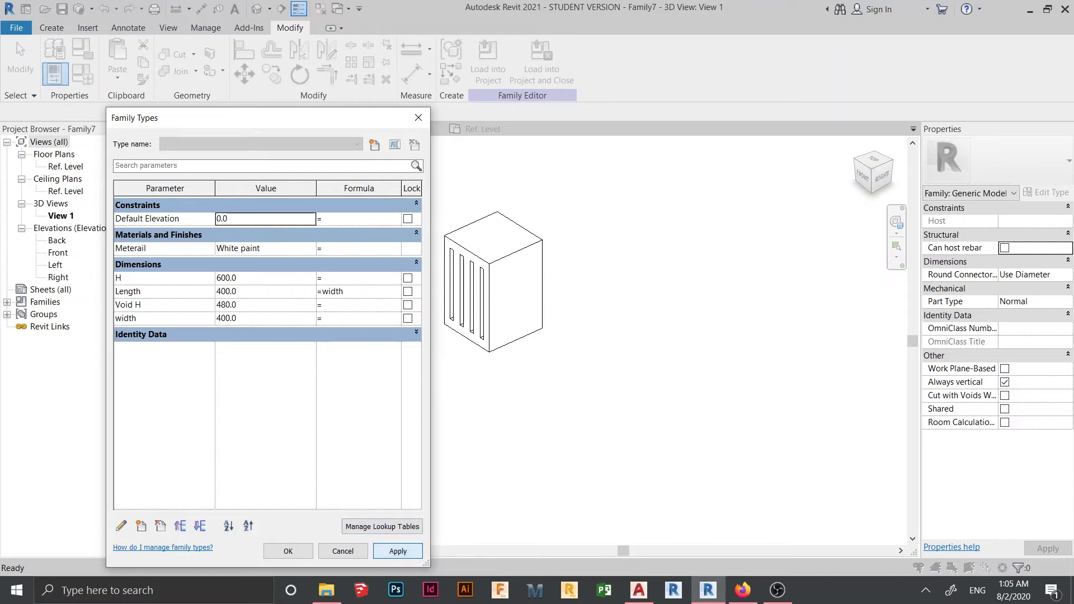
{"action": "left_click", "coordinate": [289, 551]}
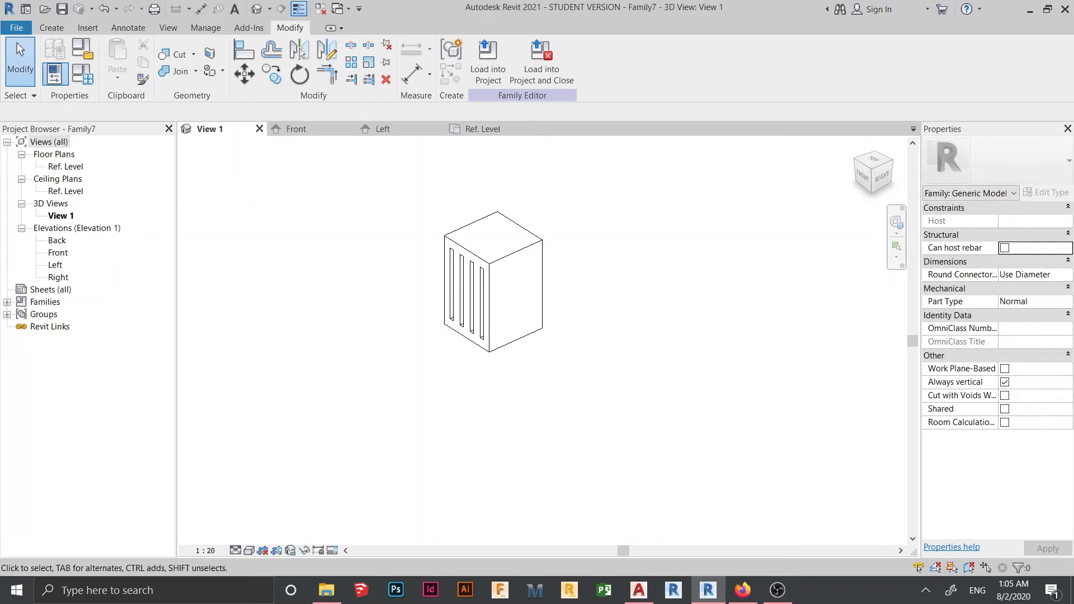
{"action": "middle_click_drag", "start_coordinate": [498, 305], "coordinate": [550, 324]}
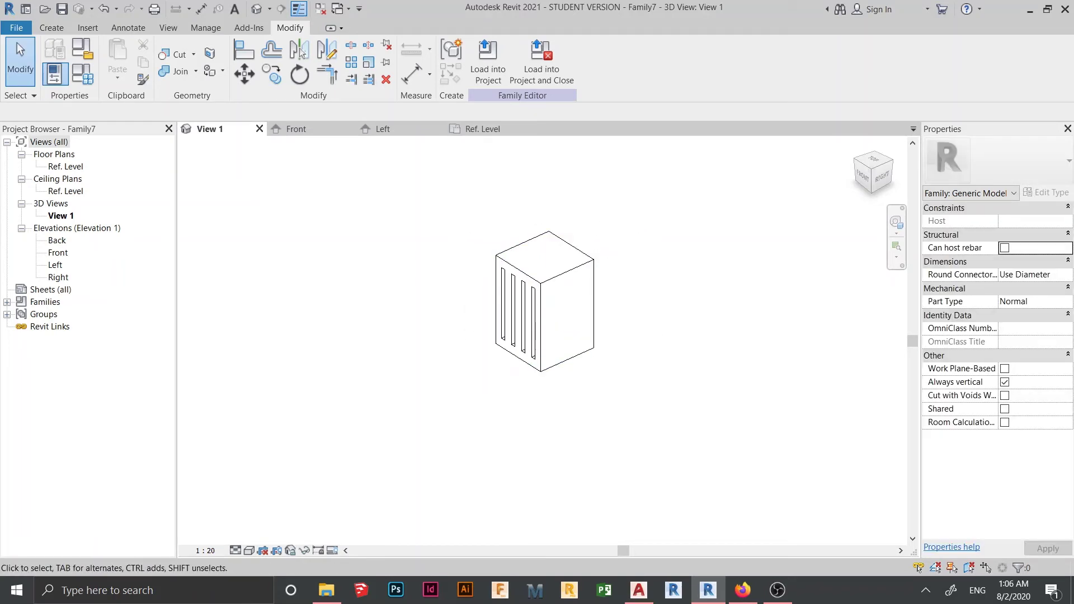
Set the visual style of the Left elevation view to Hidden Line.
{"action": "left_click", "coordinate": [383, 129]}
{"action": "scroll", "coordinate": [473, 414], "scroll_direction": "up", "scroll_amount": 1}
{"action": "middle_click_drag", "start_coordinate": [473, 413], "coordinate": [508, 341]}
{"action": "scroll", "coordinate": [508, 341], "scroll_direction": "up", "scroll_amount": 4}
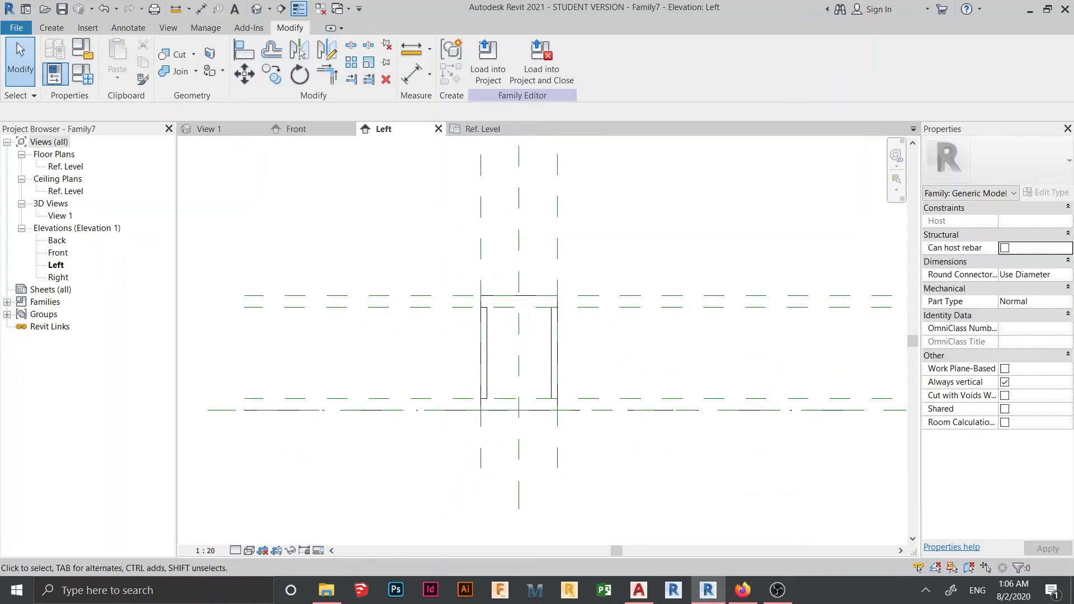
{"action": "scroll", "coordinate": [468, 336], "scroll_direction": "up", "scroll_amount": 2}
{"action": "left_click", "coordinate": [249, 551]}
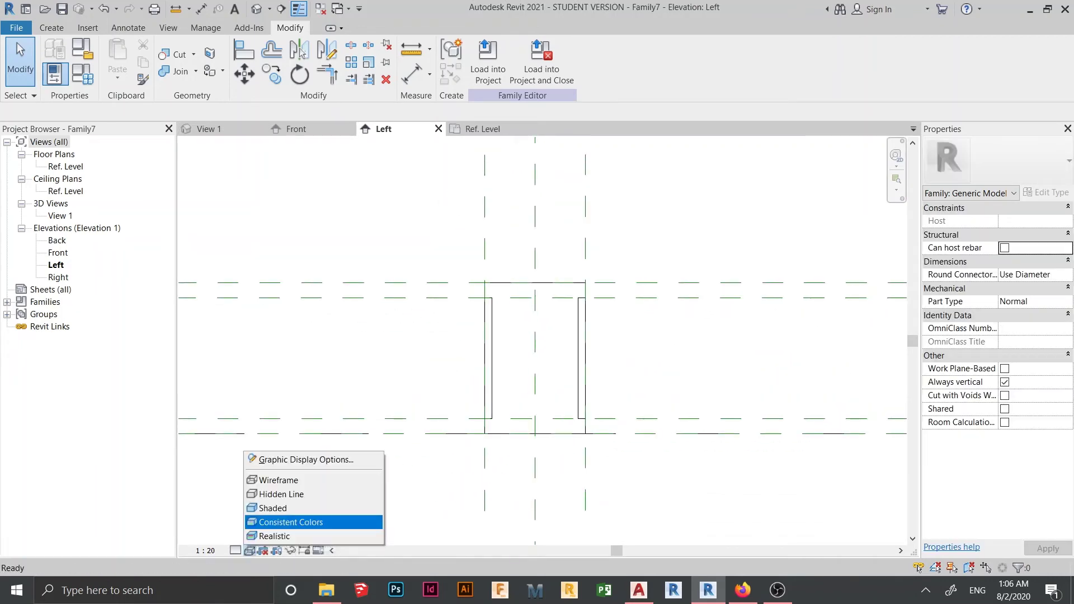
{"action": "left_click", "coordinate": [308, 495]}
{"action": "scroll", "coordinate": [386, 437], "scroll_direction": "up", "scroll_amount": 1}
{"action": "middle_click_drag", "start_coordinate": [386, 436], "coordinate": [327, 401]}
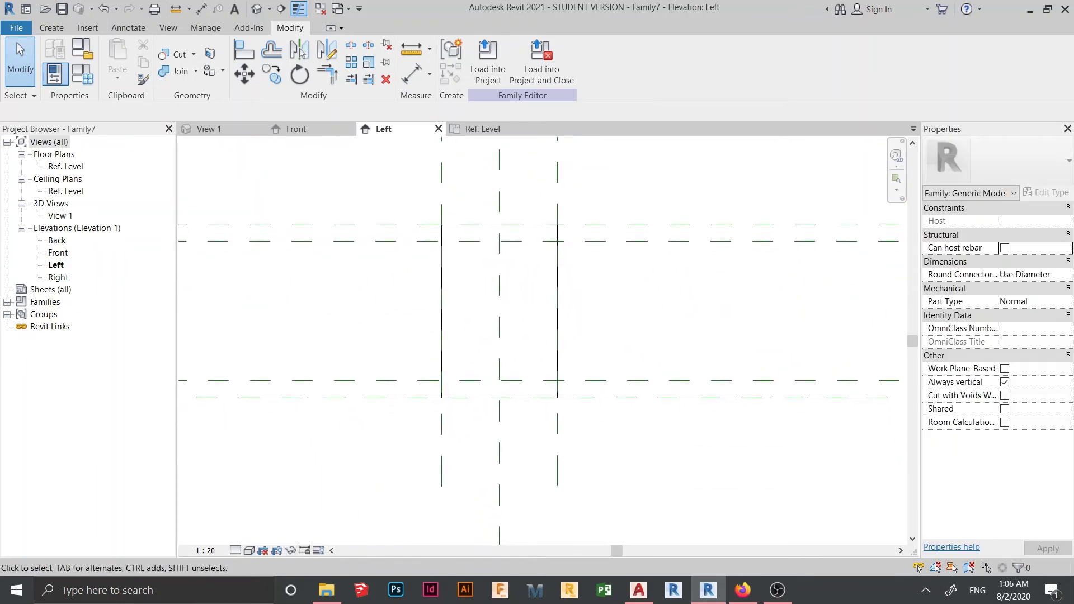
Shorten the two inner horizontal reference planes in the Left elevation so they end just outside the block's right side.
{"action": "scroll", "coordinate": [402, 280], "scroll_direction": "down", "scroll_amount": 2}
{"action": "middle_click_drag", "start_coordinate": [403, 280], "coordinate": [601, 269]}
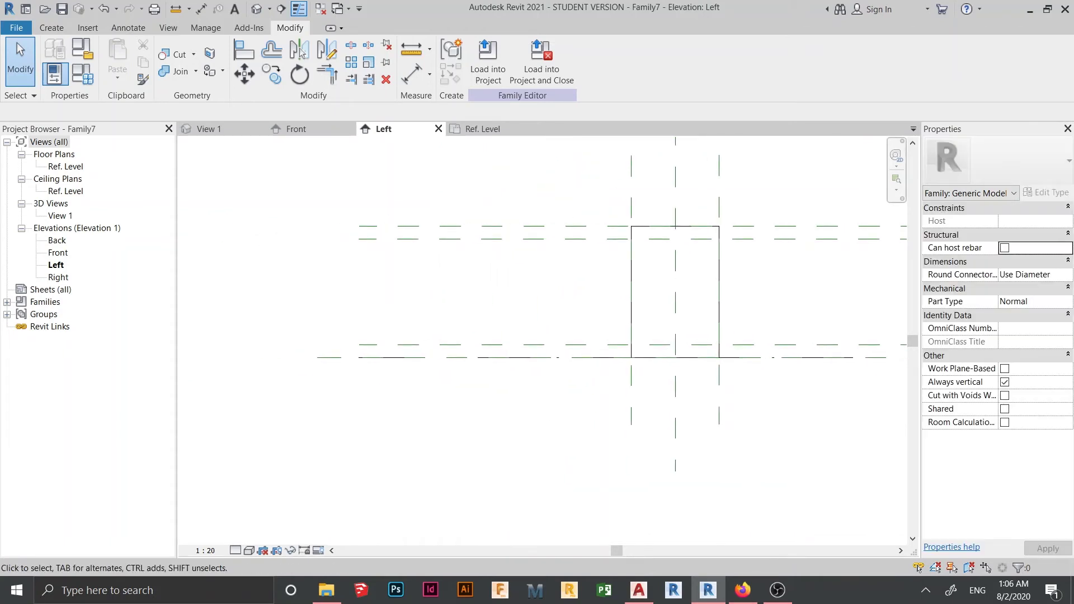
{"action": "left_click", "coordinate": [575, 239]}
{"action": "left_click", "coordinate": [359, 239]}
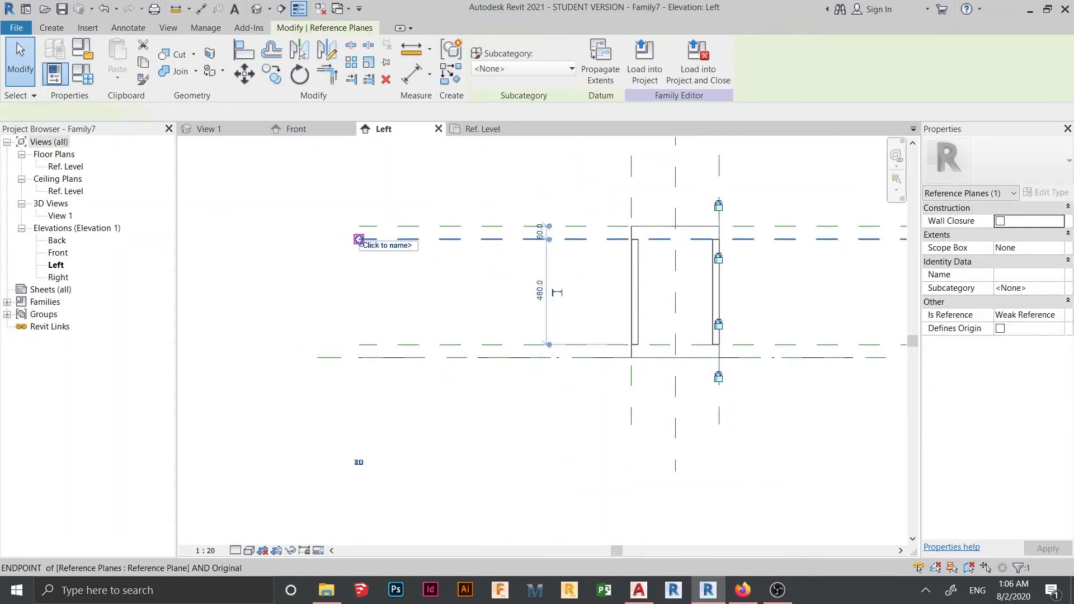
{"action": "left_click_drag", "start_coordinate": [764, 239], "coordinate": [763, 239]}
{"action": "key", "text": "Escape"}
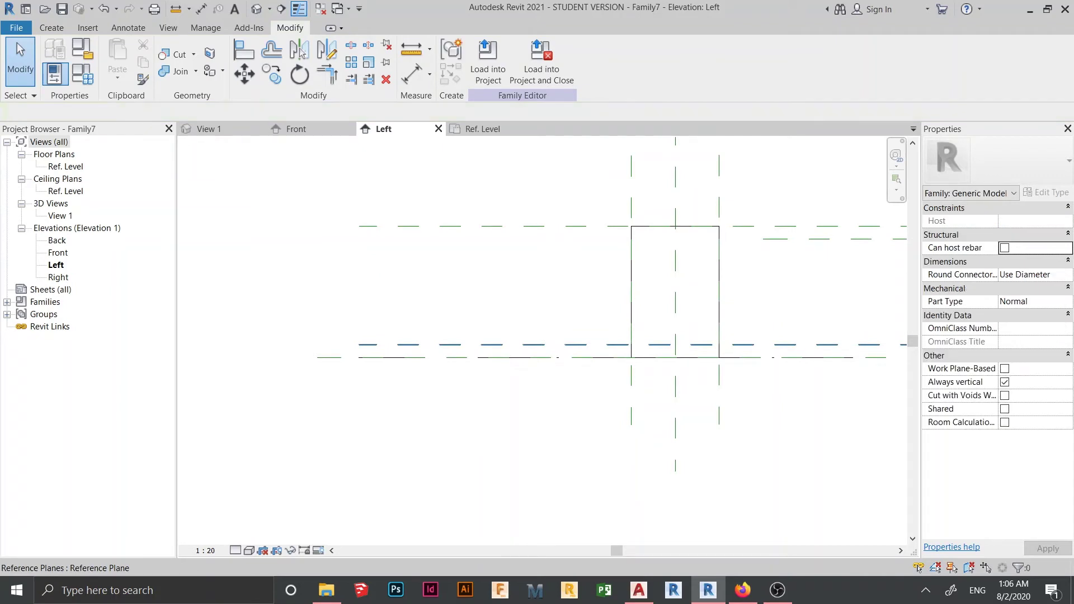
{"action": "left_click", "coordinate": [362, 345]}
{"action": "left_click_drag", "start_coordinate": [360, 344], "coordinate": [554, 345]}
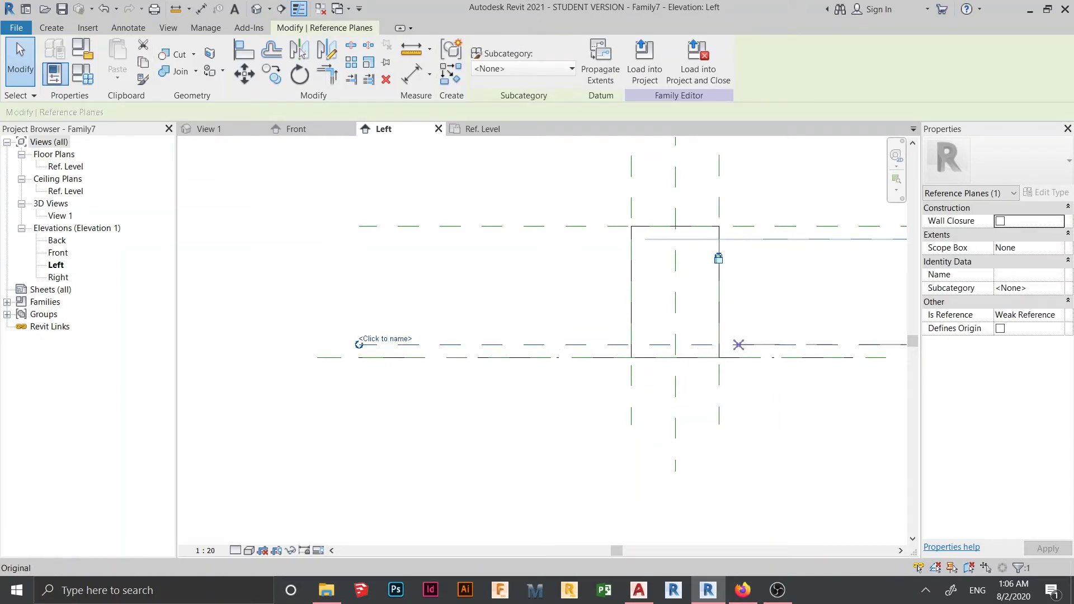
{"action": "left_click_drag", "start_coordinate": [738, 345], "coordinate": [775, 345]}
{"action": "key", "text": "Escape"}
Draw two horizontal reference planes across the block in line with the shortened upper and lower inner planes.
{"action": "middle_click_drag", "start_coordinate": [775, 344], "coordinate": [646, 334]}
{"action": "scroll", "coordinate": [647, 334], "scroll_direction": "up", "scroll_amount": 1}
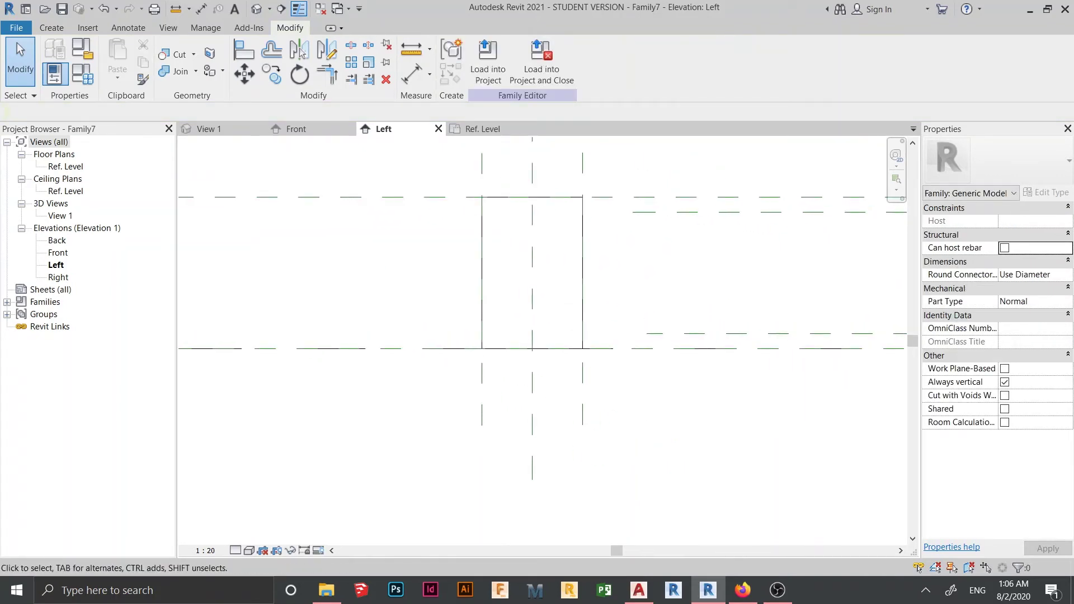
{"action": "key", "text": "r"}
{"action": "key", "text": "p"}
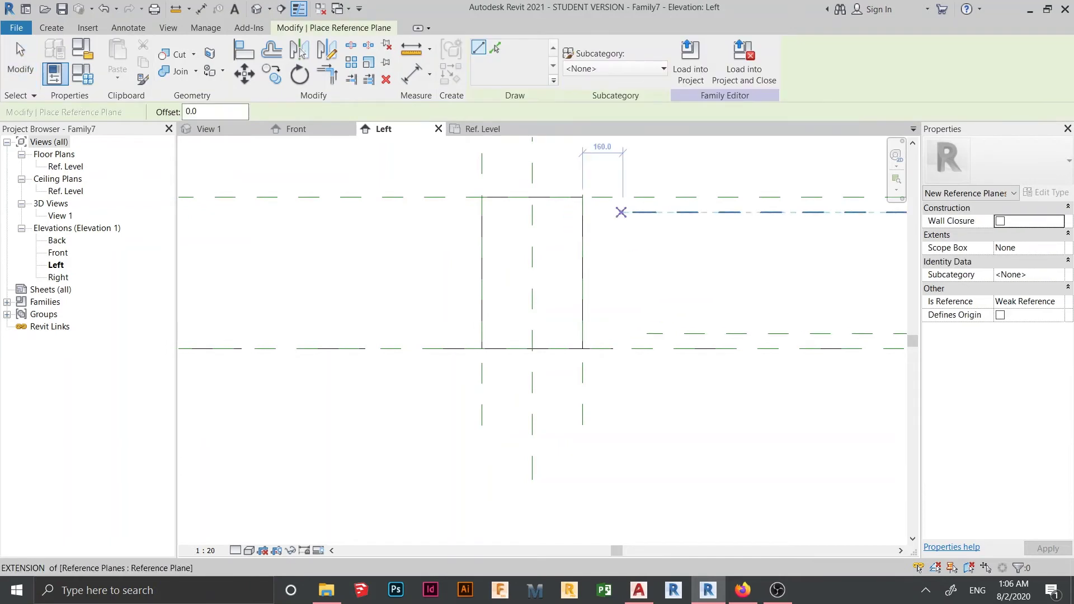
{"action": "left_click", "coordinate": [621, 212]}
{"action": "left_click", "coordinate": [443, 212]}
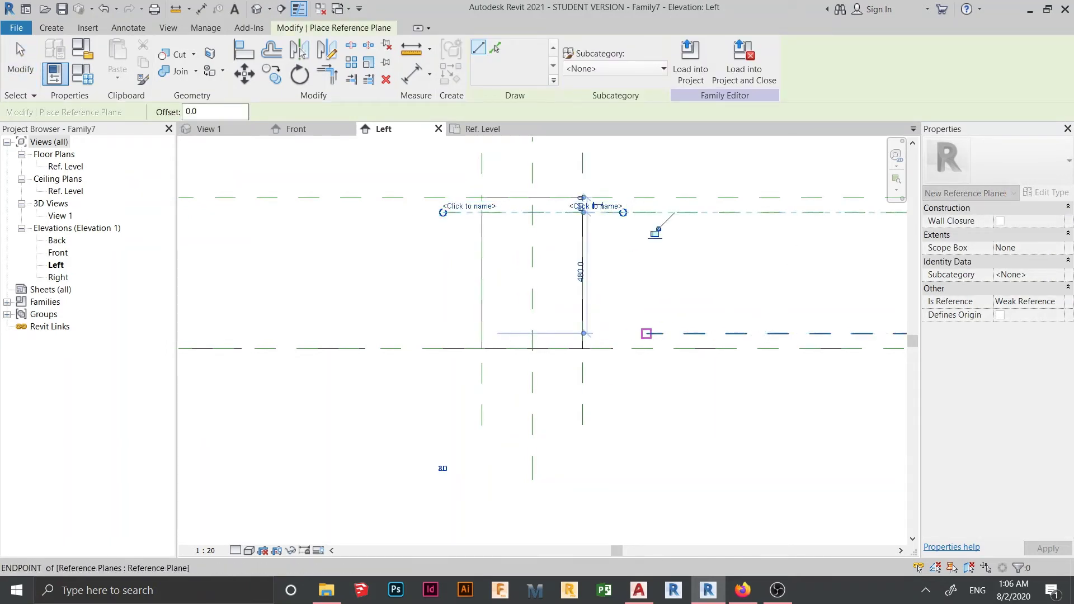
{"action": "left_click", "coordinate": [633, 334]}
{"action": "left_click", "coordinate": [443, 333]}
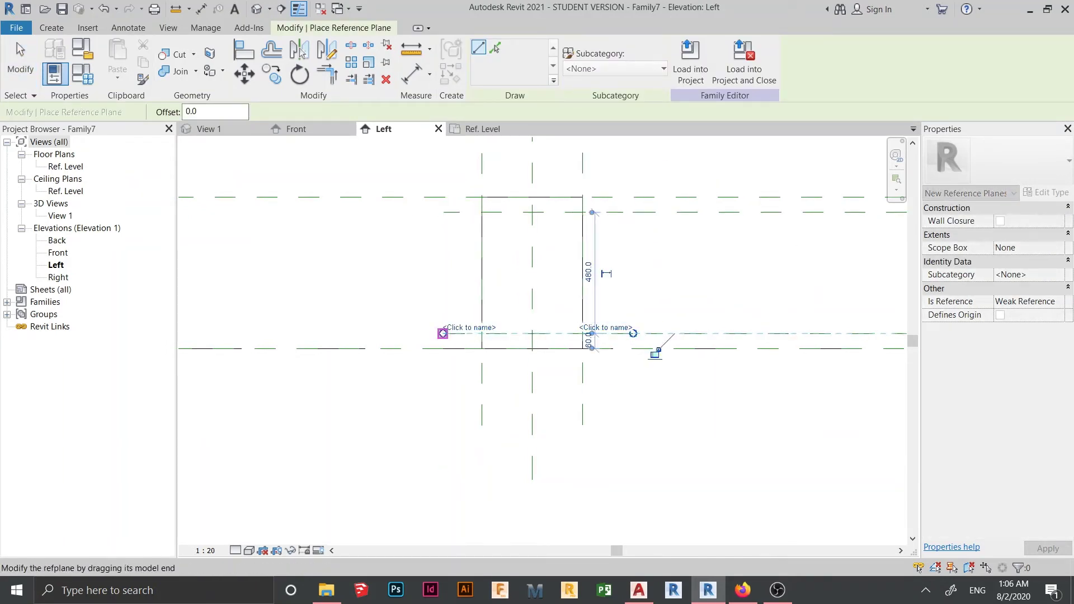
{"action": "key", "text": "Escape"}
{"action": "key", "text": "Escape"}
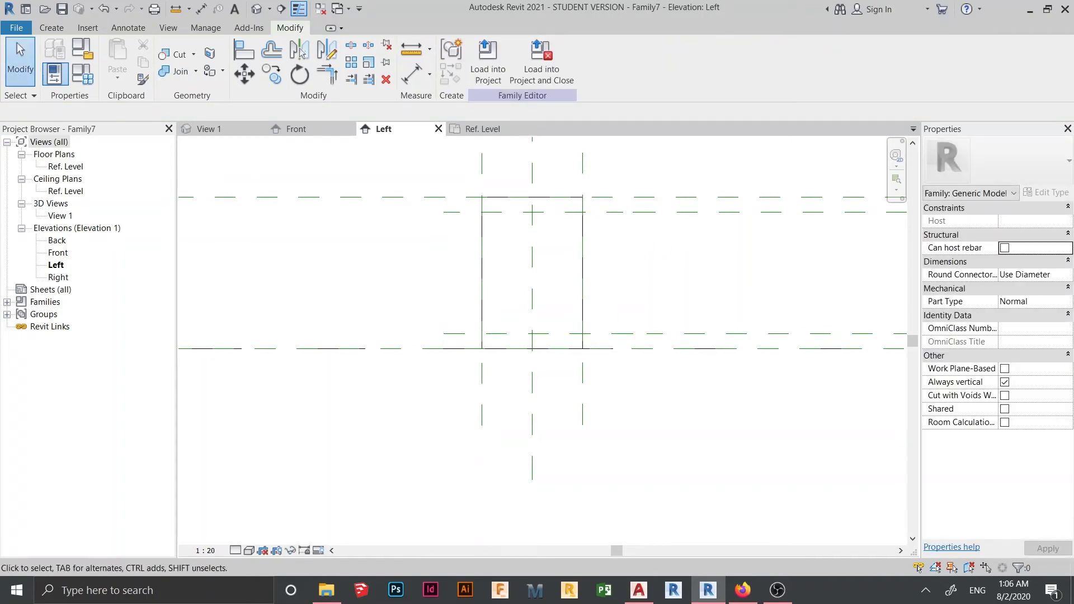
Add two vertical reference planes in the Left elevation, offset 50 inward from the block's side edges.
{"action": "key", "text": "r"}
{"action": "key", "text": "p"}
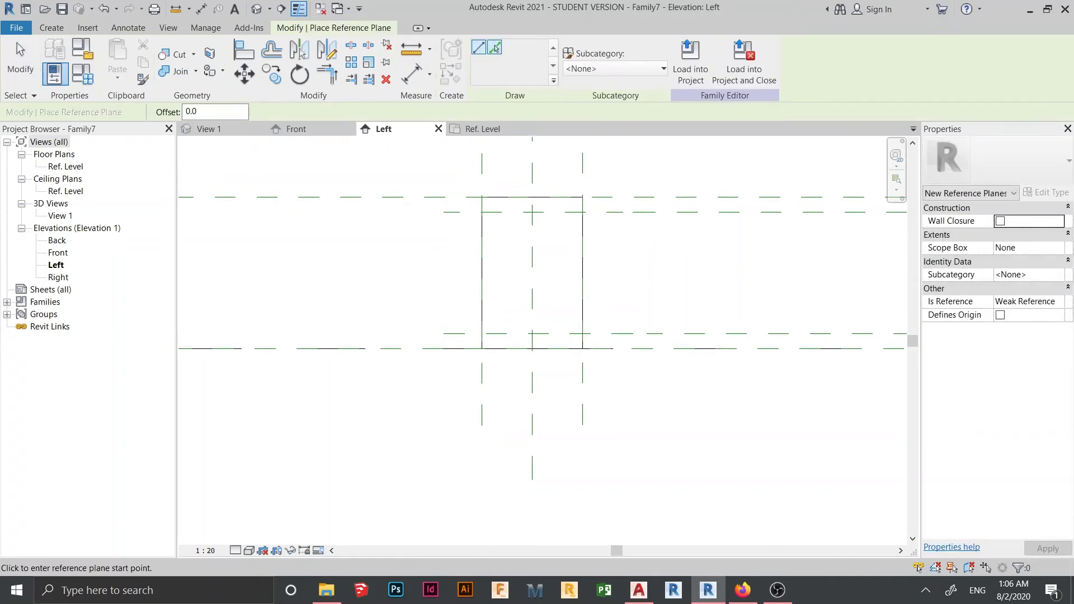
{"action": "left_click", "coordinate": [494, 47]}
{"action": "double_click", "coordinate": [198, 112]}
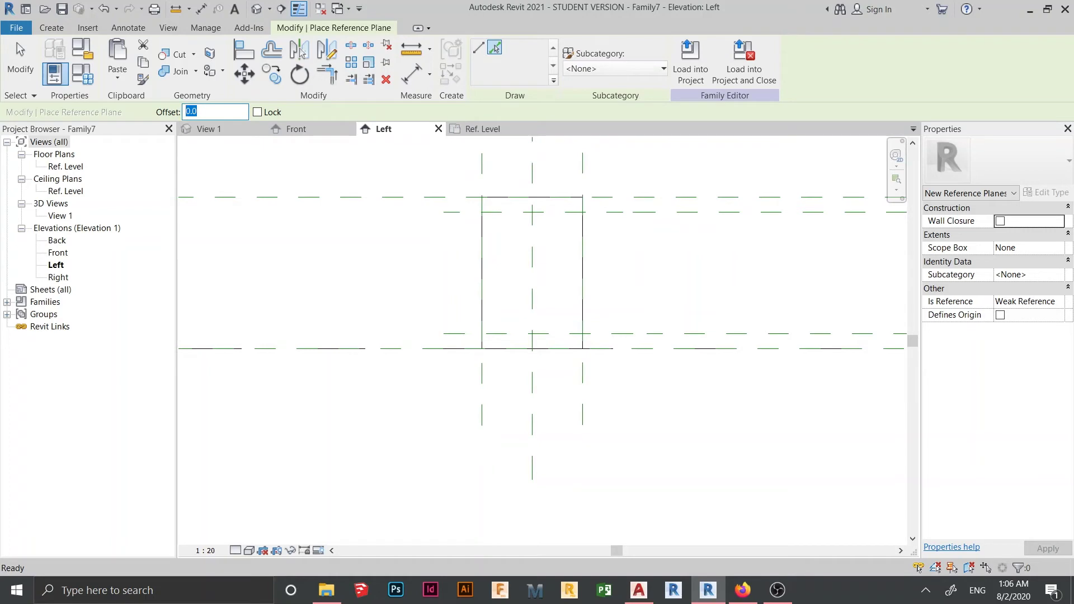
{"action": "type", "text": "50"}
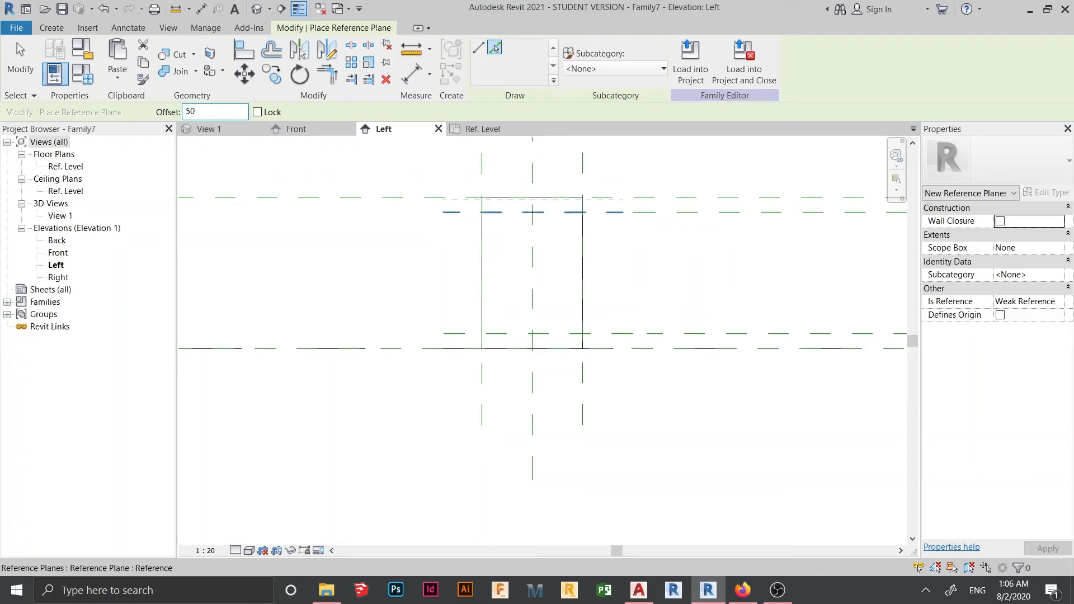
{"action": "left_click", "coordinate": [483, 274]}
{"action": "left_click", "coordinate": [582, 262]}
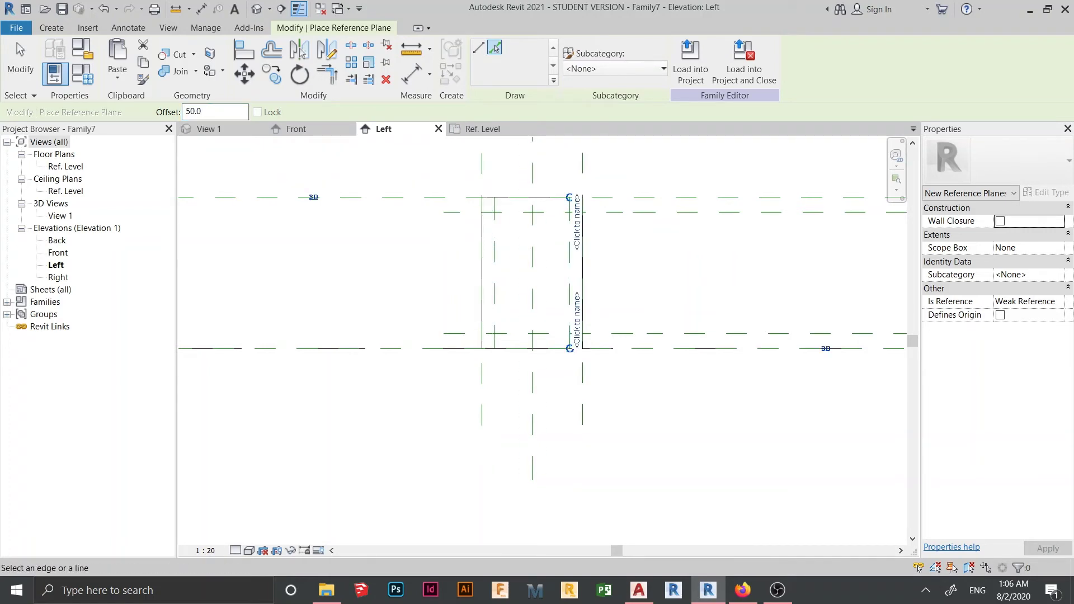
{"action": "scroll", "coordinate": [546, 253], "scroll_direction": "up", "scroll_amount": 3}
{"action": "key", "text": "Escape"}
{"action": "middle_click_drag", "start_coordinate": [546, 254], "coordinate": [475, 307]}
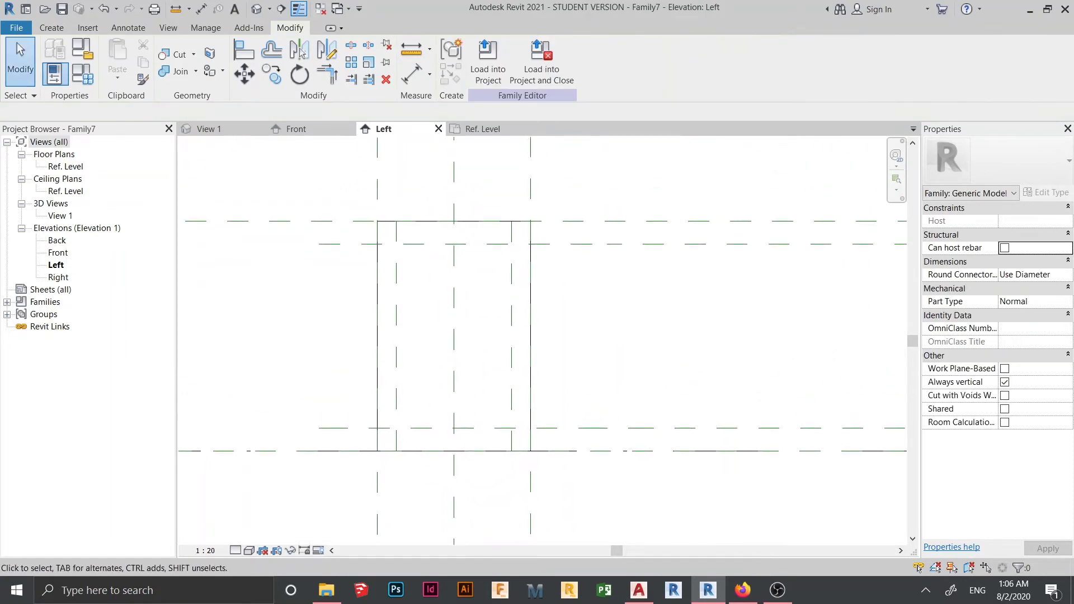
Start a void extrusion in the Left elevation.
{"action": "left_click", "coordinate": [52, 28]}
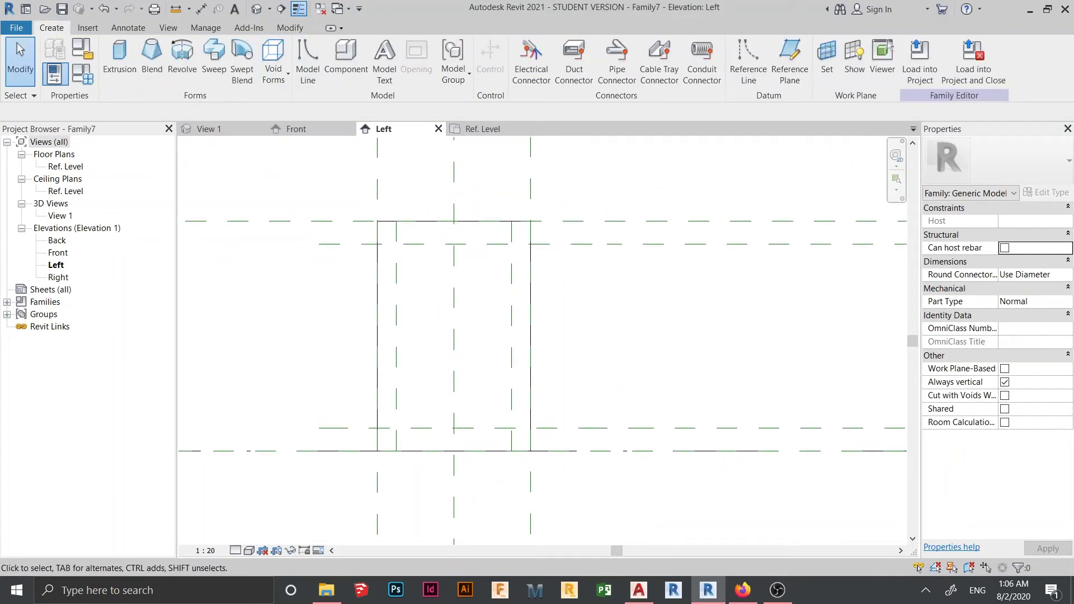
{"action": "left_click", "coordinate": [273, 61]}
{"action": "left_click", "coordinate": [240, 101]}
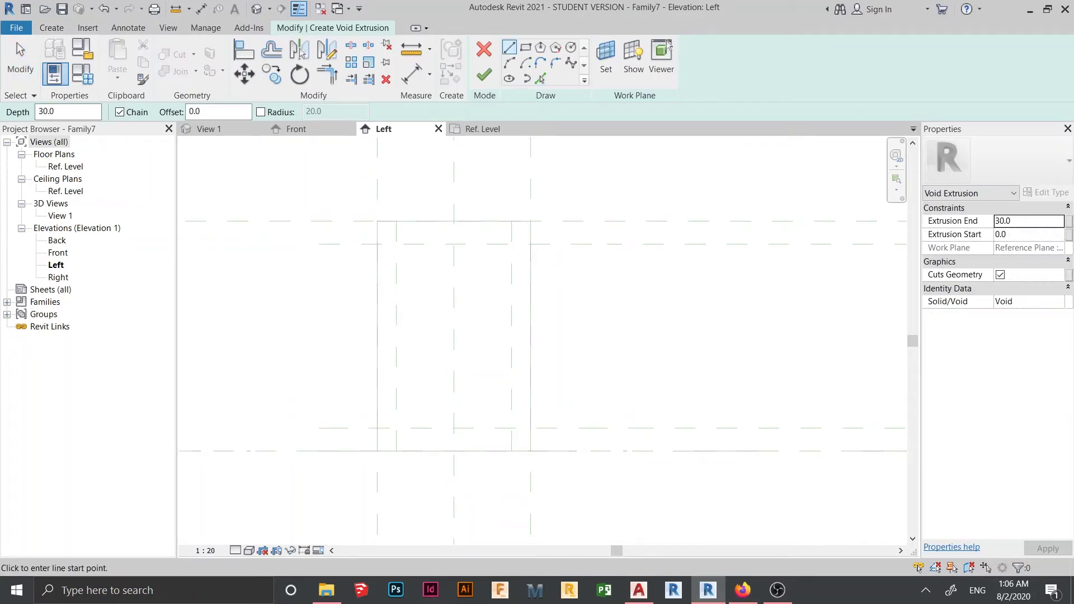
{"action": "left_click", "coordinate": [526, 47]}
{"action": "left_click", "coordinate": [397, 244]}
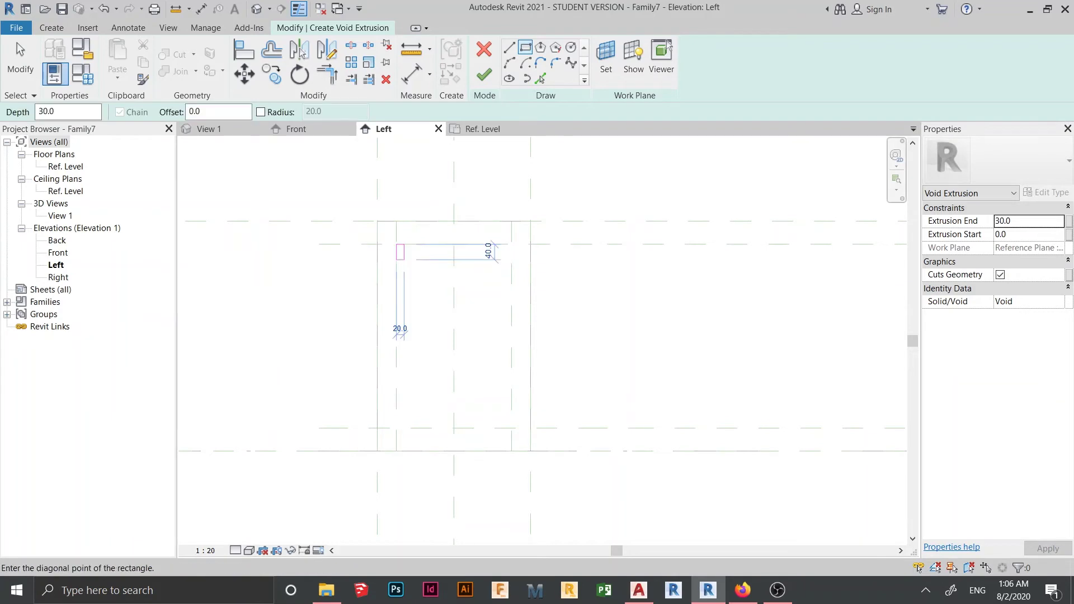
{"action": "left_click", "coordinate": [511, 428]}
Set the void extrusion's work plane by picking the block extrusion's face.
{"action": "left_click", "coordinate": [606, 58]}
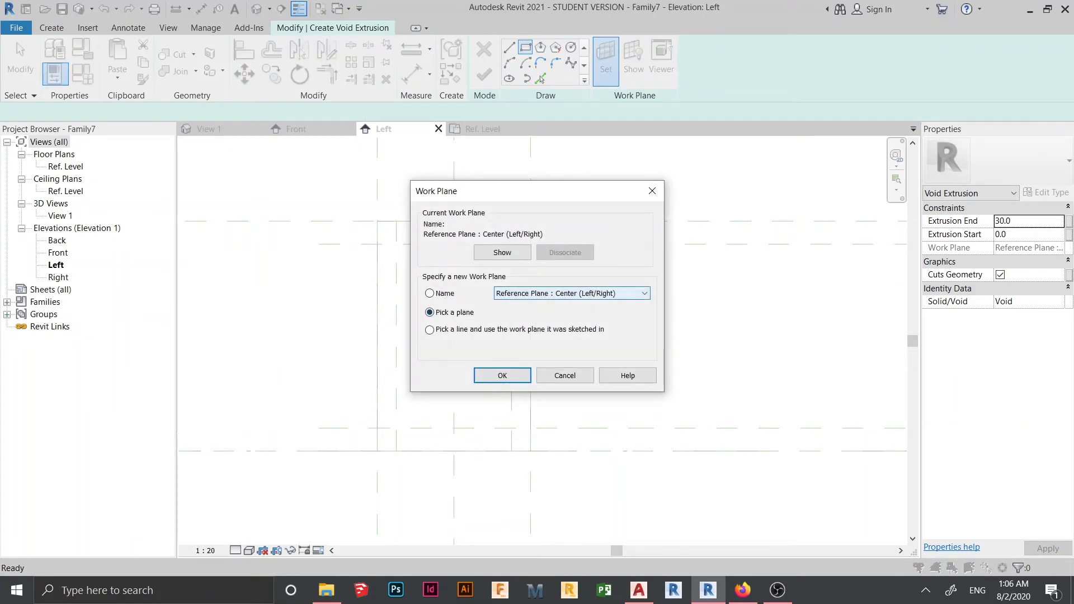
{"action": "left_click", "coordinate": [560, 293]}
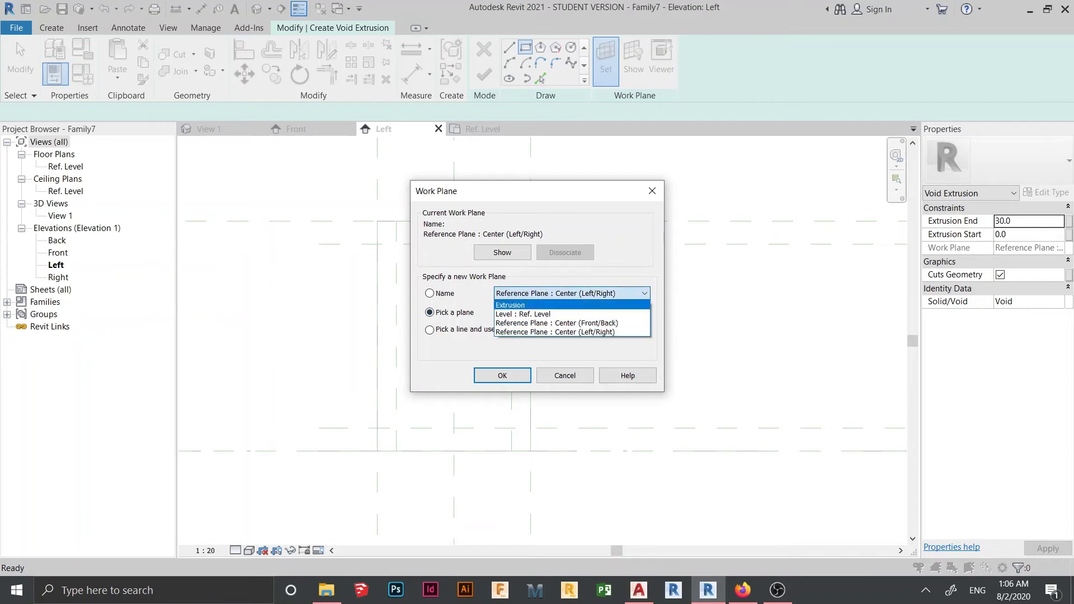
{"action": "left_click", "coordinate": [570, 293]}
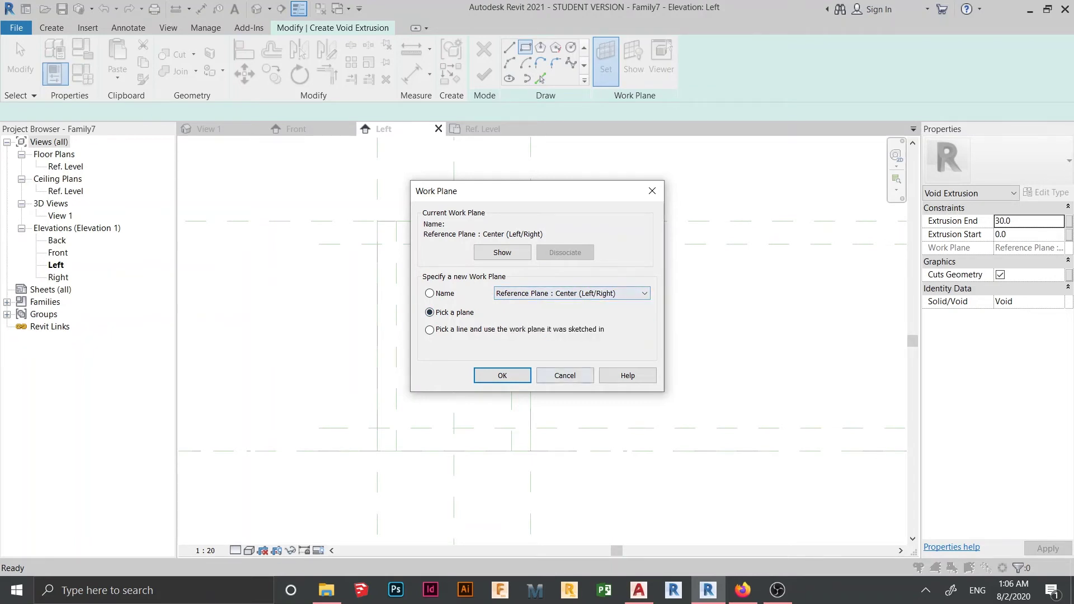
{"action": "left_click", "coordinate": [503, 376]}
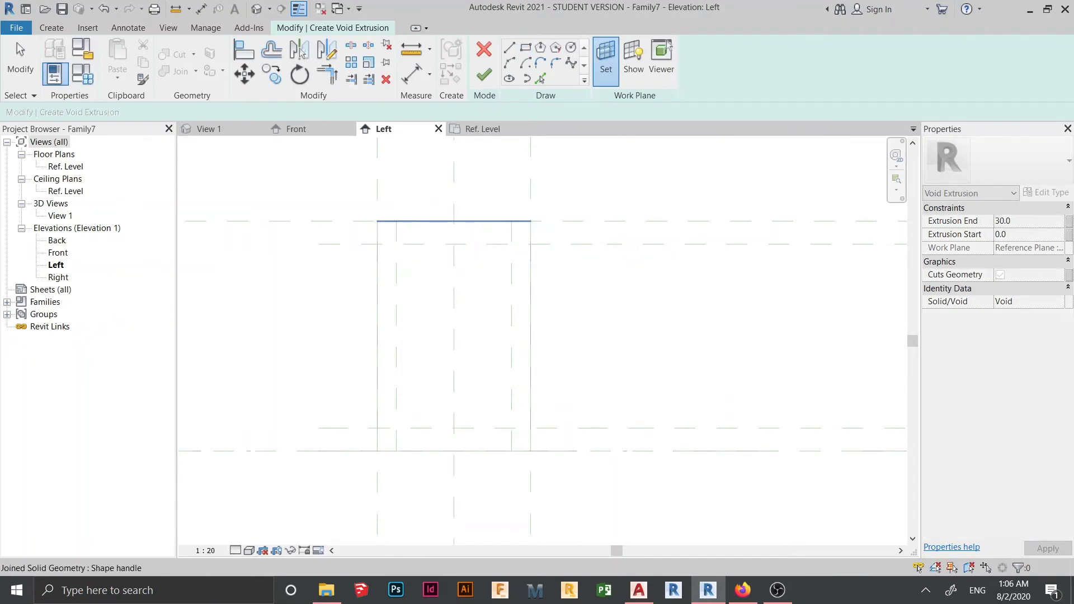
{"action": "key", "text": "Tab"}
{"action": "left_click", "coordinate": [505, 221]}
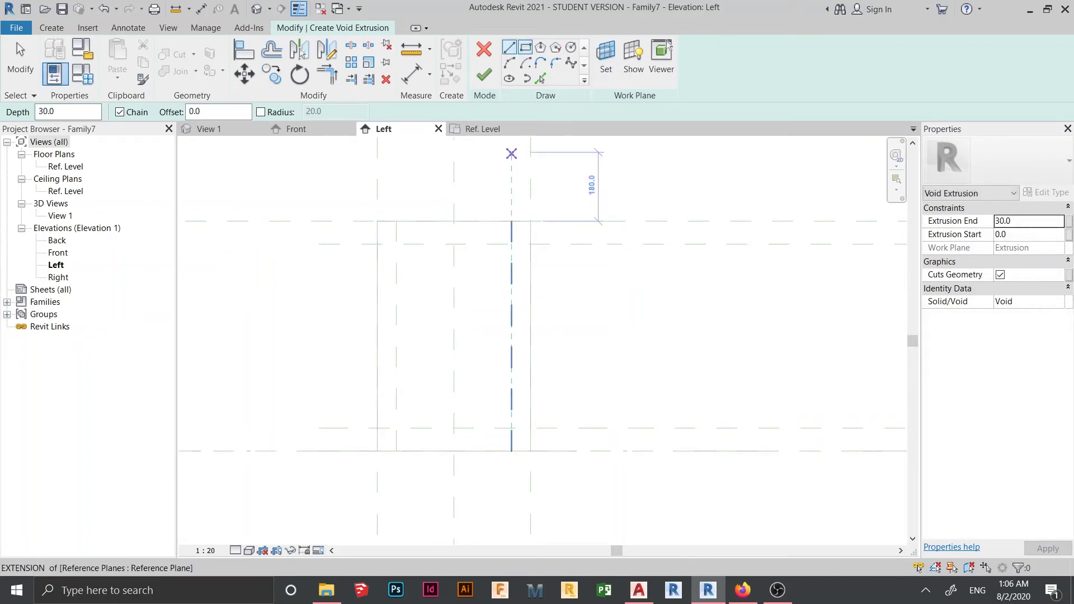
Sketch a rectangle along the first inner vertical reference plane, between the two inner horizontal planes, and set its width to 30.
{"action": "left_click", "coordinate": [525, 47]}
{"action": "left_click", "coordinate": [396, 244]}
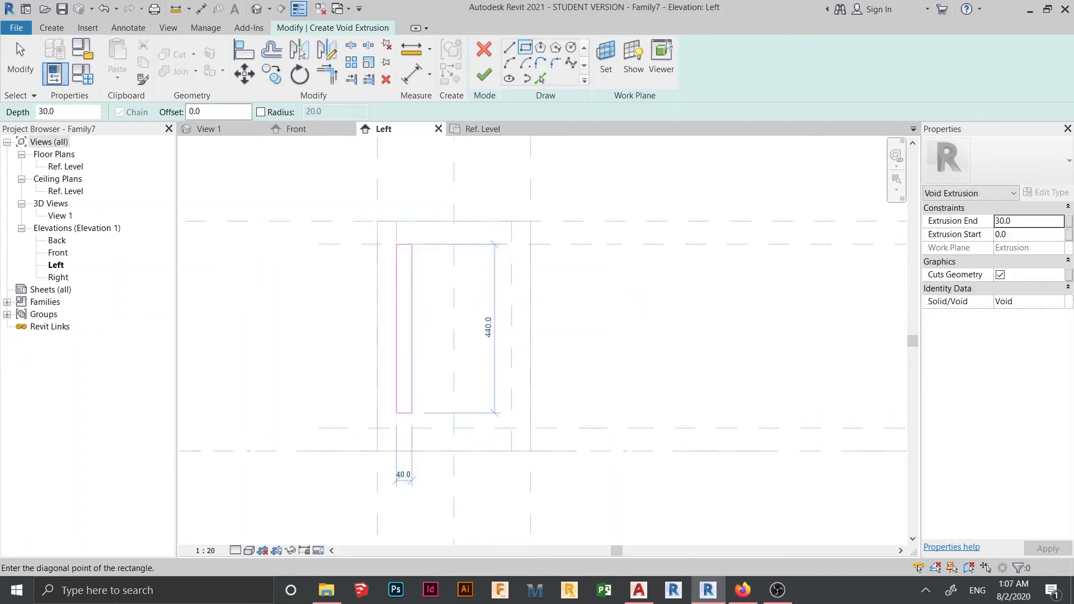
{"action": "left_click", "coordinate": [408, 428]}
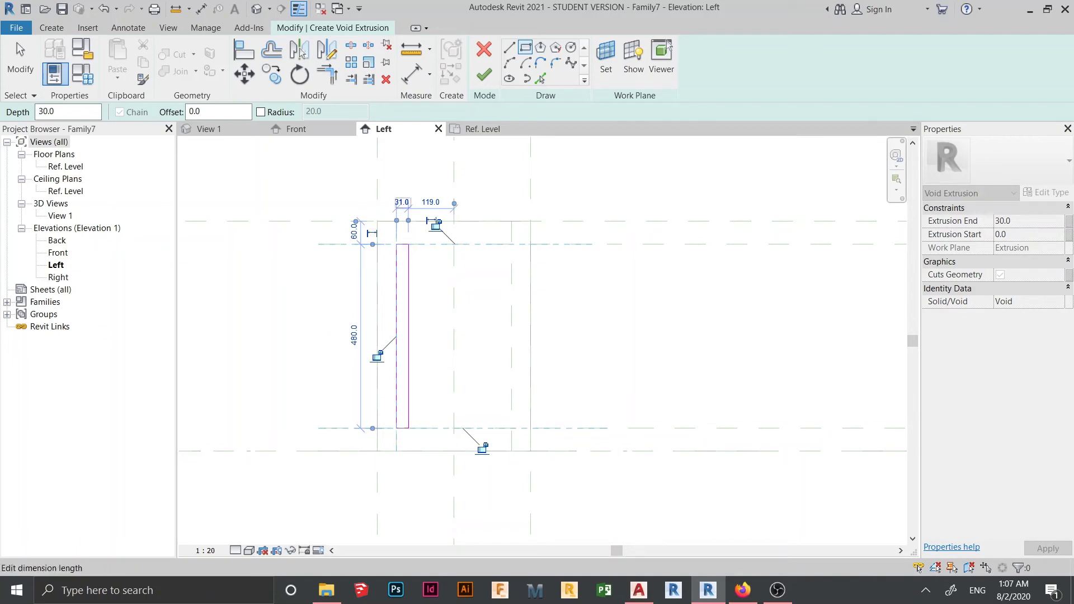
{"action": "left_click", "coordinate": [401, 219]}
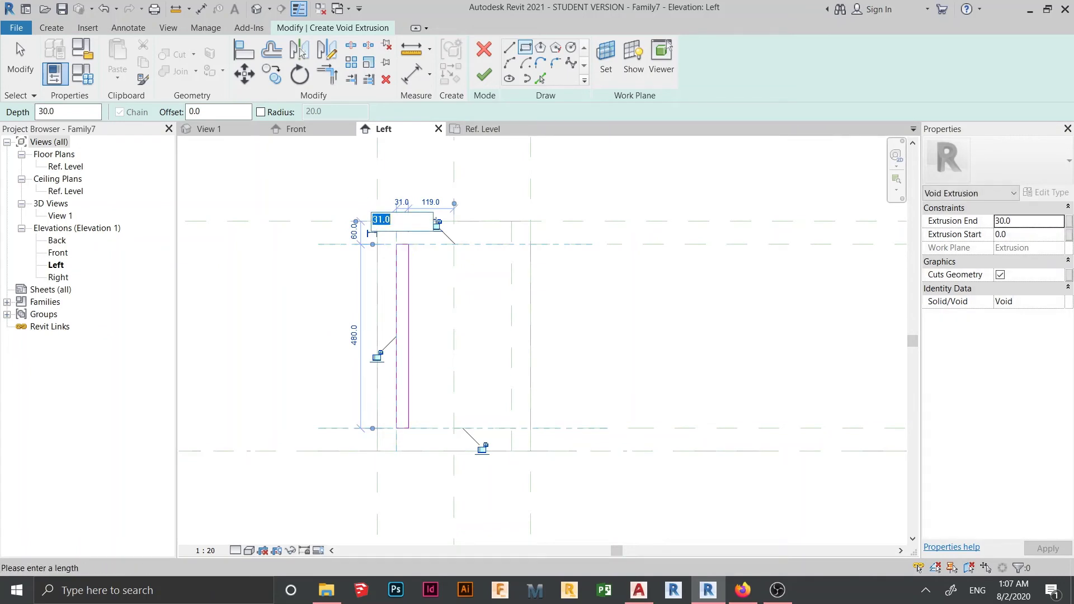
{"action": "type", "text": "30"}
{"action": "key", "text": "Return"}
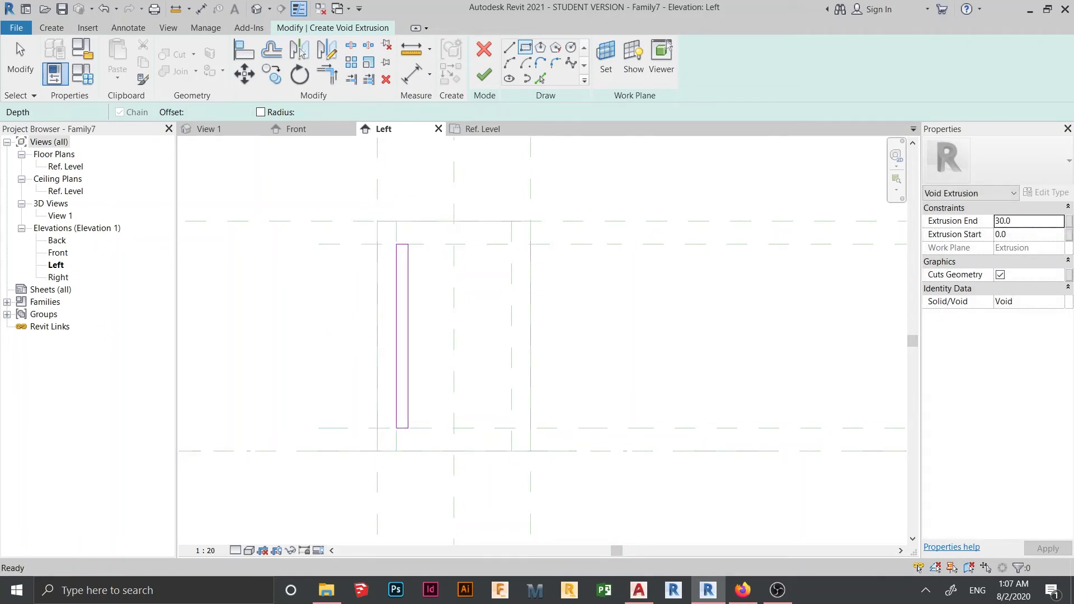
Copy the narrow rectangle across the block so its outer edge meets the opposite inner vertical reference plane.
{"action": "scroll", "coordinate": [429, 301], "scroll_direction": "down", "scroll_amount": 1}
{"action": "middle_click_drag", "start_coordinate": [427, 215], "coordinate": [420, 208]}
{"action": "mouse_move", "coordinate": [420, 209]}
{"action": "left_mouse_down"}
{"action": "mouse_move", "coordinate": [408, 274]}
{"action": "mouse_move", "coordinate": [344, 433]}
{"action": "left_mouse_up"}
{"action": "key", "text": "c"}
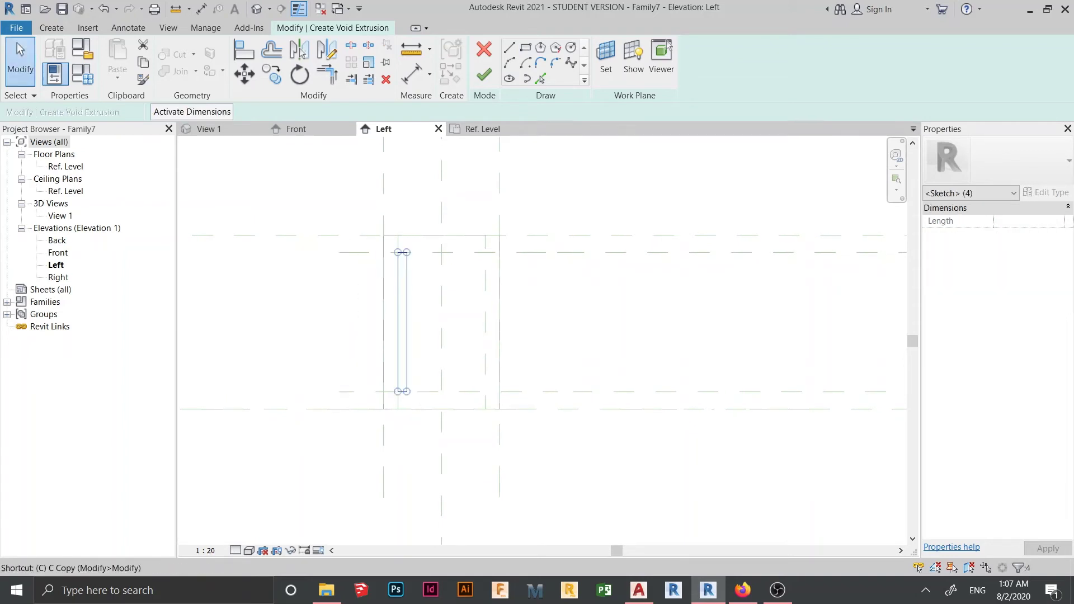
{"action": "key", "text": "c"}
{"action": "key", "text": "o"}
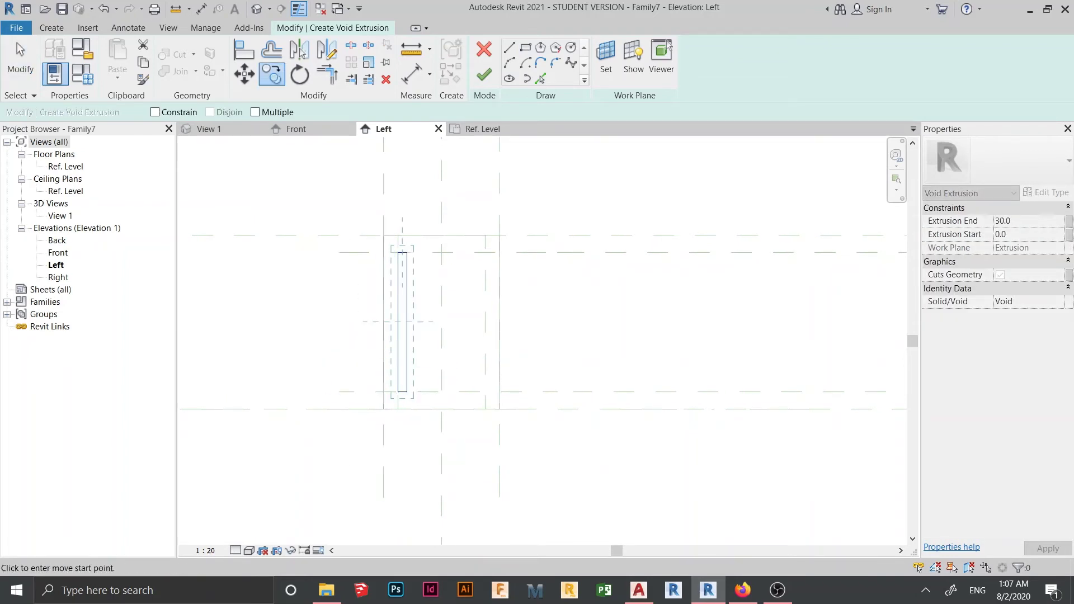
{"action": "left_click", "coordinate": [402, 322]}
{"action": "left_click", "coordinate": [480, 322]}
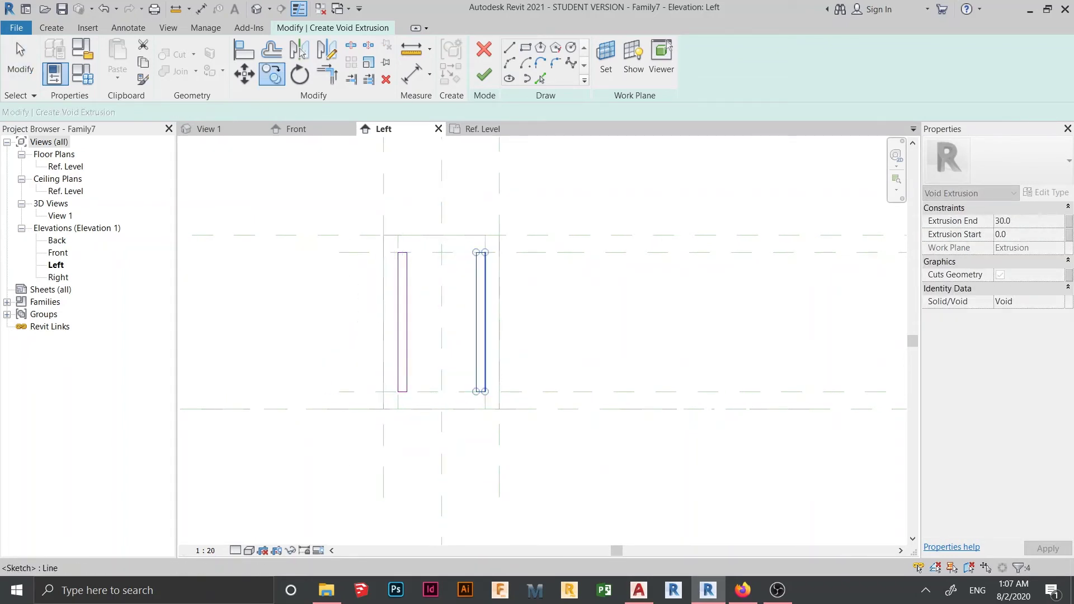
{"action": "key", "text": "Escape"}
Create two vertical sketch lines from the Center (Front/Back) plane, offset 50 to each side.
{"action": "scroll", "coordinate": [365, 426], "scroll_direction": "up", "scroll_amount": 2}
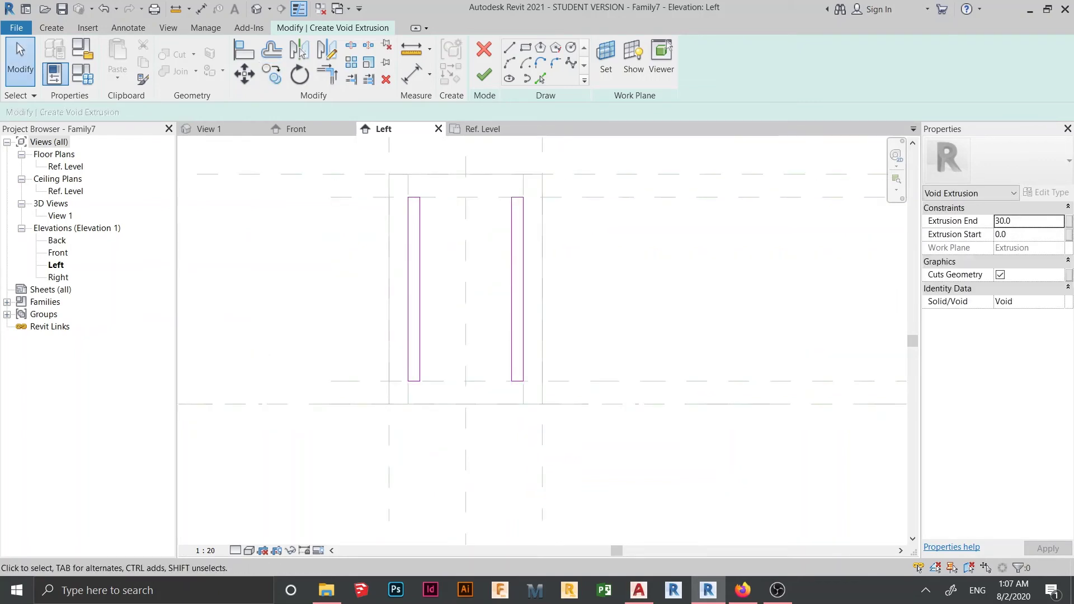
{"action": "middle_click_drag", "start_coordinate": [366, 414], "coordinate": [359, 493]}
{"action": "left_click", "coordinate": [541, 79]}
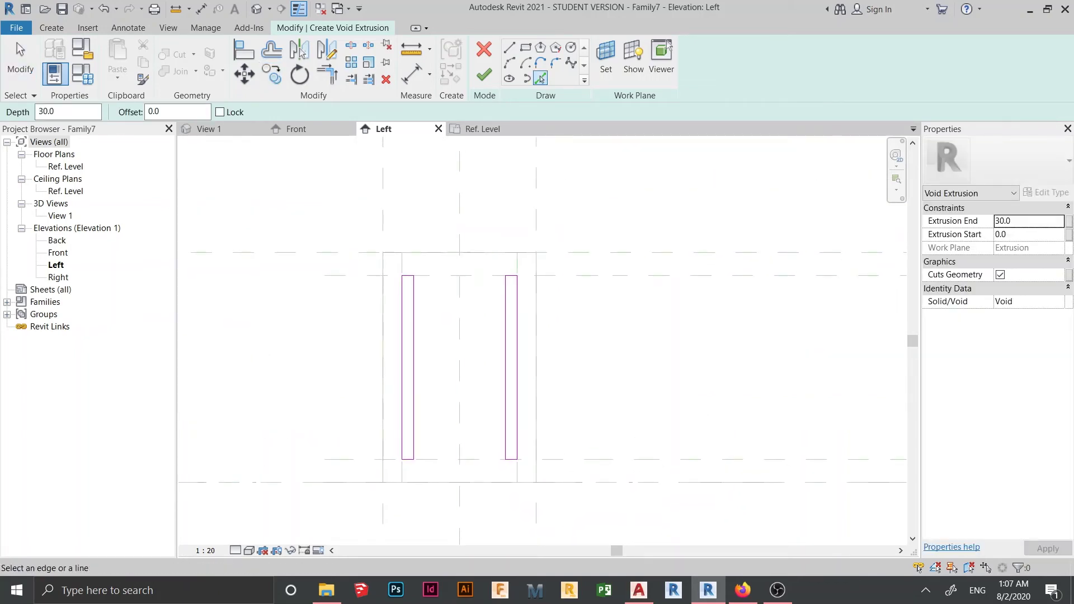
{"action": "double_click", "coordinate": [155, 111]}
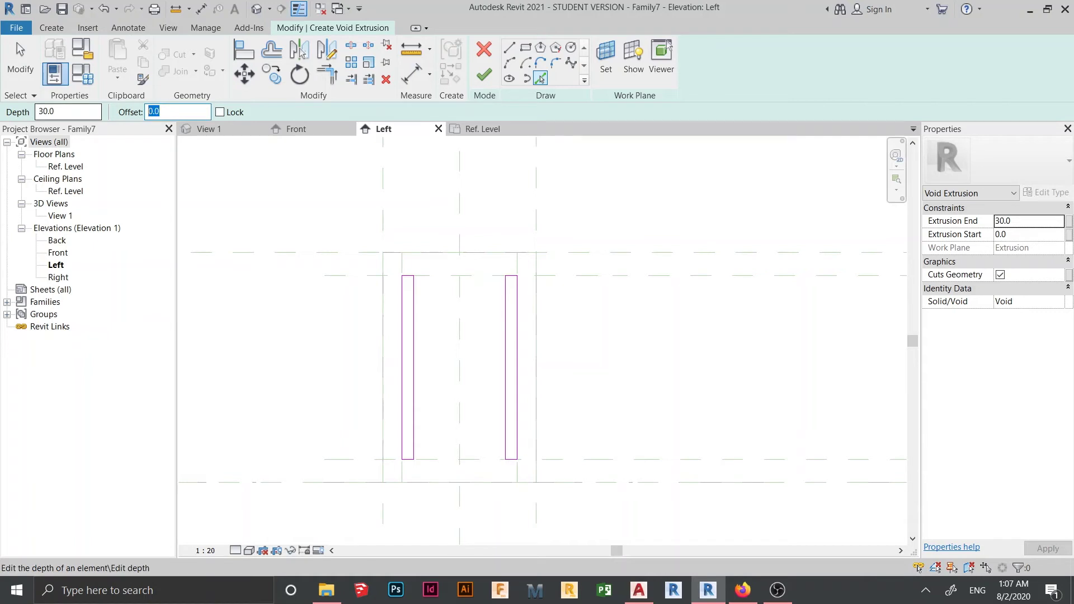
{"action": "type", "text": "50"}
{"action": "left_click", "coordinate": [458, 358]}
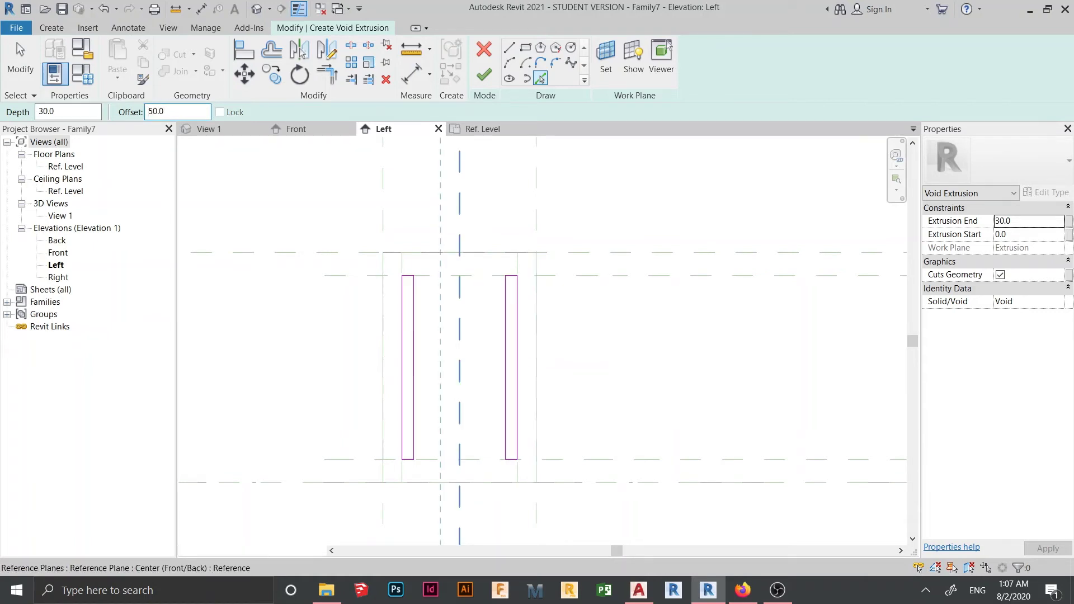
{"action": "left_click", "coordinate": [456, 305]}
{"action": "left_click", "coordinate": [463, 305]}
{"action": "scroll", "coordinate": [467, 302], "scroll_direction": "up", "scroll_amount": 1}
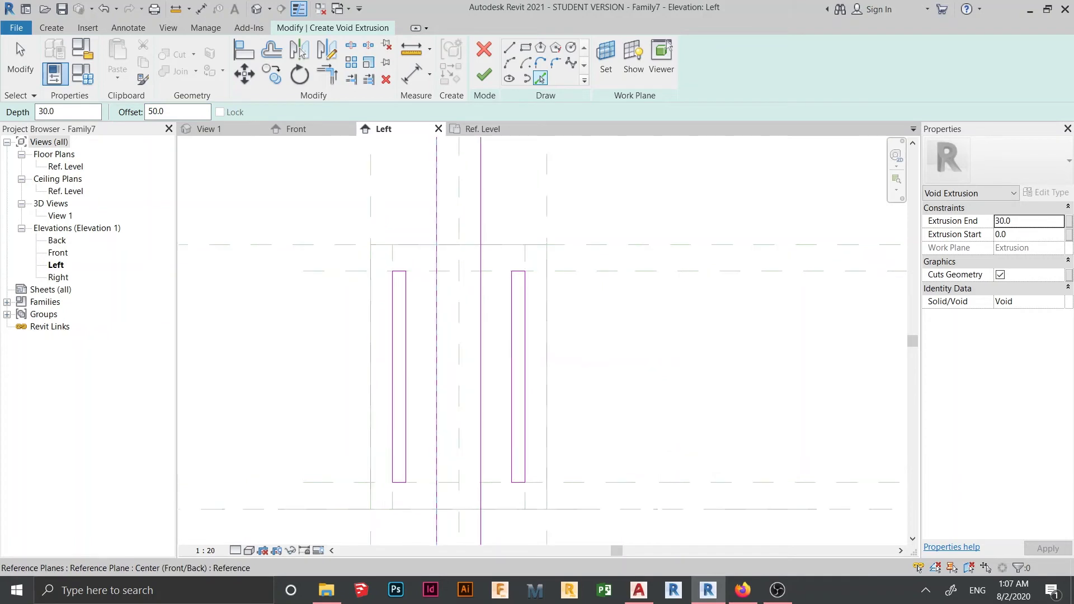
{"action": "key", "text": "Escape"}
Create a parallel sketch line offset 30 outward from each of the two central vertical lines.
{"action": "scroll", "coordinate": [451, 307], "scroll_direction": "up", "scroll_amount": 1}
{"action": "scroll", "coordinate": [461, 293], "scroll_direction": "down", "scroll_amount": 1}
{"action": "scroll", "coordinate": [467, 226], "scroll_direction": "up", "scroll_amount": 1}
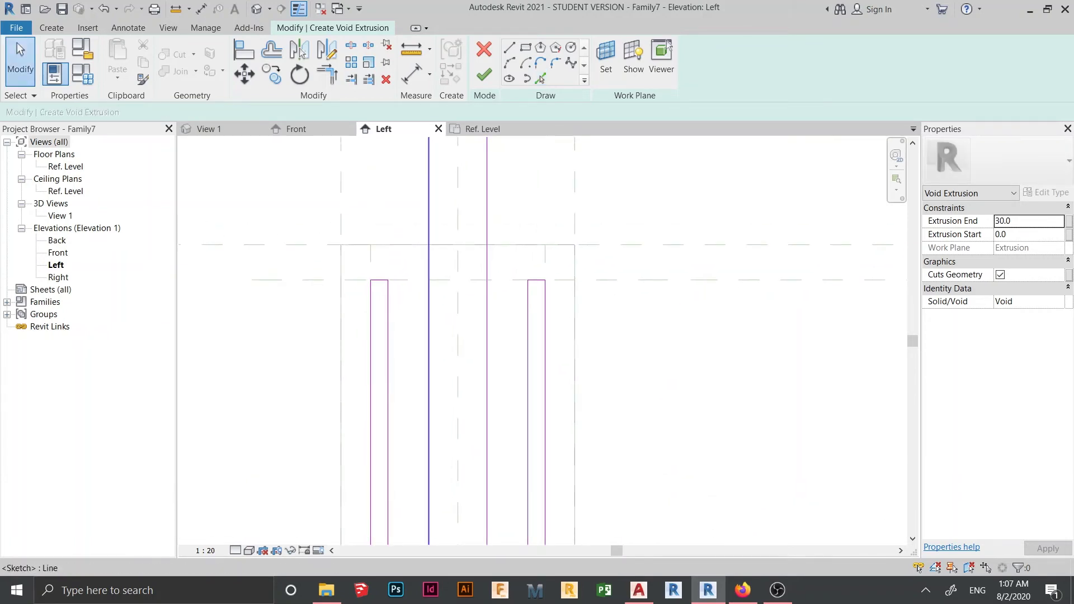
{"action": "middle_click_drag", "start_coordinate": [429, 359], "coordinate": [470, 344]}
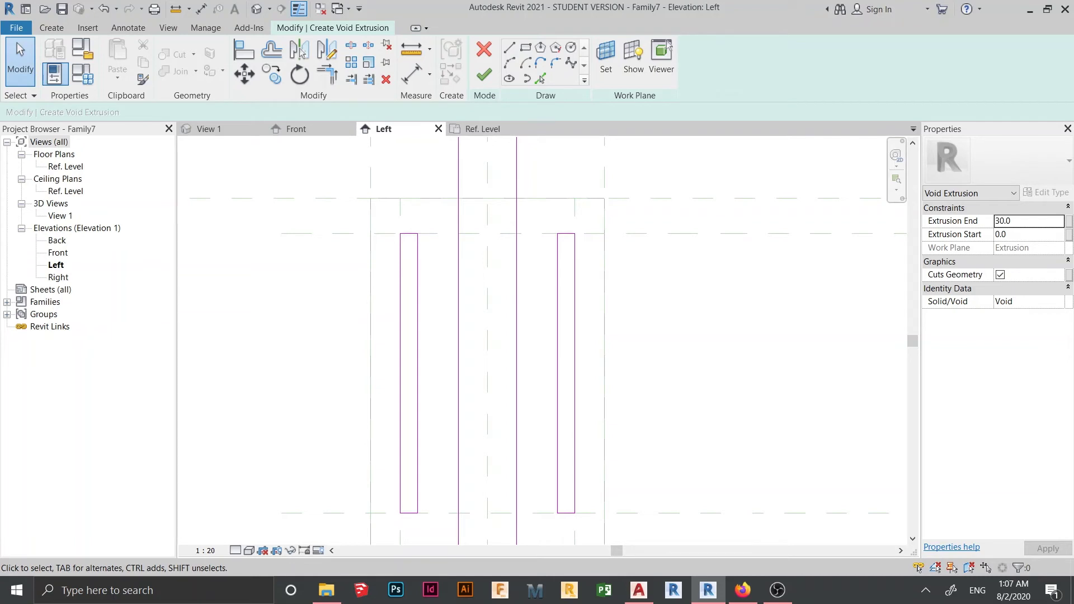
{"action": "middle_click_drag", "start_coordinate": [460, 336], "coordinate": [448, 358]}
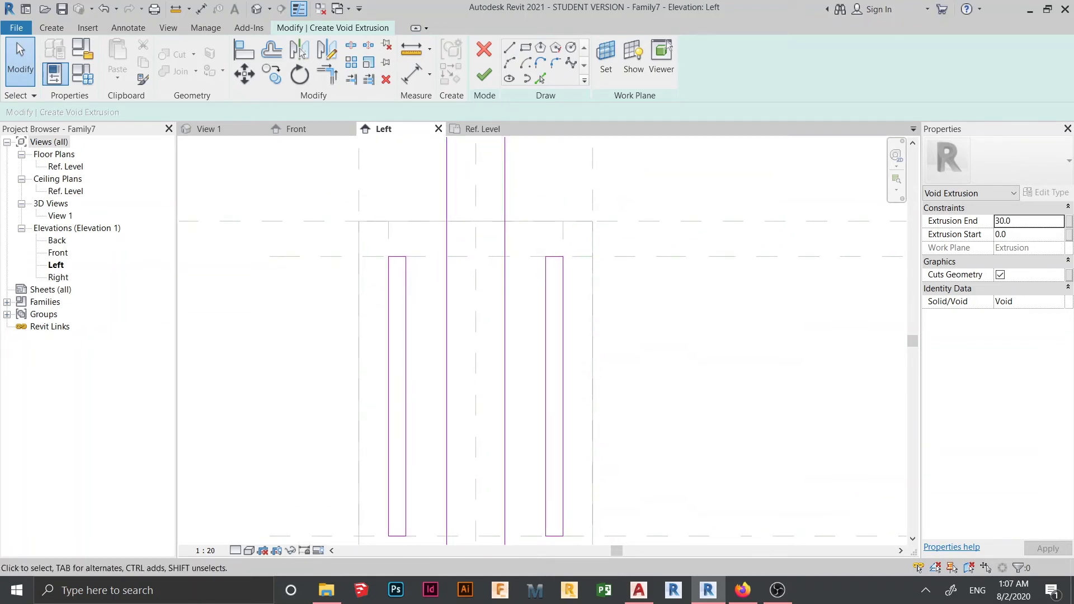
{"action": "middle_click_drag", "start_coordinate": [480, 221], "coordinate": [507, 287]}
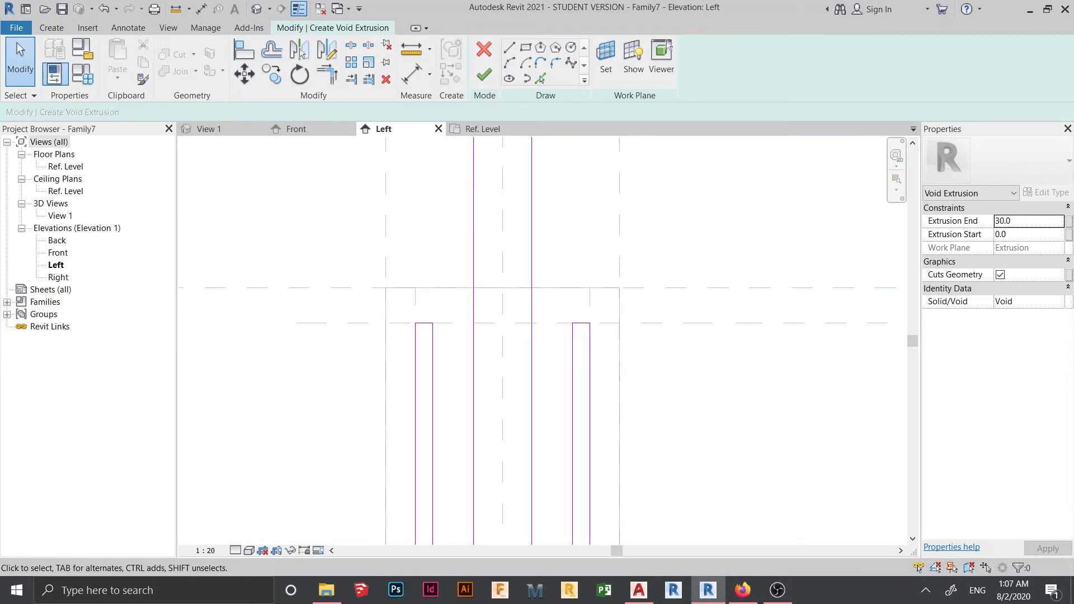
{"action": "left_click", "coordinate": [540, 78]}
{"action": "double_click", "coordinate": [154, 112]}
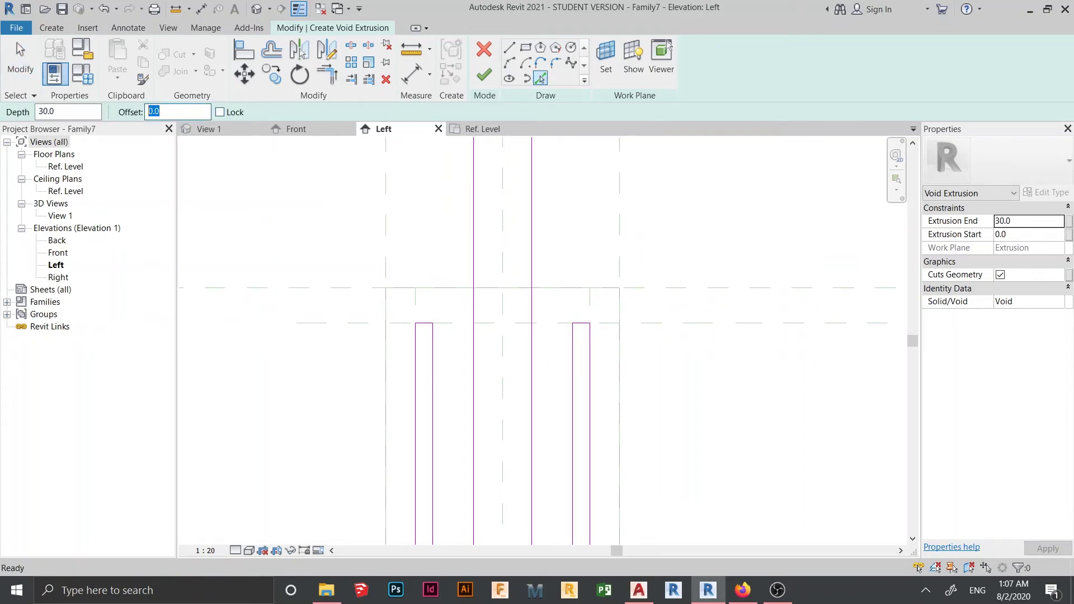
{"action": "type", "text": "30"}
{"action": "left_click", "coordinate": [473, 347]}
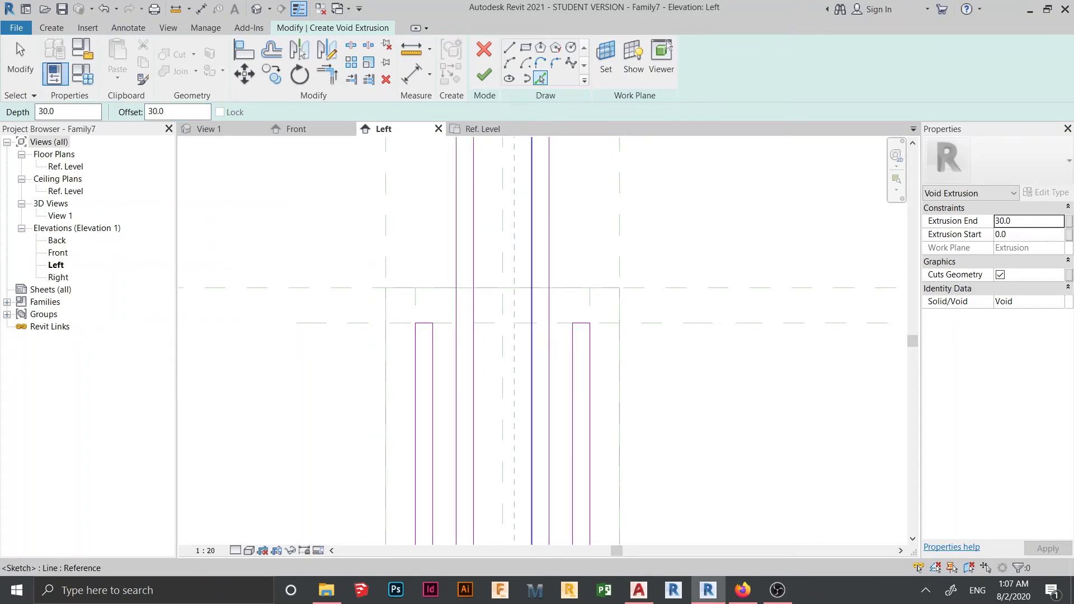
{"action": "scroll", "coordinate": [525, 347], "scroll_direction": "down", "scroll_amount": 2}
{"action": "middle_click_drag", "start_coordinate": [526, 347], "coordinate": [474, 253]}
{"action": "scroll", "coordinate": [473, 253], "scroll_direction": "up", "scroll_amount": 1}
{"action": "key", "text": "Escape"}
Draw a short line across each pair of central vertical lines along the upper inner reference plane.
{"action": "left_click", "coordinate": [510, 63]}
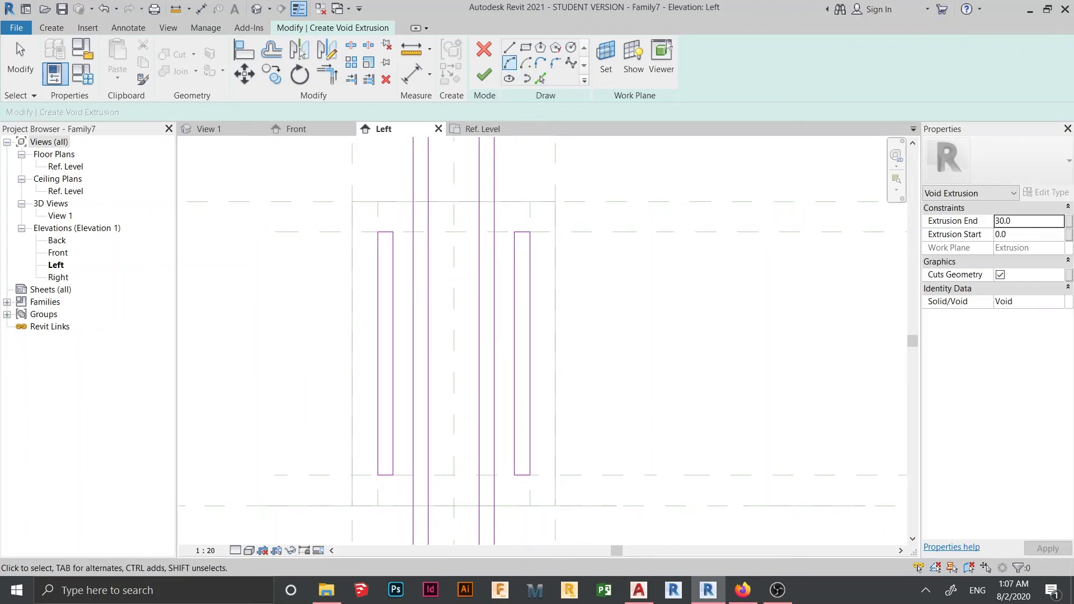
{"action": "left_click", "coordinate": [509, 47]}
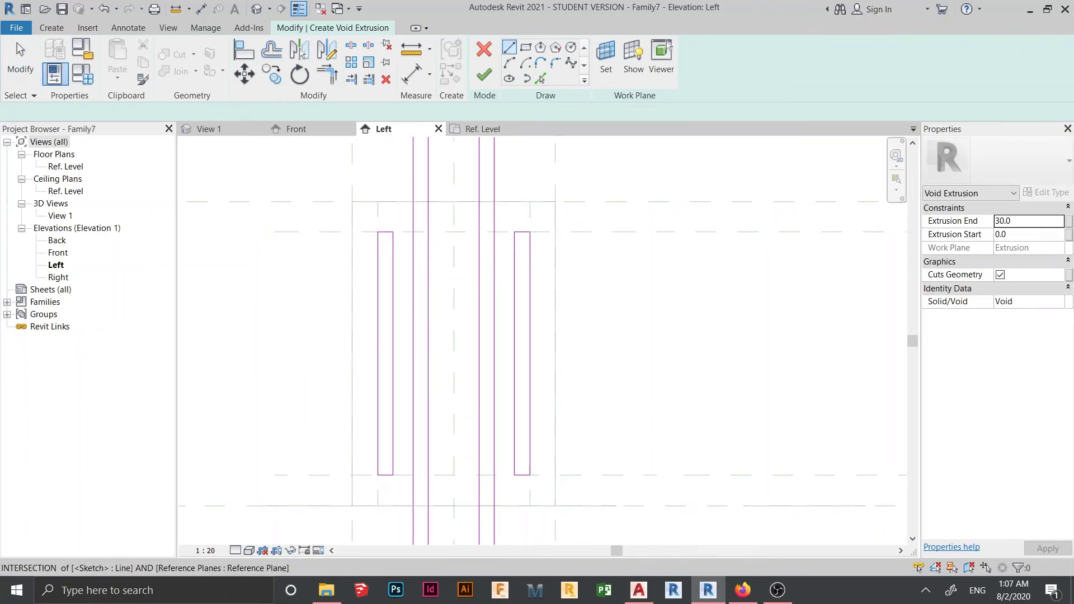
{"action": "left_click", "coordinate": [413, 232]}
{"action": "left_click", "coordinate": [428, 232]}
{"action": "key", "text": "Escape"}
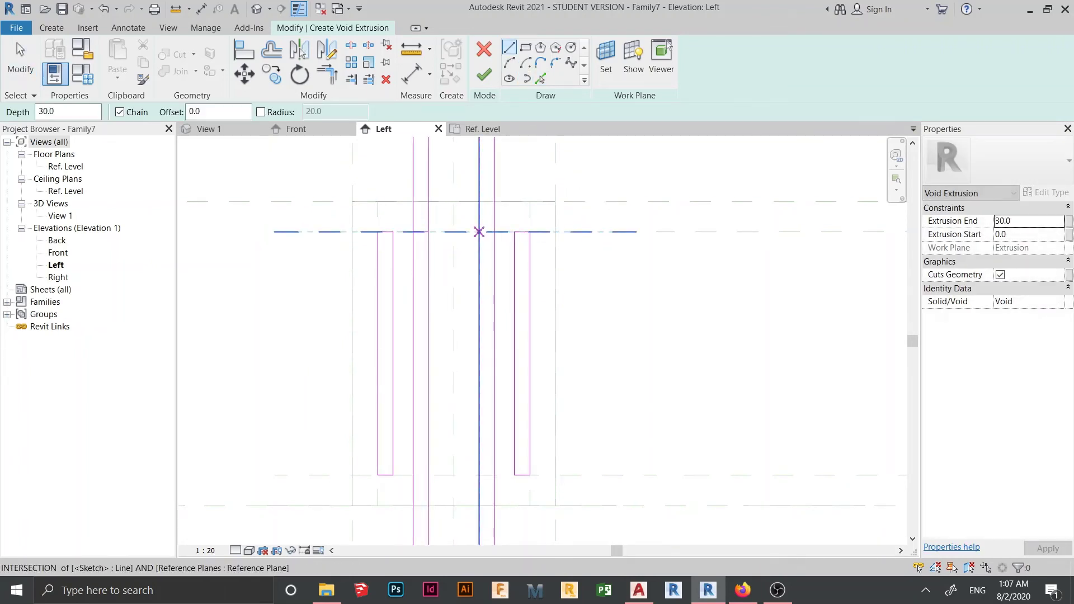
{"action": "left_click", "coordinate": [479, 232]}
{"action": "left_click", "coordinate": [494, 231]}
{"action": "key", "text": "Escape"}
{"action": "middle_click_drag", "start_coordinate": [495, 334], "coordinate": [489, 255]}
{"action": "scroll", "coordinate": [497, 357], "scroll_direction": "up", "scroll_amount": 1}
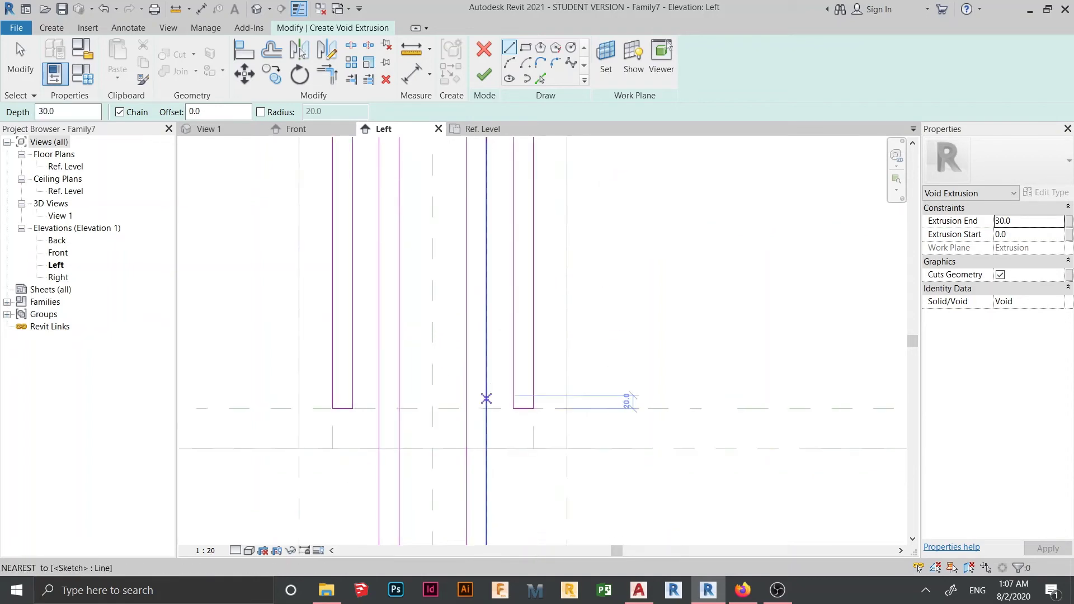
Draw a short line across each pair of central vertical lines along the lower inner reference plane.
{"action": "left_click", "coordinate": [486, 409]}
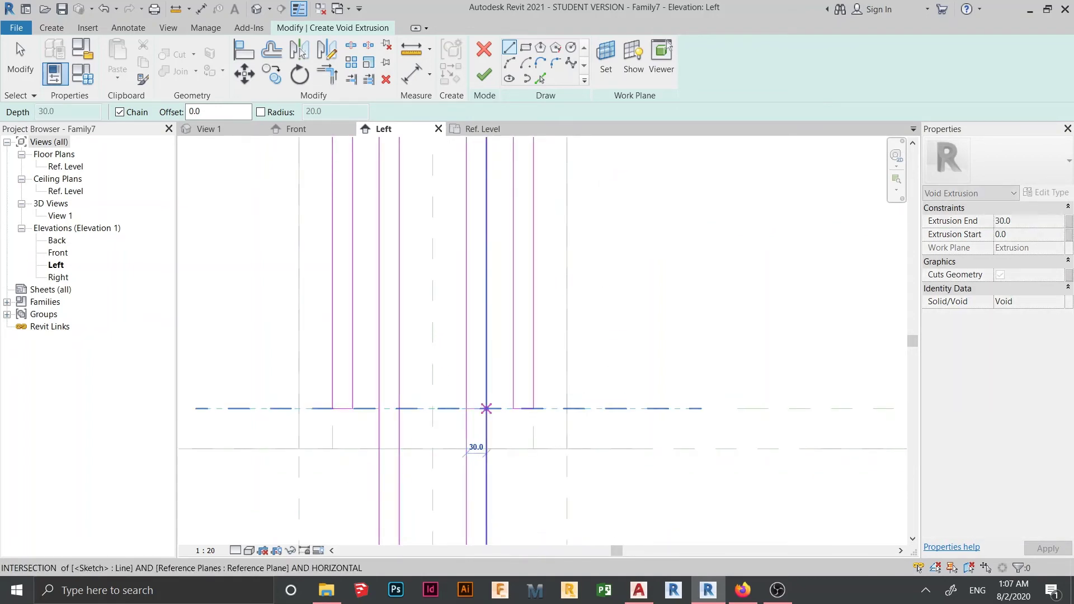
{"action": "left_click", "coordinate": [487, 408]}
{"action": "key", "text": "Escape"}
{"action": "left_click", "coordinate": [379, 408]}
{"action": "left_click", "coordinate": [398, 408]}
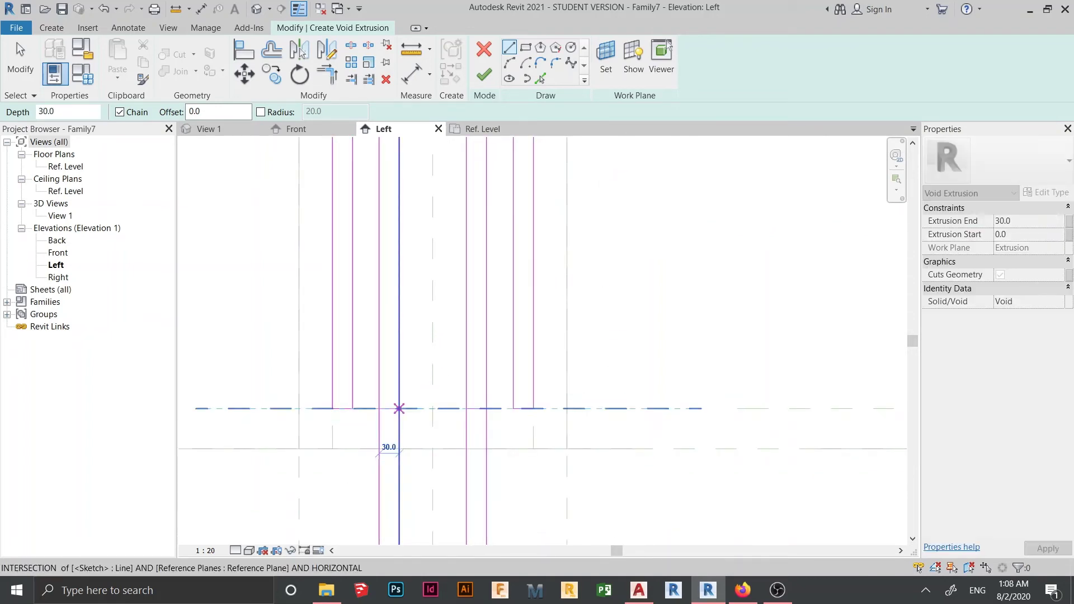
{"action": "key", "text": "Escape"}
Trim both pairs of central vertical lines to their short cross lines at the lower inner reference plane.
{"action": "scroll", "coordinate": [413, 432], "scroll_direction": "up", "scroll_amount": 3}
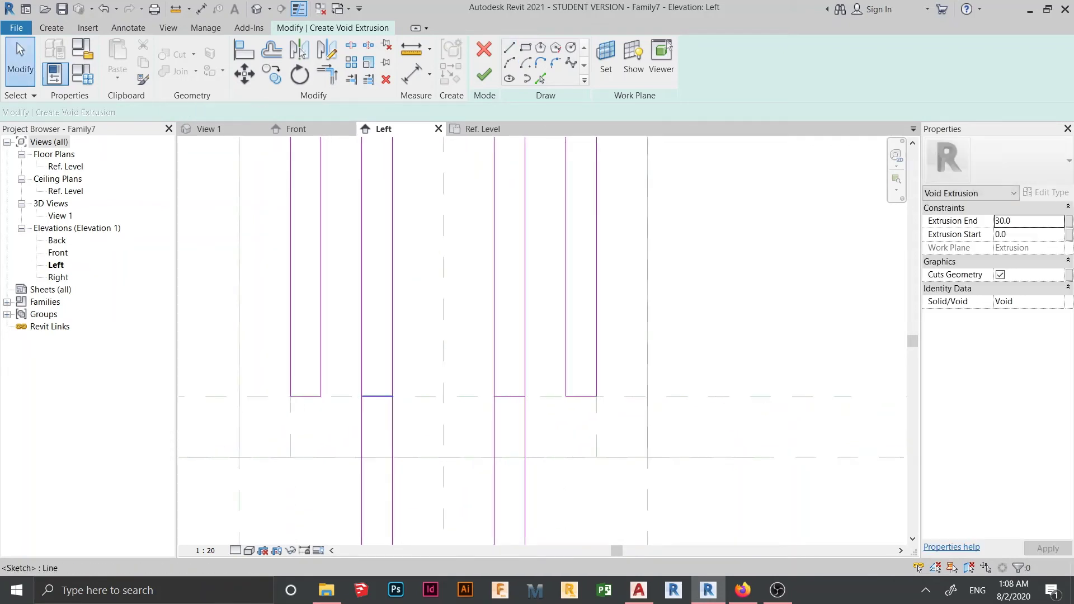
{"action": "key", "text": "t"}
{"action": "key", "text": "r"}
{"action": "left_click", "coordinate": [361, 365]}
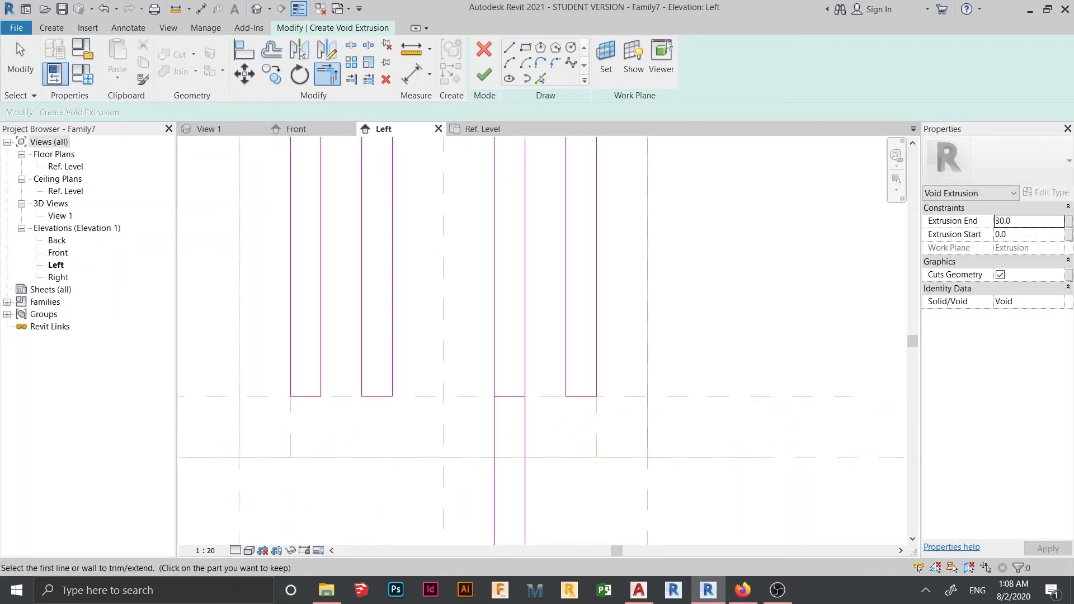
{"action": "left_click", "coordinate": [494, 364]}
{"action": "left_click", "coordinate": [511, 396]}
{"action": "left_click", "coordinate": [525, 364]}
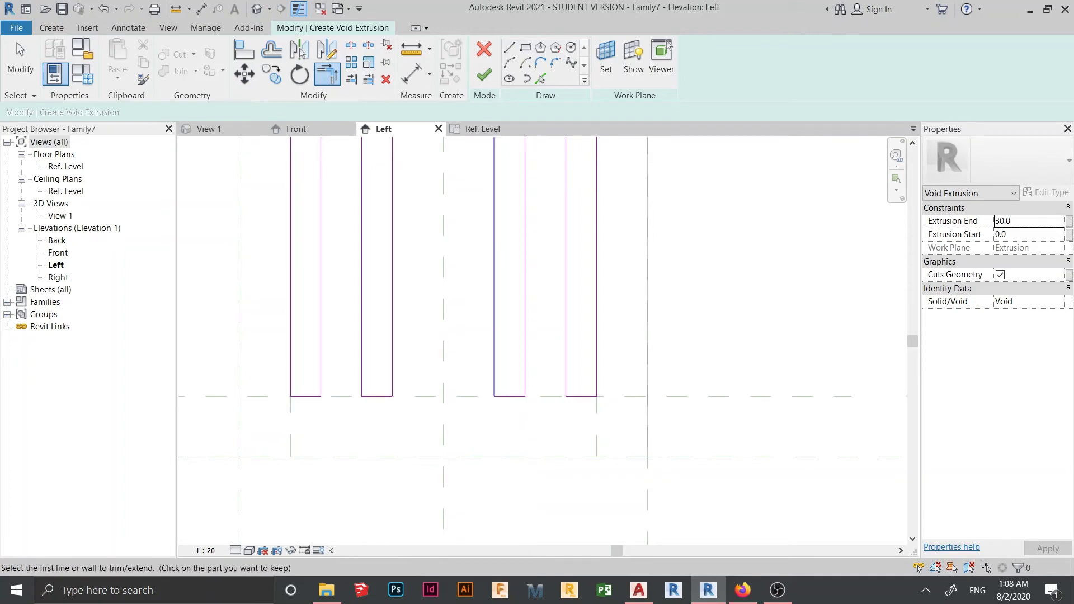
Trim the central vertical lines to their upper cross lines, closing the four groove rectangles, and finish the void extrusion sketch.
{"action": "scroll", "coordinate": [494, 313], "scroll_direction": "down", "scroll_amount": 1}
{"action": "middle_click_drag", "start_coordinate": [473, 224], "coordinate": [472, 472]}
{"action": "scroll", "coordinate": [419, 283], "scroll_direction": "up", "scroll_amount": 2}
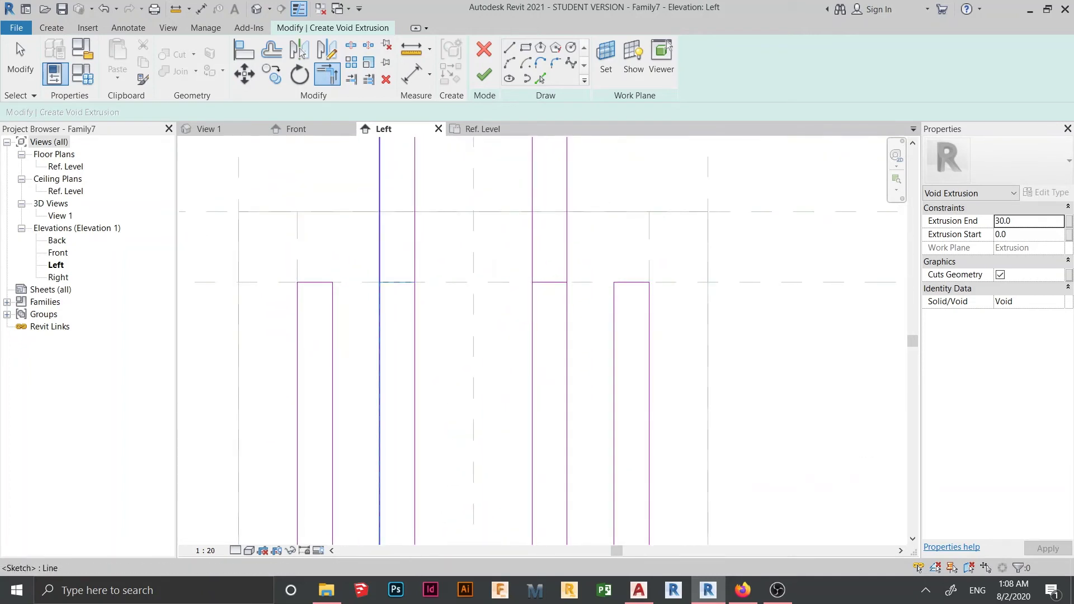
{"action": "left_click", "coordinate": [415, 319]}
{"action": "left_click", "coordinate": [550, 282]}
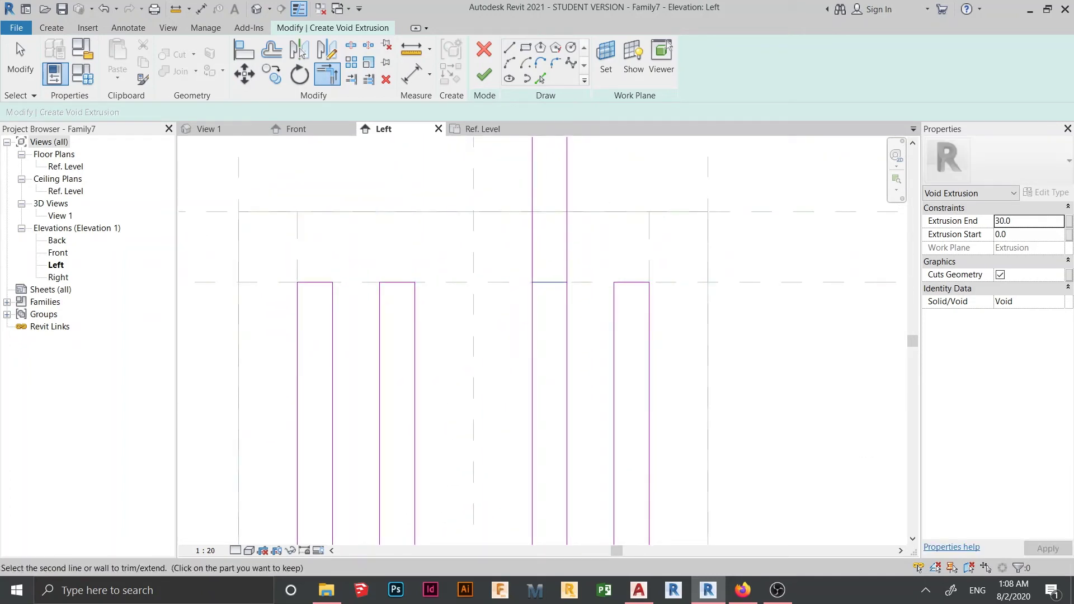
{"action": "left_click", "coordinate": [532, 319]}
{"action": "left_click", "coordinate": [550, 282]}
{"action": "left_click", "coordinate": [566, 316]}
{"action": "scroll", "coordinate": [554, 190], "scroll_direction": "down", "scroll_amount": 2}
{"action": "key", "text": "Escape"}
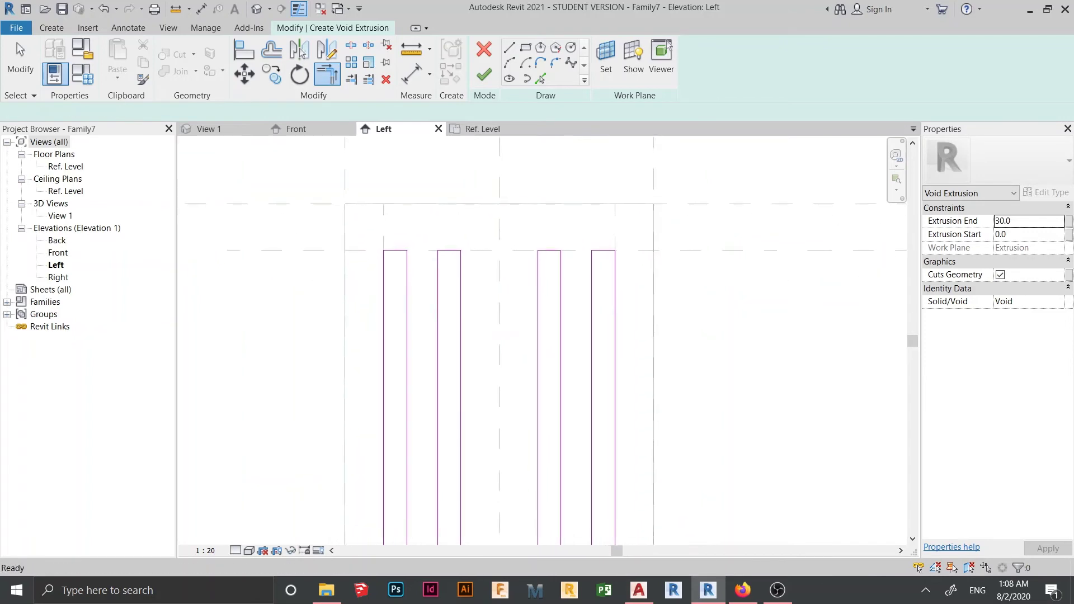
{"action": "scroll", "coordinate": [574, 257], "scroll_direction": "down", "scroll_amount": 1}
{"action": "key", "text": "Escape"}
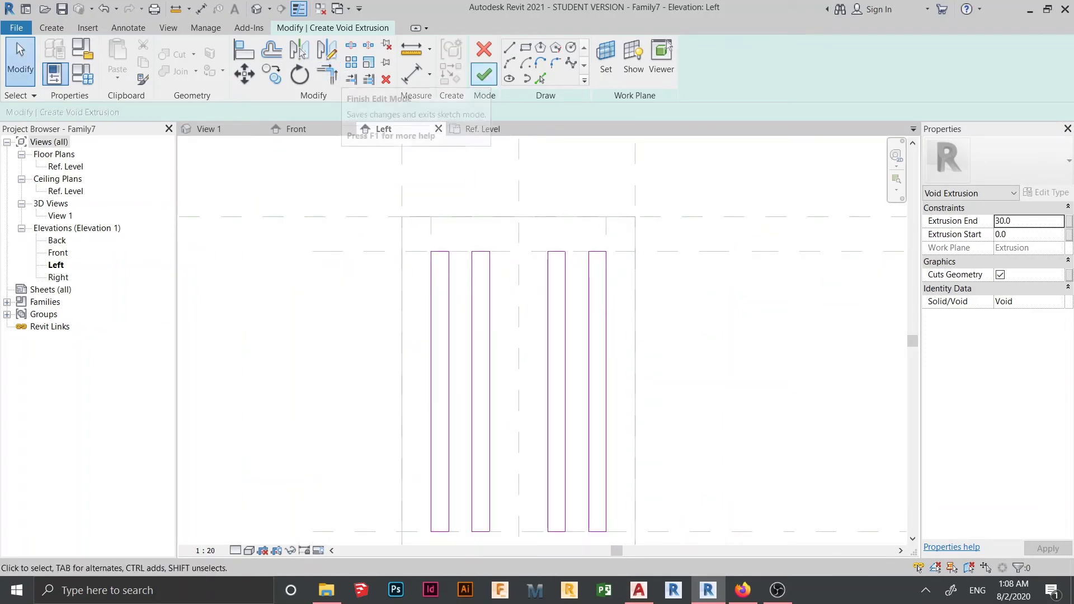
{"action": "left_click", "coordinate": [484, 74]}
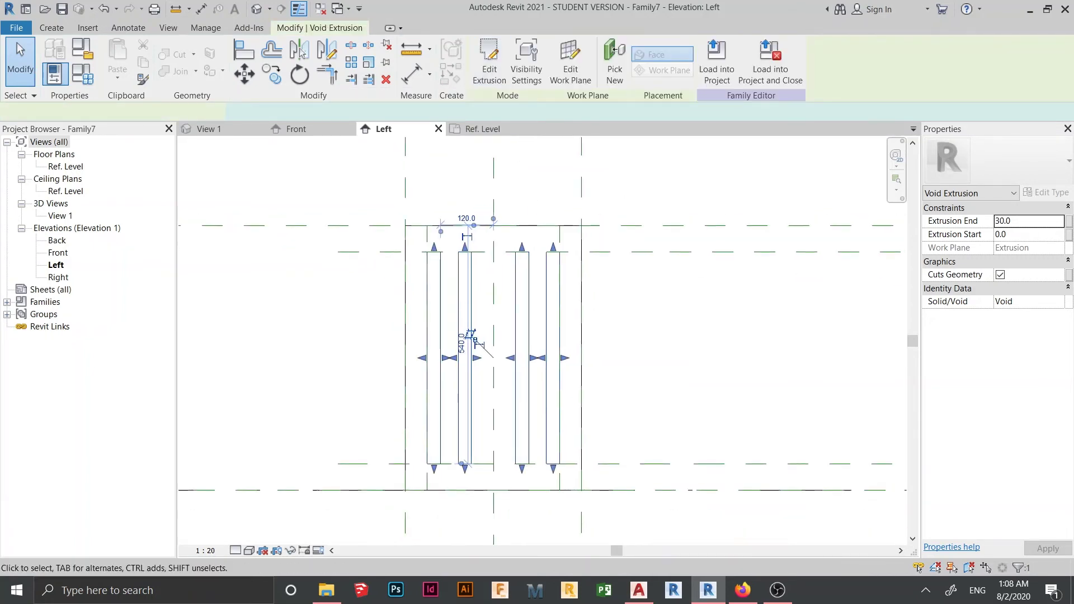
{"action": "scroll", "coordinate": [547, 294], "scroll_direction": "down", "scroll_amount": 2}
{"action": "key", "text": "Escape"}
Dimension the lower offset and the groove height between the horizontal reference planes beside the block.
{"action": "key", "text": "d"}
{"action": "key", "text": "i"}
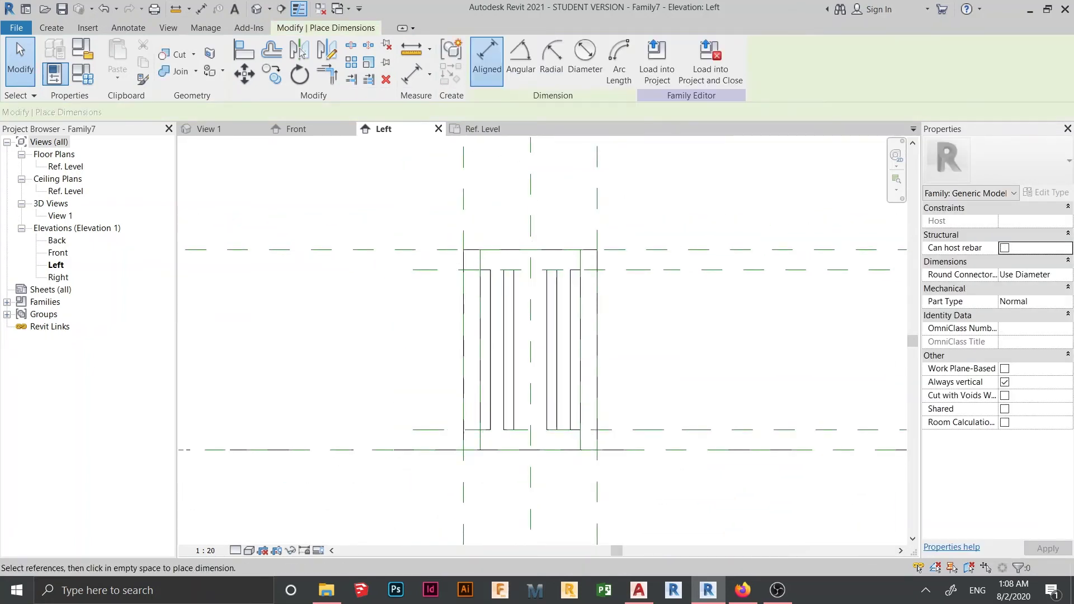
{"action": "left_click", "coordinate": [654, 430]}
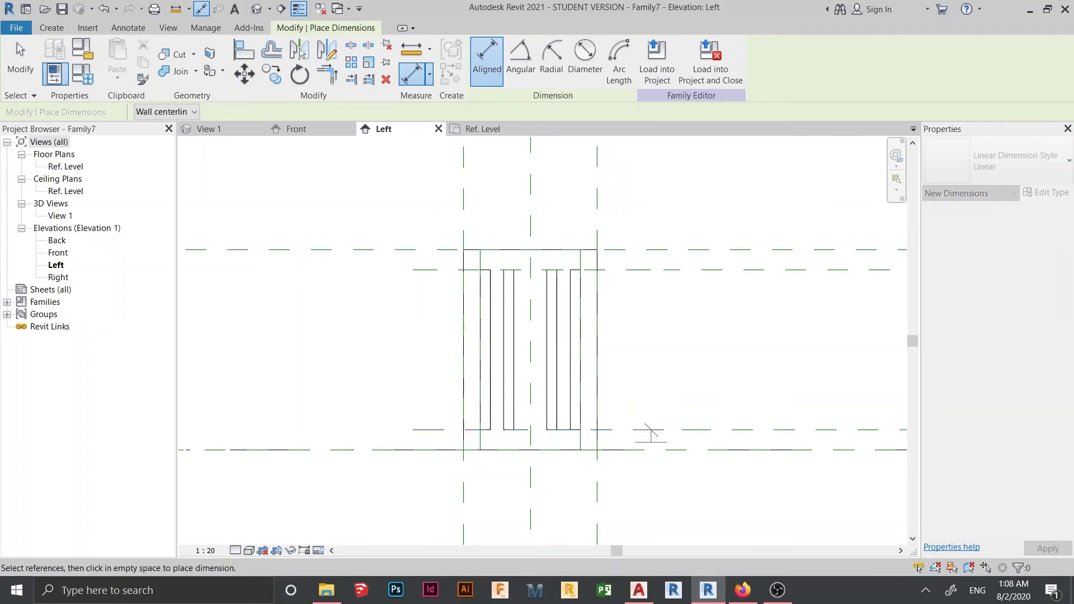
{"action": "left_click", "coordinate": [650, 450]}
{"action": "left_click", "coordinate": [655, 474]}
{"action": "left_click", "coordinate": [714, 429]}
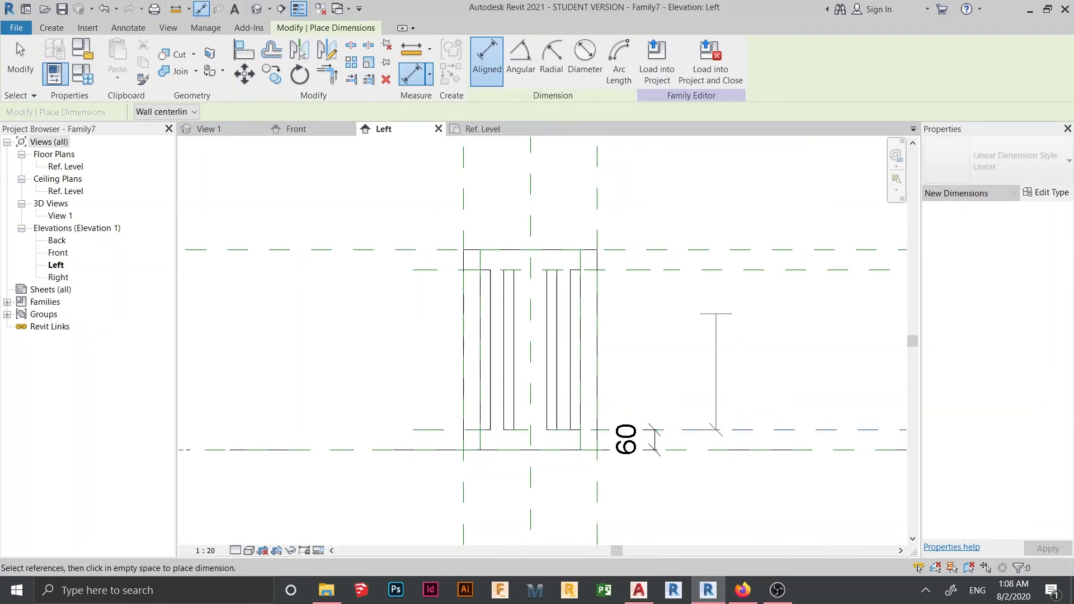
{"action": "left_click", "coordinate": [711, 270]}
{"action": "left_click", "coordinate": [656, 350]}
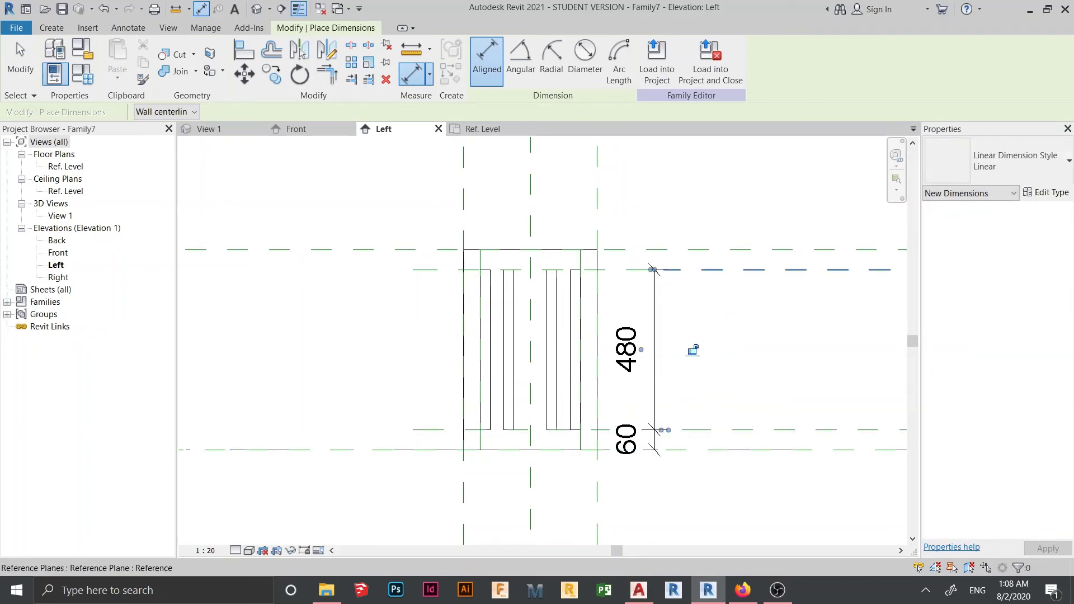
Dimension the offset between the block's top reference plane and the upper inner reference plane.
{"action": "left_click", "coordinate": [712, 249]}
{"action": "left_click", "coordinate": [712, 269]}
{"action": "left_click", "coordinate": [712, 260]}
{"action": "scroll", "coordinate": [512, 387], "scroll_direction": "up", "scroll_amount": 1}
{"action": "middle_click_drag", "start_coordinate": [512, 387], "coordinate": [523, 411]}
{"action": "scroll", "coordinate": [530, 364], "scroll_direction": "down", "scroll_amount": 1}
{"action": "scroll", "coordinate": [666, 460], "scroll_direction": "up", "scroll_amount": 1}
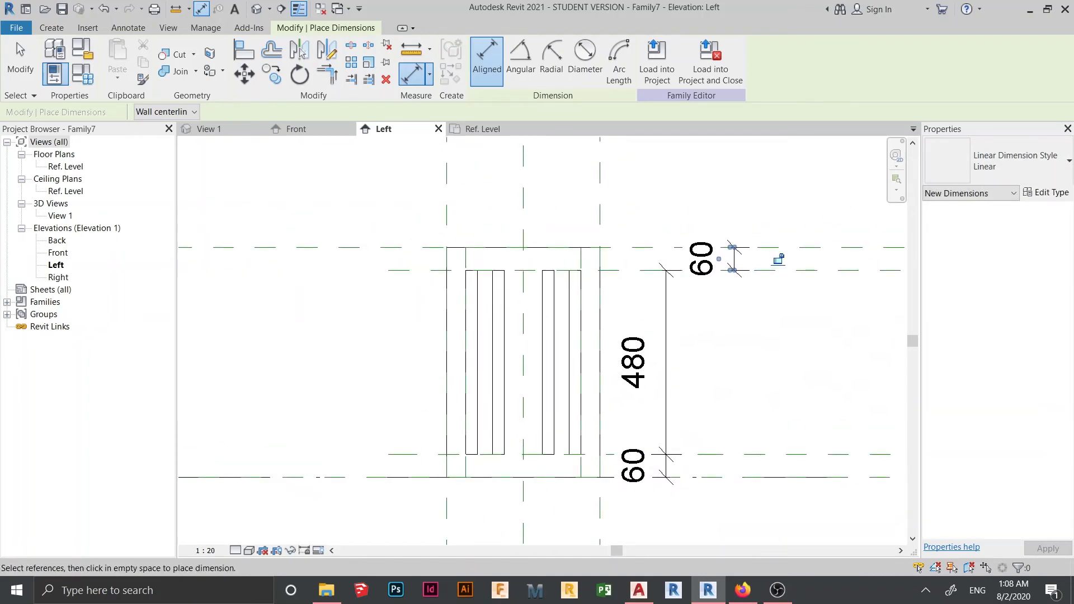
{"action": "middle_click_drag", "start_coordinate": [666, 415], "coordinate": [633, 395]}
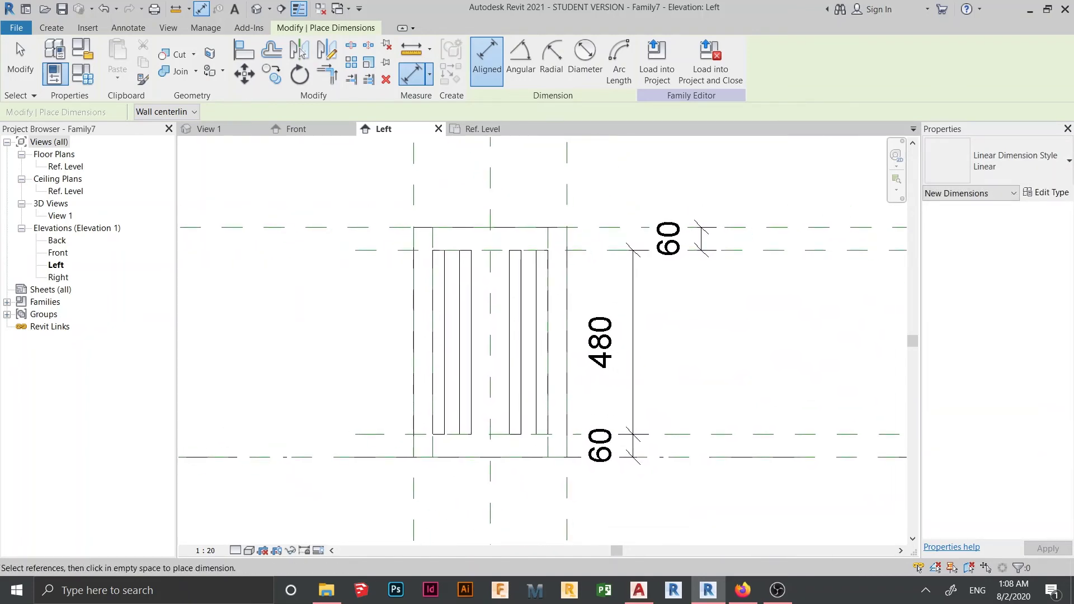
Try to label the groove height dimension with a new type parameter named "Void Left & right".
{"action": "key", "text": "Escape"}
{"action": "left_click", "coordinate": [635, 336]}
{"action": "left_click", "coordinate": [619, 60]}
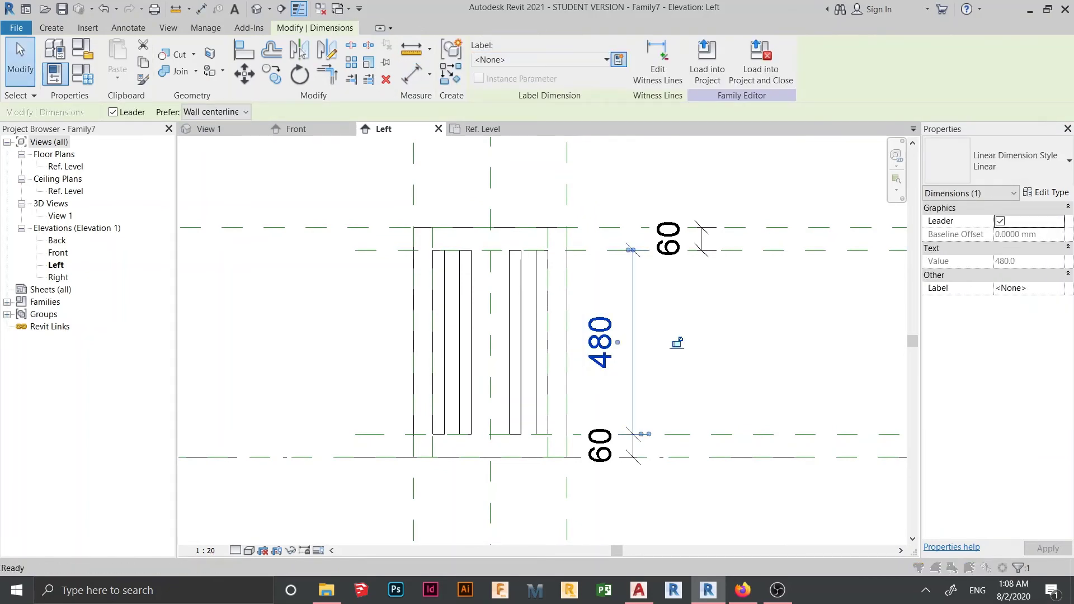
{"action": "type", "text": "V"}
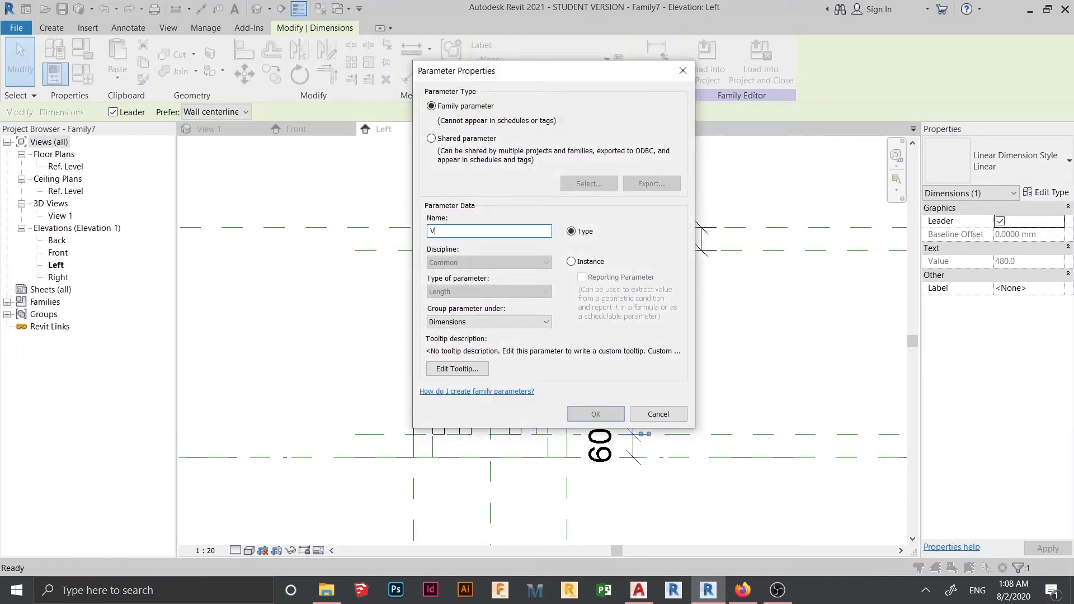
{"action": "type", "text": "oid Left & right"}
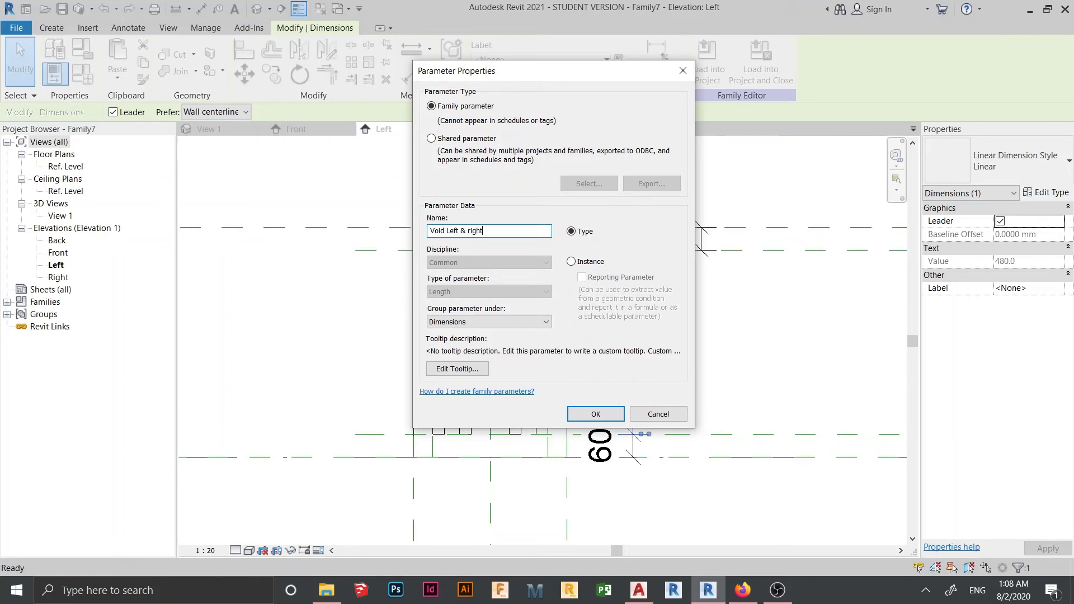
{"action": "key", "text": "Return"}
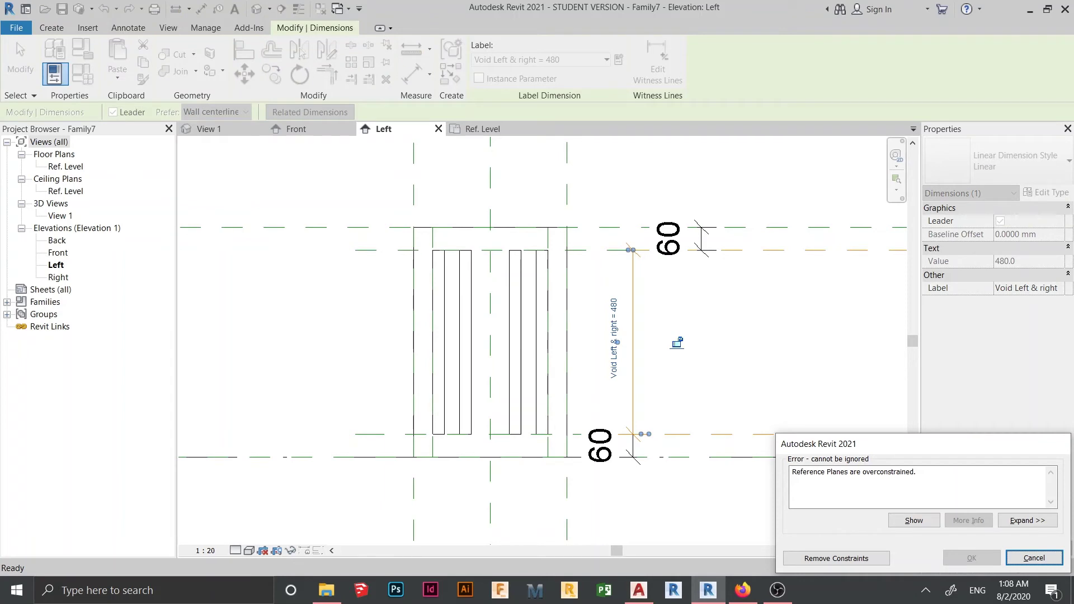
{"action": "left_click", "coordinate": [1035, 557]}
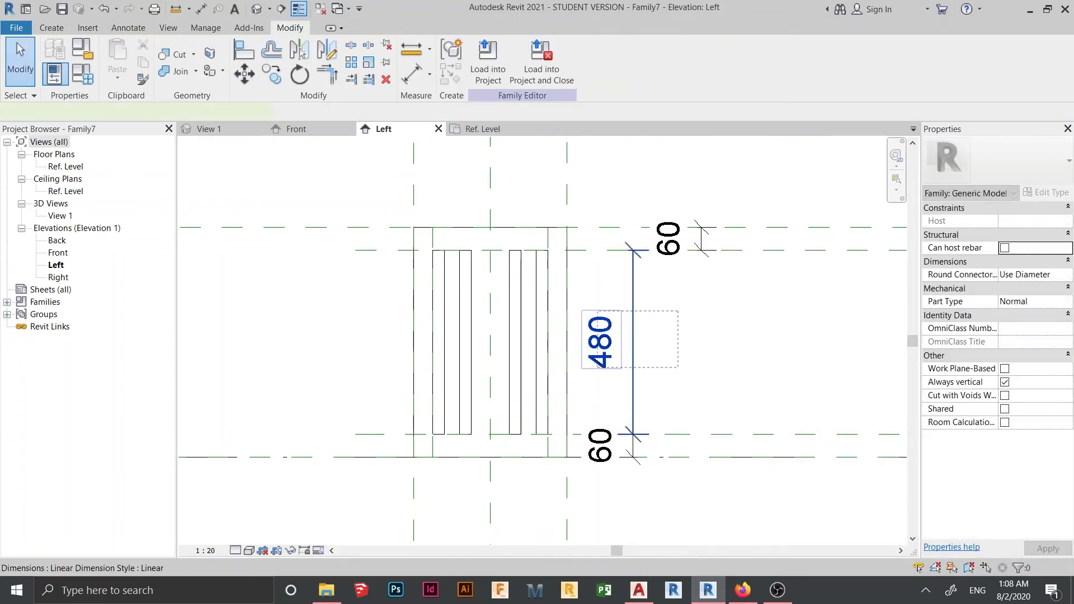
Delete the groove height dimension and place a new one between the inner horizontal reference planes on the block's opposite side.
{"action": "left_click", "coordinate": [604, 339]}
{"action": "key", "text": "Delete"}
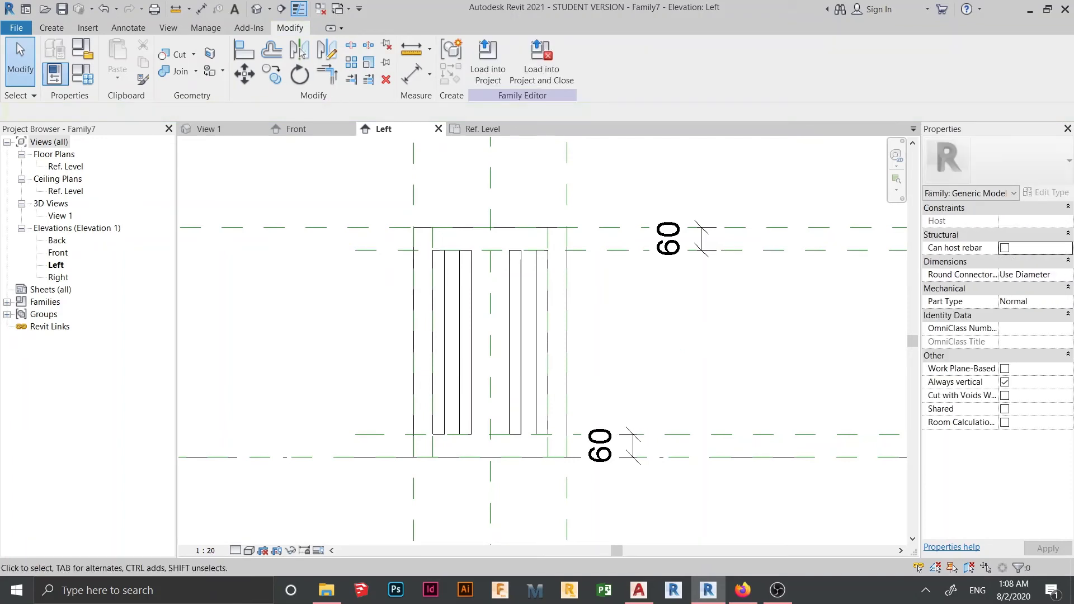
{"action": "key", "text": "d"}
{"action": "key", "text": "i"}
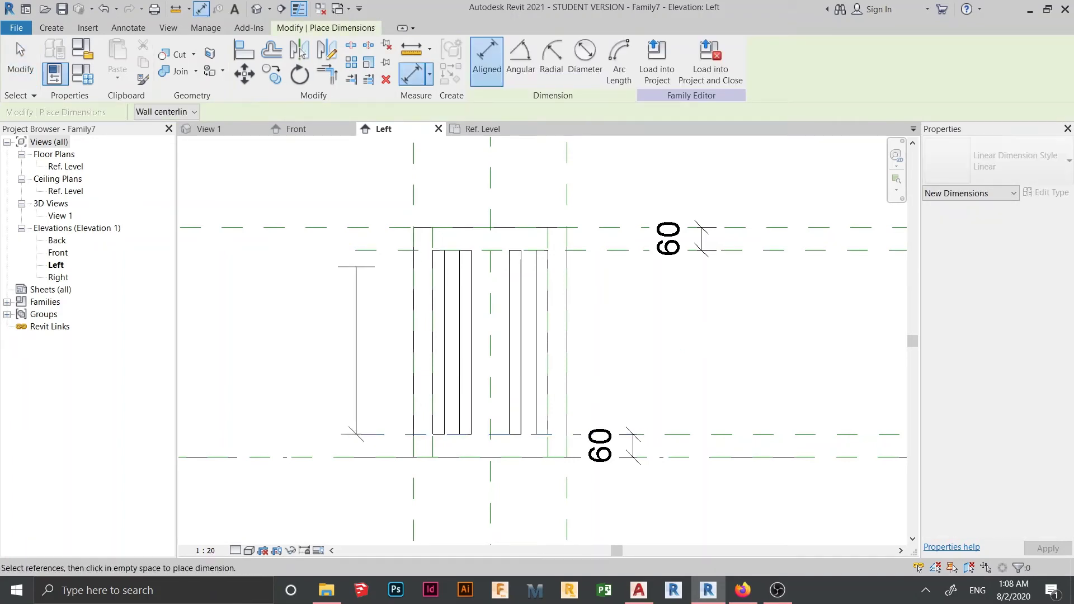
{"action": "left_click", "coordinate": [359, 254]}
{"action": "left_click", "coordinate": [362, 183]}
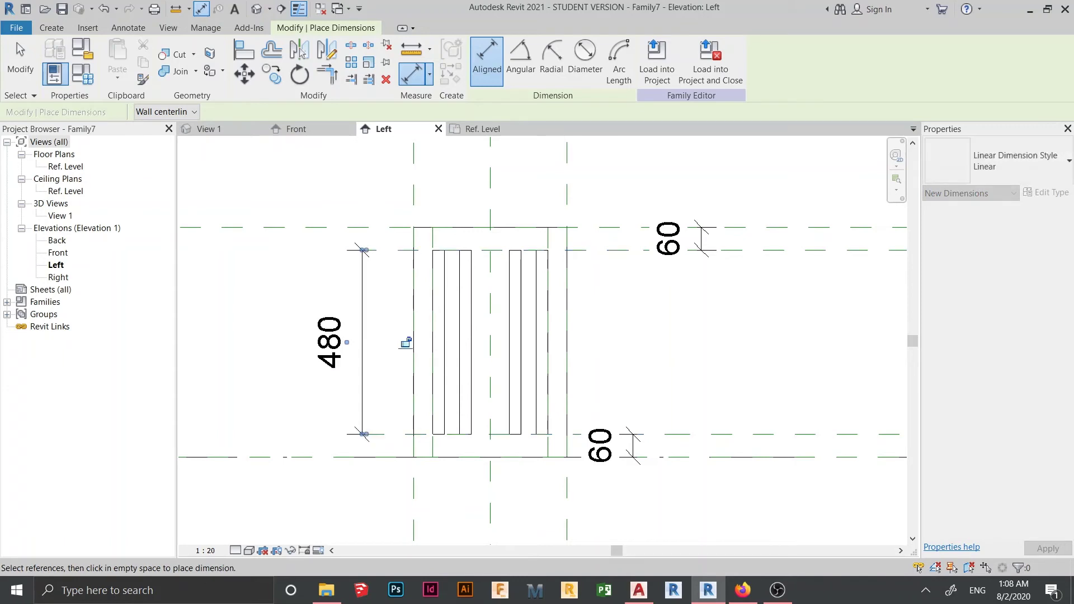
{"action": "middle_click_drag", "start_coordinate": [362, 182], "coordinate": [396, 152]}
Label the new groove height dimension with a new type parameter named "void left & right".
{"action": "key", "text": "Escape"}
{"action": "key", "text": "Escape"}
{"action": "left_click", "coordinate": [395, 312]}
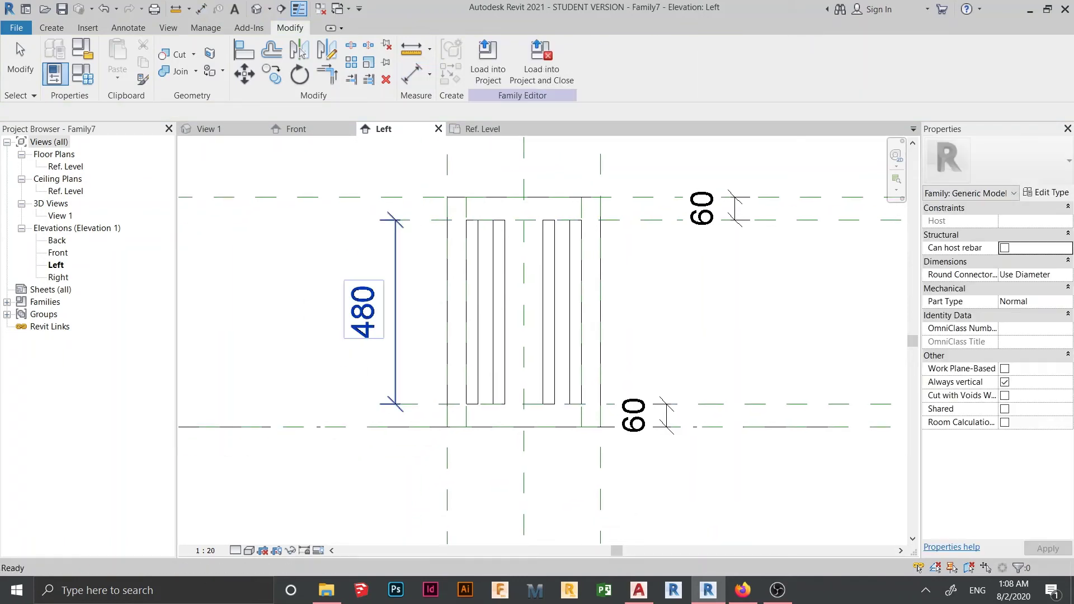
{"action": "left_click", "coordinate": [619, 59]}
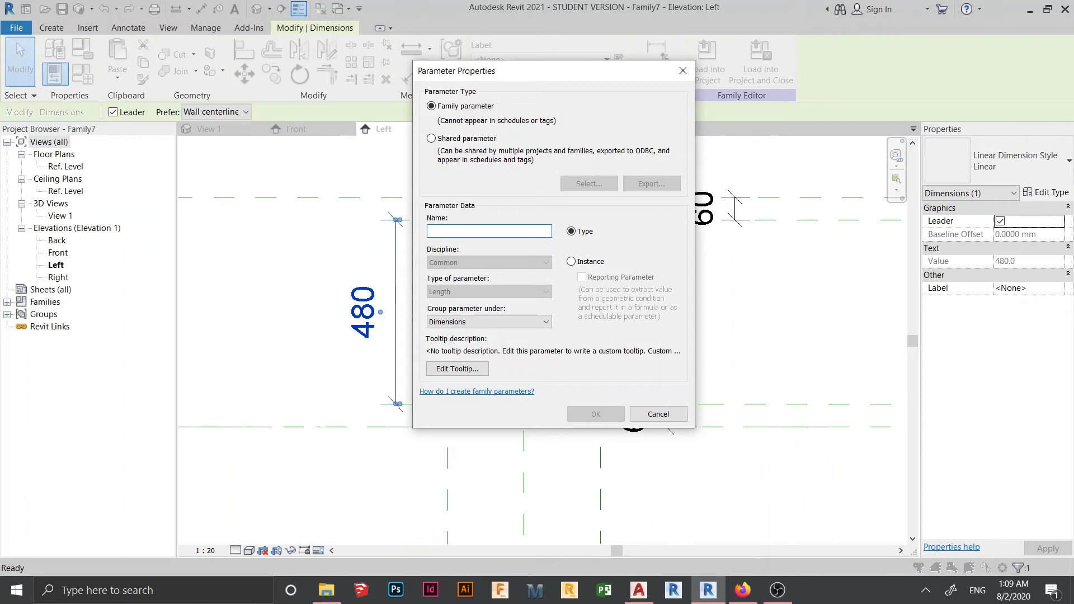
{"action": "type", "text": "void left"}
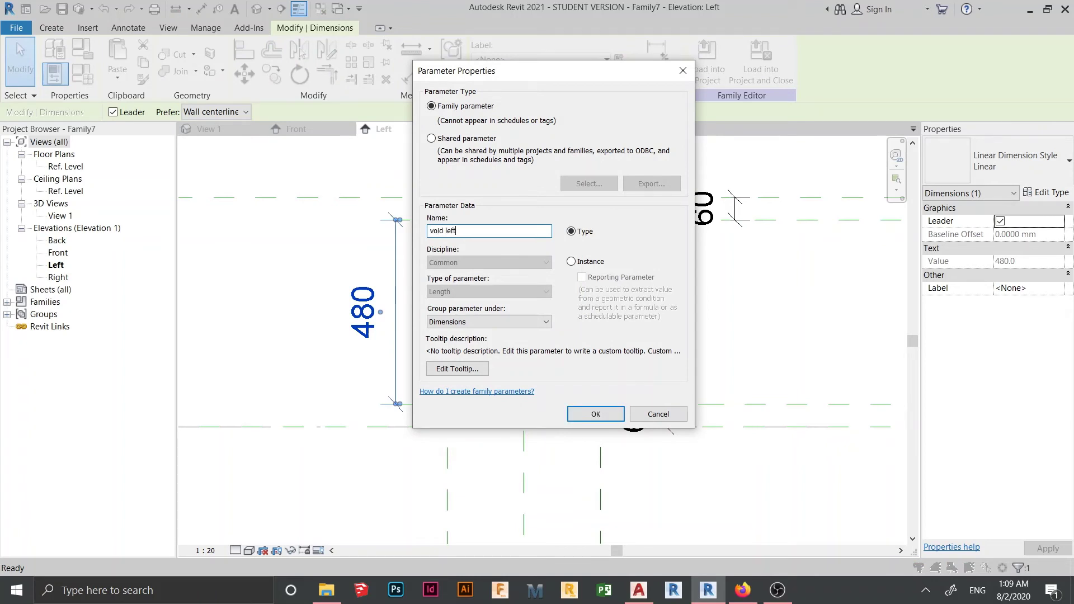
{"action": "type", "text": " & right"}
{"action": "key", "text": "Return"}
{"action": "key", "text": "Escape"}
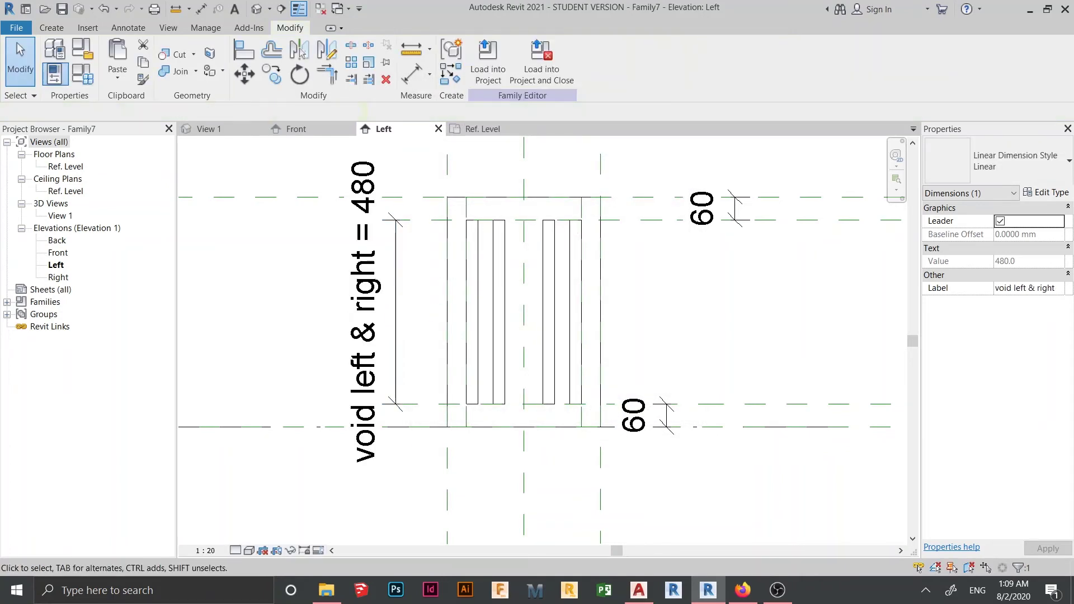
Delete the two unlabelled offset dimensions at the top and bottom of the block.
{"action": "scroll", "coordinate": [331, 403], "scroll_direction": "down", "scroll_amount": 3}
{"action": "middle_click_drag", "start_coordinate": [437, 347], "coordinate": [393, 323]}
{"action": "scroll", "coordinate": [498, 302], "scroll_direction": "down", "scroll_amount": 1}
{"action": "scroll", "coordinate": [474, 306], "scroll_direction": "up", "scroll_amount": 2}
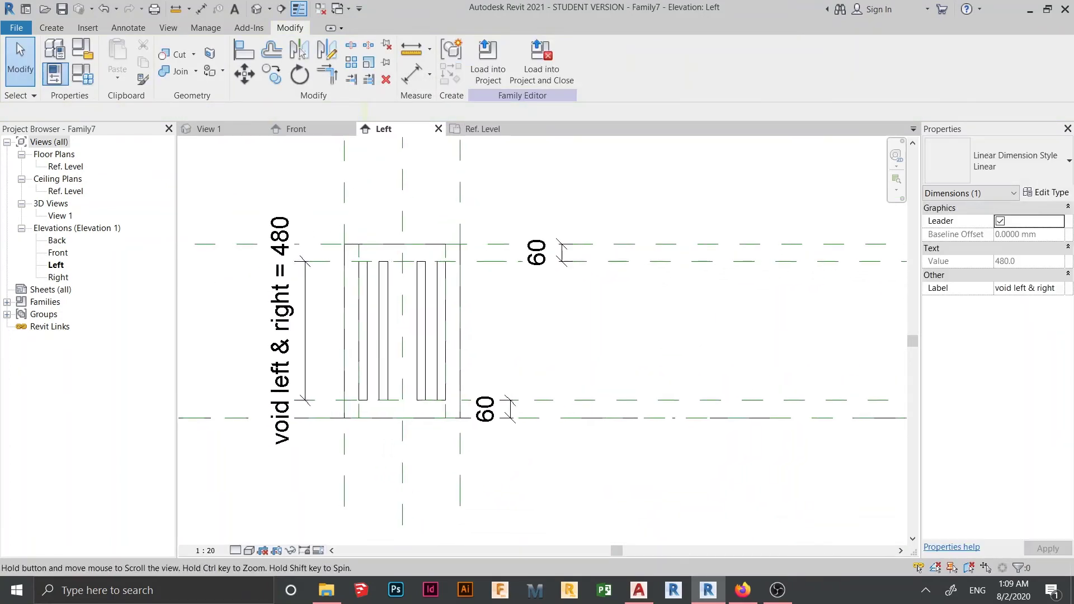
{"action": "middle_click_drag", "start_coordinate": [495, 410], "coordinate": [527, 389]}
{"action": "left_click", "coordinate": [539, 390]}
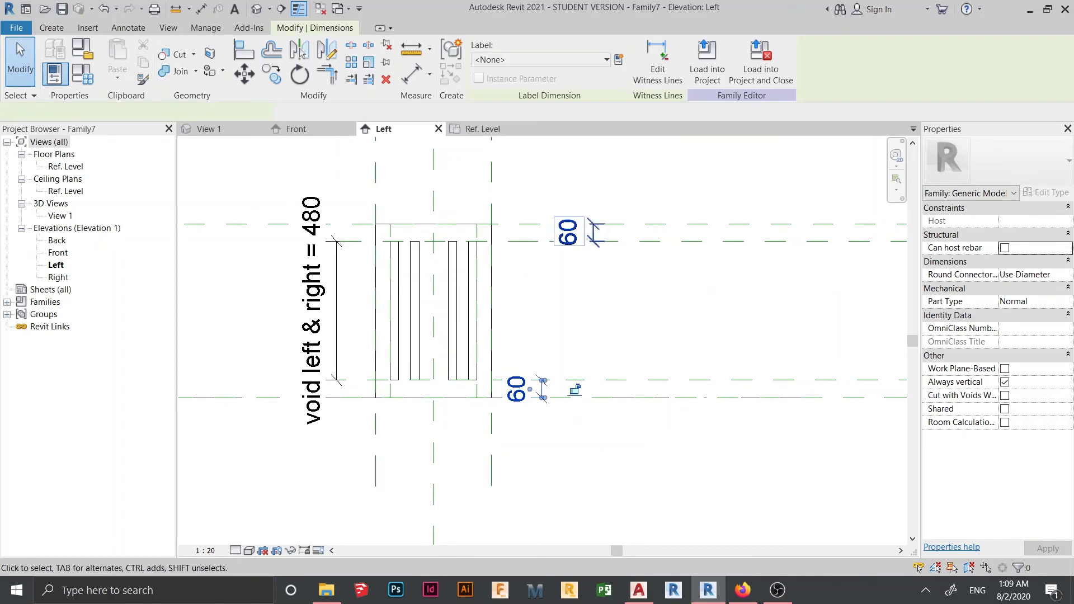
{"action": "left_click", "coordinate": [592, 234]}
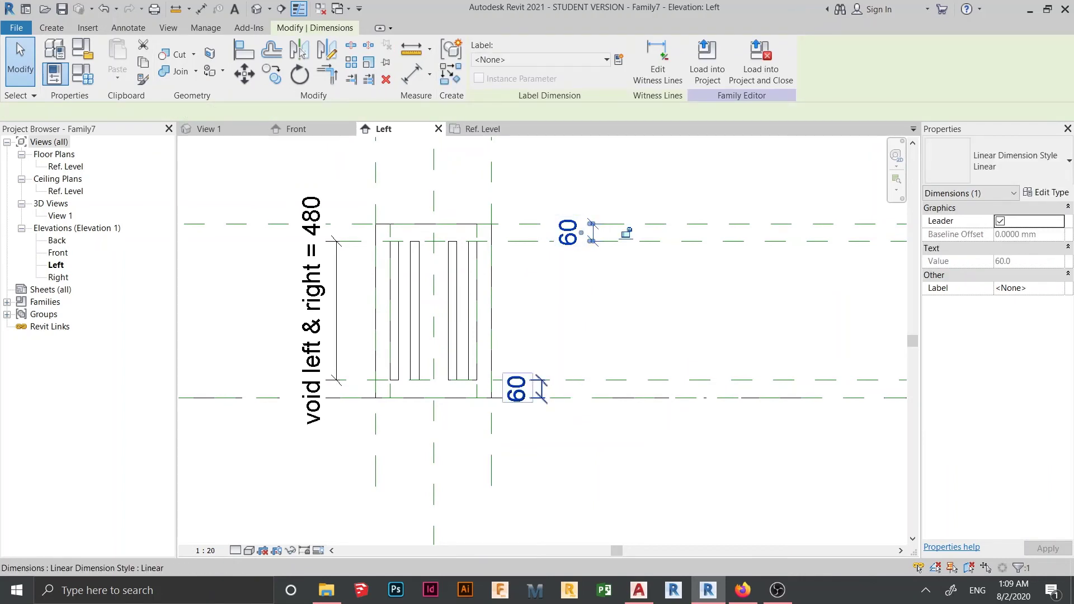
{"action": "key", "text": "Escape"}
{"action": "middle_click_drag", "start_coordinate": [515, 313], "coordinate": [568, 304]}
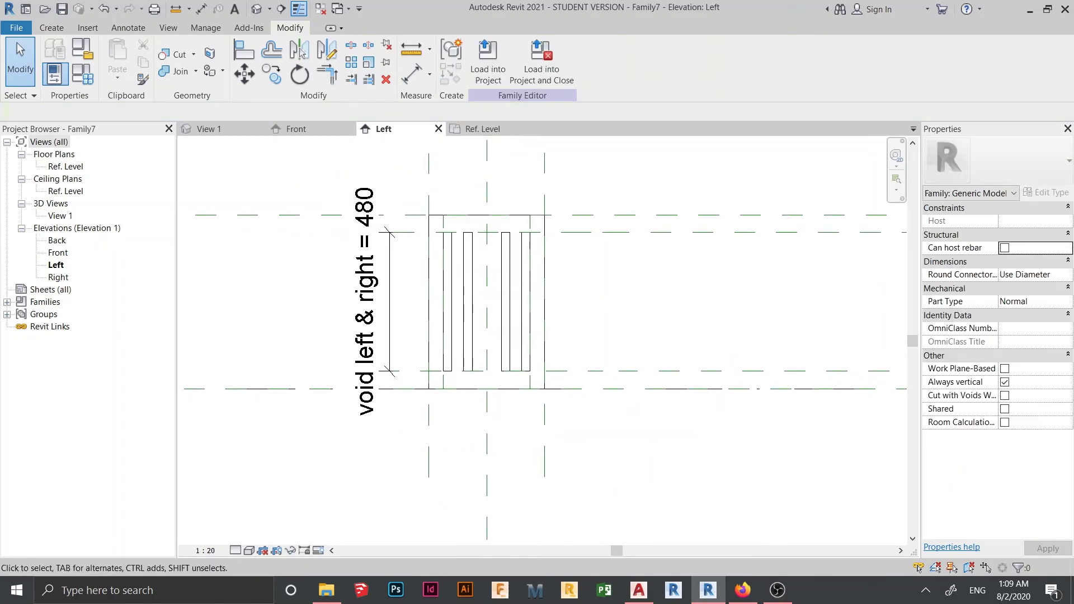
Dimension the lower and upper offsets between the outer and inner horizontal reference planes, beside the labelled groove height dimension.
{"action": "key", "text": "d"}
{"action": "key", "text": "i"}
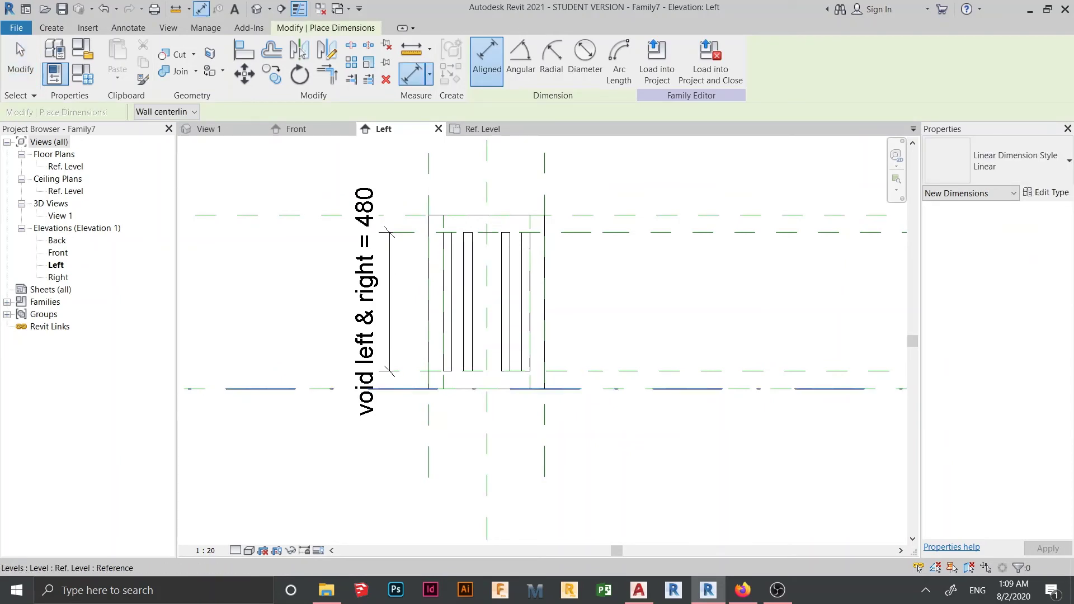
{"action": "left_click", "coordinate": [428, 389]}
{"action": "left_click", "coordinate": [425, 371]}
{"action": "left_click", "coordinate": [297, 380]}
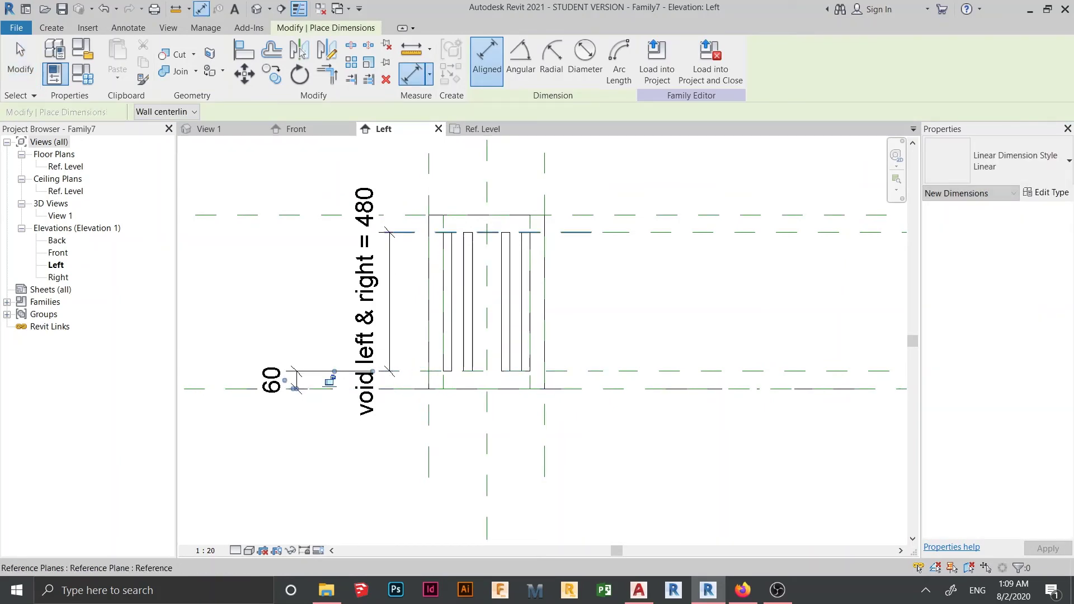
{"action": "left_click", "coordinate": [416, 232]}
{"action": "left_click", "coordinate": [415, 215]}
{"action": "left_click", "coordinate": [319, 164]}
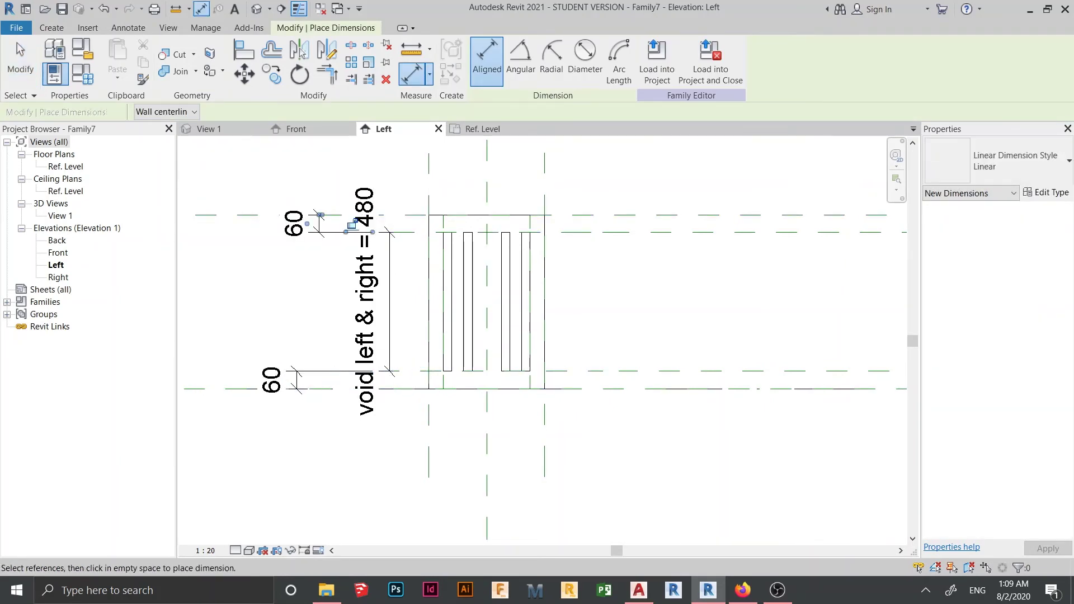
Align the block's top edge with the upper outer reference plane and lock the alignment.
{"action": "key", "text": "Escape"}
{"action": "key", "text": "Escape"}
{"action": "key", "text": "a"}
{"action": "key", "text": "l"}
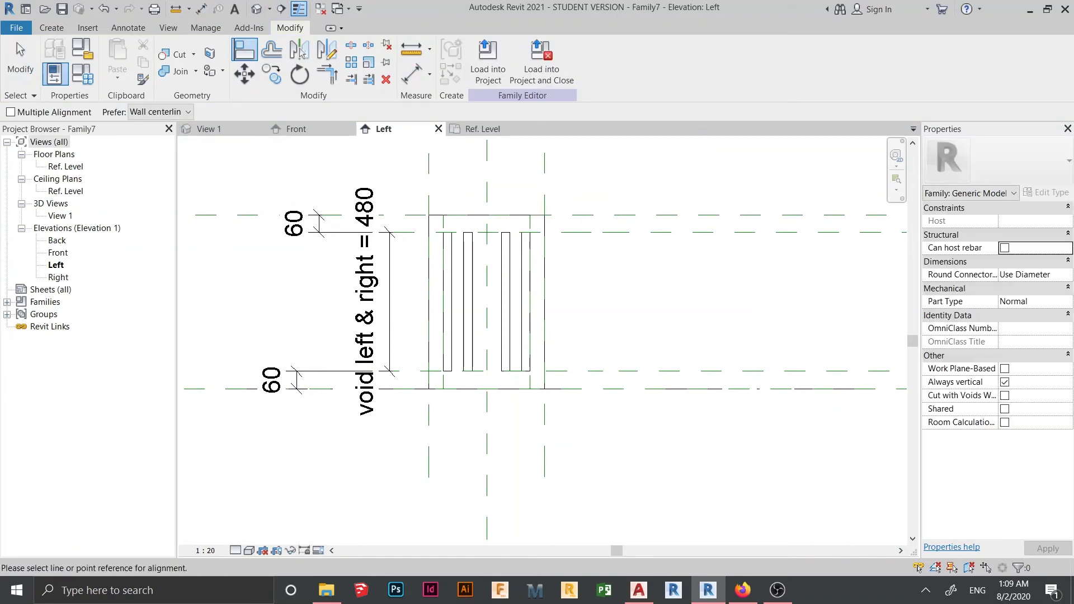
{"action": "left_click", "coordinate": [479, 214]}
{"action": "left_click", "coordinate": [415, 215]}
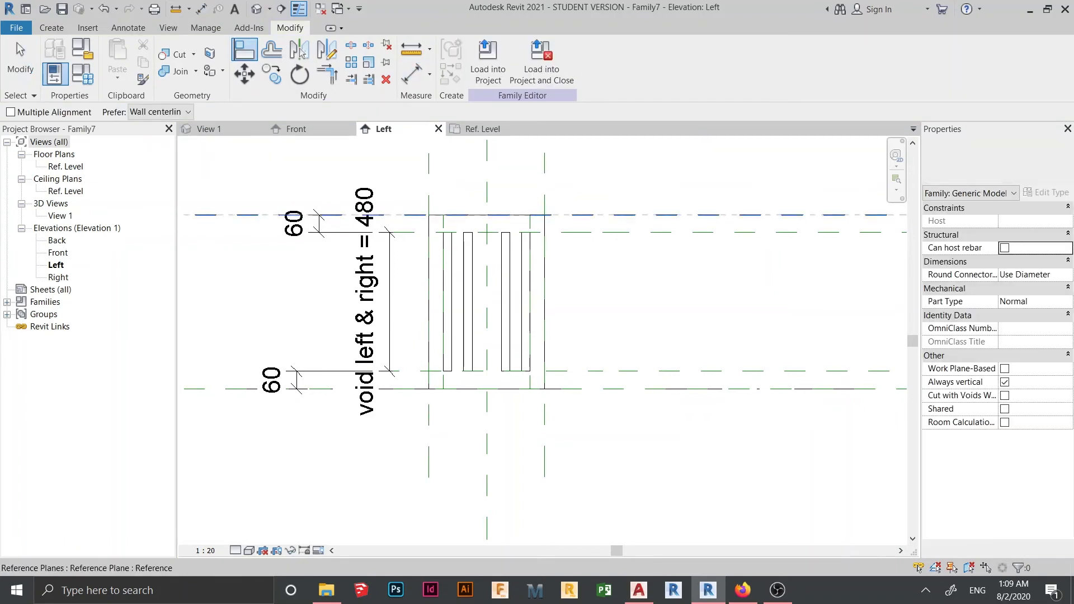
{"action": "left_click", "coordinate": [479, 215]}
{"action": "left_click", "coordinate": [522, 234]}
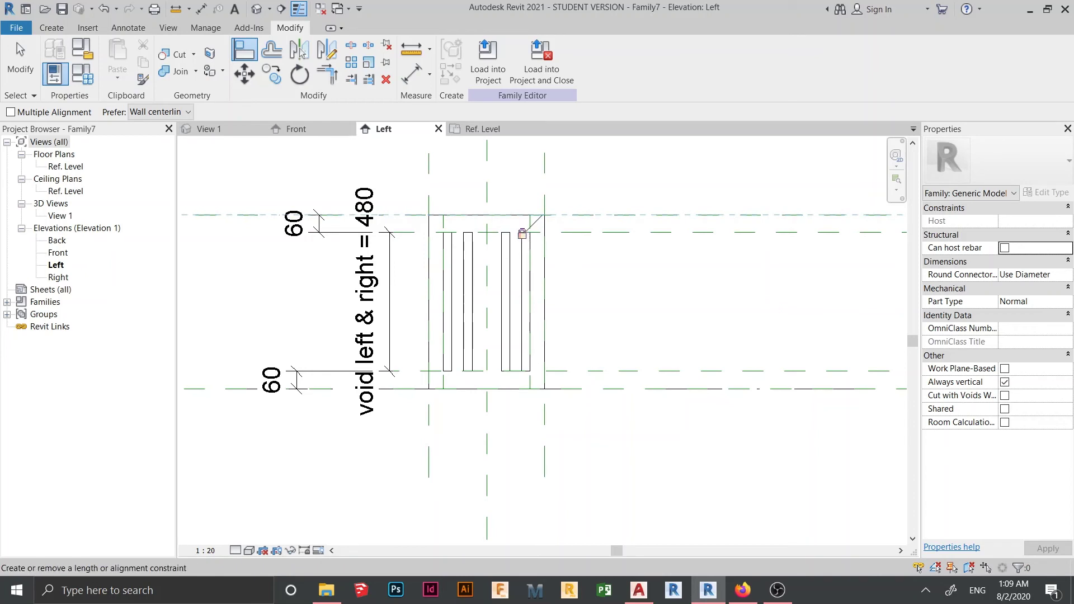
{"action": "left_click", "coordinate": [415, 389]}
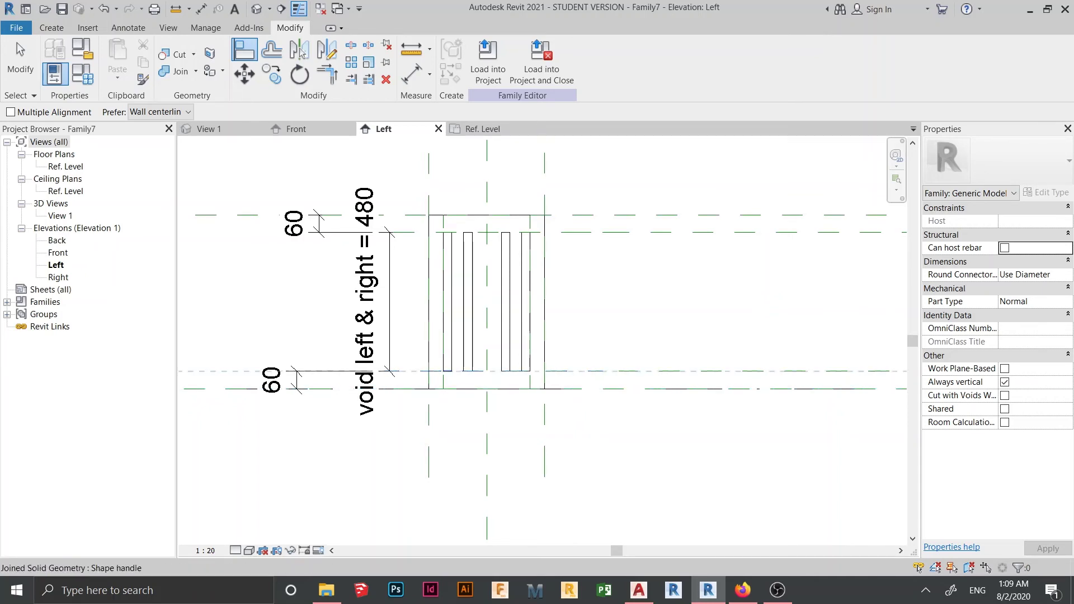
{"action": "scroll", "coordinate": [476, 390], "scroll_direction": "up", "scroll_amount": 3}
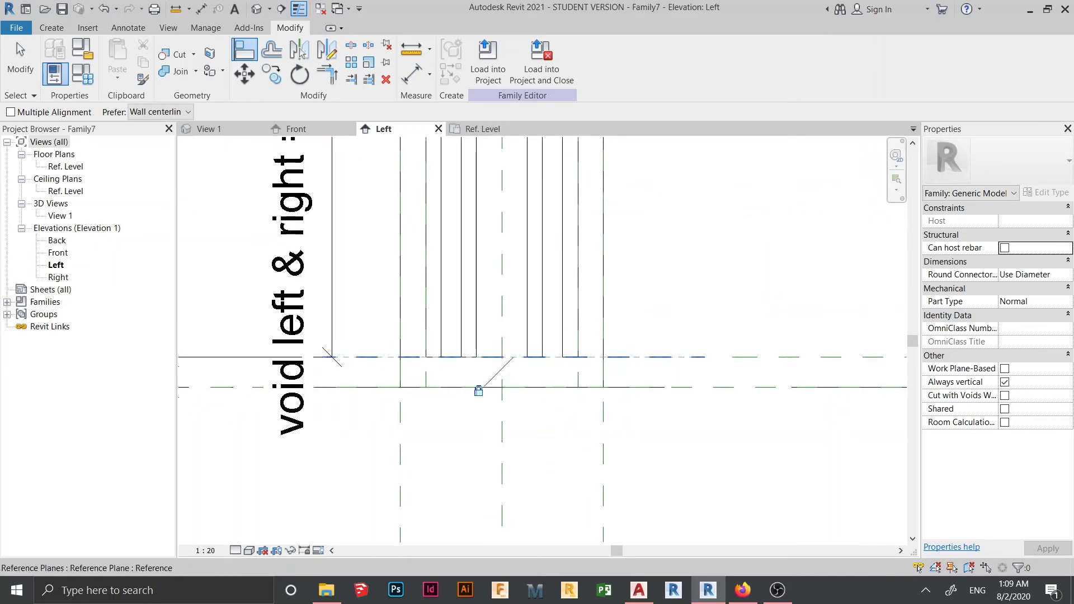
{"action": "left_click", "coordinate": [434, 357]}
{"action": "left_click", "coordinate": [532, 338]}
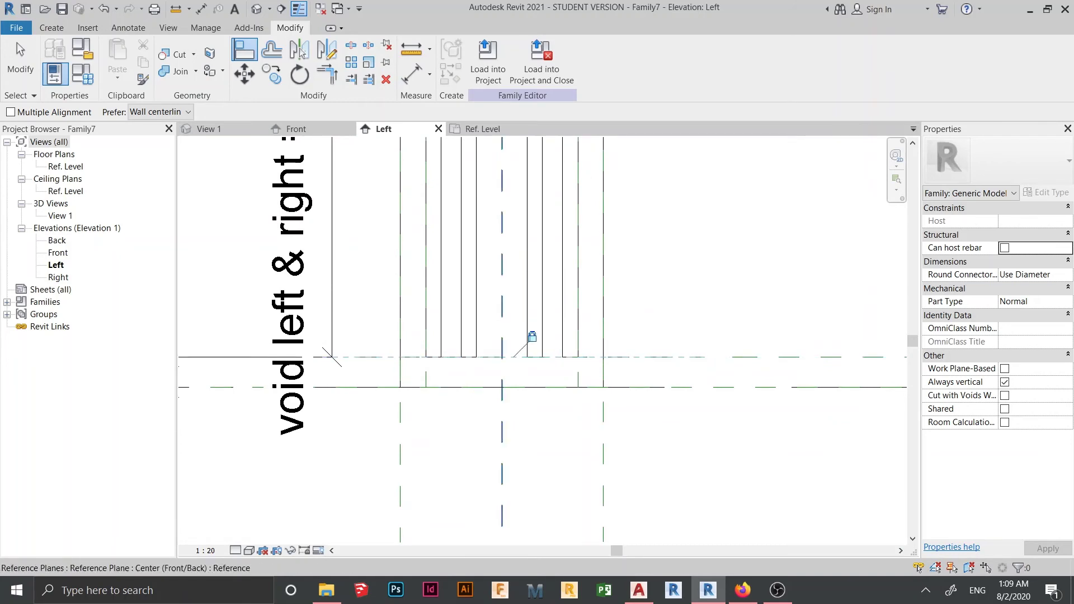
{"action": "left_click", "coordinate": [486, 357]}
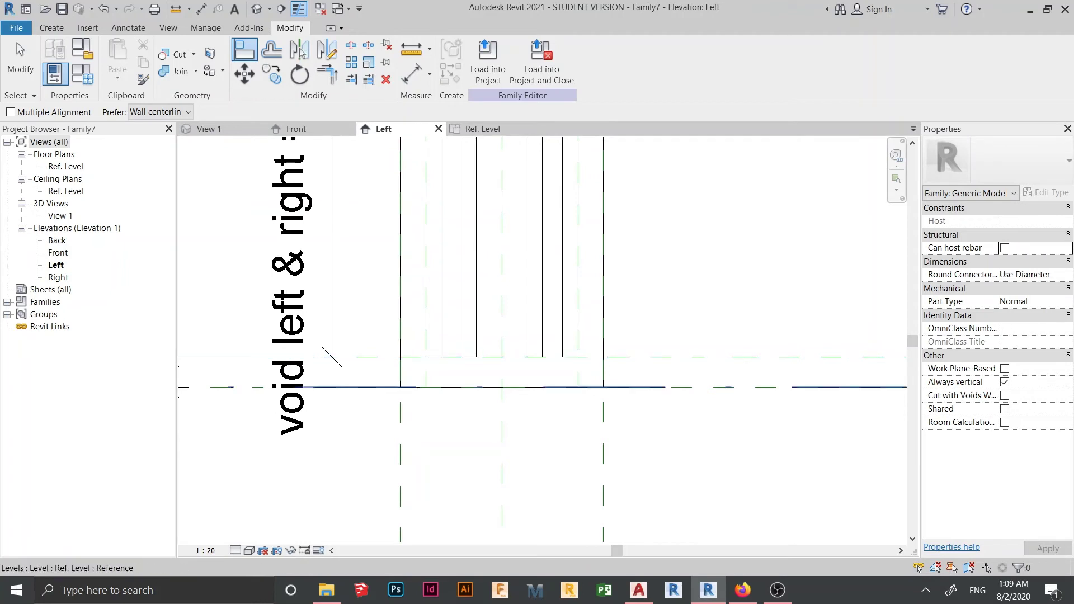
{"action": "scroll", "coordinate": [400, 392], "scroll_direction": "down", "scroll_amount": 4}
{"action": "scroll", "coordinate": [396, 398], "scroll_direction": "up", "scroll_amount": 4}
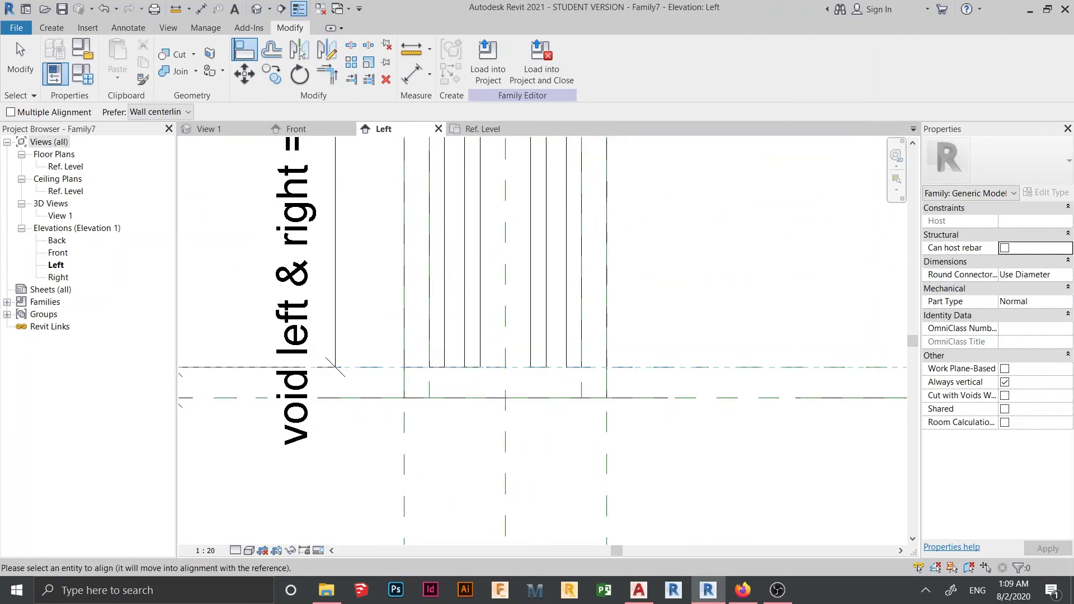
{"action": "key", "text": "Escape"}
{"action": "key", "text": "Escape"}
Align the groove void's bottom edge with the lower inner horizontal reference plane and lock the alignment.
{"action": "key", "text": "a"}
{"action": "key", "text": "l"}
{"action": "scroll", "coordinate": [451, 391], "scroll_direction": "up", "scroll_amount": 1}
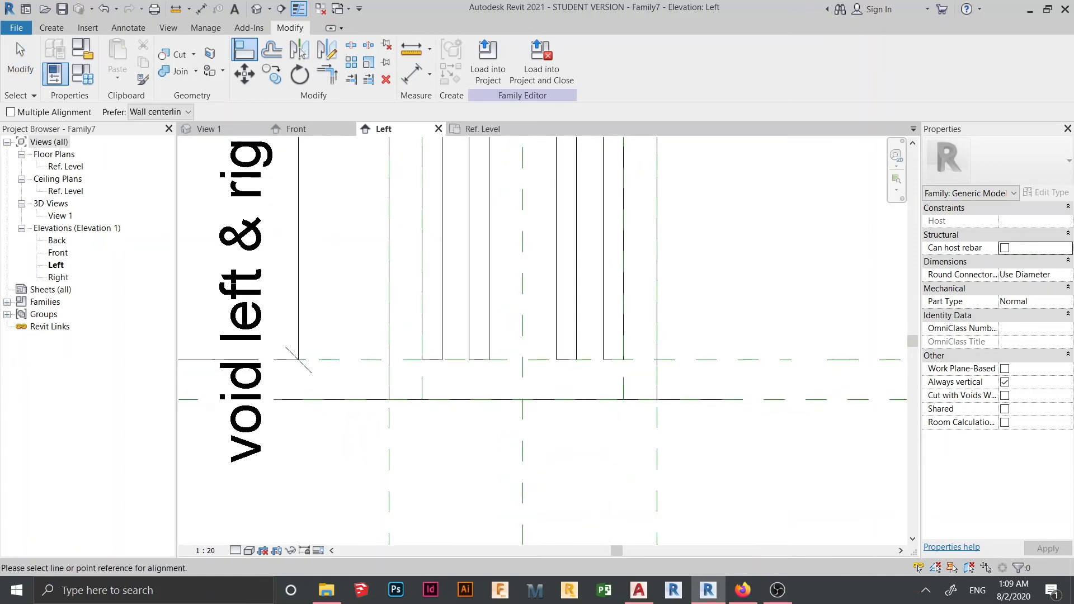
{"action": "left_click", "coordinate": [557, 342]}
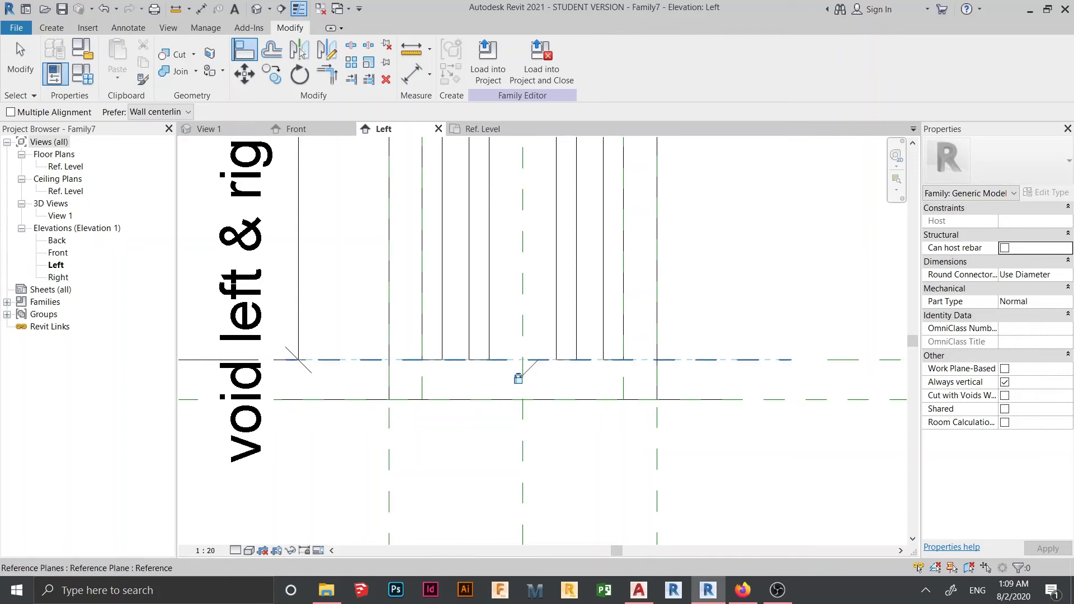
{"action": "left_click", "coordinate": [520, 381]}
{"action": "left_click", "coordinate": [530, 360]}
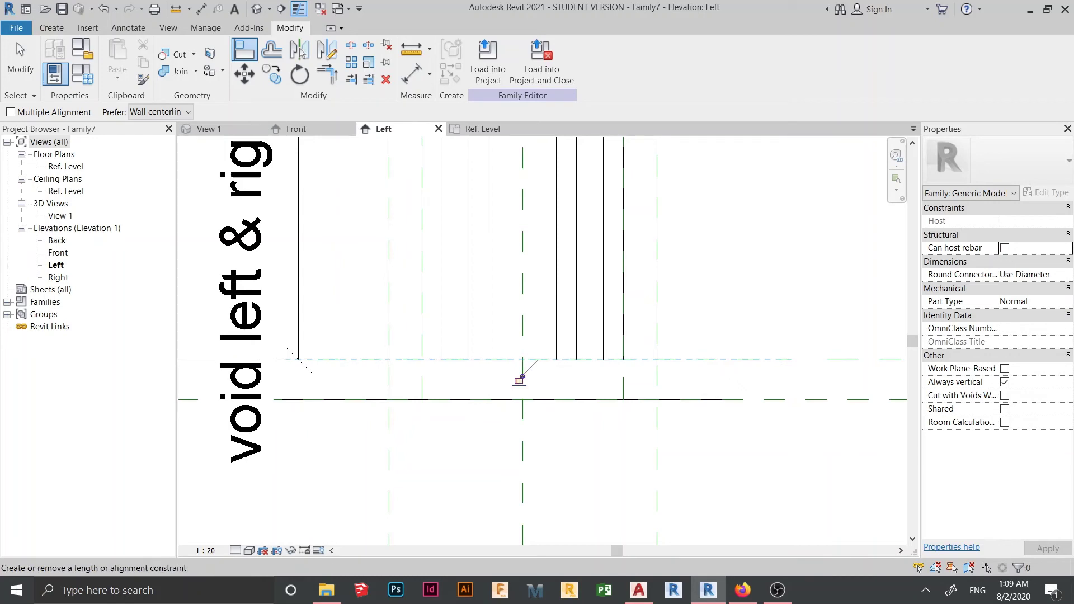
Align the groove void's top edge with the upper inner horizontal reference plane and lock the alignment.
{"action": "middle_click_drag", "start_coordinate": [518, 376], "coordinate": [560, 538]}
{"action": "scroll", "coordinate": [488, 409], "scroll_direction": "up", "scroll_amount": 3}
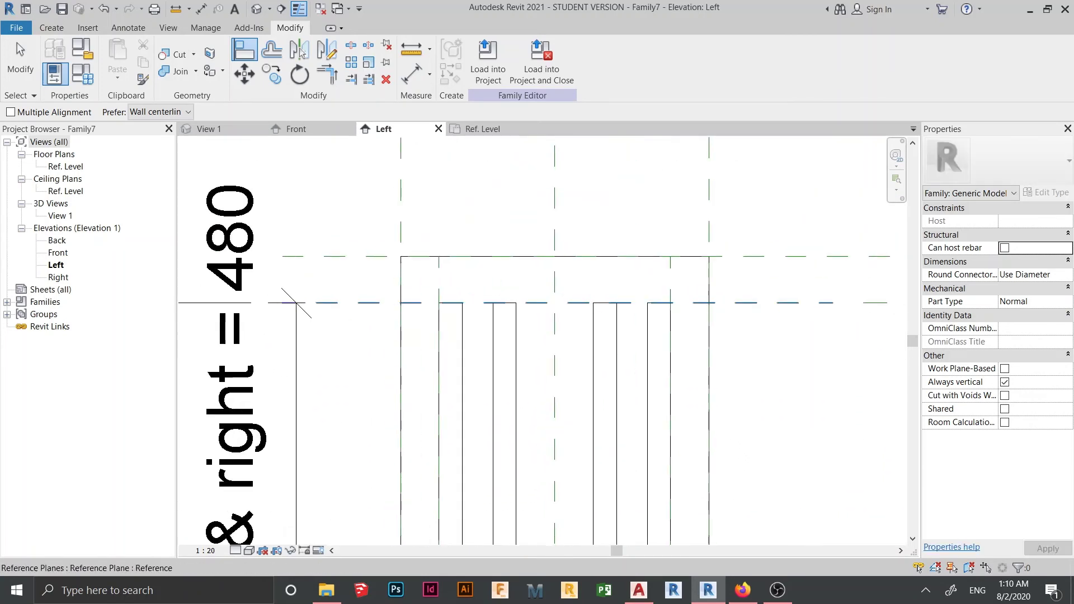
{"action": "left_click", "coordinate": [383, 302]}
{"action": "left_click", "coordinate": [450, 304]}
{"action": "left_click", "coordinate": [578, 285]}
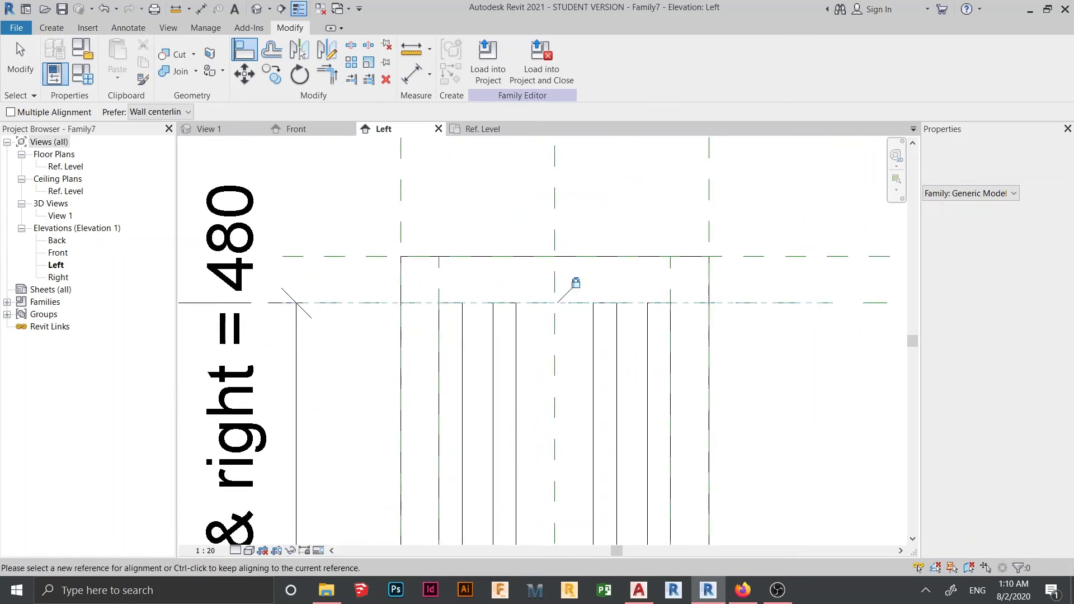
{"action": "left_click", "coordinate": [540, 303]}
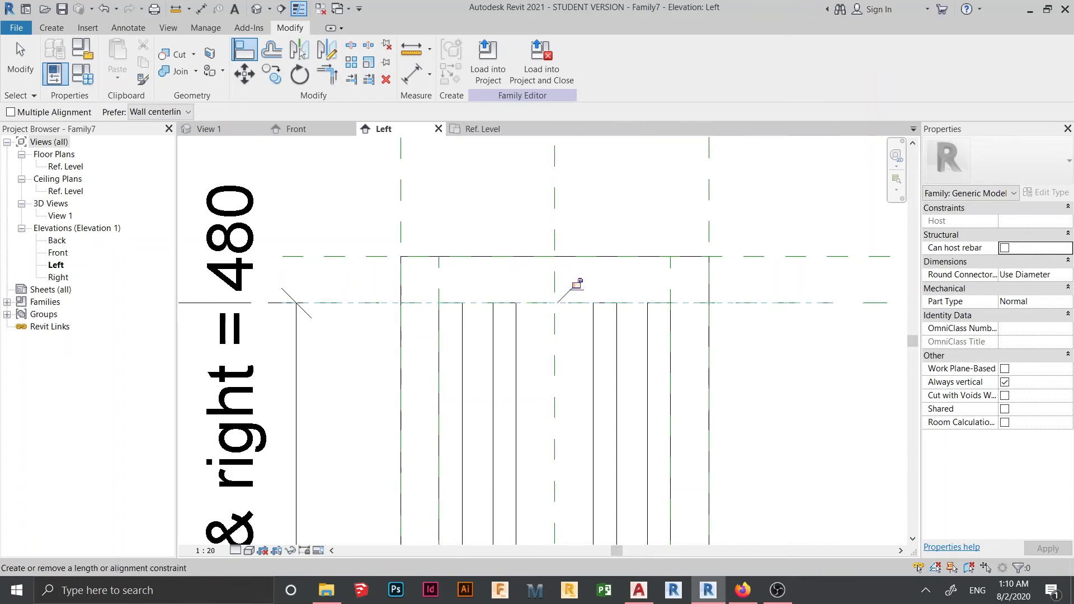
{"action": "left_click", "coordinate": [605, 303]}
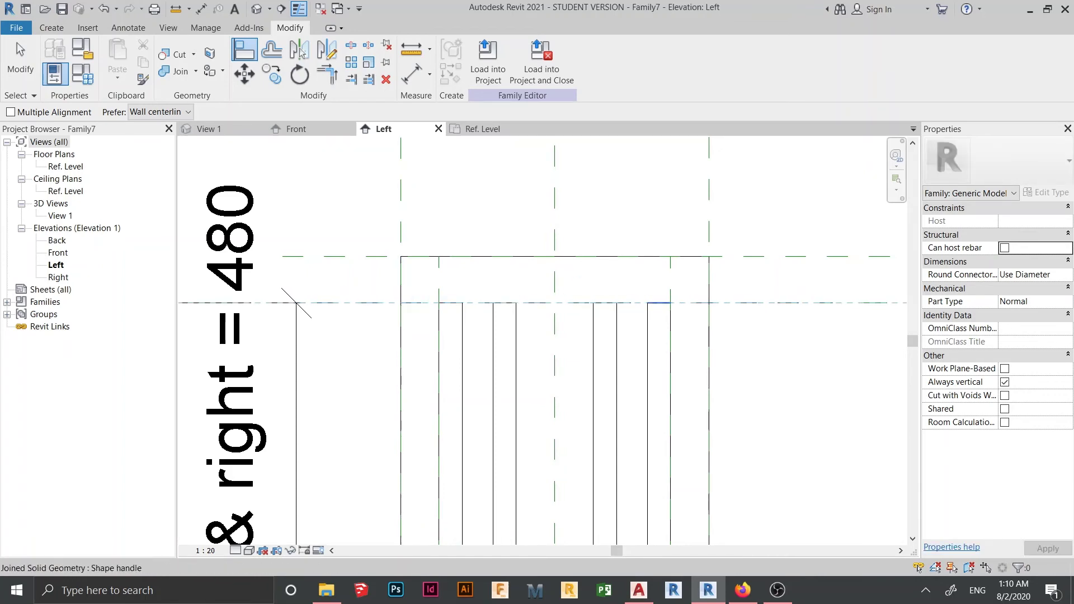
{"action": "scroll", "coordinate": [580, 284], "scroll_direction": "down", "scroll_amount": 3}
{"action": "key", "text": "Escape"}
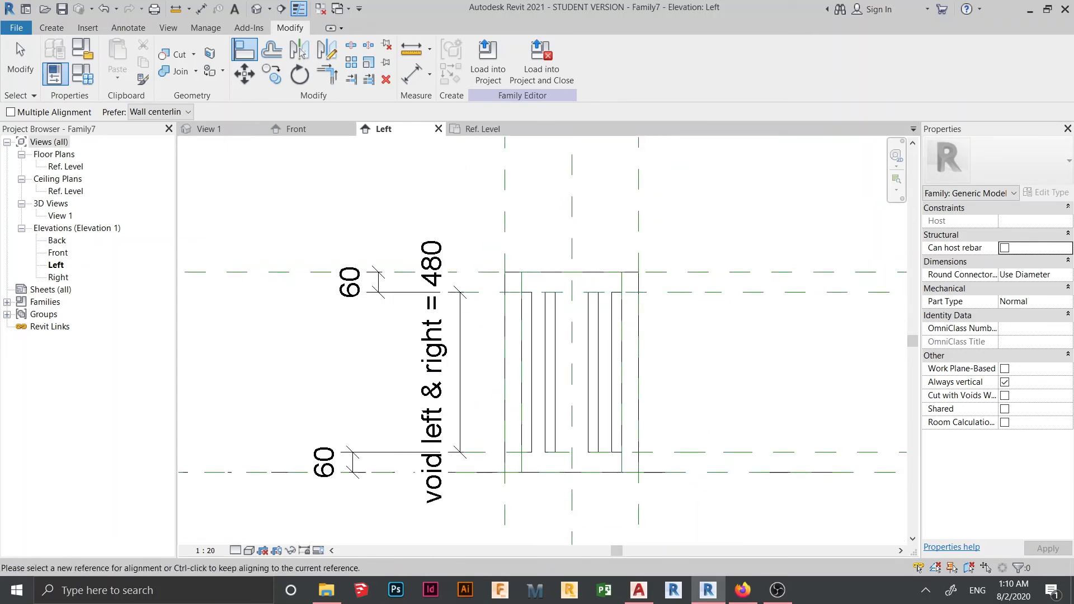
{"action": "key", "text": "Escape"}
Rename the family parameter "void left & right" as "void H left & right".
{"action": "scroll", "coordinate": [583, 318], "scroll_direction": "down", "scroll_amount": 1}
{"action": "scroll", "coordinate": [537, 275], "scroll_direction": "down", "scroll_amount": 1}
{"action": "middle_click_drag", "start_coordinate": [583, 318], "coordinate": [641, 317]}
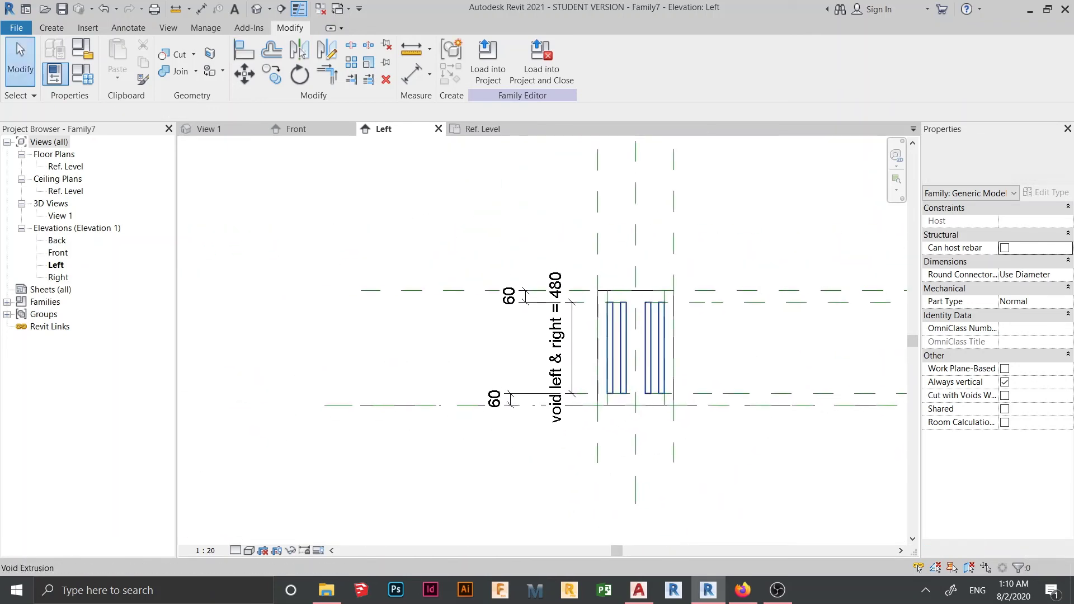
{"action": "left_click", "coordinate": [83, 73]}
{"action": "key", "text": "f"}
{"action": "key", "text": "t"}
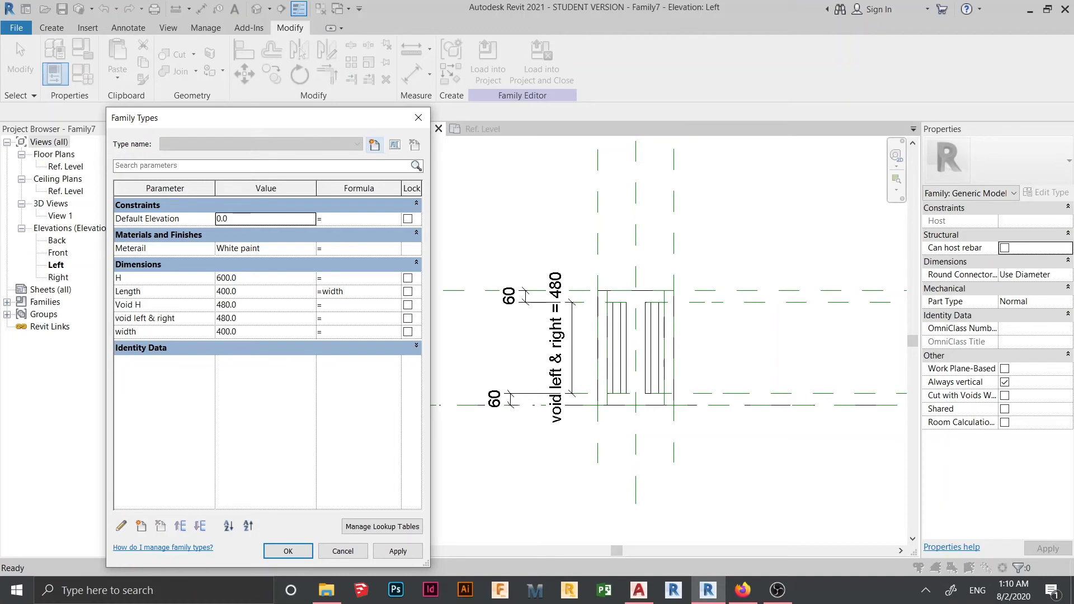
{"action": "left_click", "coordinate": [266, 318]}
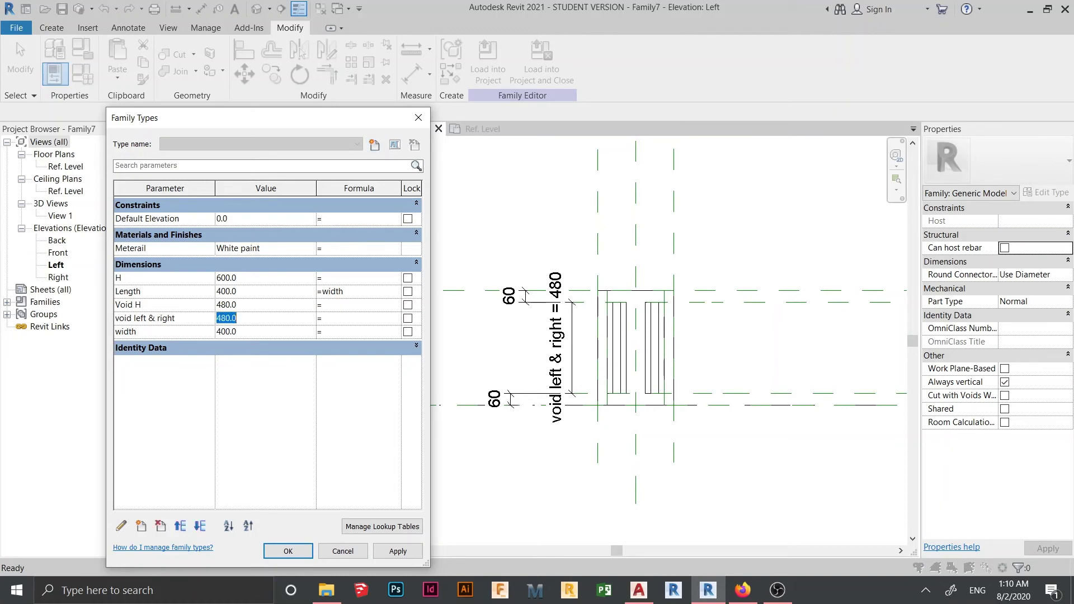
{"action": "left_click", "coordinate": [134, 305]}
{"action": "left_click", "coordinate": [145, 319]}
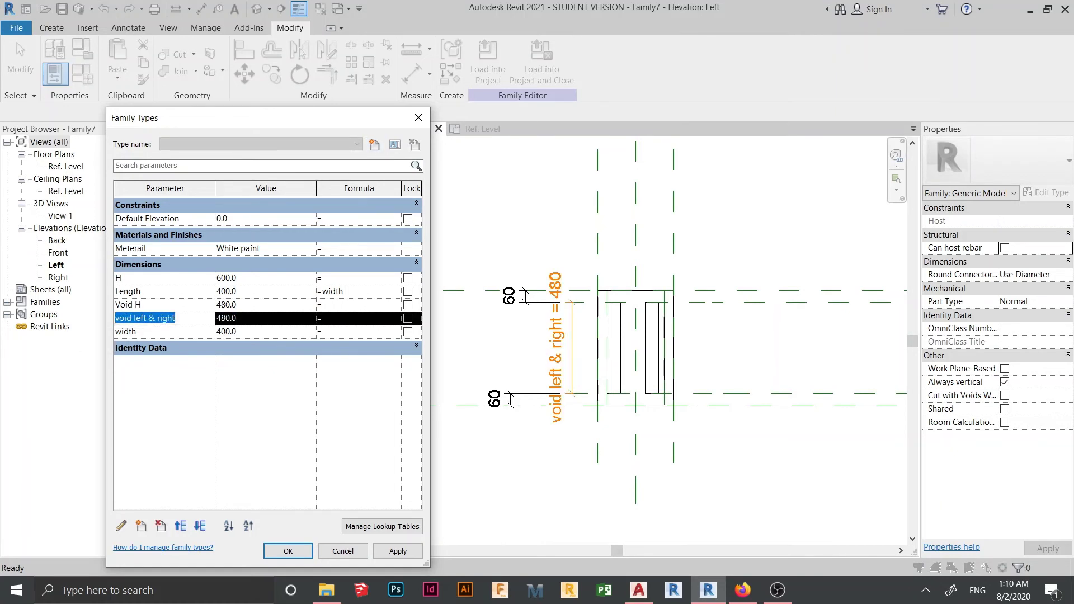
{"action": "left_click", "coordinate": [120, 526]}
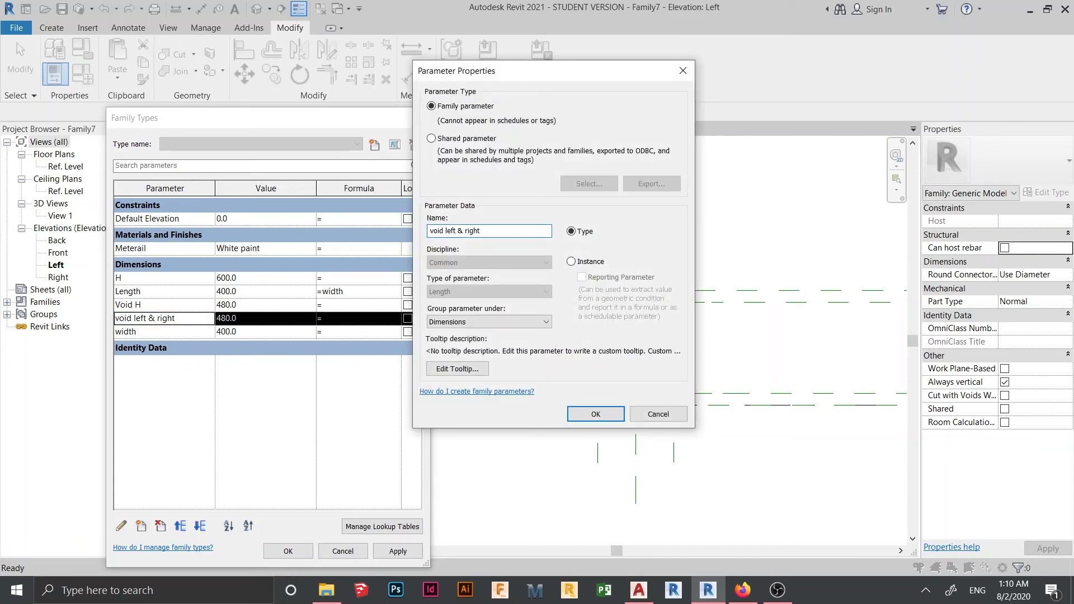
{"action": "type", "text": "H"}
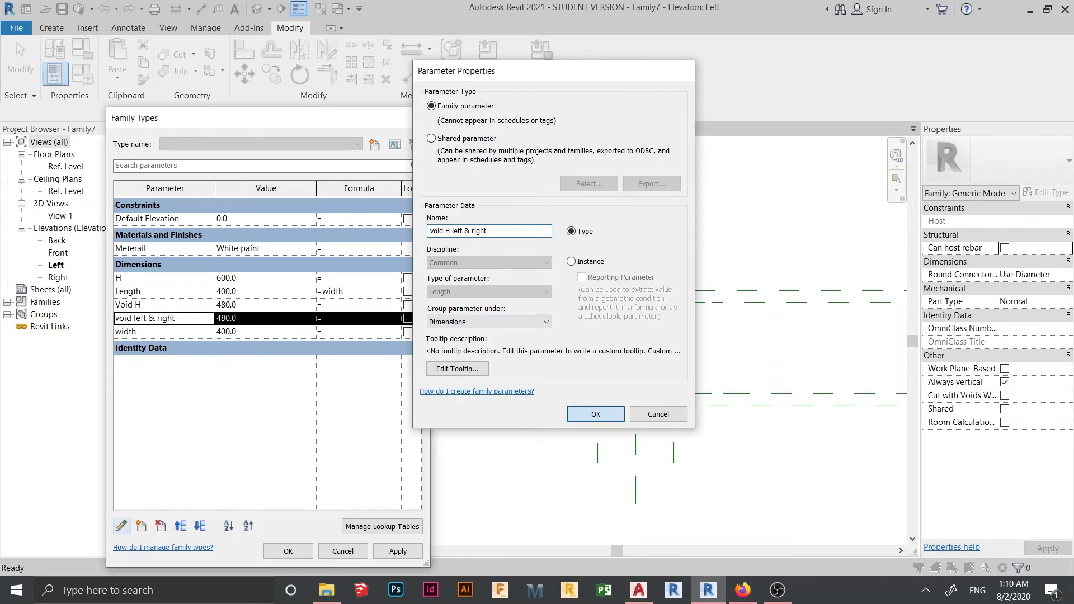
{"action": "left_click", "coordinate": [596, 414]}
Rename the family parameter "Void H" as "Void H Front & Back" and apply the family type changes.
{"action": "left_click", "coordinate": [130, 292]}
{"action": "left_click", "coordinate": [129, 305]}
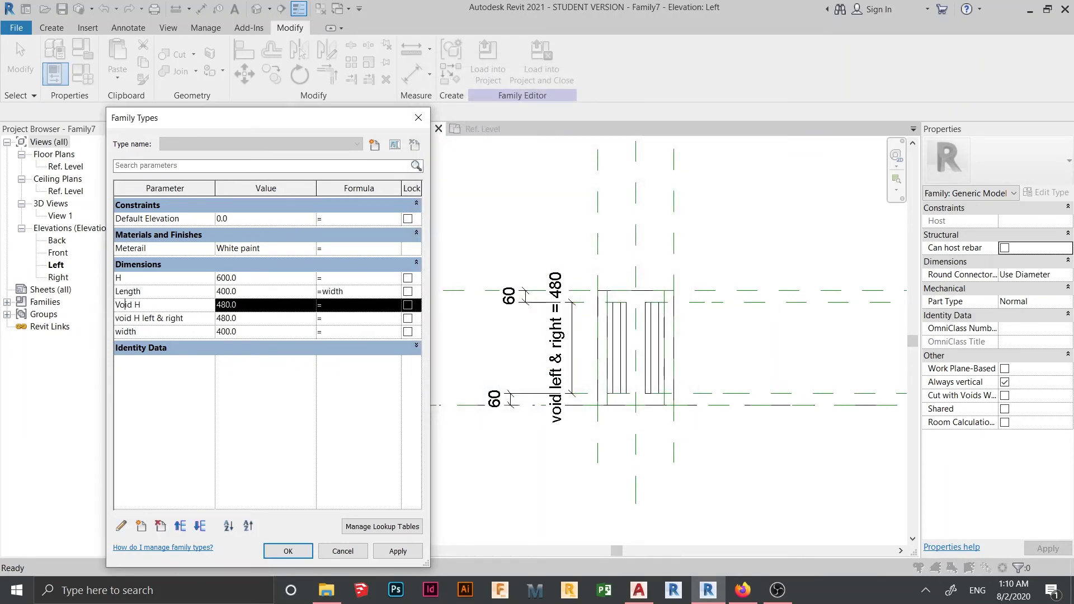
{"action": "left_click", "coordinate": [121, 526]}
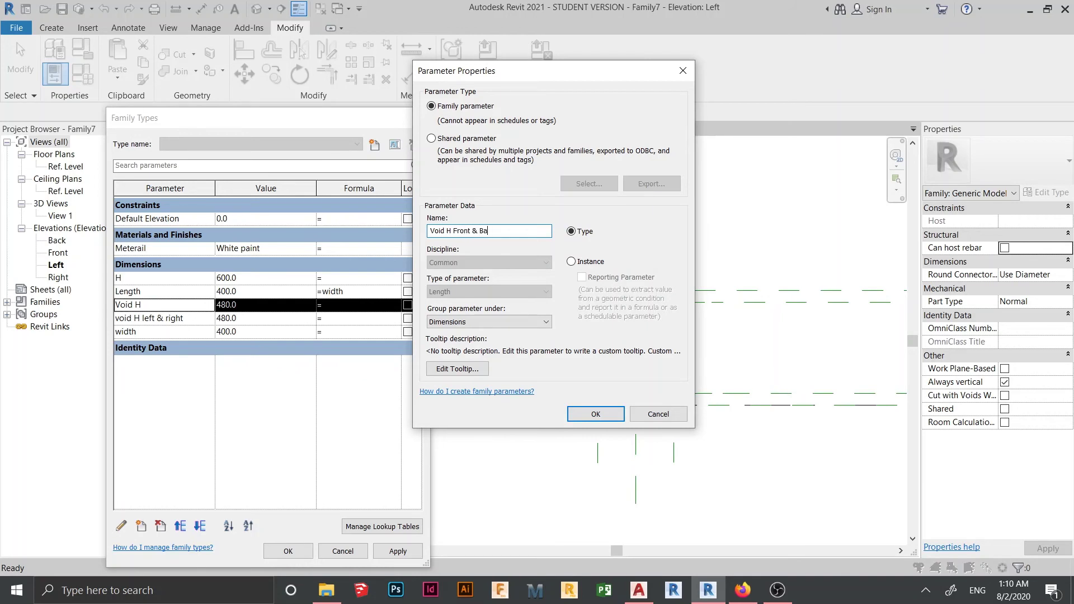
{"action": "key", "text": "Return"}
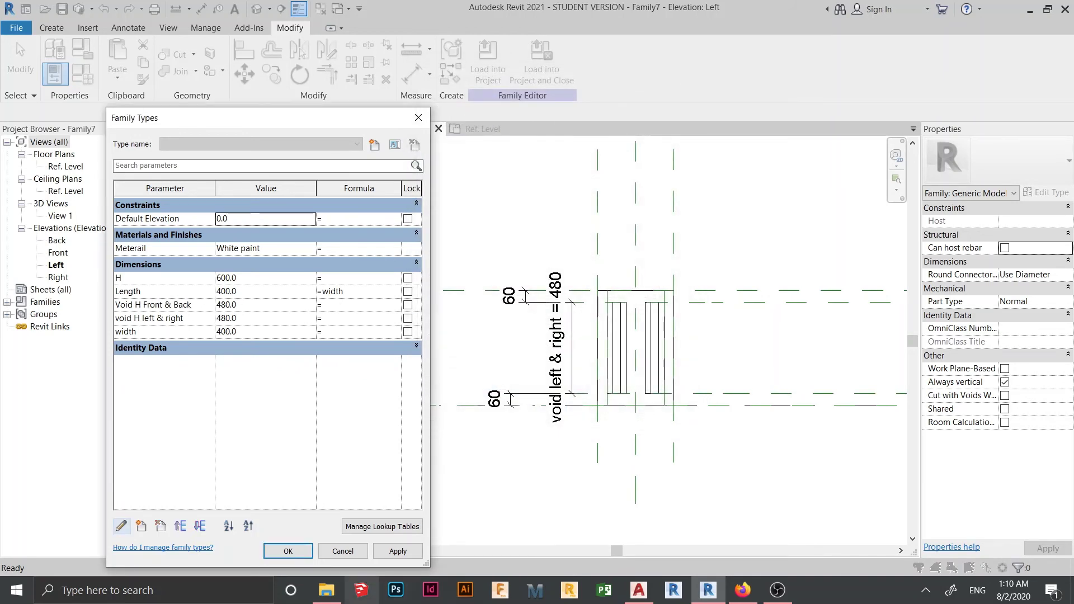
{"action": "left_click", "coordinate": [397, 551]}
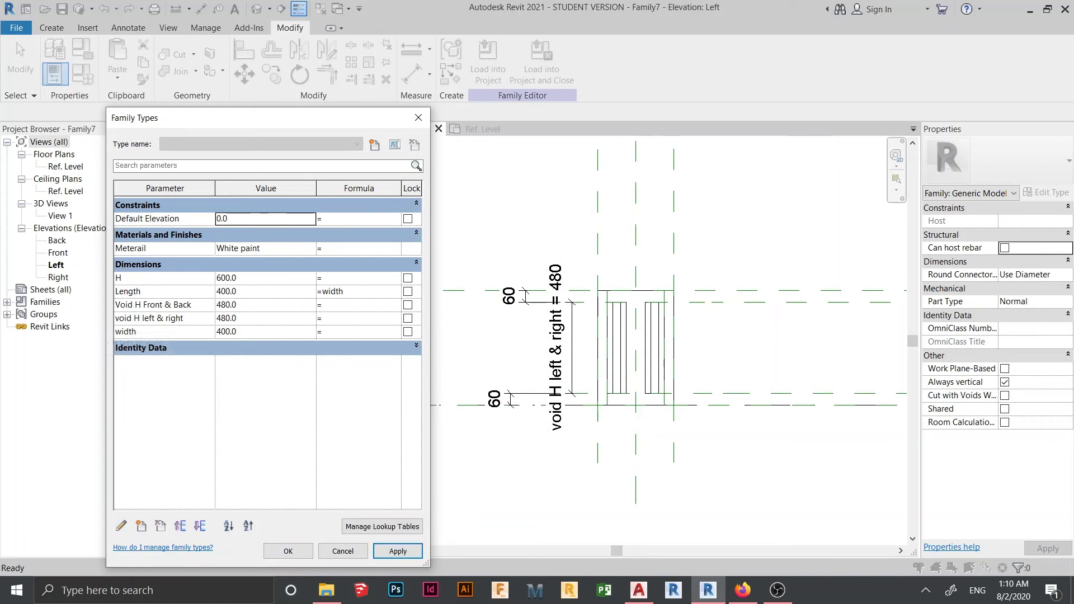
Set the "void H left & right" parameter to 300 and apply it to test the groove height.
{"action": "double_click", "coordinate": [227, 318]}
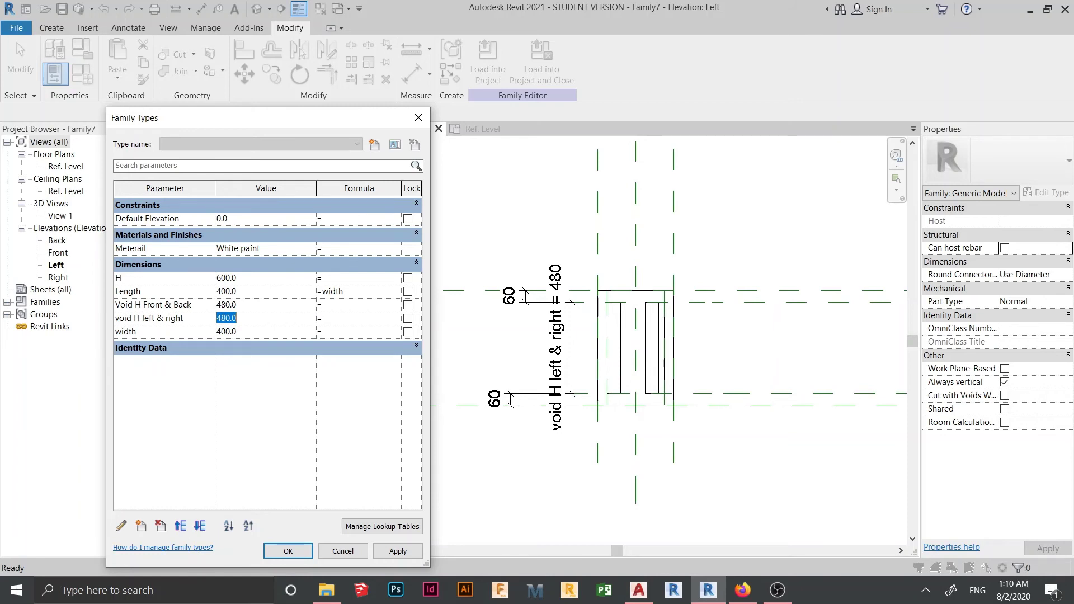
{"action": "type", "text": "300"}
{"action": "key", "text": "Tab"}
{"action": "left_click", "coordinate": [397, 551]}
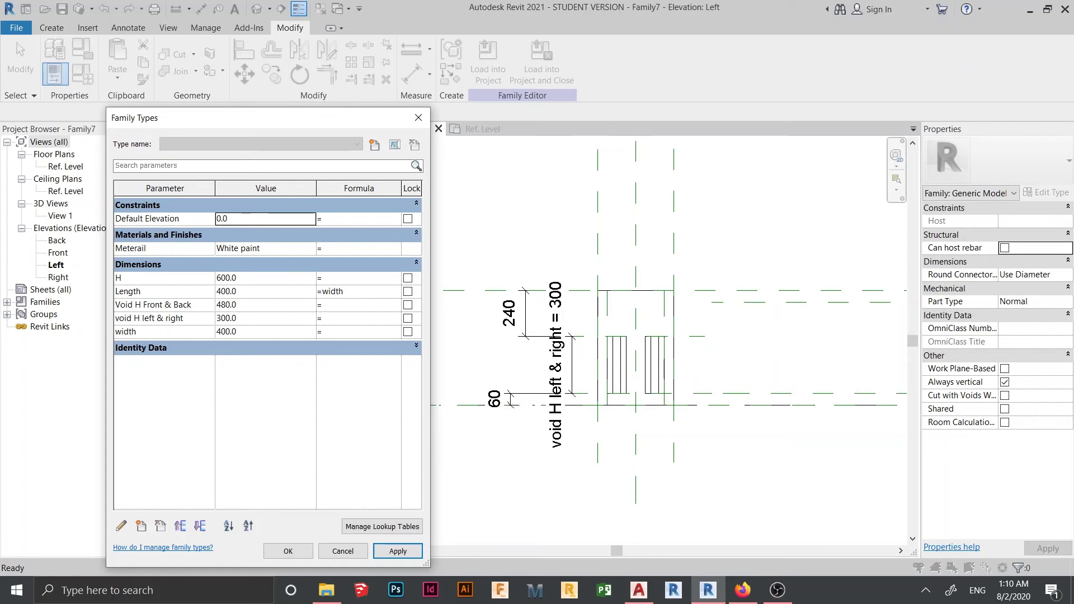
Set the "void H left & right" parameter to 480, apply it and accept the family types.
{"action": "double_click", "coordinate": [227, 319]}
{"action": "type", "text": "480"}
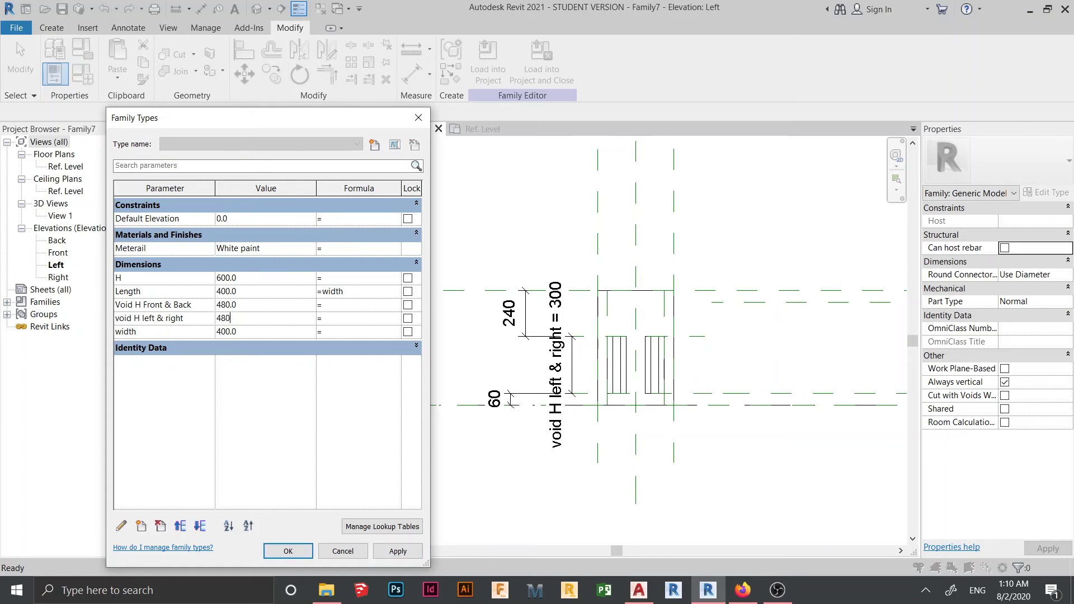
{"action": "key", "text": "Tab"}
{"action": "left_click", "coordinate": [398, 551]}
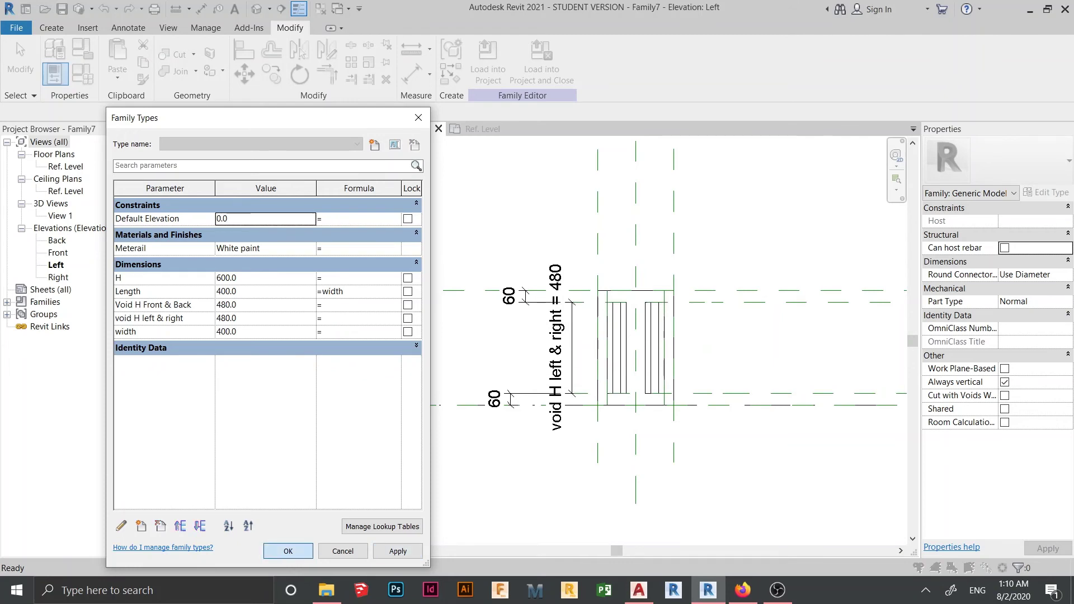
{"action": "left_click", "coordinate": [288, 551]}
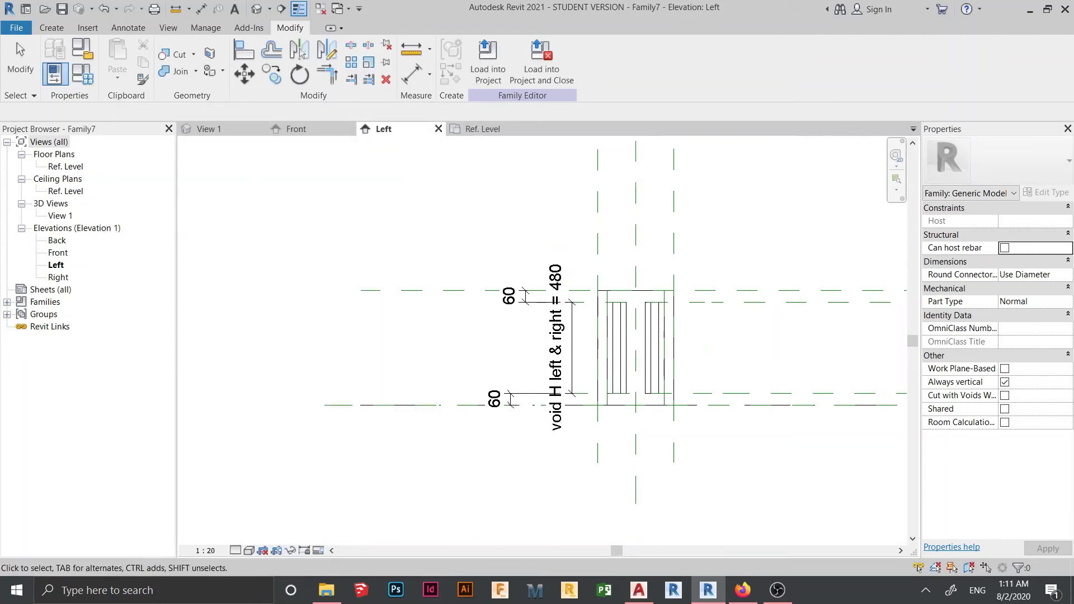
In the Ref. Level plan, mirror a copy of the left-side void extrusion across the Center (Left/Right) reference plane.
{"action": "left_click", "coordinate": [483, 129]}
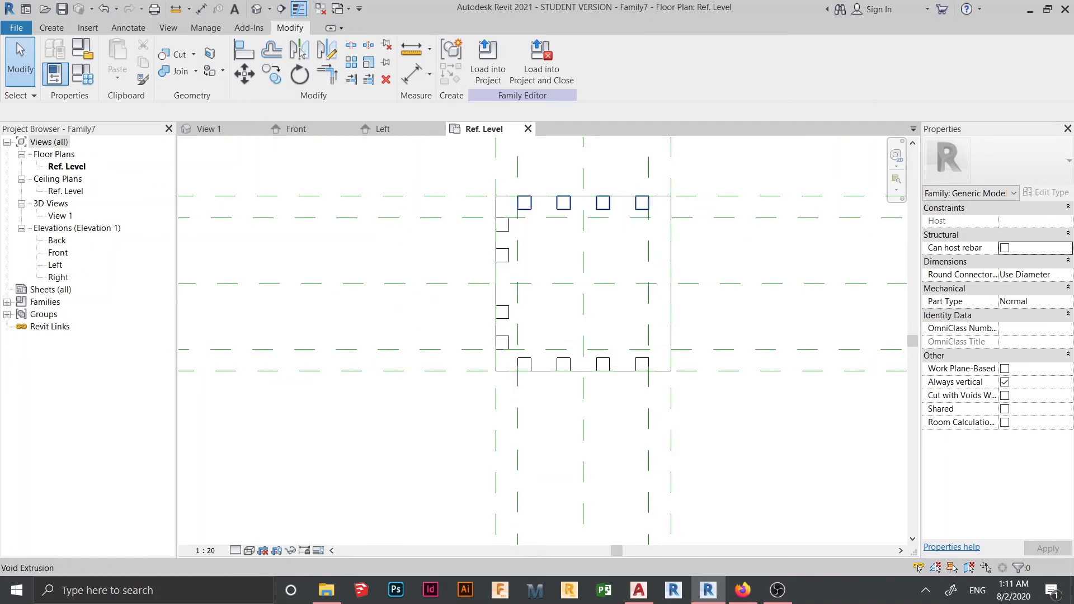
{"action": "scroll", "coordinate": [565, 229], "scroll_direction": "up", "scroll_amount": 2}
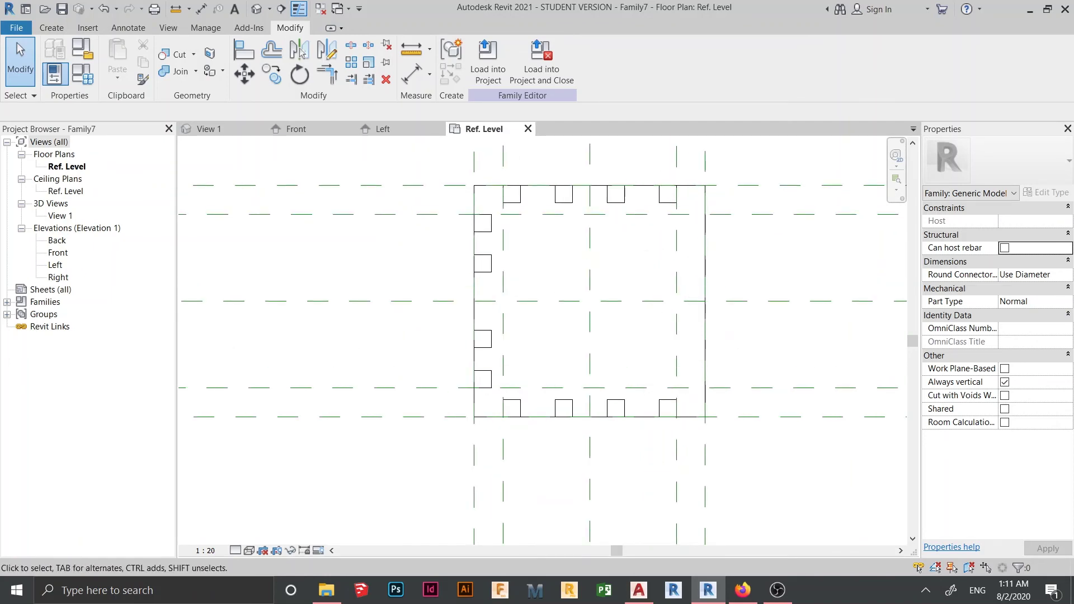
{"action": "middle_click_drag", "start_coordinate": [576, 240], "coordinate": [573, 225]}
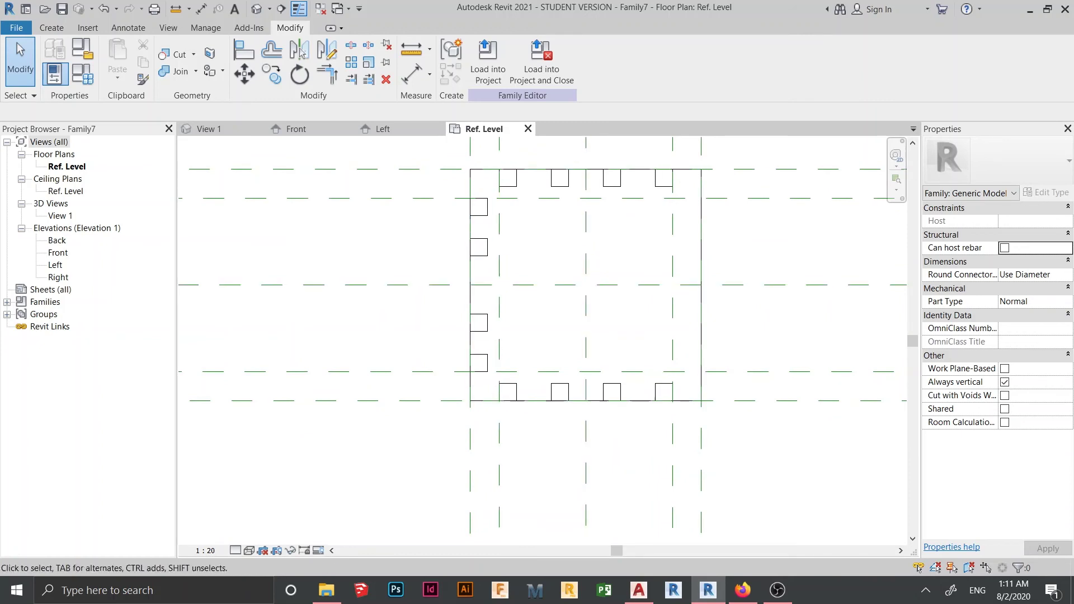
{"action": "middle_click_drag", "start_coordinate": [521, 268], "coordinate": [511, 288]}
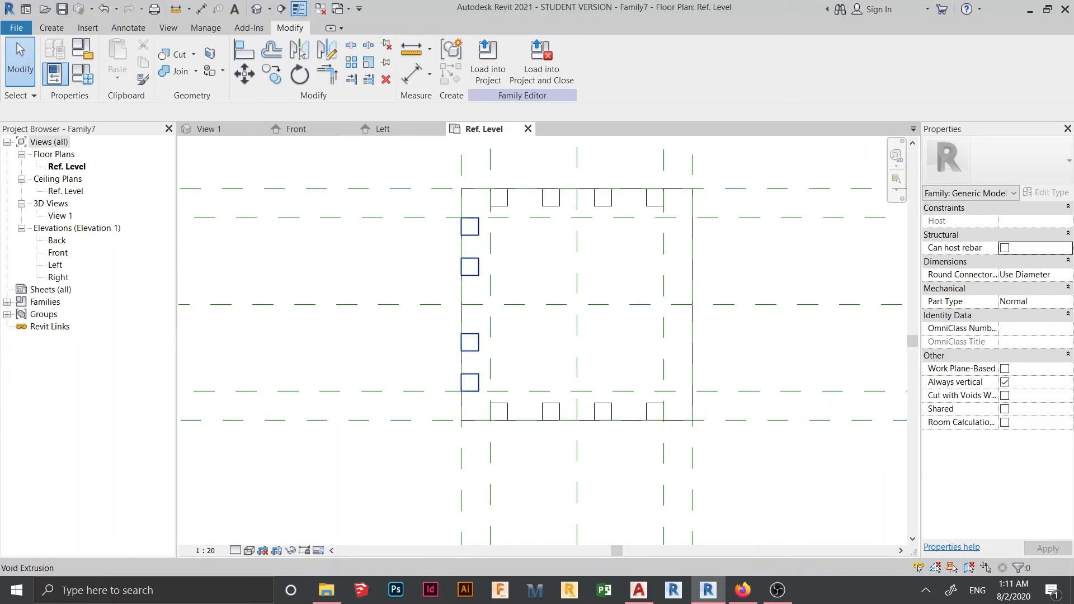
{"action": "left_click", "coordinate": [478, 269]}
{"action": "middle_click_drag", "start_coordinate": [527, 271], "coordinate": [517, 289]}
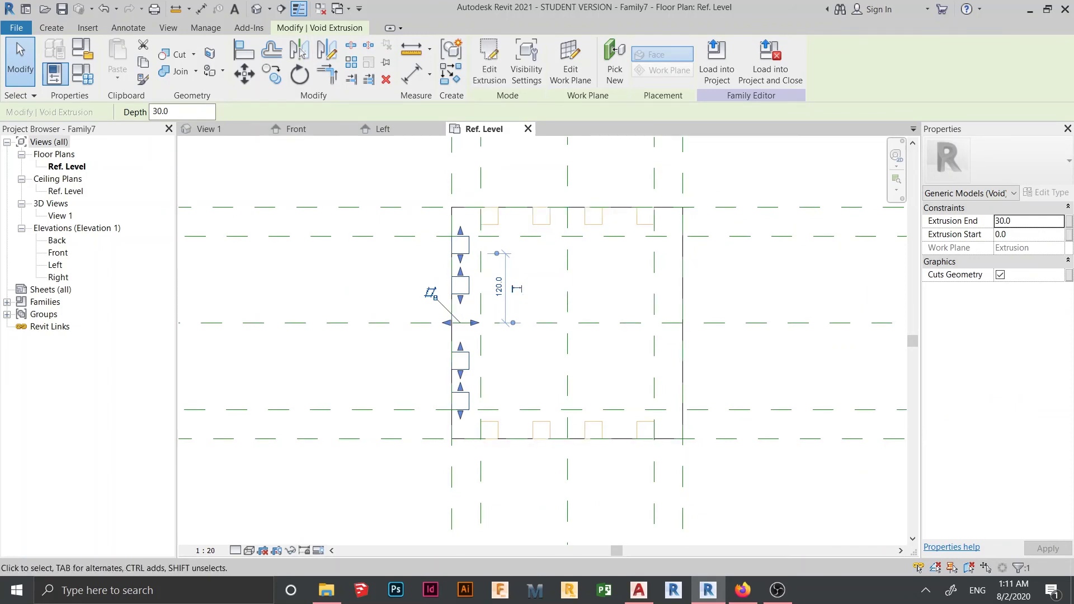
{"action": "left_click", "coordinate": [327, 49]}
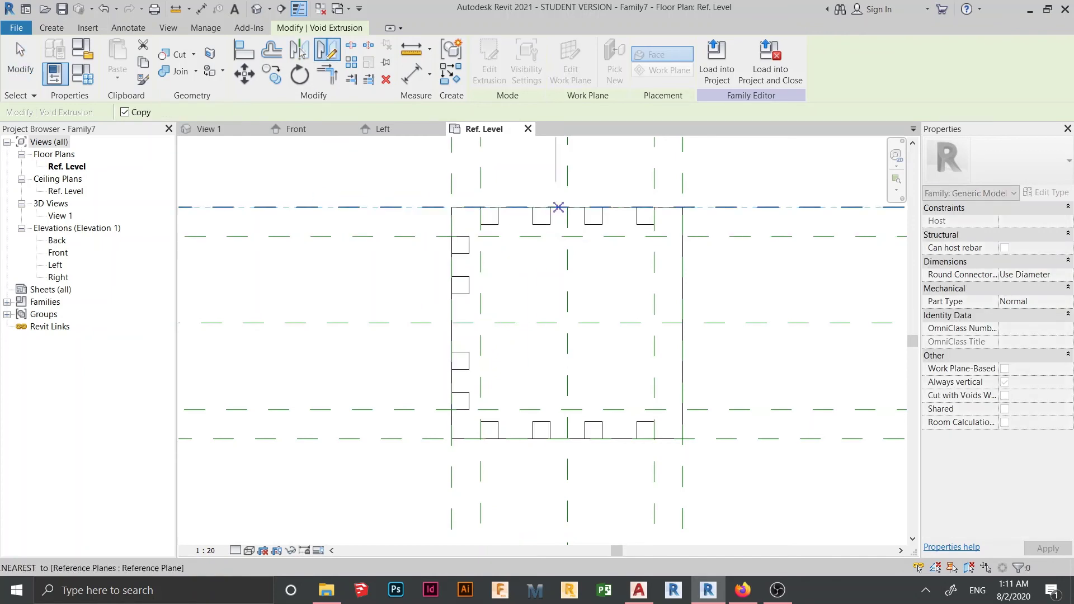
{"action": "left_click", "coordinate": [568, 174]}
{"action": "scroll", "coordinate": [568, 492], "scroll_direction": "down", "scroll_amount": 1}
{"action": "middle_click_drag", "start_coordinate": [568, 492], "coordinate": [555, 329]}
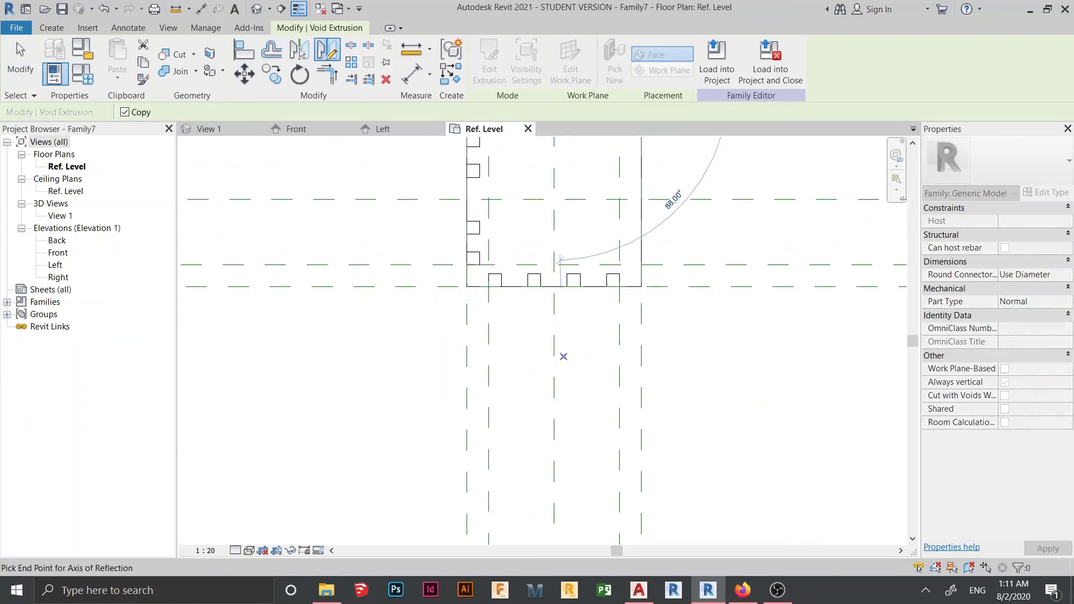
{"action": "left_click", "coordinate": [554, 364]}
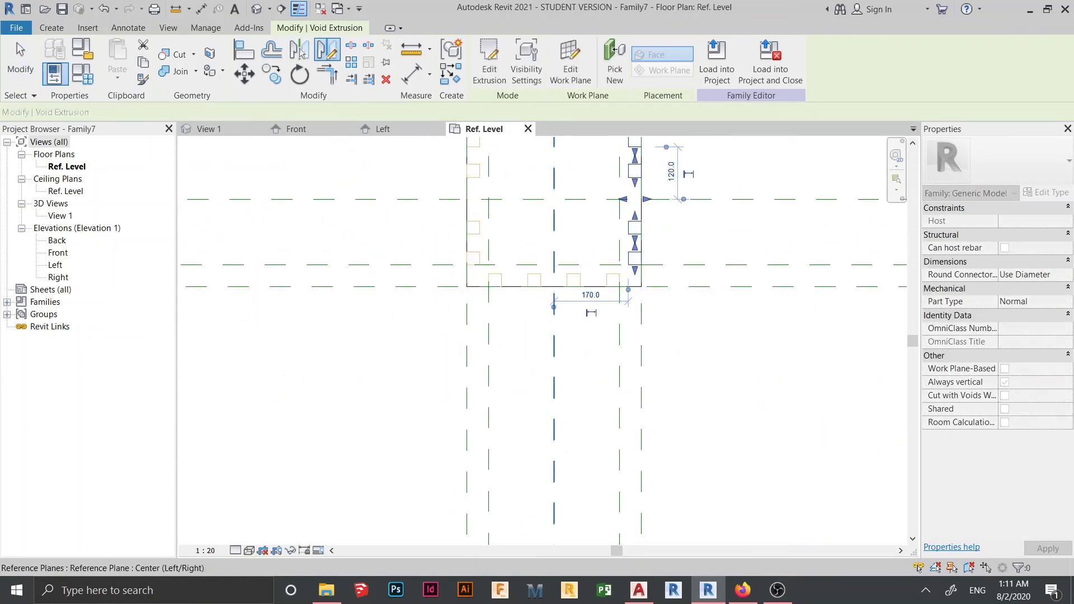
{"action": "key", "text": "Escape"}
{"action": "scroll", "coordinate": [427, 532], "scroll_direction": "down", "scroll_amount": 2}
{"action": "middle_click_drag", "start_coordinate": [503, 336], "coordinate": [626, 354]}
In the 3D view, edit the family types and set the height parameter H to 700.
{"action": "left_click", "coordinate": [210, 129]}
{"action": "scroll", "coordinate": [487, 330], "scroll_direction": "down", "scroll_amount": 1}
{"action": "scroll", "coordinate": [526, 347], "scroll_direction": "up", "scroll_amount": 1}
{"action": "left_click", "coordinate": [82, 73]}
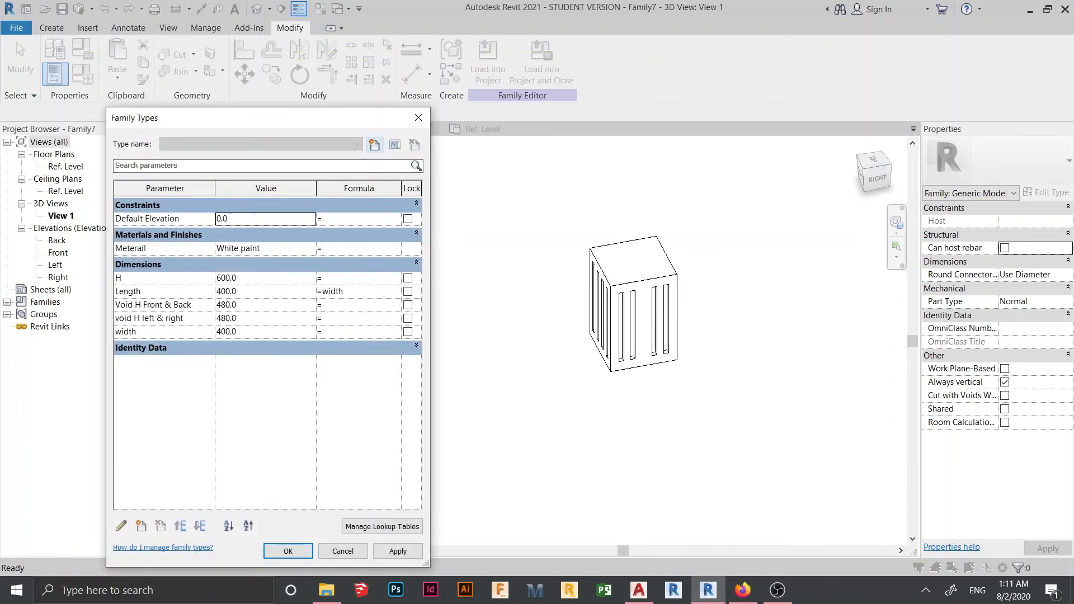
{"action": "left_click", "coordinate": [257, 278]}
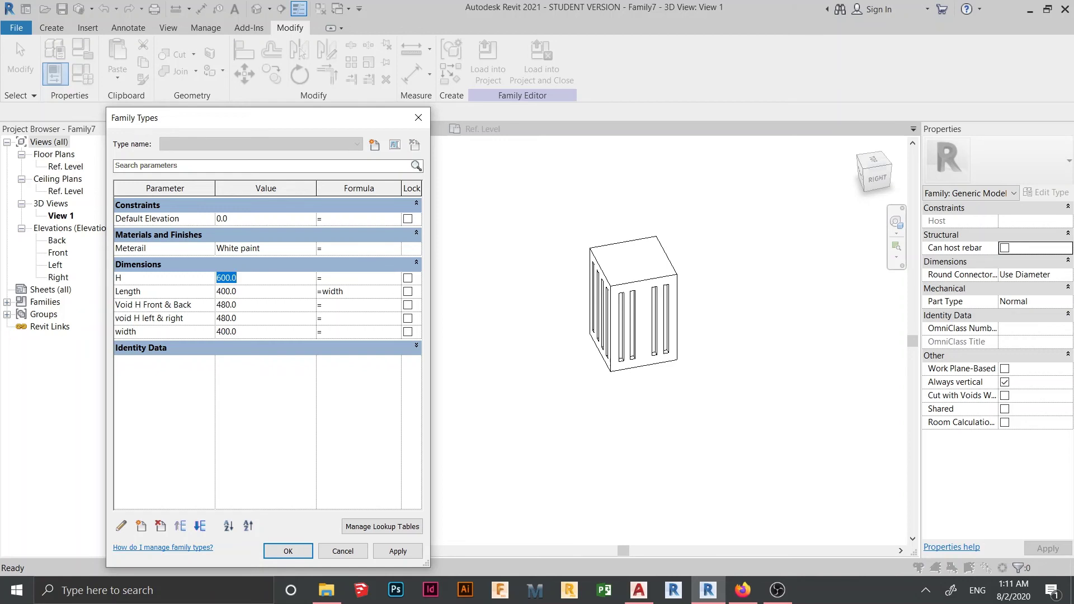
{"action": "type", "text": "700"}
{"action": "key", "text": "Tab"}
Set "Void H Front & Back" and "void H left & right" to 580 and apply the values.
{"action": "left_click", "coordinate": [226, 305]}
{"action": "left_click", "coordinate": [226, 305]}
{"action": "key", "text": "Delete"}
{"action": "key", "text": "Down"}
{"action": "key", "text": "Down"}
{"action": "key", "text": "Up"}
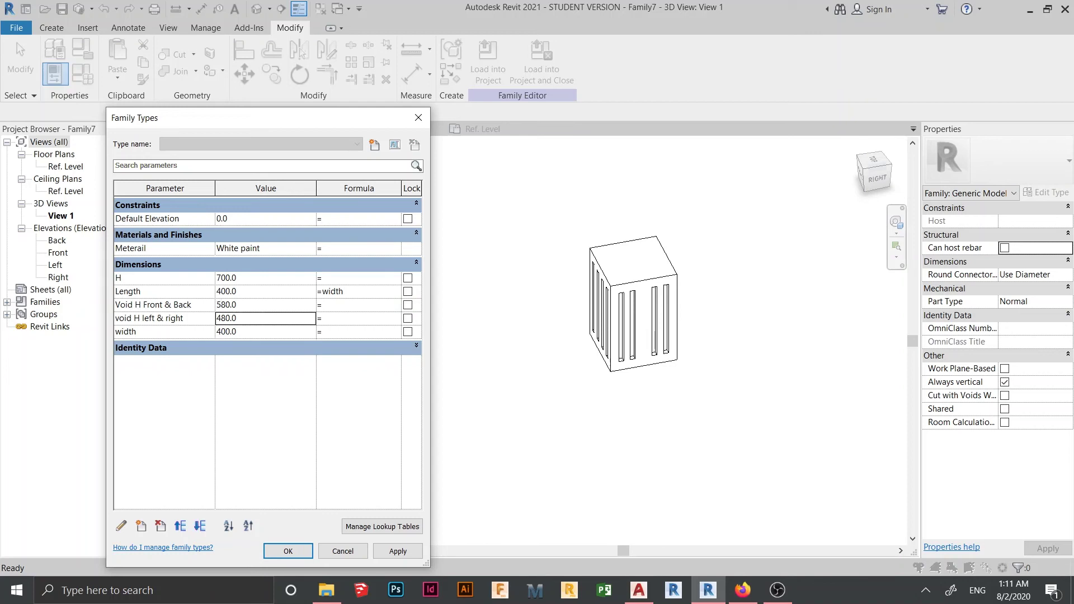
{"action": "left_click", "coordinate": [218, 318]}
{"action": "key", "text": "Delete"}
{"action": "key", "text": "Tab"}
{"action": "left_click", "coordinate": [398, 552]}
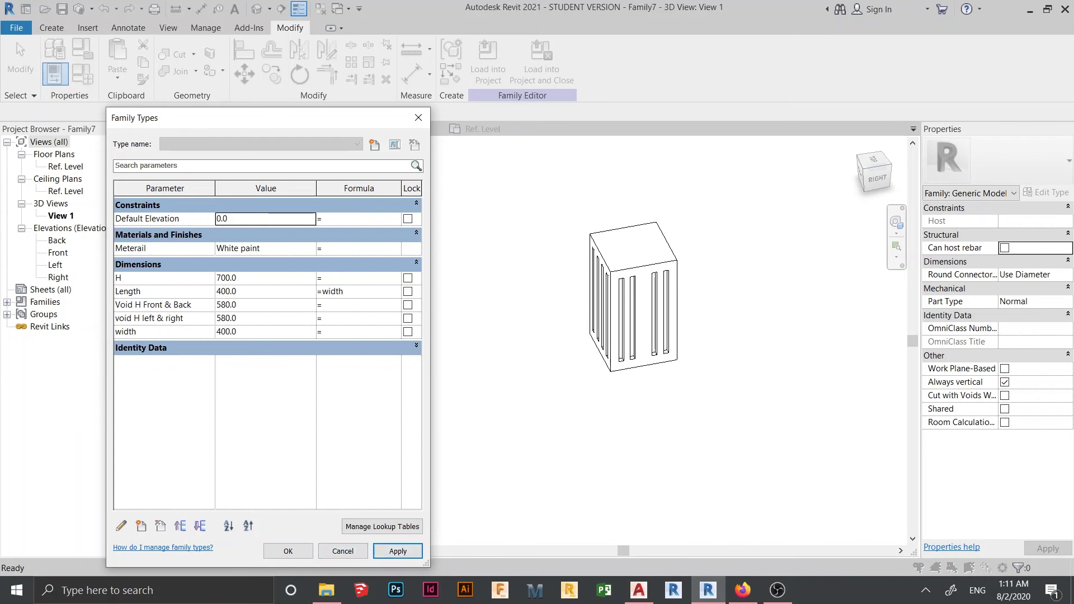
Set H to 1000 and both void height parameters to 880, apply the values and accept the family types.
{"action": "double_click", "coordinate": [229, 278]}
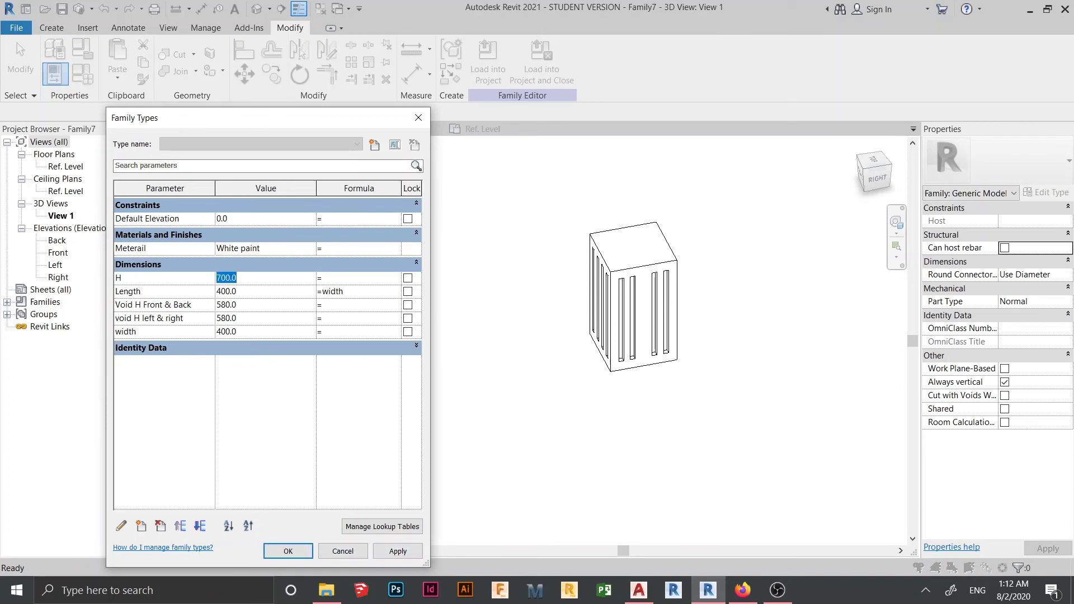
{"action": "type", "text": "100"}
{"action": "key", "text": "Down"}
{"action": "key", "text": "Down"}
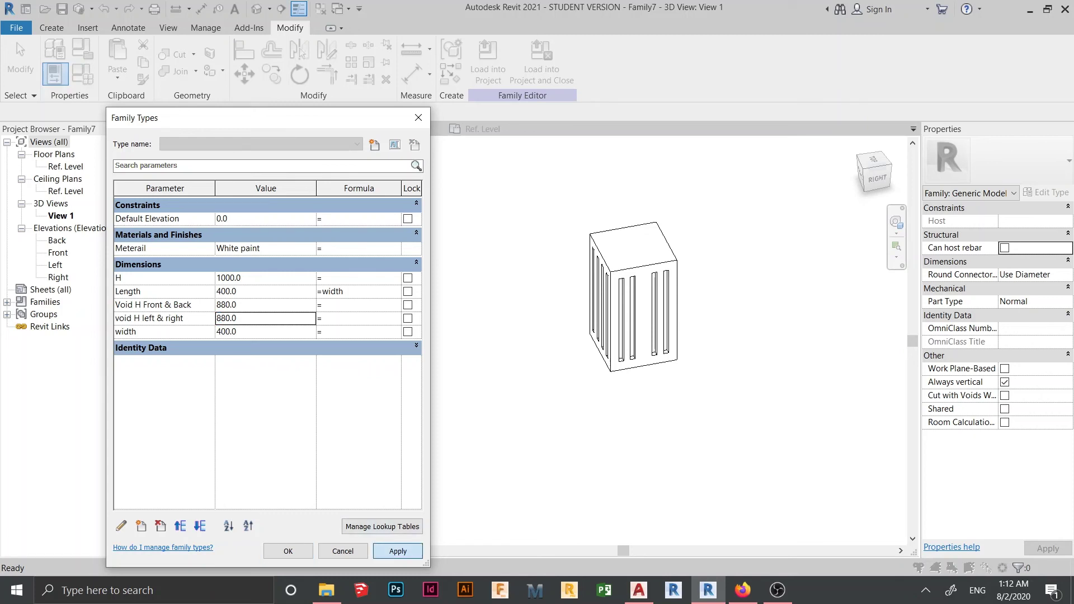
{"action": "left_click", "coordinate": [398, 551]}
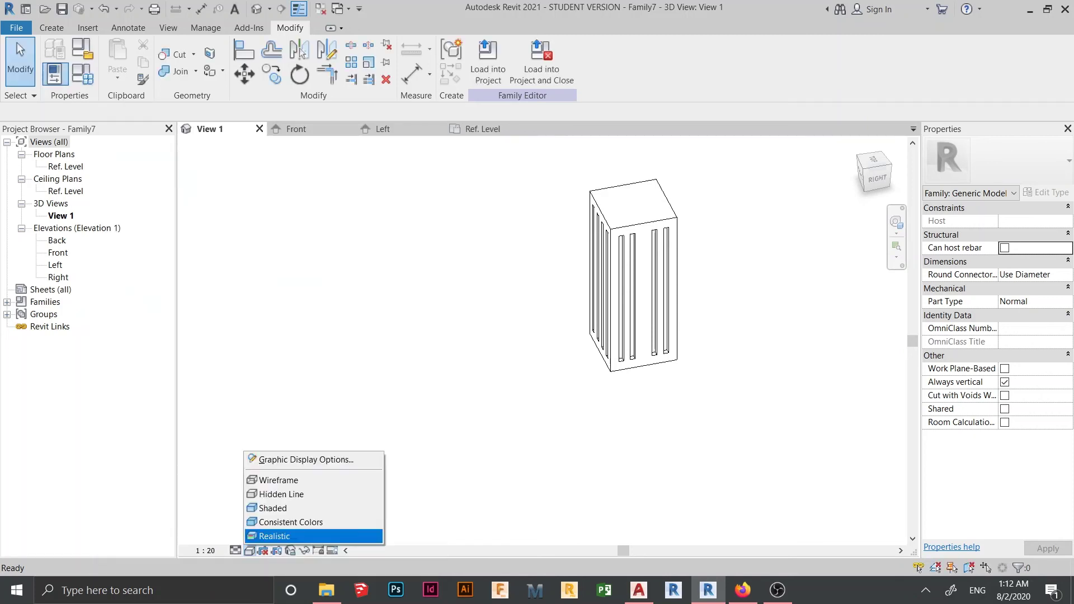
Display the grooved block in the 3D view with the Realistic visual style.
{"action": "left_click", "coordinate": [274, 536]}
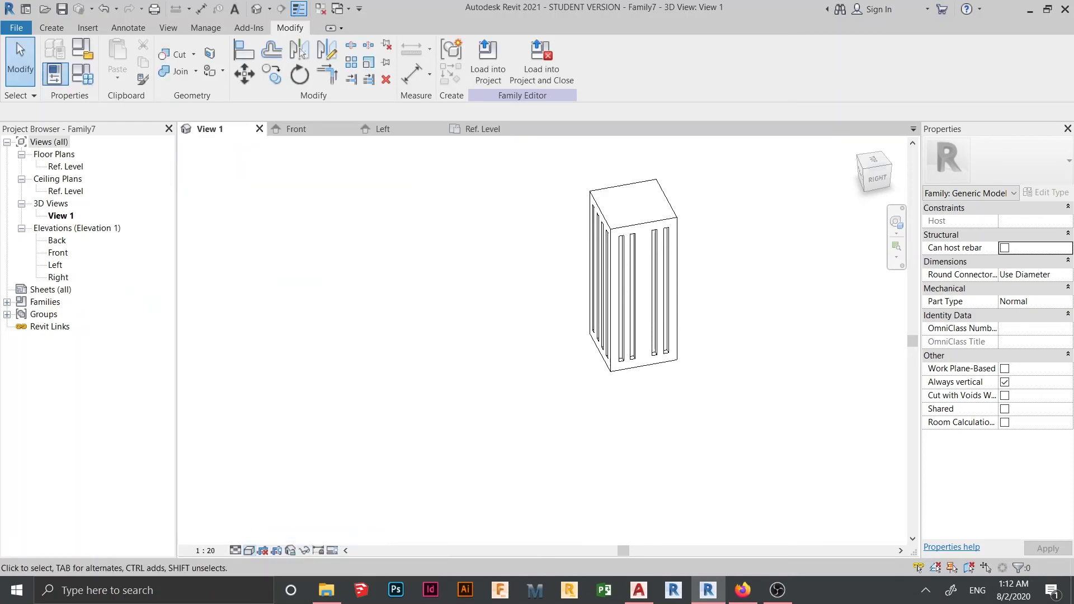
{"action": "middle_click_drag", "start_coordinate": [403, 302], "coordinate": [554, 360], "text": "shift"}
{"action": "scroll", "coordinate": [606, 388], "scroll_direction": "up", "scroll_amount": 3}
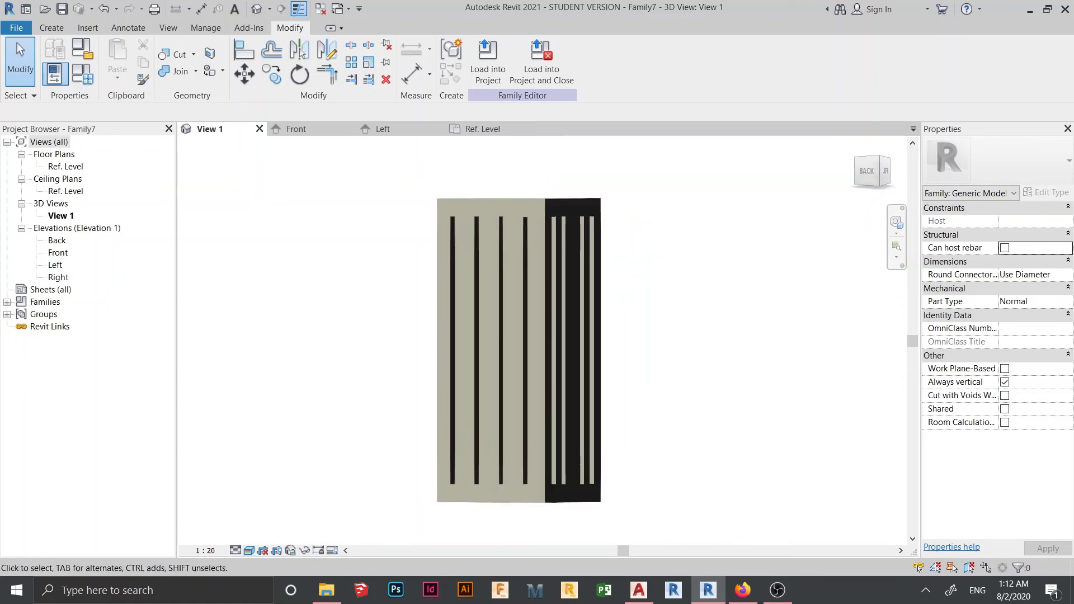
{"action": "middle_click_drag", "start_coordinate": [606, 389], "coordinate": [483, 437], "text": "shift"}
{"action": "scroll", "coordinate": [512, 359], "scroll_direction": "up", "scroll_amount": 3}
{"action": "scroll", "coordinate": [508, 430], "scroll_direction": "down", "scroll_amount": 2}
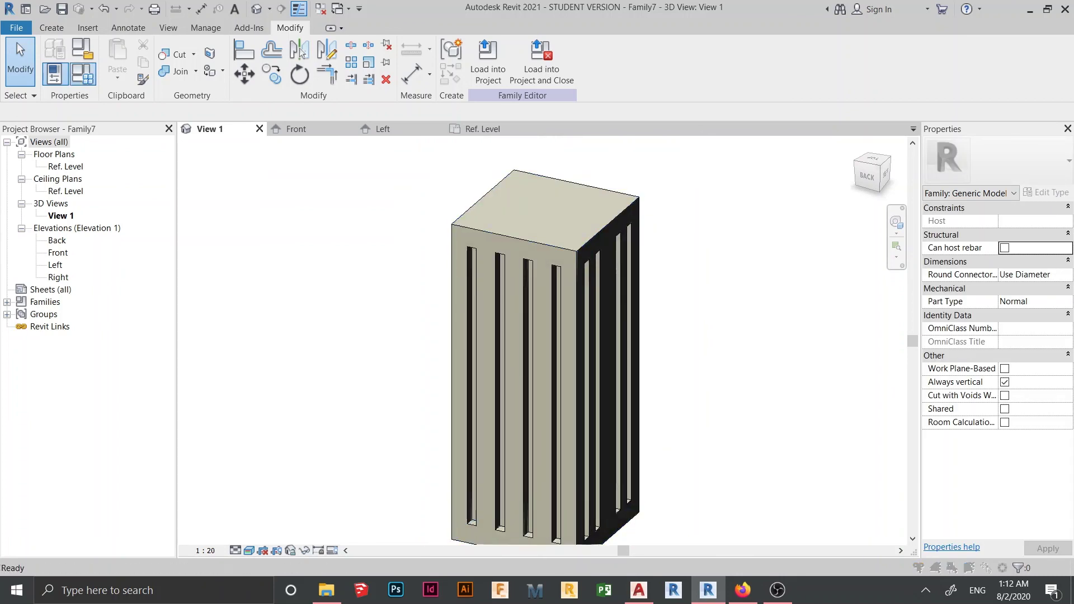
Replace the White paint material's appearance with the Fireproofing asset from the Paint appearance library, apply it and accept the family types.
{"action": "left_click", "coordinate": [55, 73]}
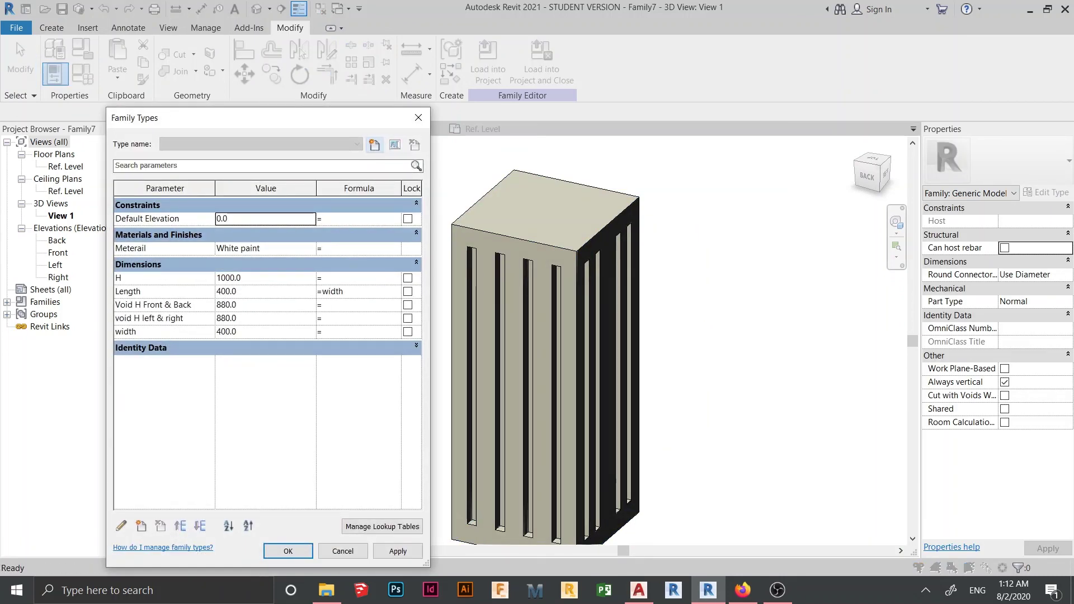
{"action": "left_click", "coordinate": [302, 248]}
{"action": "left_click", "coordinate": [311, 249]}
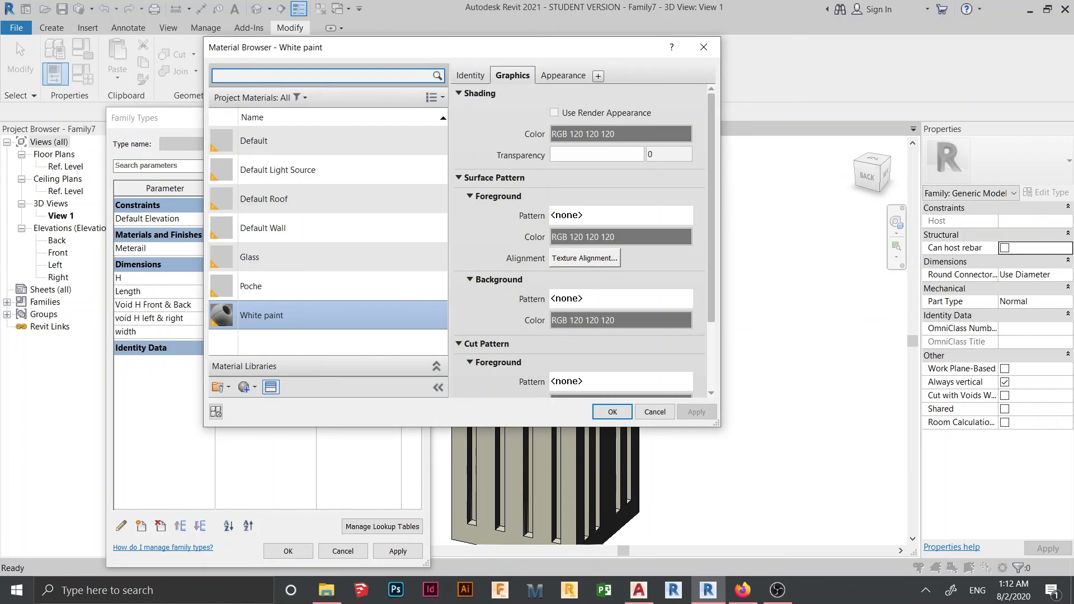
{"action": "left_click", "coordinate": [271, 387]}
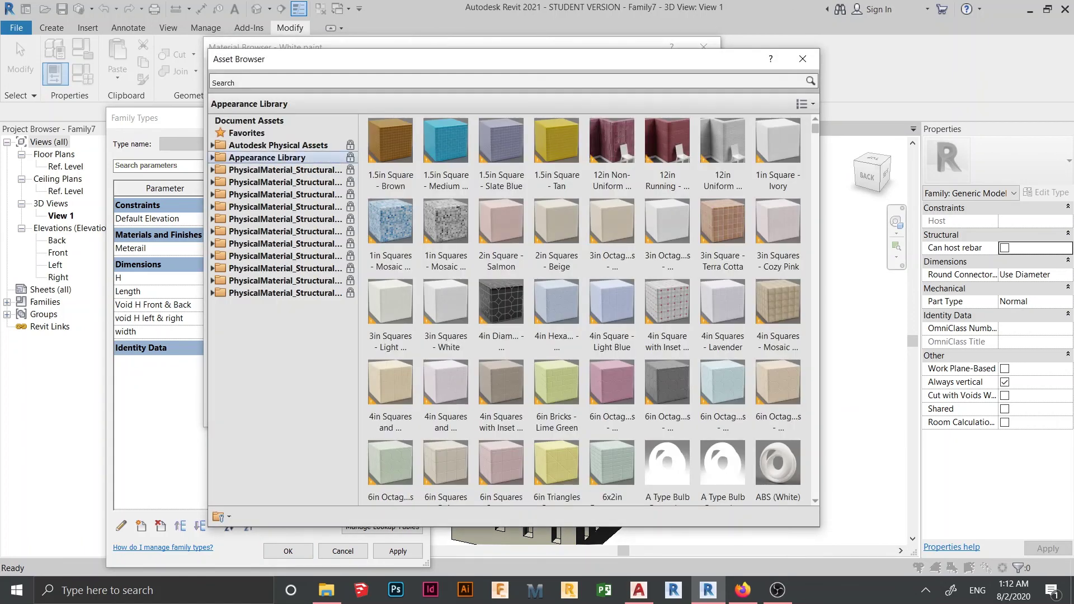
{"action": "double_click", "coordinate": [267, 158]}
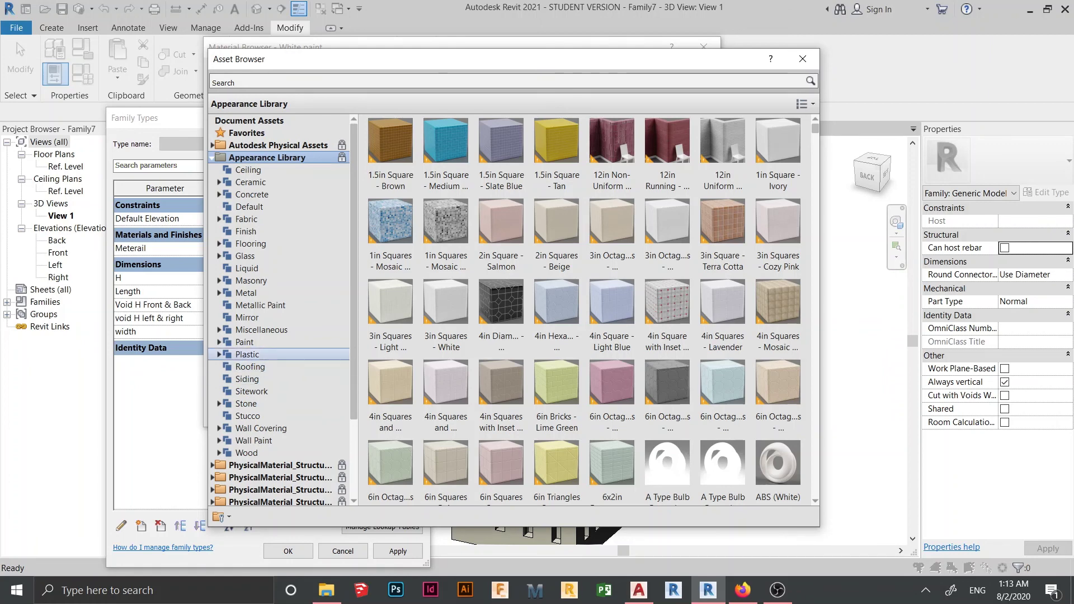
{"action": "double_click", "coordinate": [244, 342]}
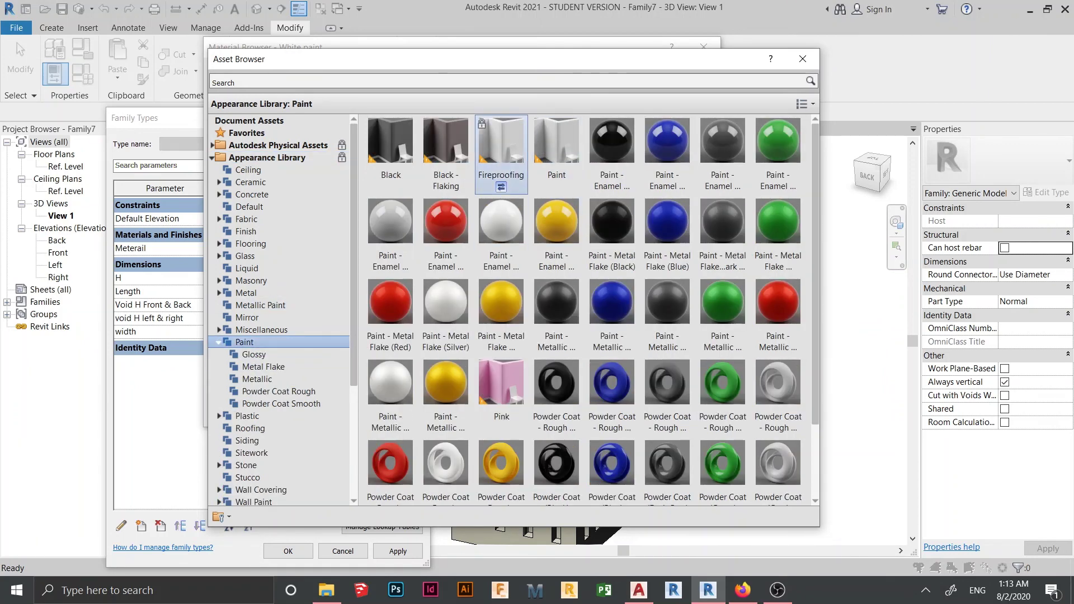
{"action": "left_click", "coordinate": [501, 186]}
{"action": "left_click", "coordinate": [802, 58]}
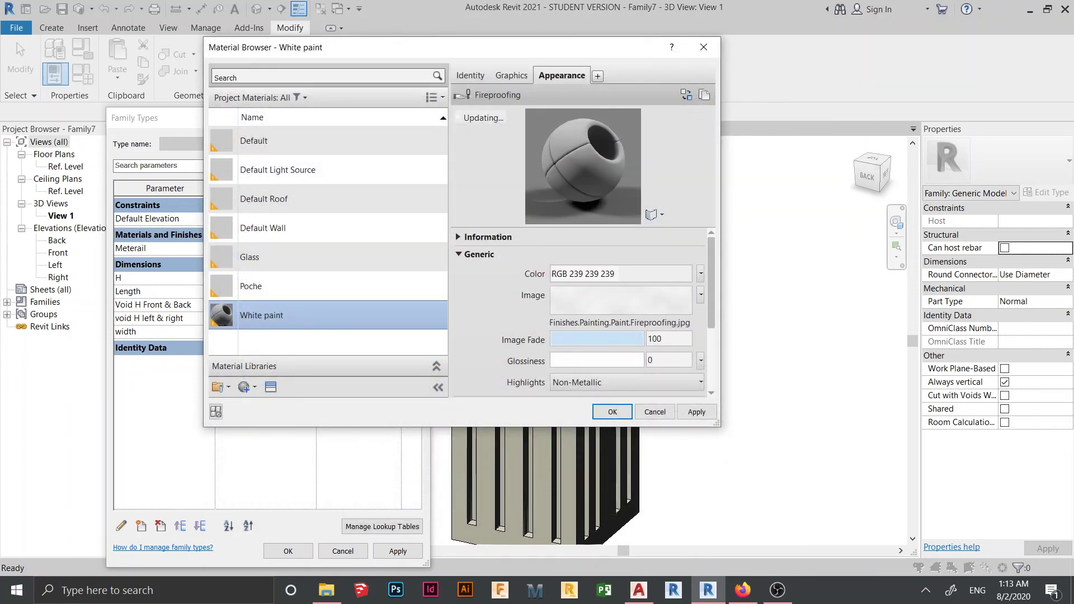
{"action": "left_click", "coordinate": [696, 412]}
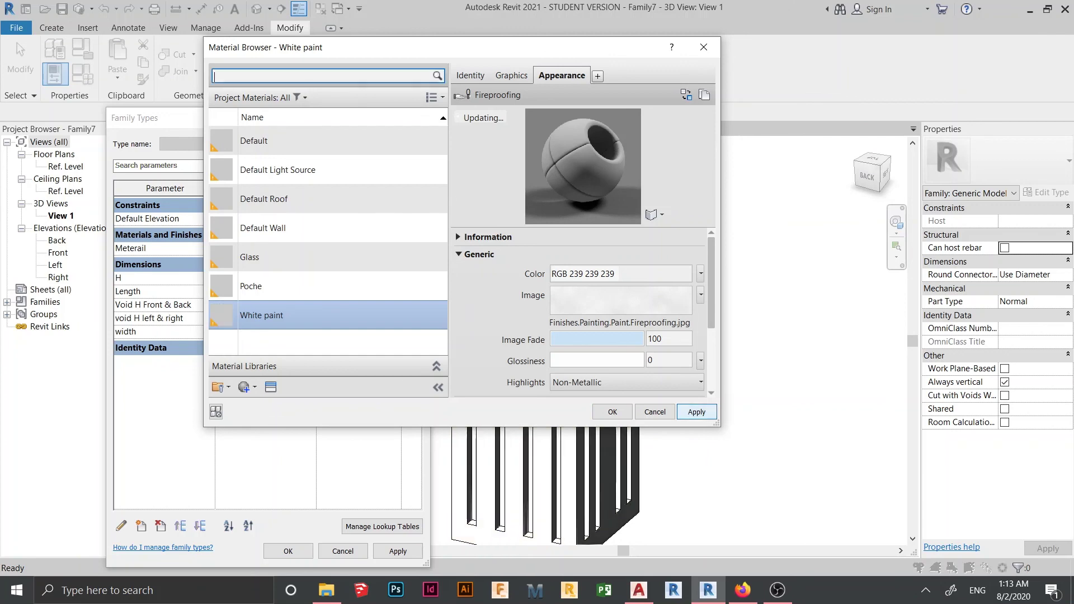
{"action": "left_click", "coordinate": [613, 412]}
{"action": "left_click", "coordinate": [398, 552]}
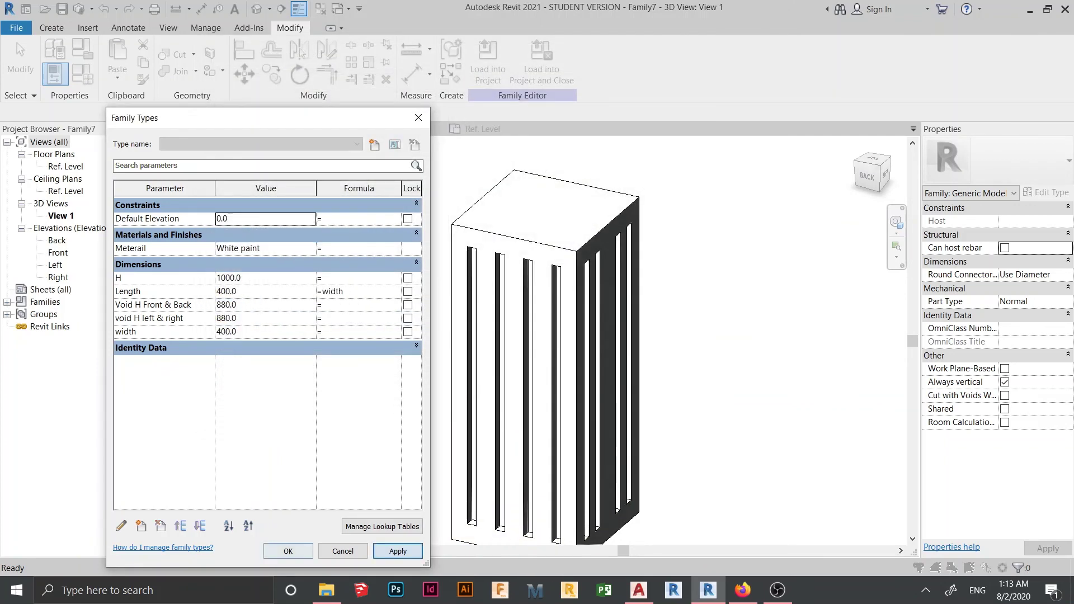
{"action": "left_click", "coordinate": [288, 551]}
Examine the material and the void grooves on all sides of the finished block in the 3D view.
{"action": "scroll", "coordinate": [603, 325], "scroll_direction": "down", "scroll_amount": 1}
{"action": "middle_click_drag", "start_coordinate": [603, 324], "coordinate": [710, 254]}
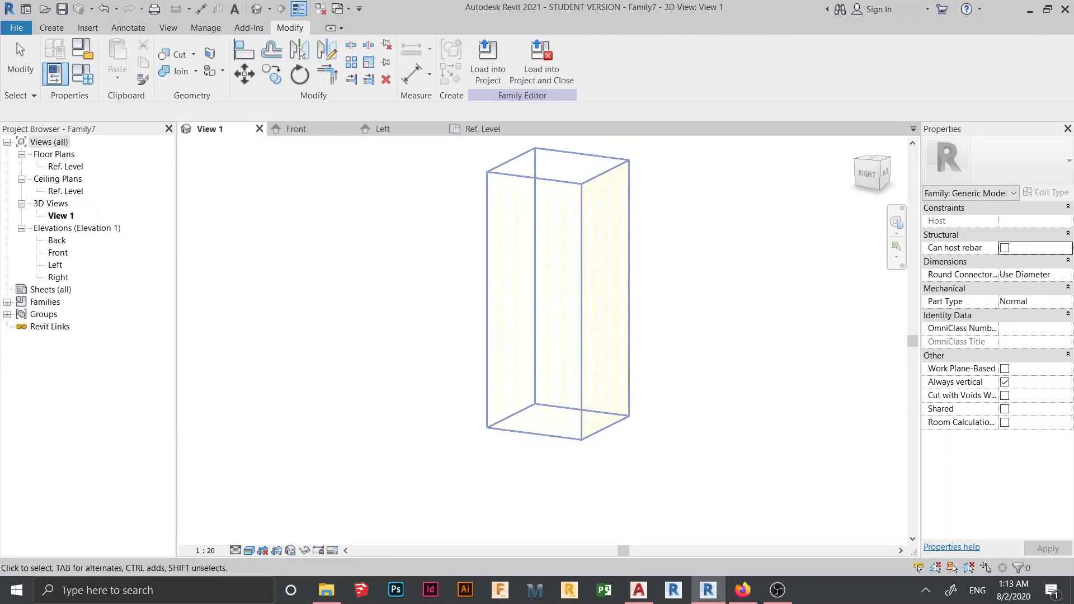
{"action": "middle_click_drag", "start_coordinate": [705, 313], "coordinate": [859, 386]}
{"action": "scroll", "coordinate": [745, 375], "scroll_direction": "down", "scroll_amount": 1}
{"action": "middle_click_drag", "start_coordinate": [543, 335], "coordinate": [627, 329], "text": "shift"}
{"action": "scroll", "coordinate": [627, 329], "scroll_direction": "up", "scroll_amount": 2}
{"action": "middle_click_drag", "start_coordinate": [722, 336], "coordinate": [775, 330], "text": "shift"}
{"action": "mouse_move", "coordinate": [775, 330]}
{"action": "middle_mouse_down"}
{"action": "mouse_move", "coordinate": [805, 319]}
{"action": "mouse_move", "coordinate": [789, 319]}
{"action": "middle_mouse_up"}
{"action": "scroll", "coordinate": [806, 319], "scroll_direction": "down", "scroll_amount": 1}
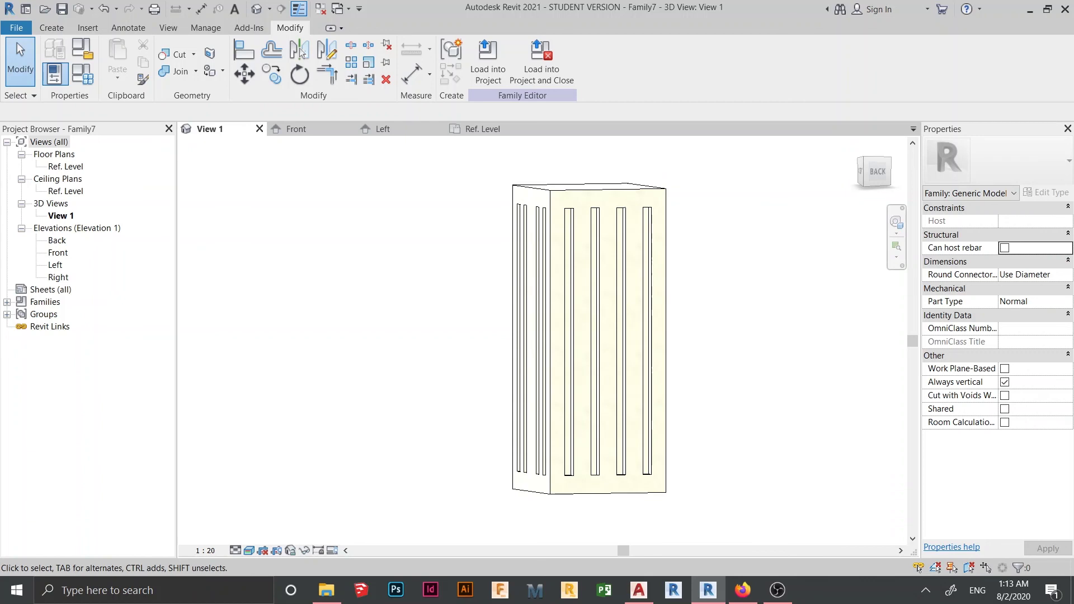
Switch to AutoCAD, examine the triglyphs and columns of the three-column elevation in doric-order.dwg, and return to Revit.
{"action": "left_click", "coordinate": [639, 590]}
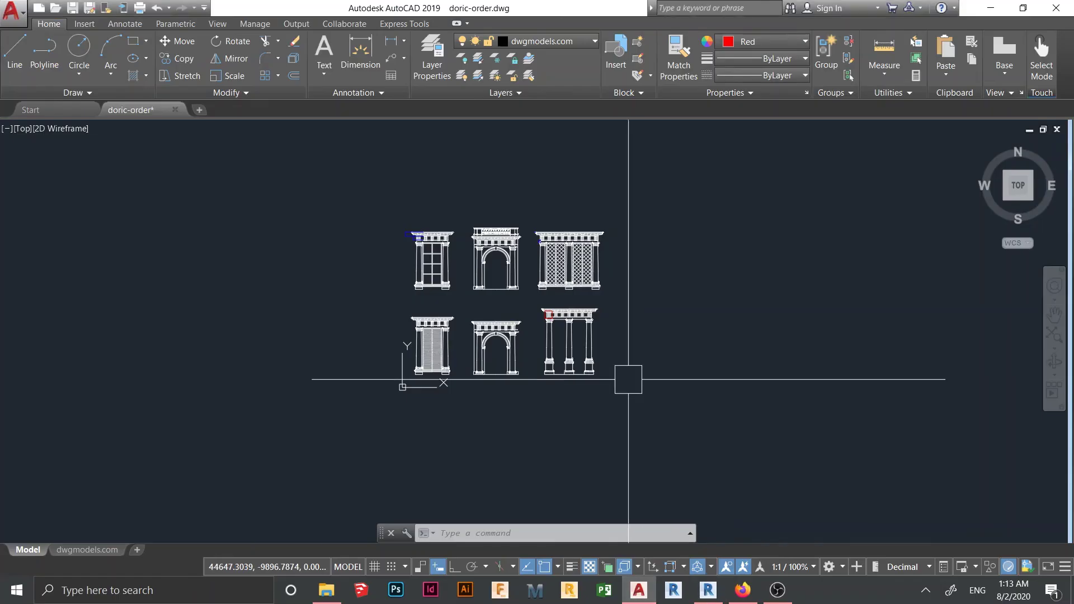
{"action": "scroll", "coordinate": [495, 282], "scroll_direction": "up", "scroll_amount": 4}
{"action": "mouse_move", "coordinate": [495, 282]}
{"action": "middle_mouse_down"}
{"action": "mouse_move", "coordinate": [528, 345]}
{"action": "mouse_move", "coordinate": [569, 381]}
{"action": "middle_mouse_up"}
{"action": "mouse_move", "coordinate": [524, 415]}
{"action": "middle_mouse_down"}
{"action": "mouse_move", "coordinate": [529, 321]}
{"action": "mouse_move", "coordinate": [530, 333]}
{"action": "middle_mouse_up"}
{"action": "scroll", "coordinate": [540, 335], "scroll_direction": "down", "scroll_amount": 2}
{"action": "middle_click_drag", "start_coordinate": [539, 336], "coordinate": [532, 267]}
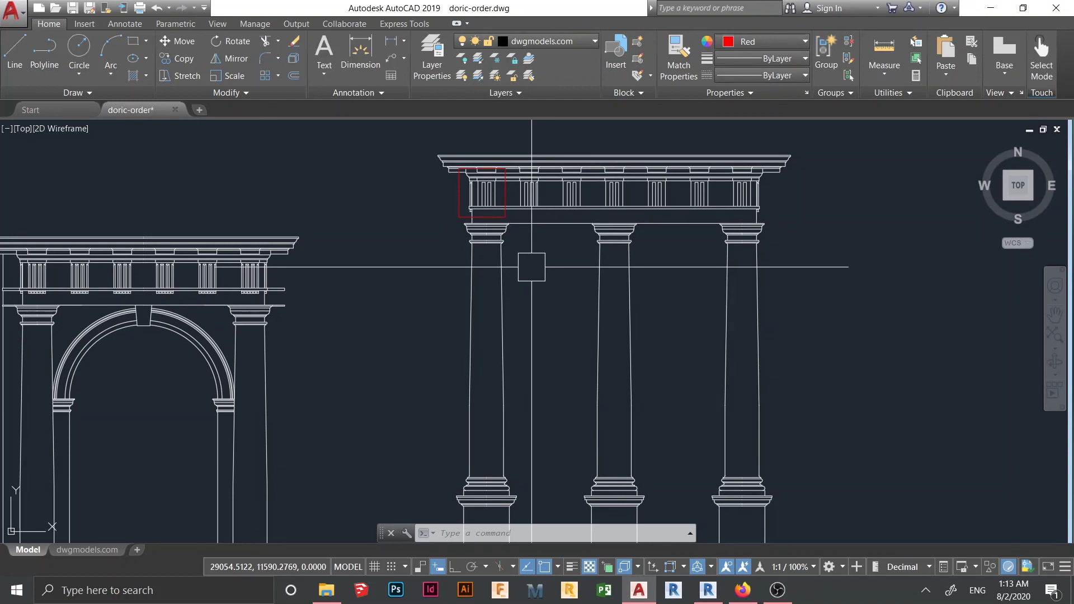
{"action": "scroll", "coordinate": [533, 265], "scroll_direction": "down", "scroll_amount": 5}
{"action": "scroll", "coordinate": [549, 240], "scroll_direction": "up", "scroll_amount": 5}
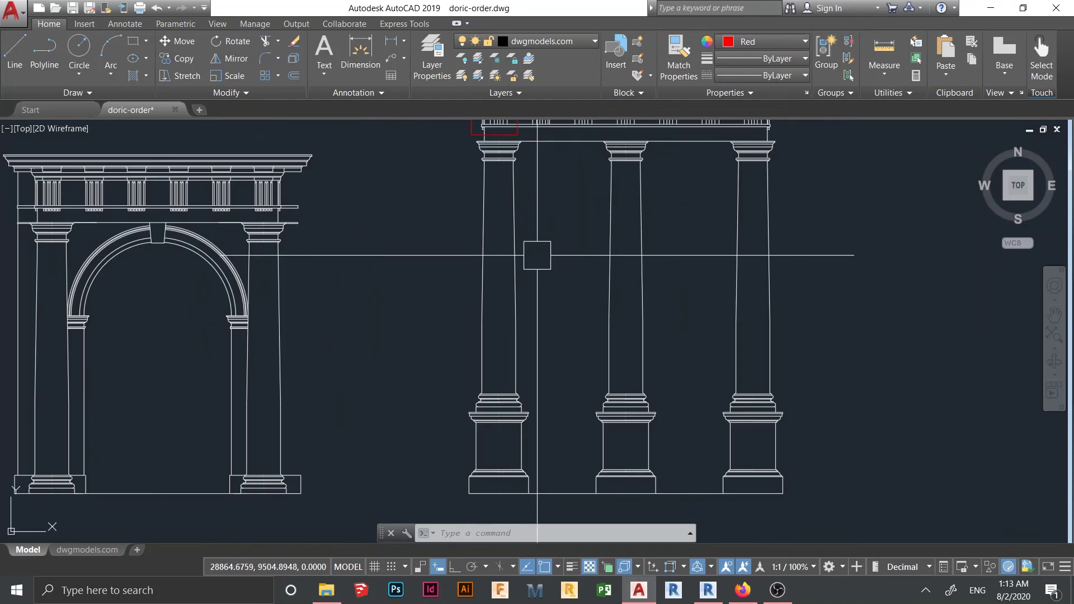
{"action": "middle_click_drag", "start_coordinate": [532, 250], "coordinate": [529, 280]}
{"action": "scroll", "coordinate": [547, 290], "scroll_direction": "down", "scroll_amount": 3}
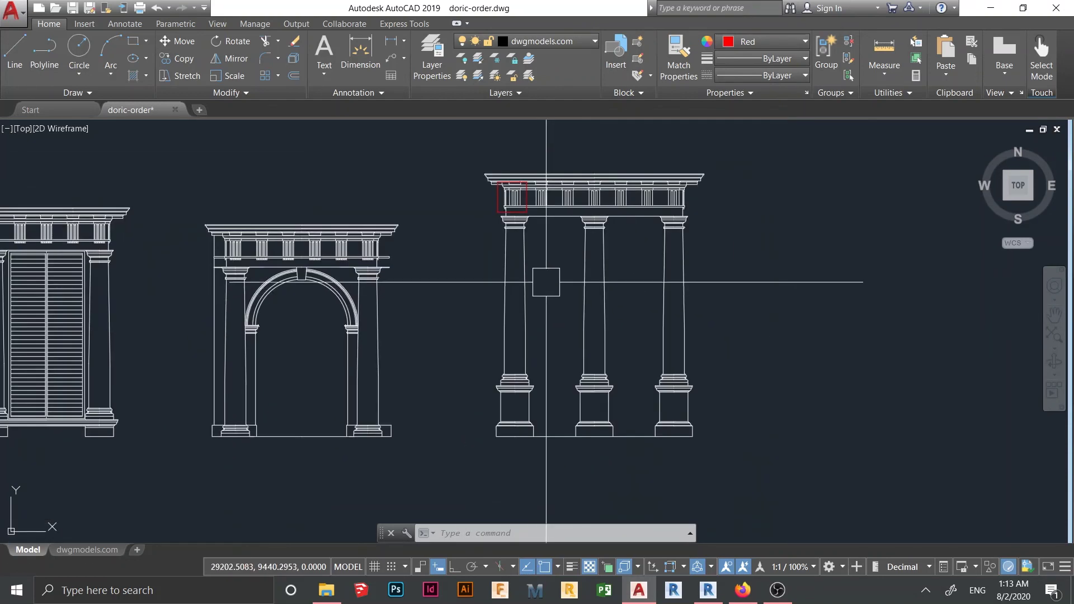
{"action": "key", "text": "alt+Tab"}
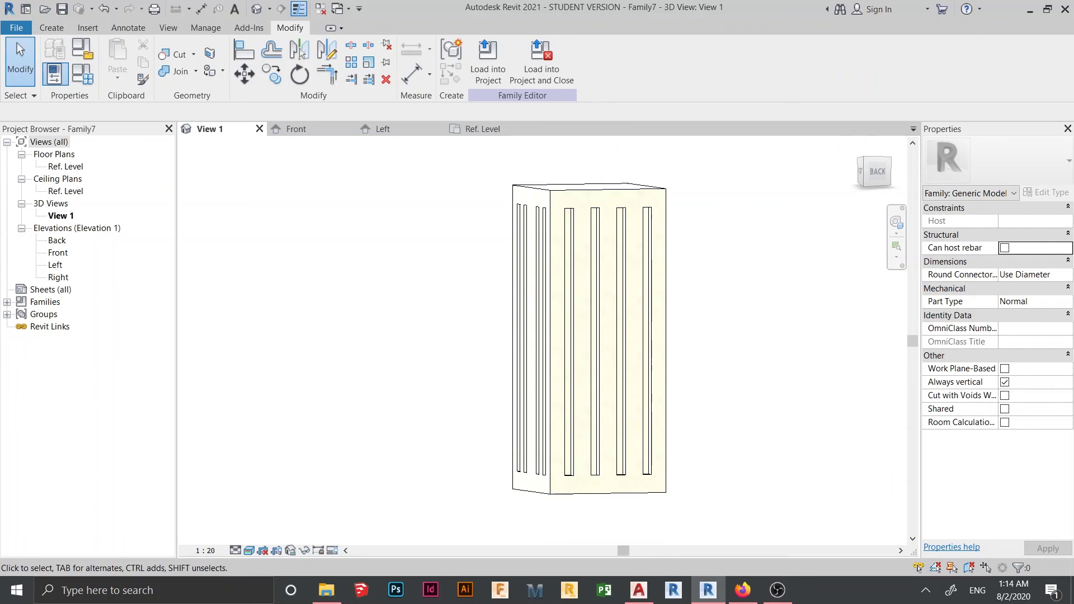
Switch to AutoCAD again and examine the arched and lattice-panelled Doric elevations in doric-order.dwg.
{"action": "left_click", "coordinate": [639, 591]}
{"action": "middle_click_drag", "start_coordinate": [463, 440], "coordinate": [594, 392]}
{"action": "scroll", "coordinate": [282, 286], "scroll_direction": "up", "scroll_amount": 4}
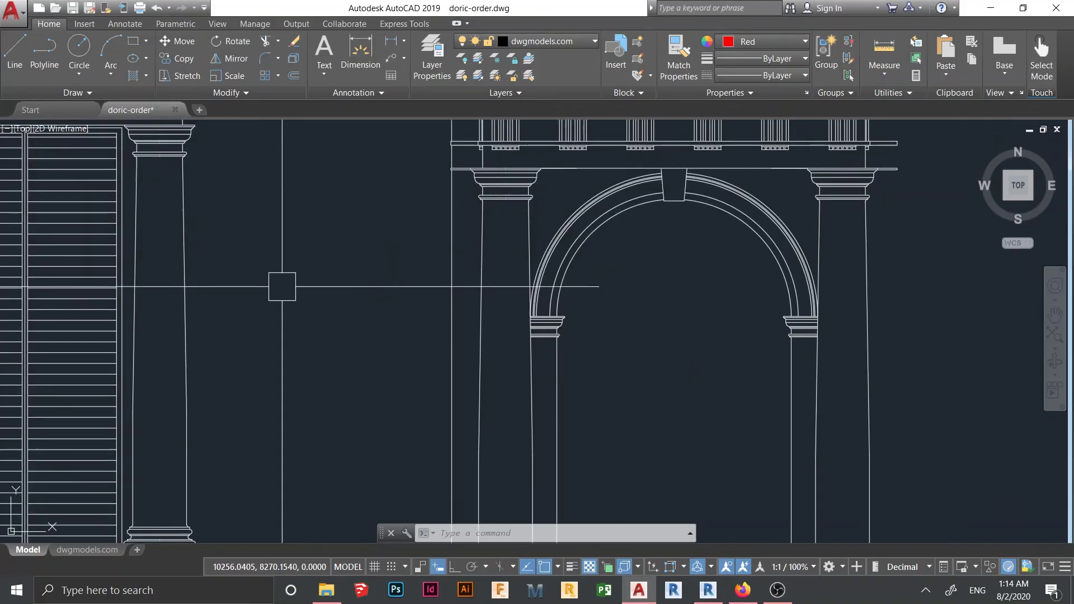
{"action": "scroll", "coordinate": [282, 287], "scroll_direction": "down", "scroll_amount": 10}
{"action": "middle_click", "coordinate": [376, 371]}
{"action": "middle_click", "coordinate": [376, 371]}
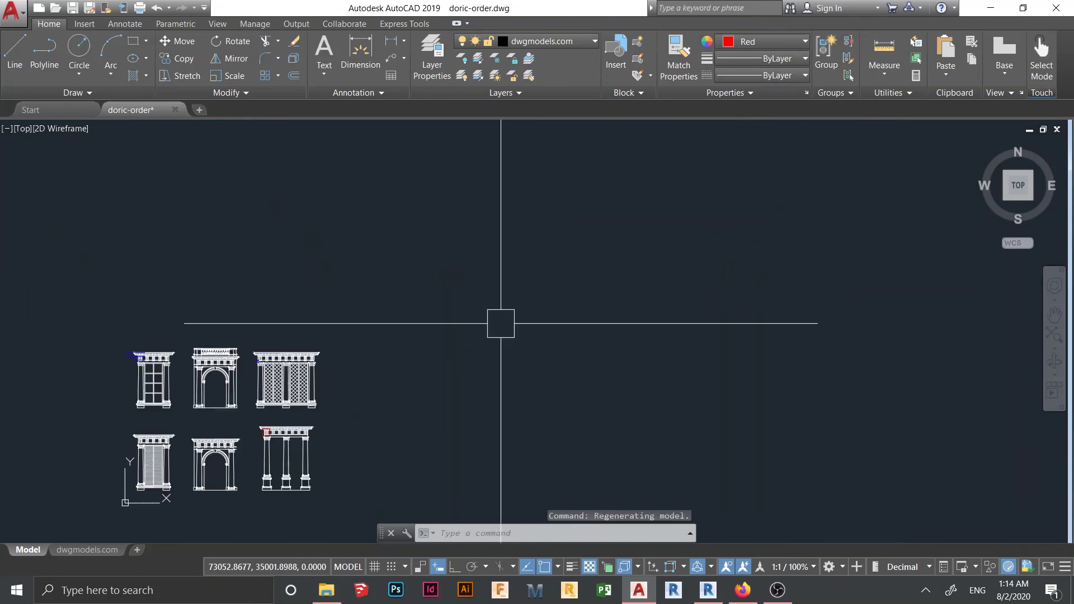
{"action": "mouse_move", "coordinate": [326, 358]}
{"action": "middle_mouse_down"}
{"action": "mouse_move", "coordinate": [488, 297]}
{"action": "mouse_move", "coordinate": [511, 307]}
{"action": "middle_mouse_up"}
{"action": "scroll", "coordinate": [428, 299], "scroll_direction": "up", "scroll_amount": 6}
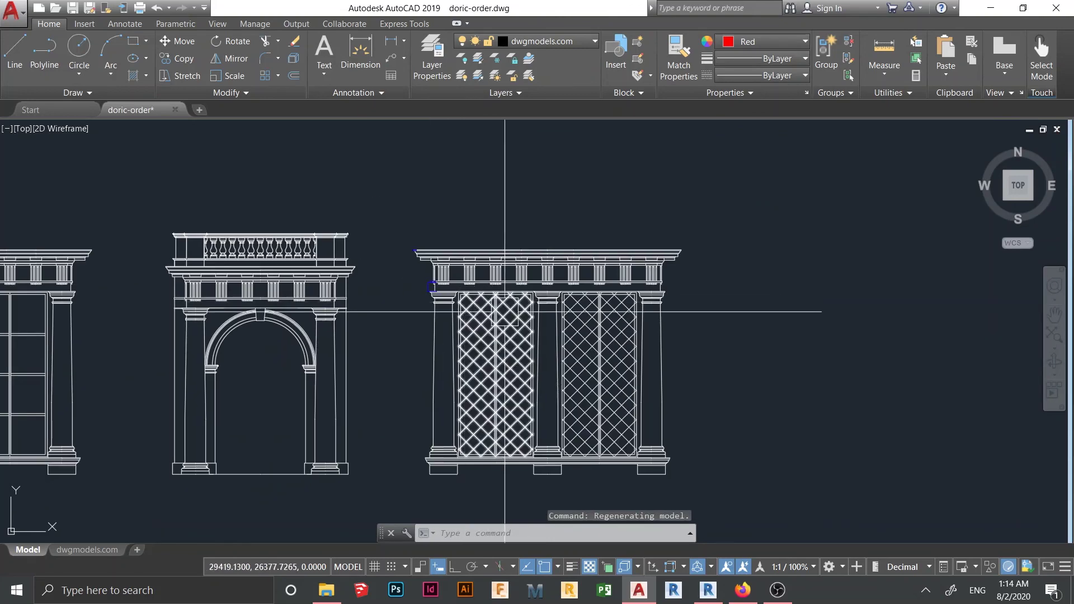